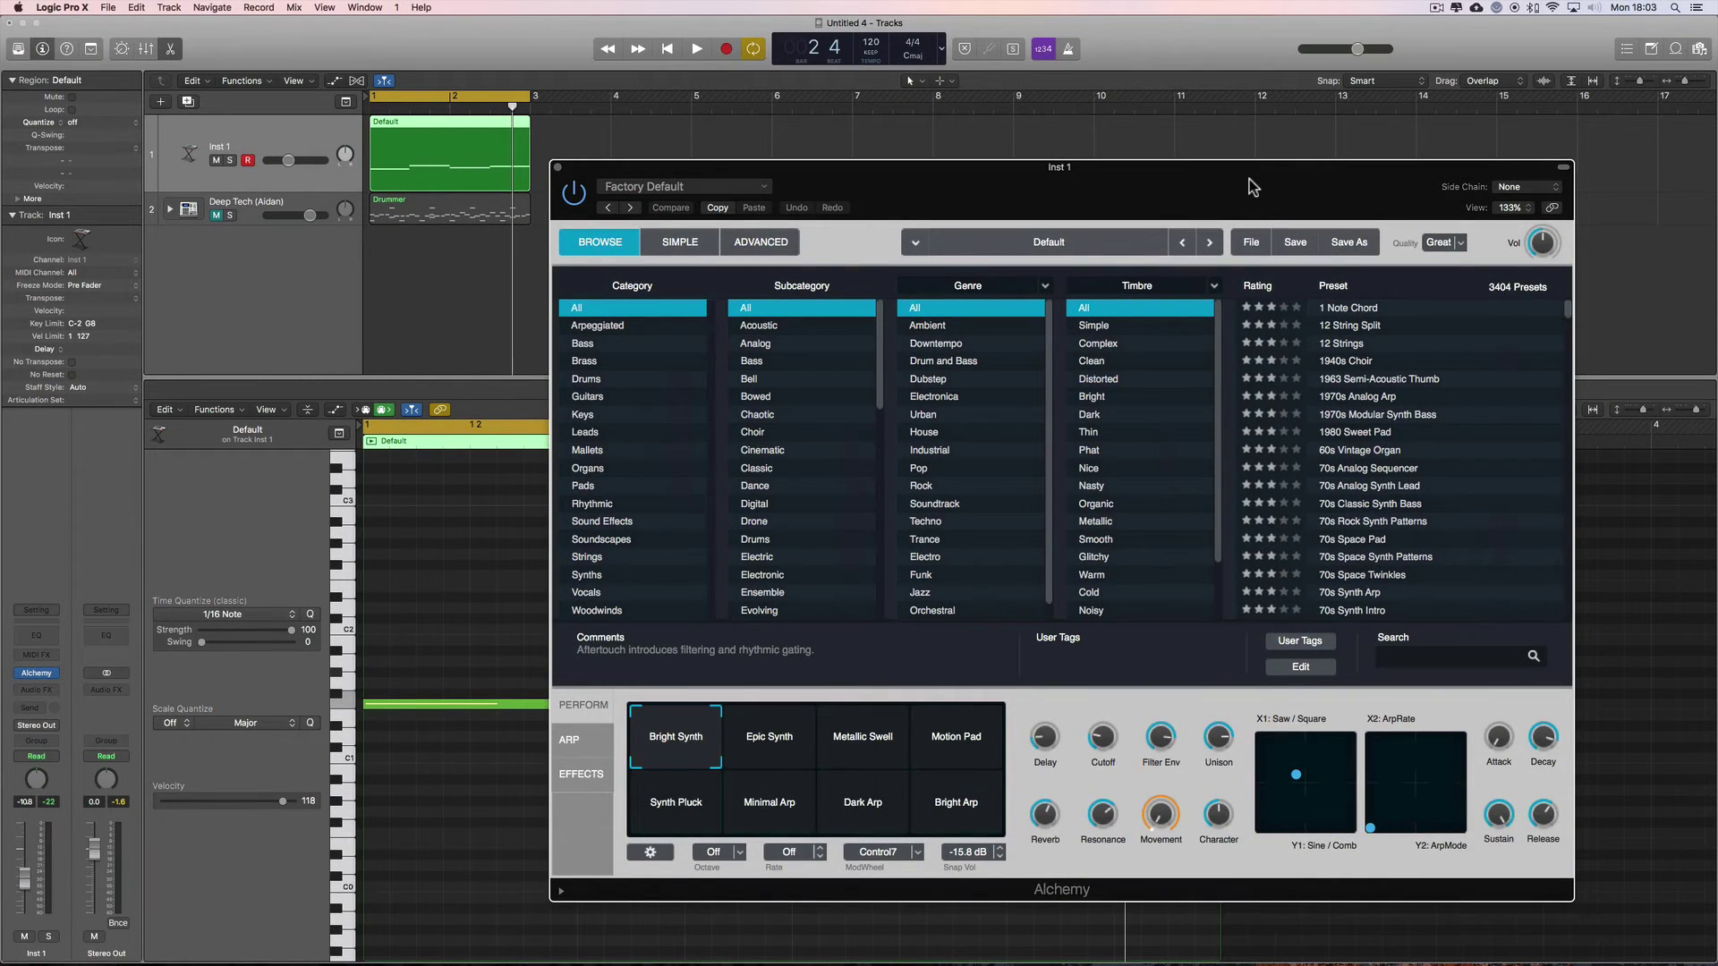
Remove the Alchemy instrument from the Inst 1 channel strip, leaving its instrument slot empty.
left_click_drag(1070, 173, 1068, 181)
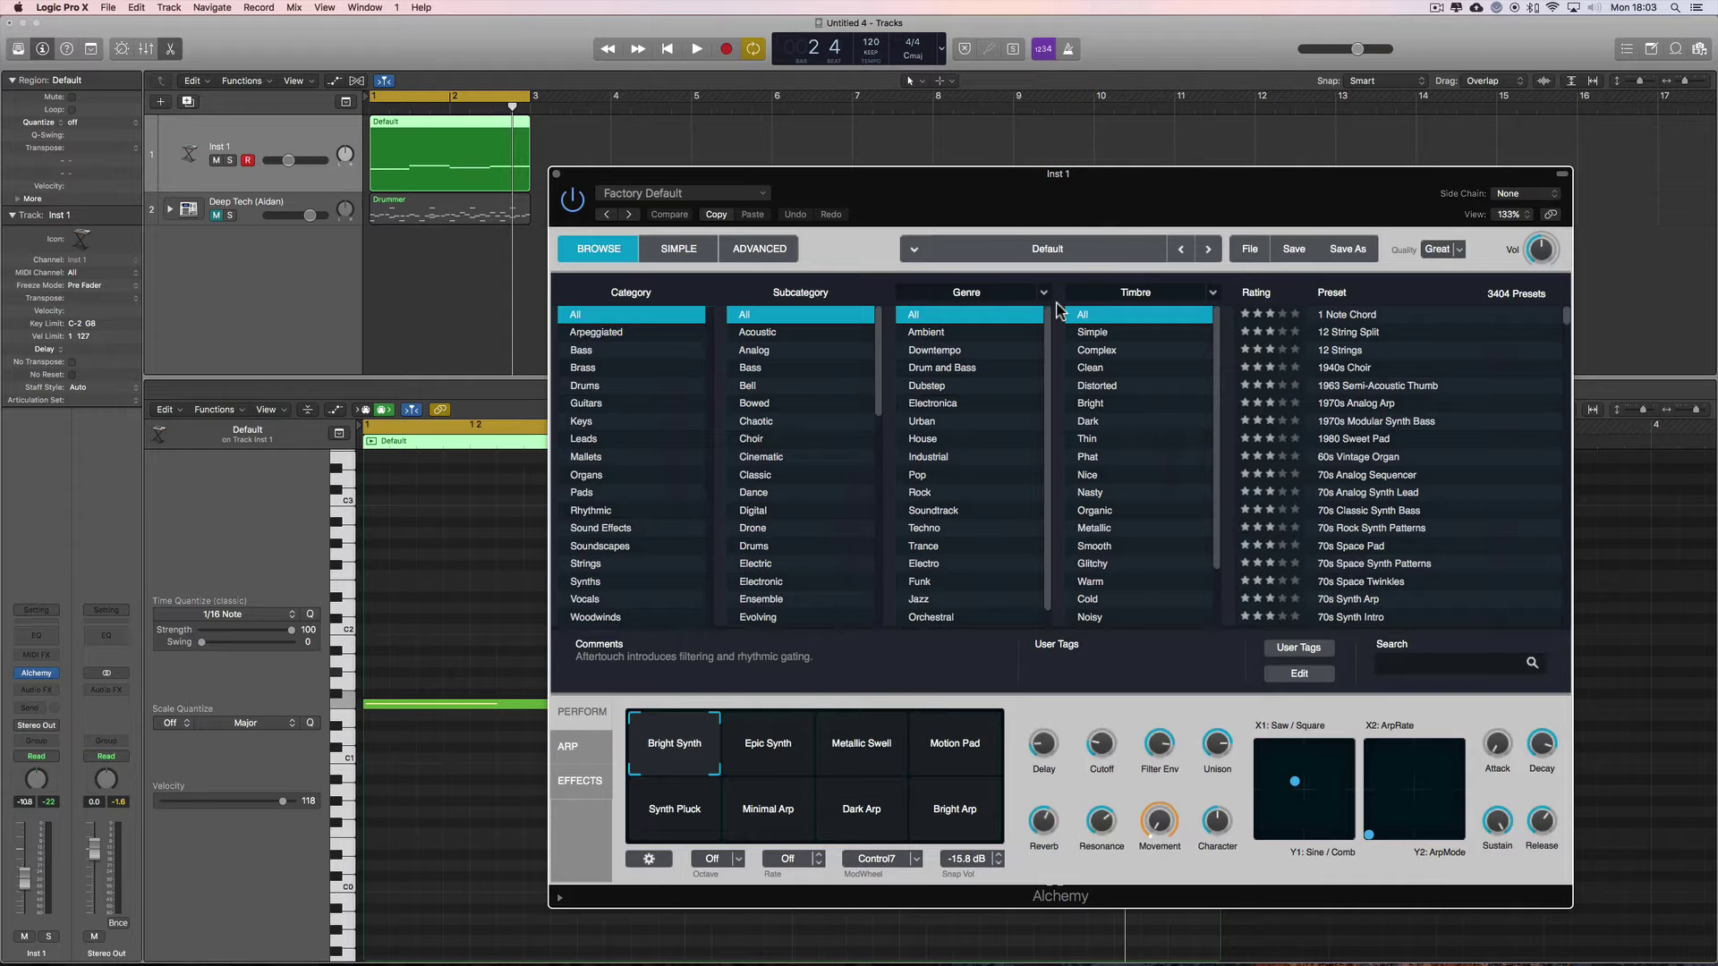
left_click_drag(802, 188, 838, 184)
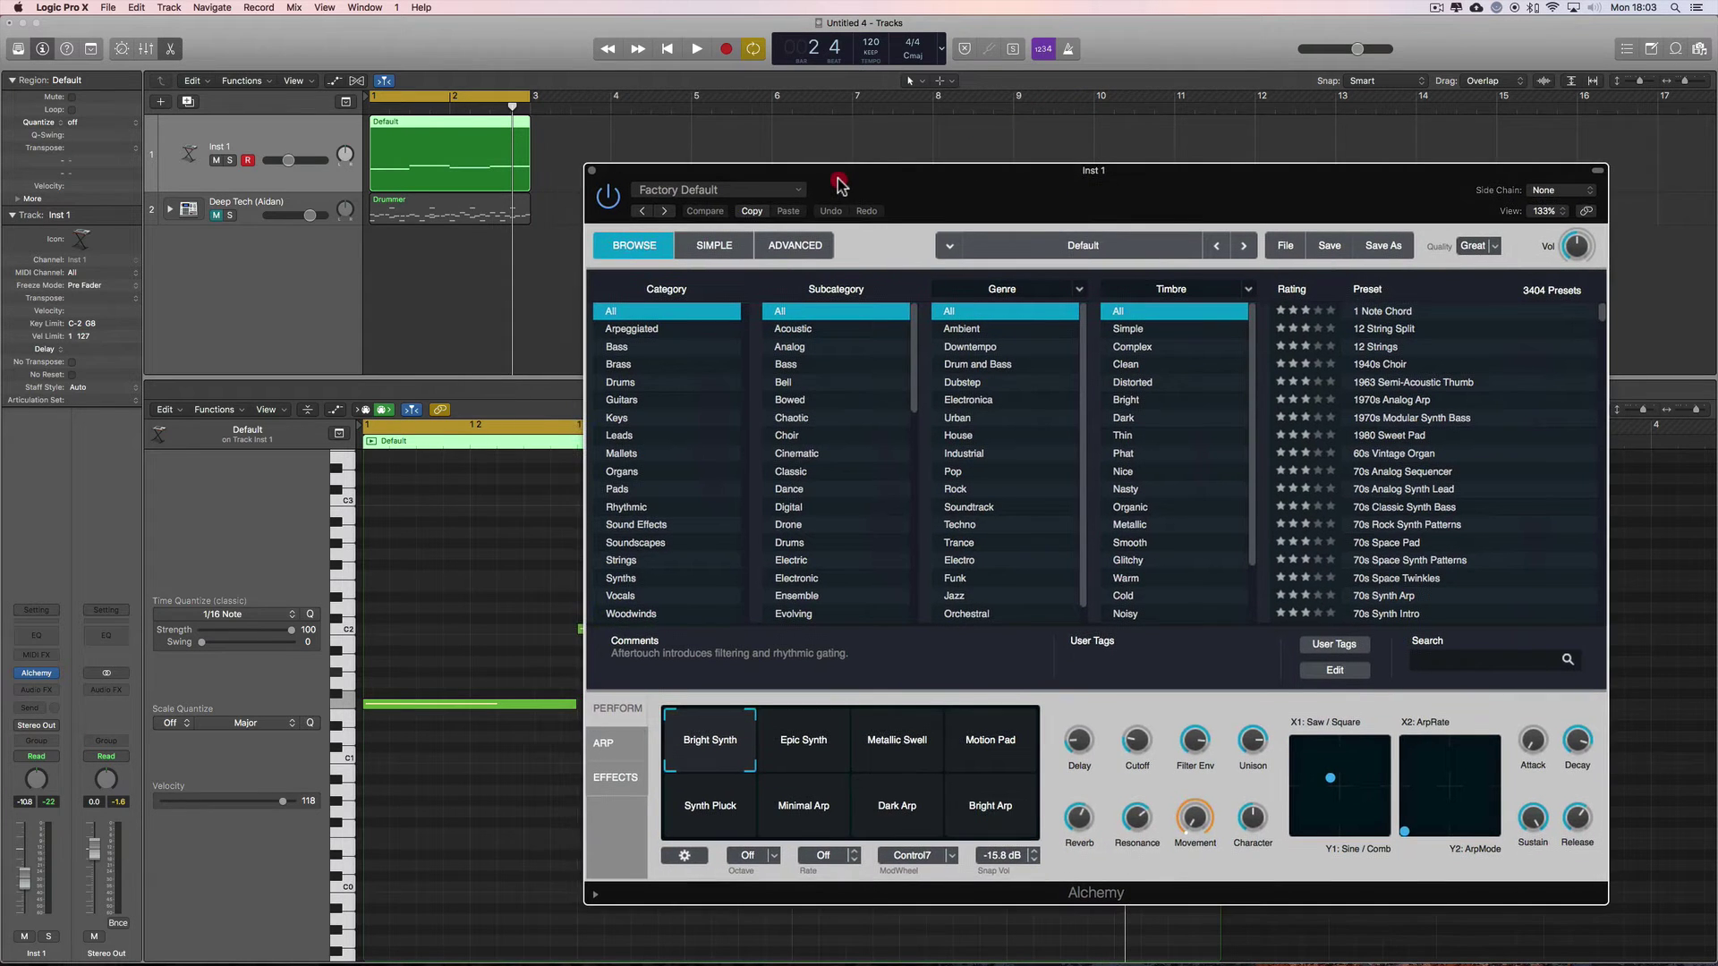
left_click(290, 131)
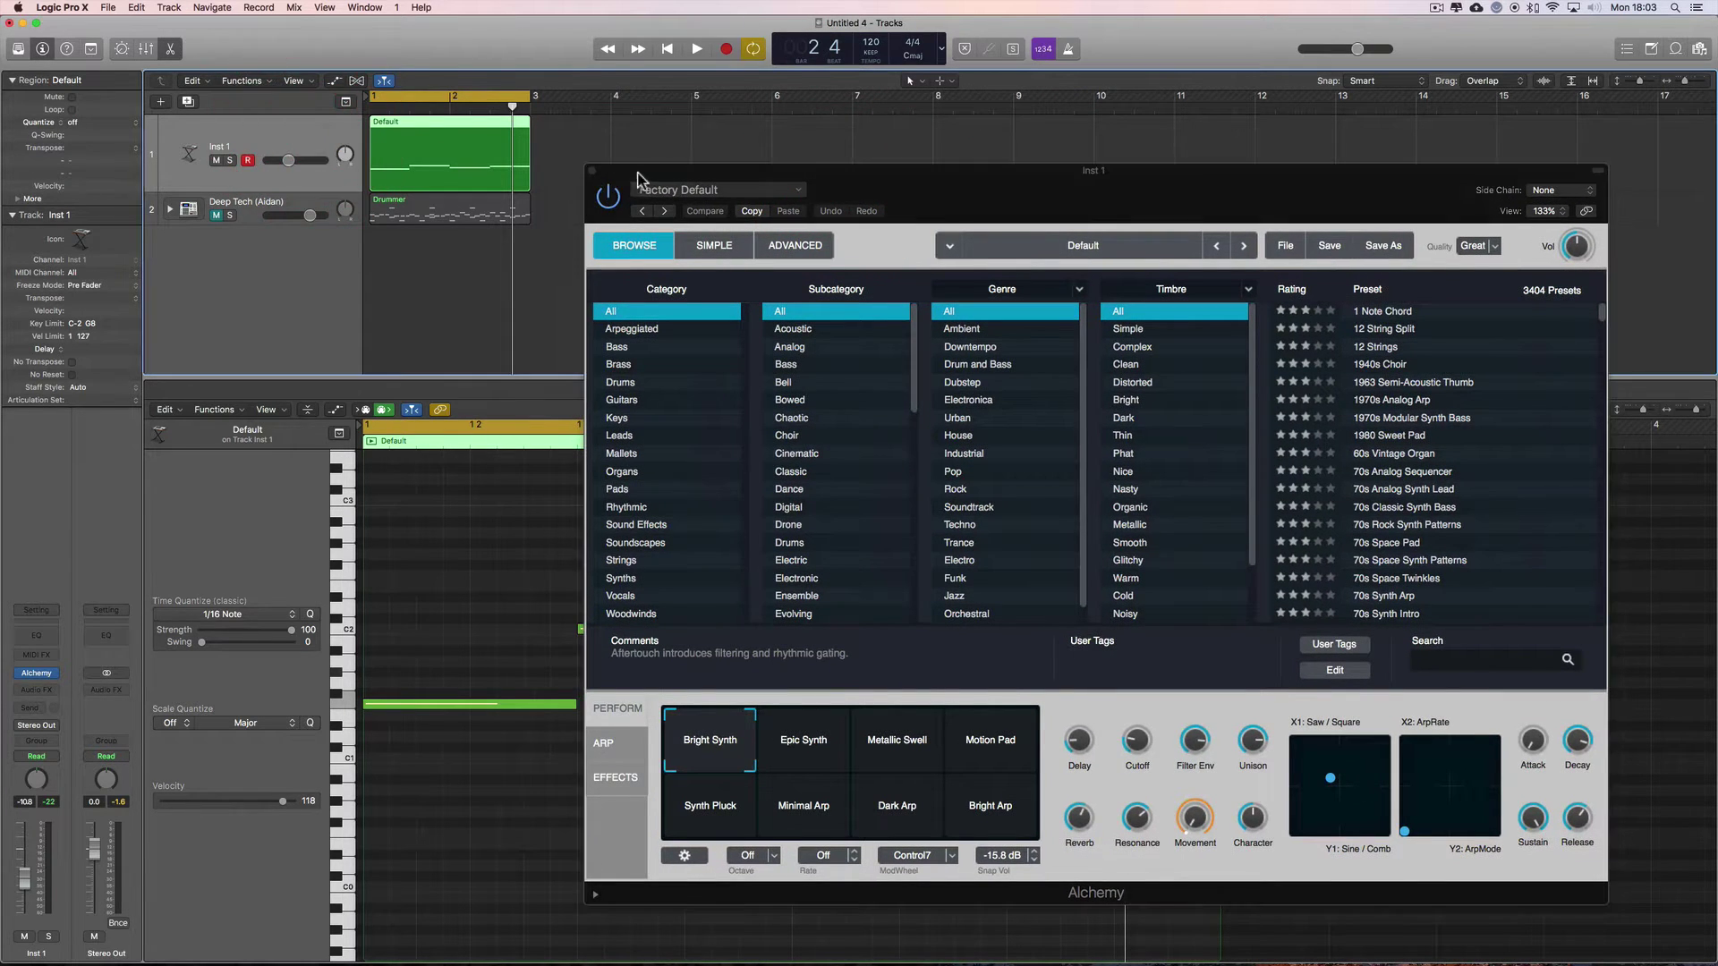
left_click(37, 673)
left_click(63, 592)
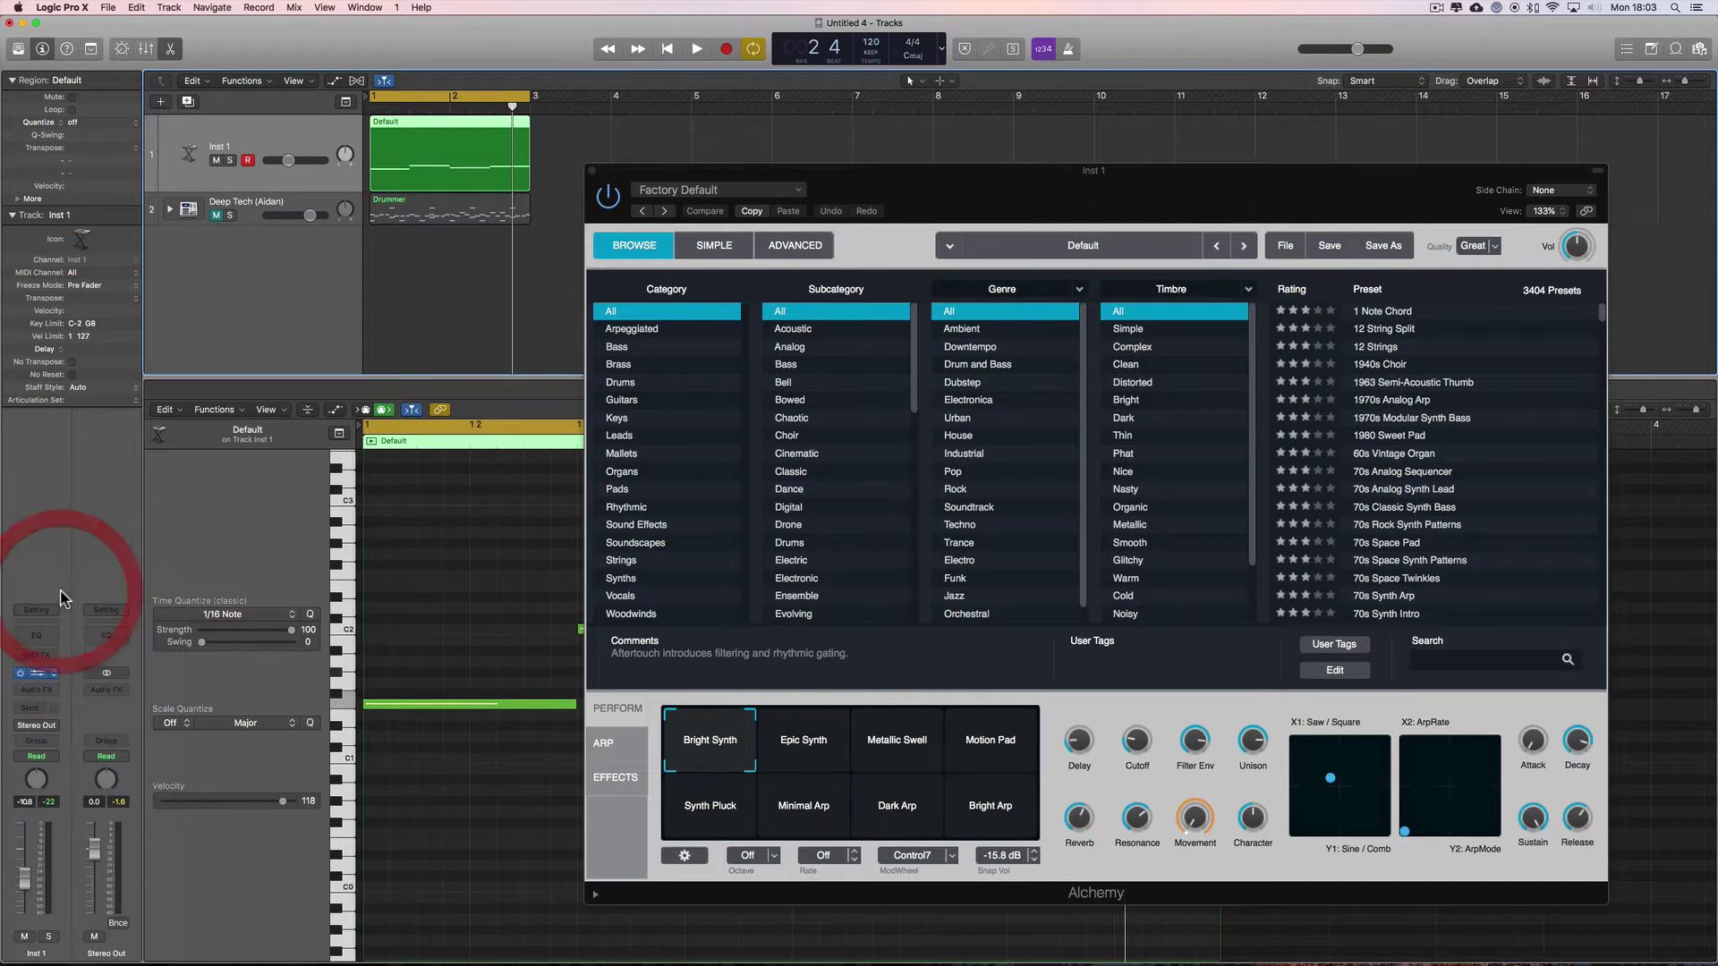
left_click(273, 147)
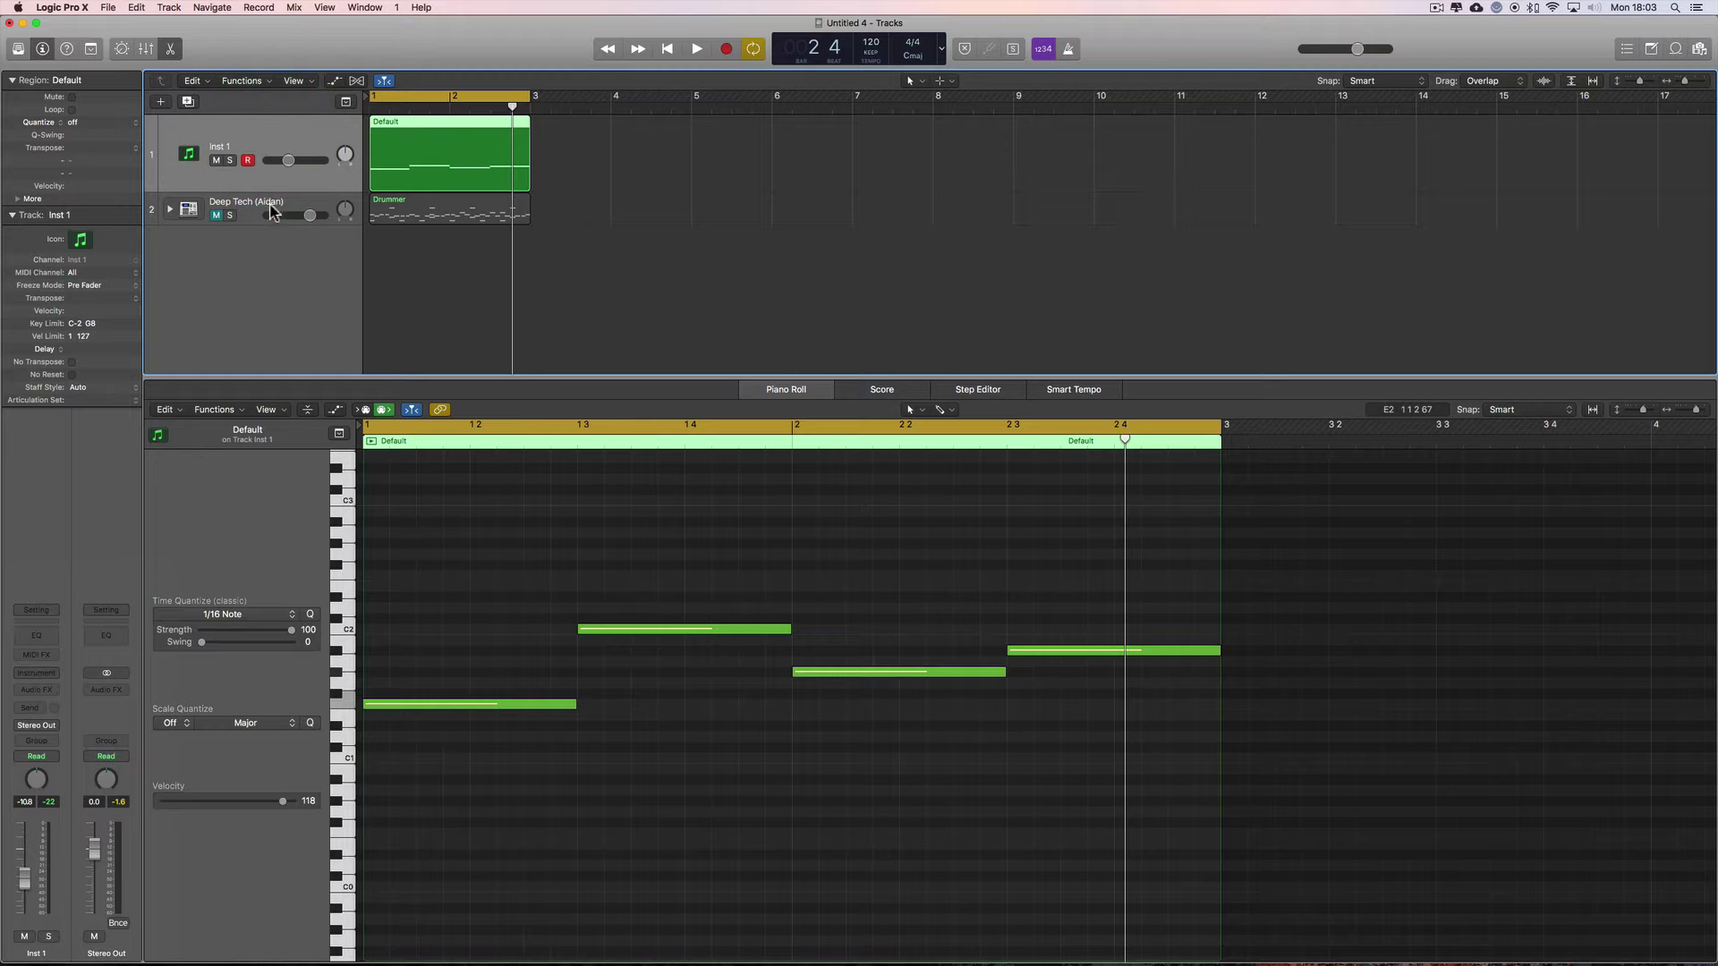
Load a fresh Alchemy on the Inst 1 track and move its window clear of the track headers.
left_click(51, 679)
mouse_move(62, 699)
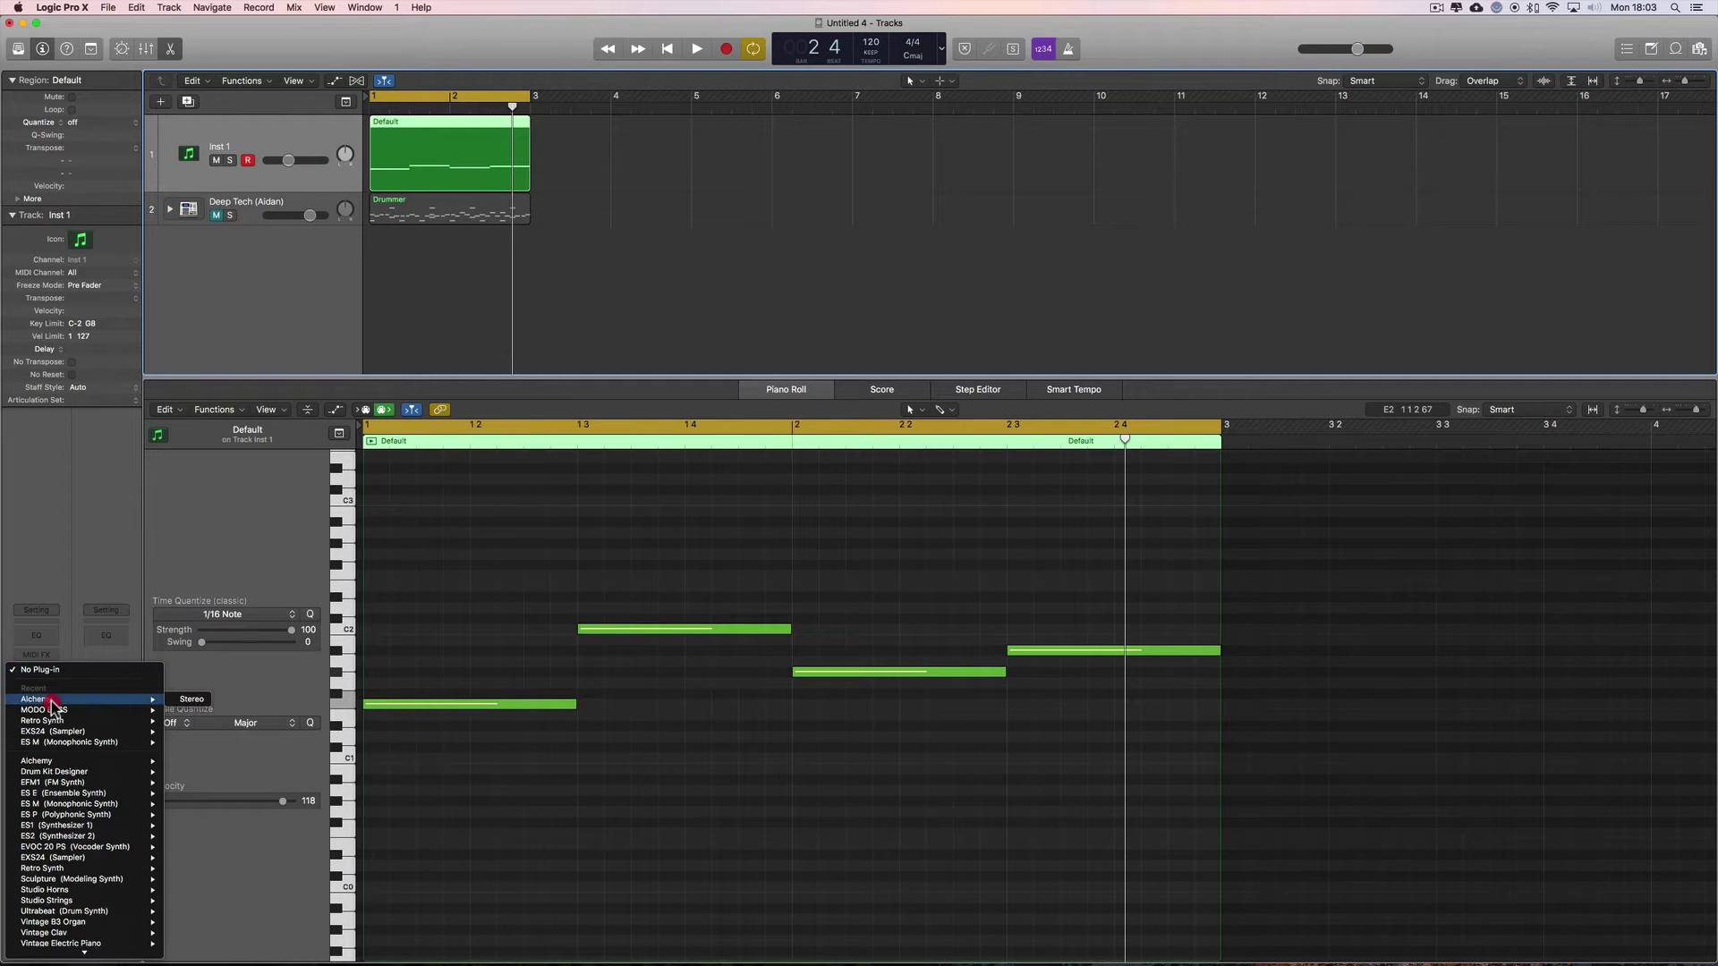
left_click(185, 700)
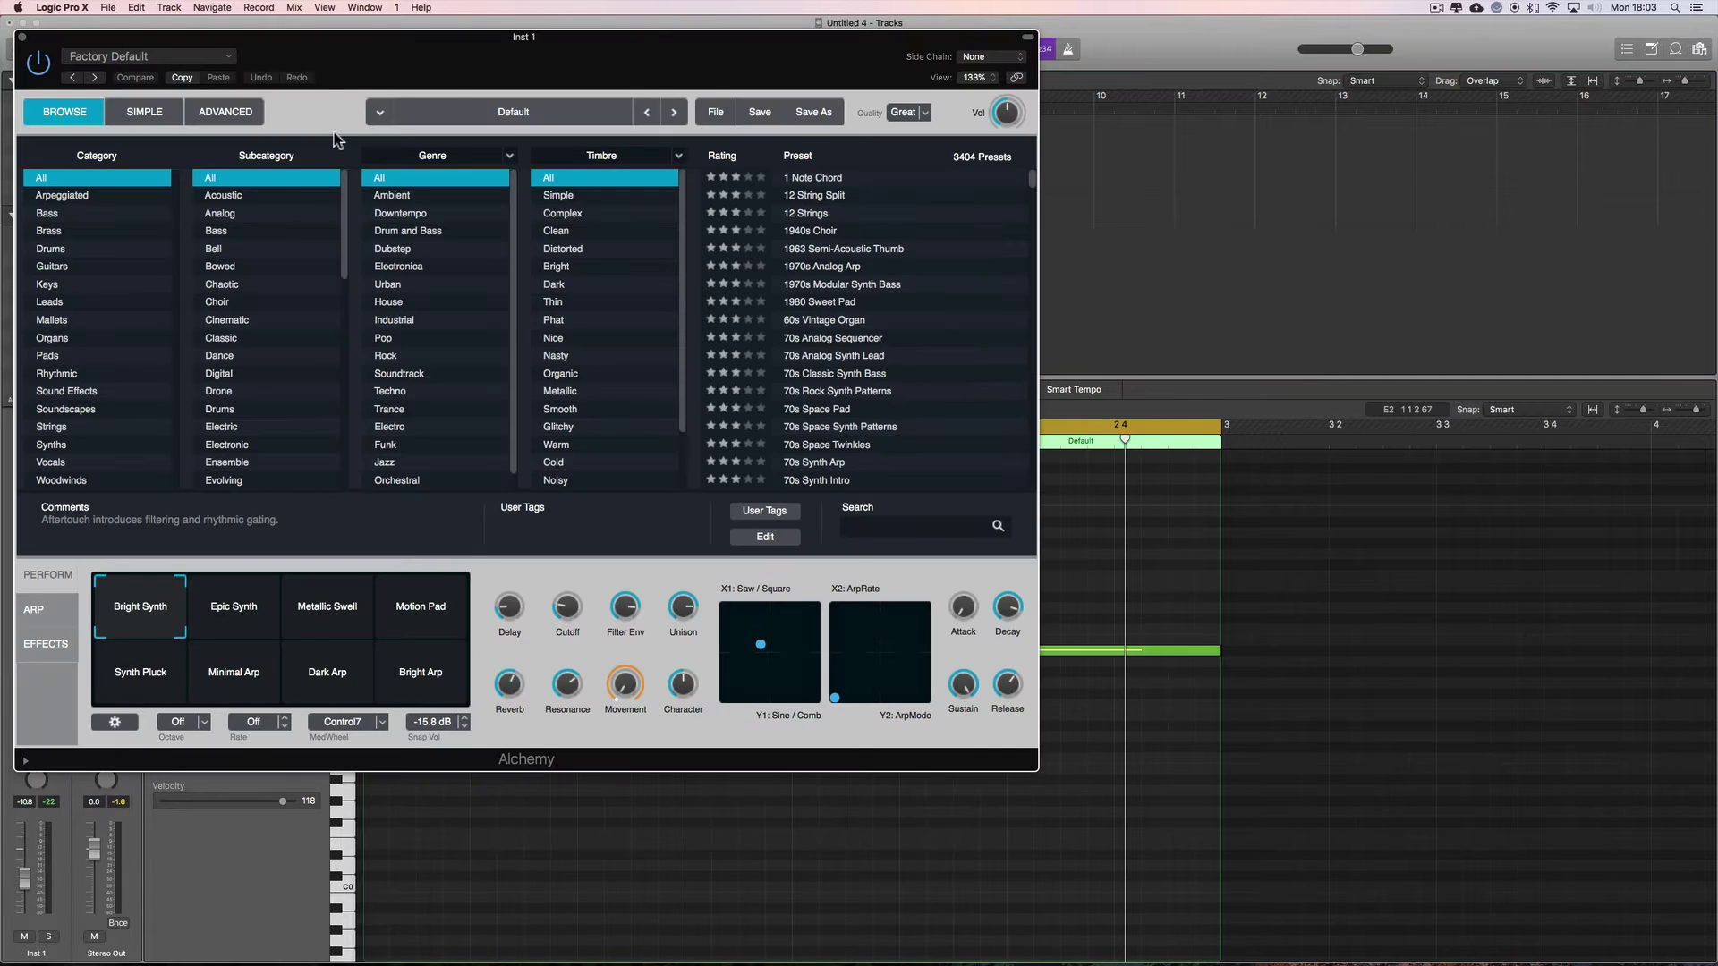
left_click_drag(331, 67, 788, 217)
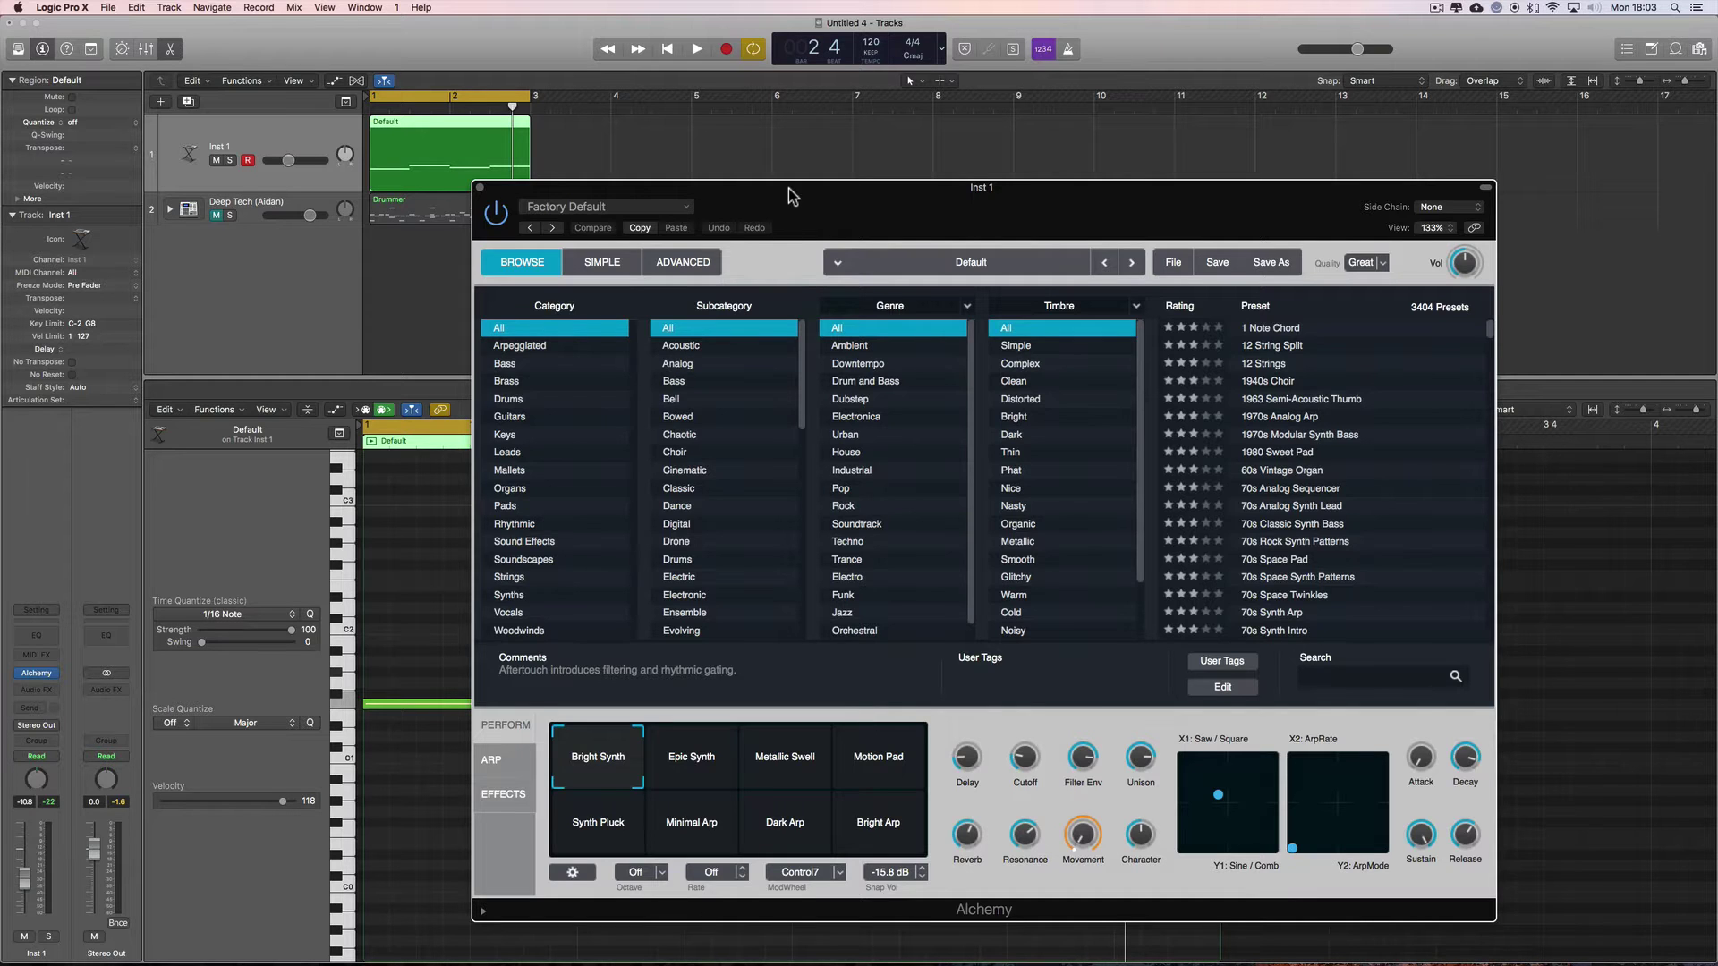
left_click_drag(789, 189, 1111, 214)
Uncover the piano roll notes, play the looped region with Alchemy's default preset, and bring the synth window back.
left_click_drag(808, 207, 698, 804)
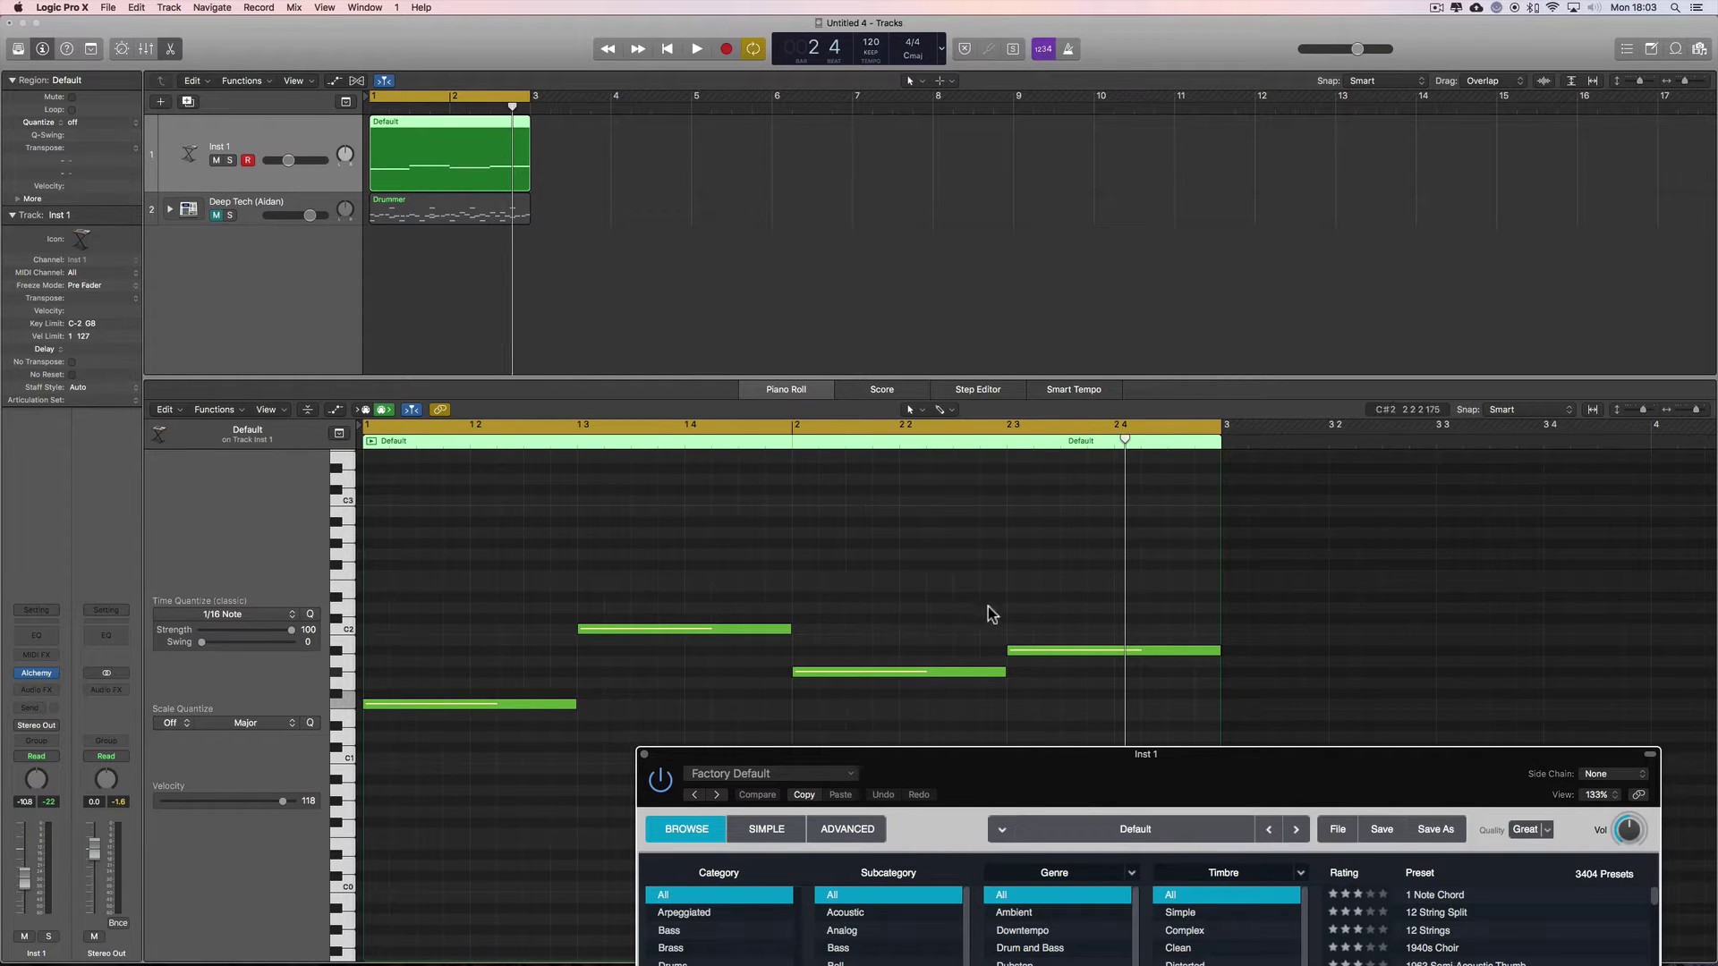
key("space")
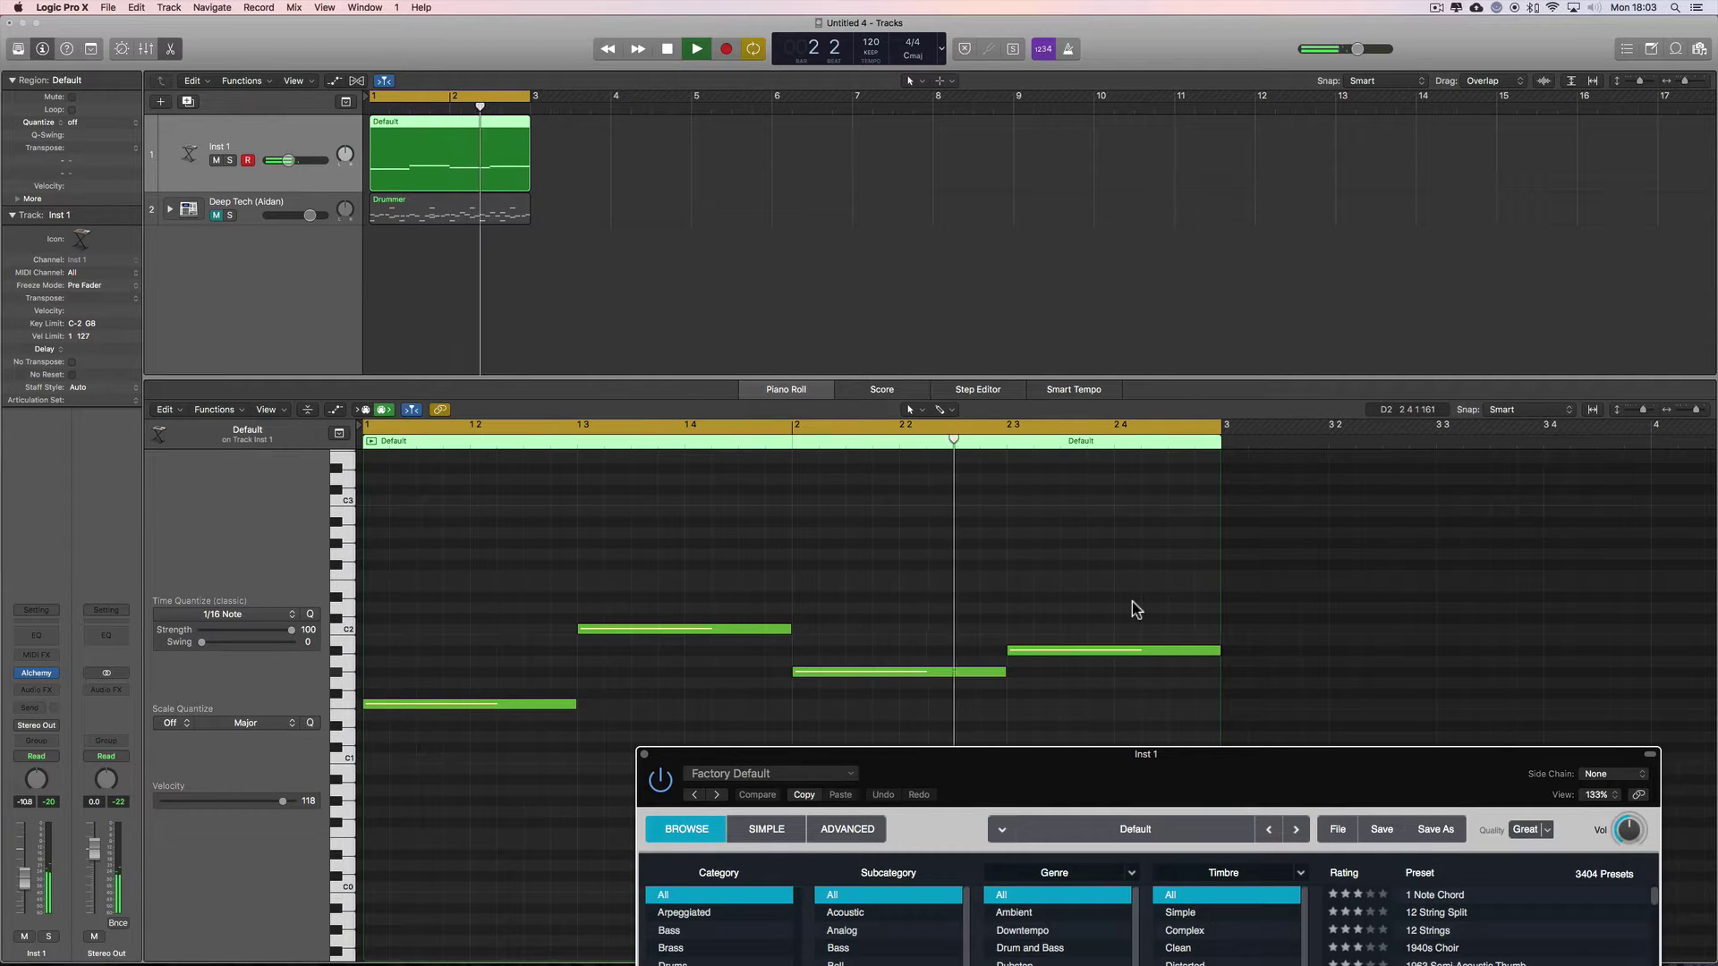
key("space")
left_click_drag(1066, 770, 985, 197)
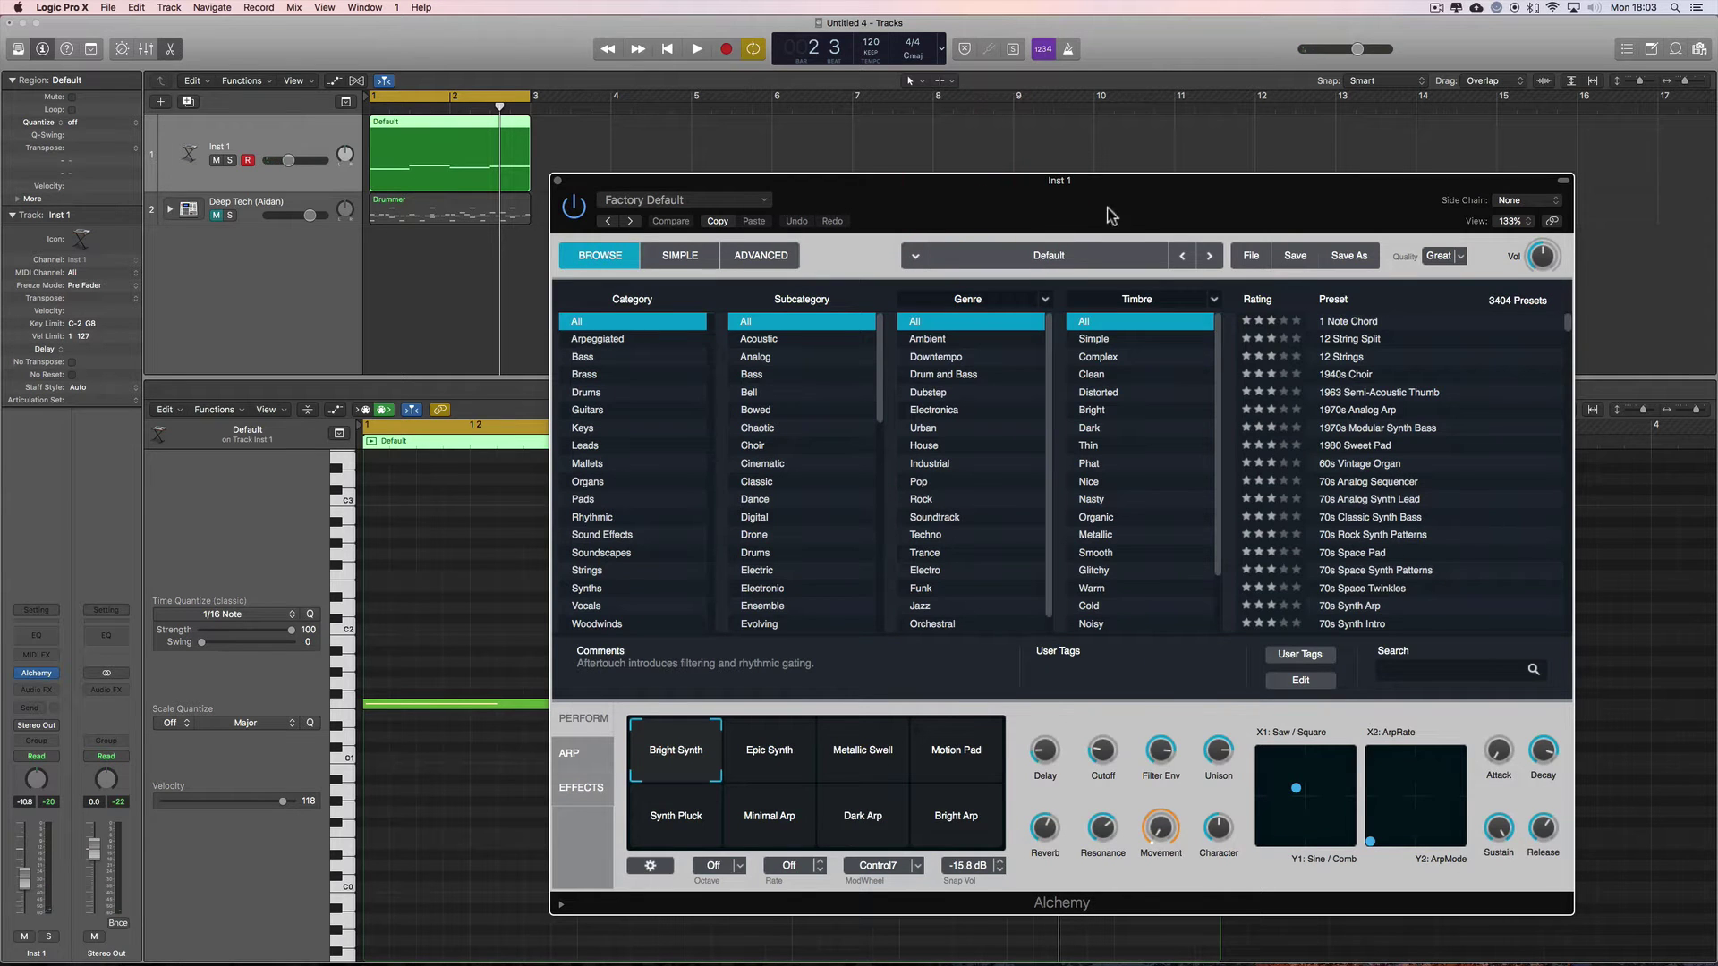
Initialize the Alchemy preset so that it starts from a single saw source.
left_click(1254, 260)
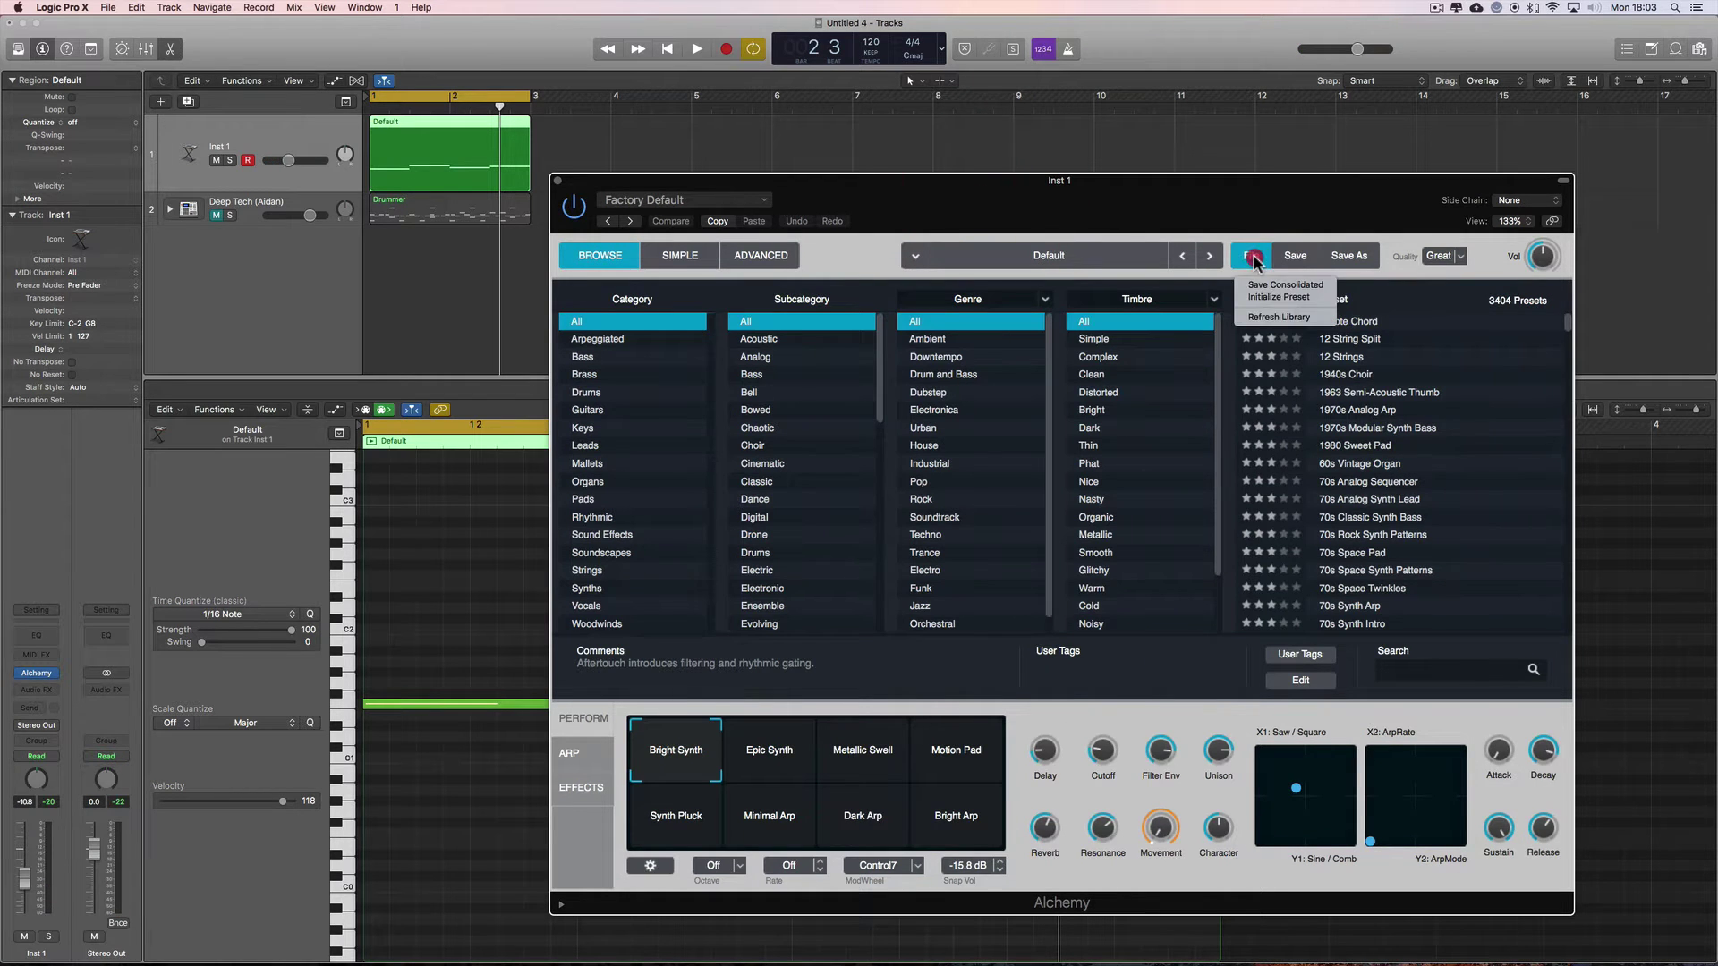
left_click(1275, 296)
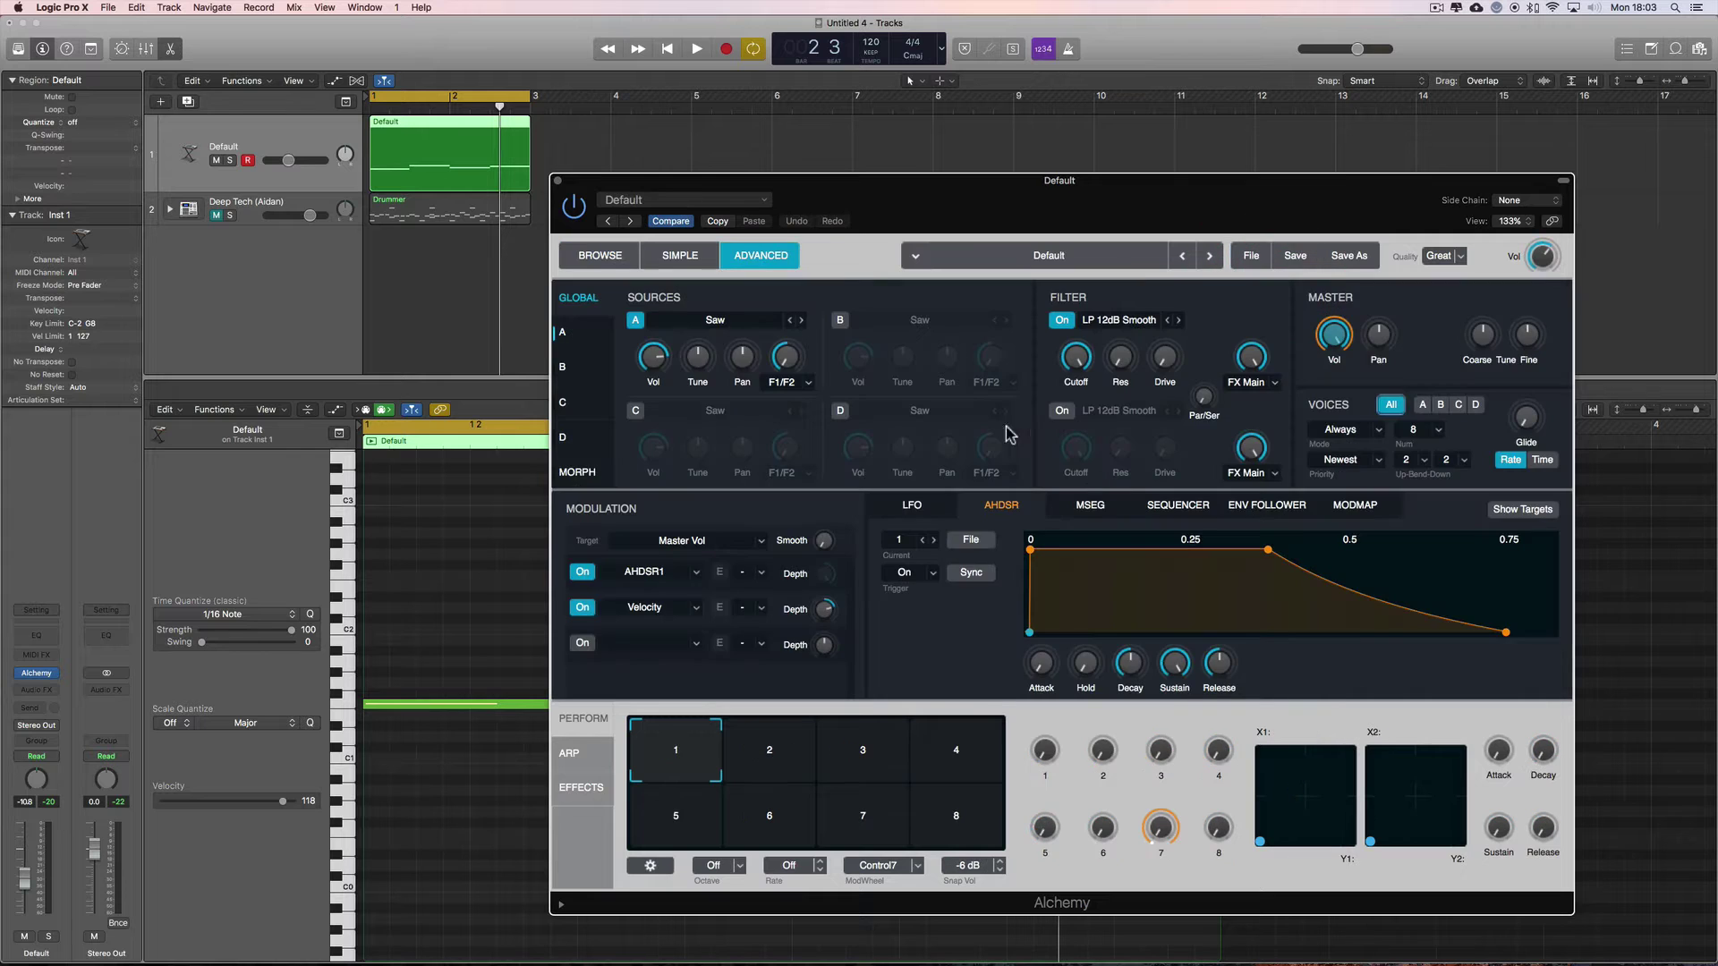
left_click_drag(987, 192, 989, 182)
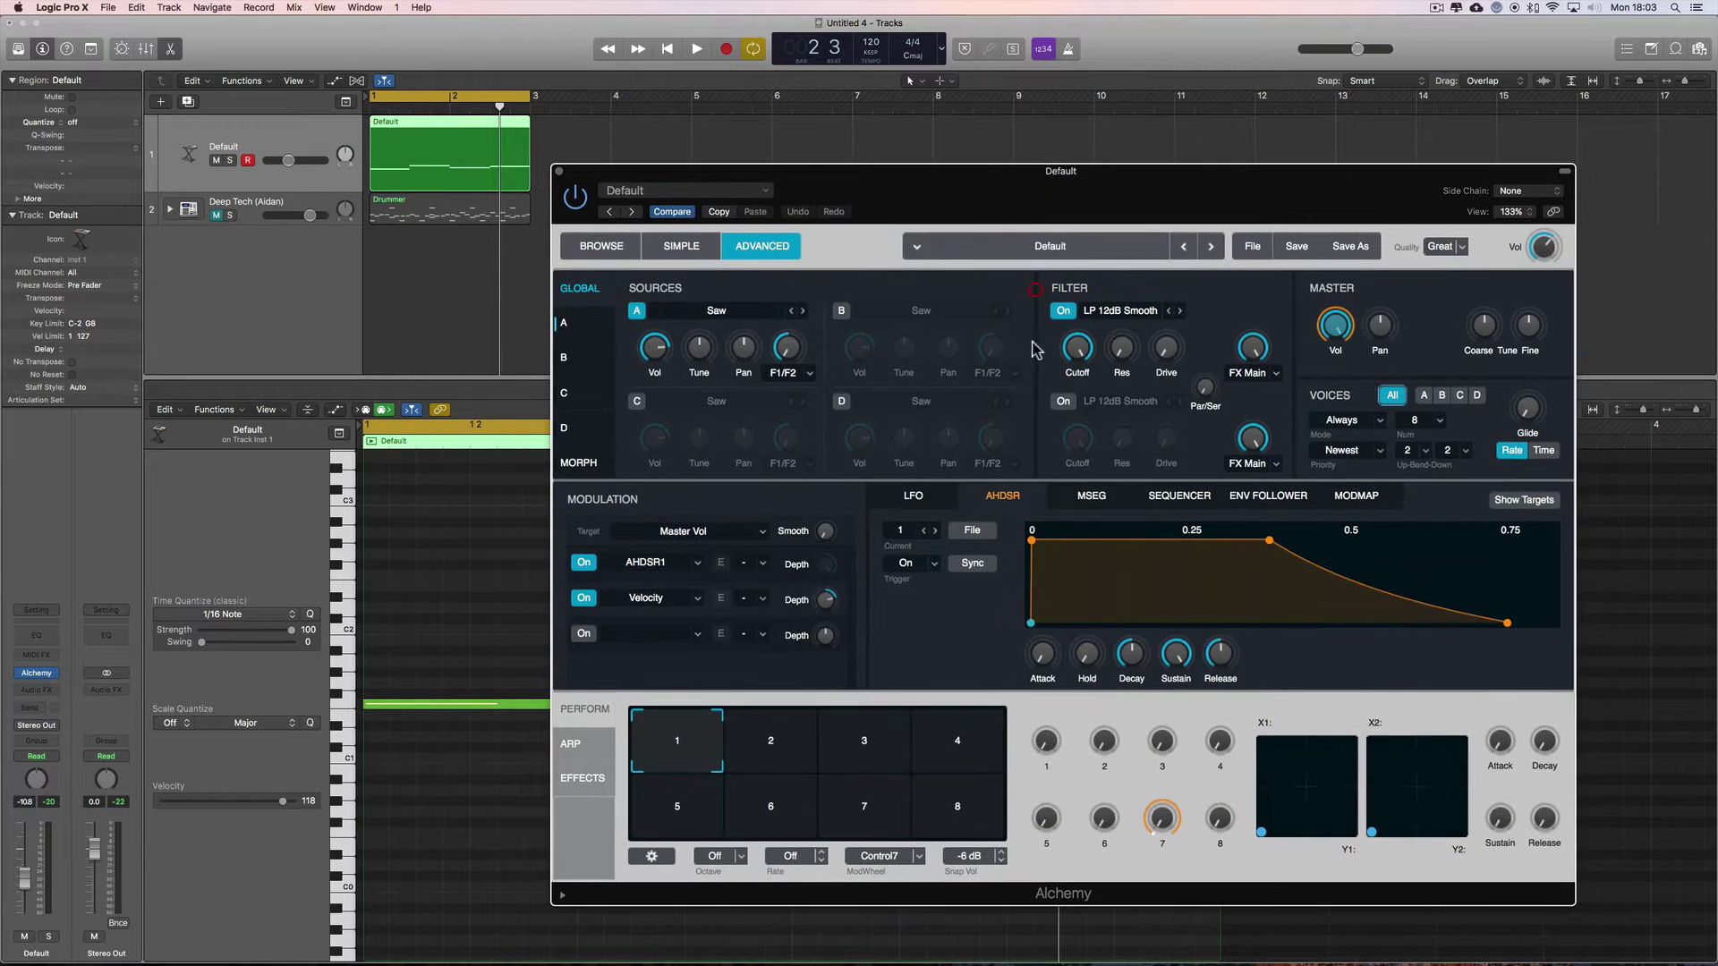
left_click(1256, 247)
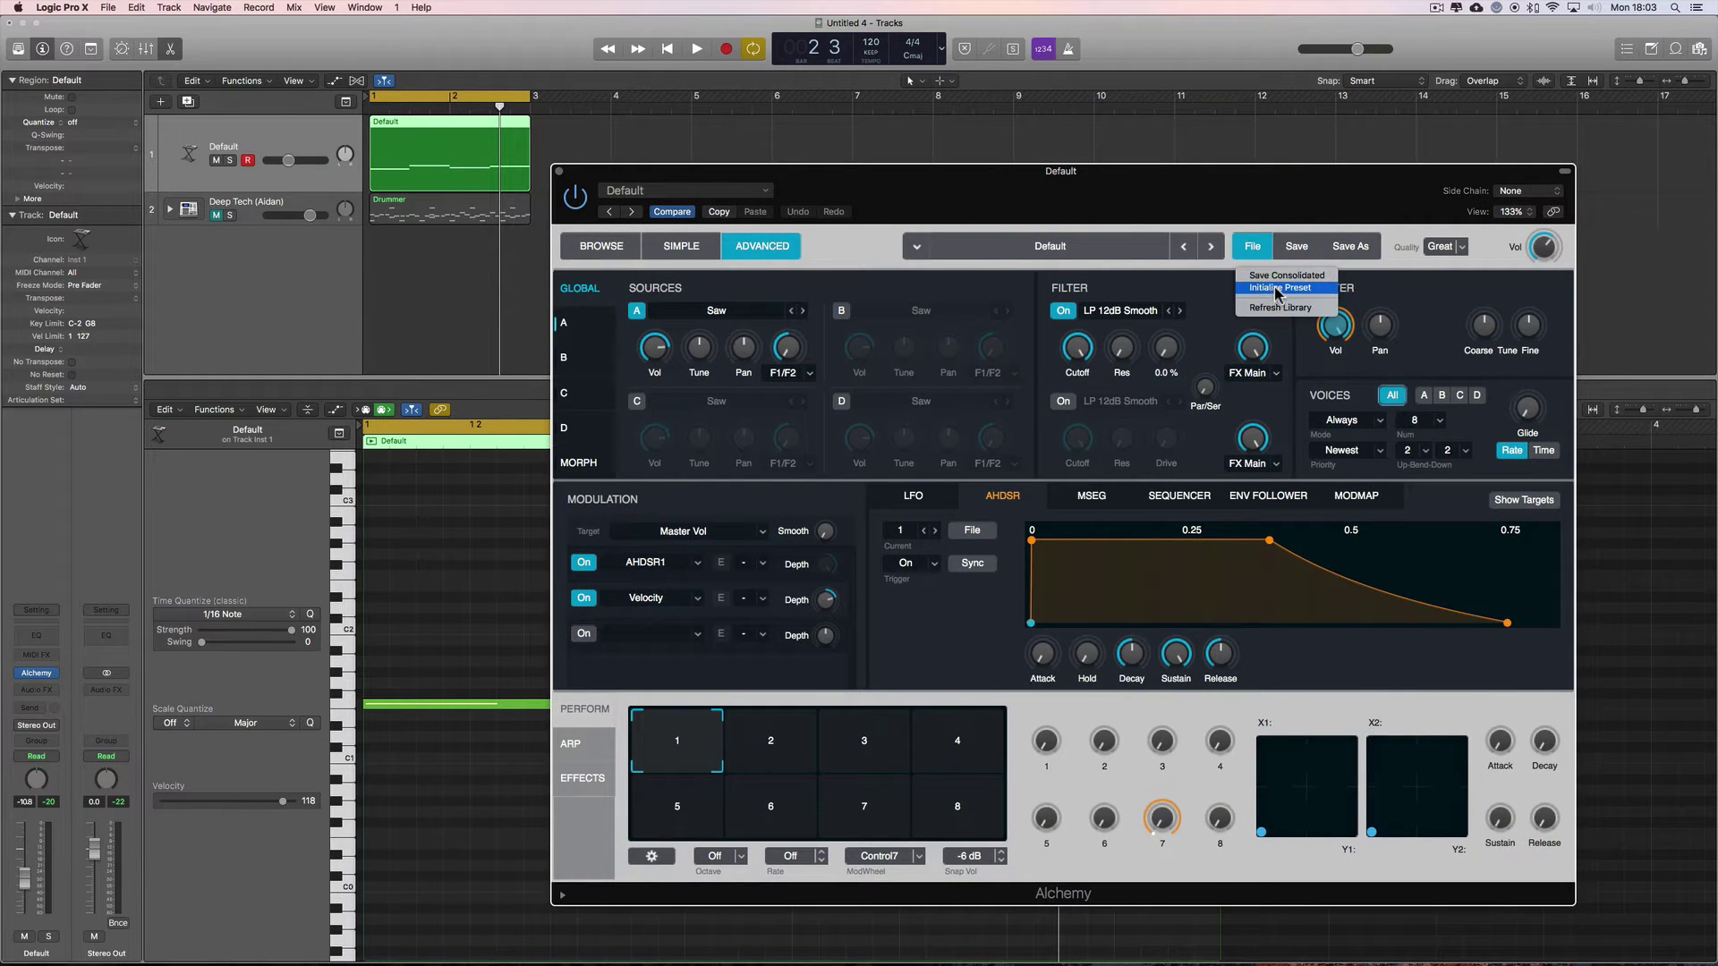
left_click(1226, 185)
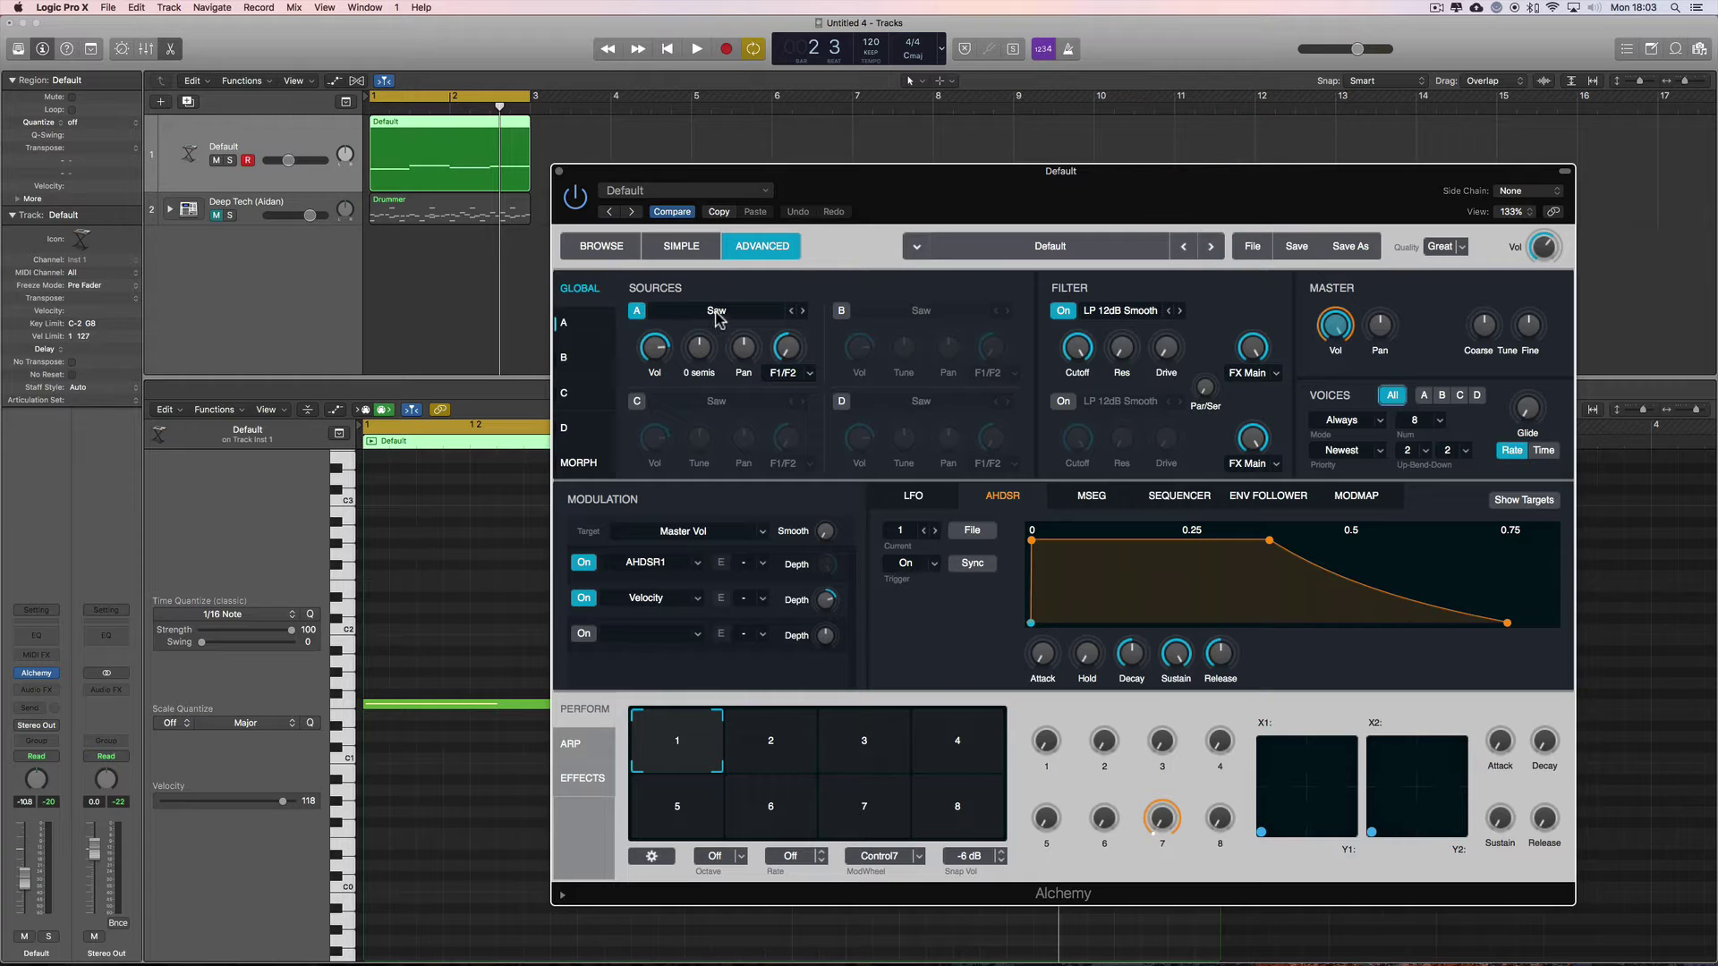
In source A, set the saw oscillator's volume to -12.9 dB and adjust its unison voice number.
left_click(593, 326)
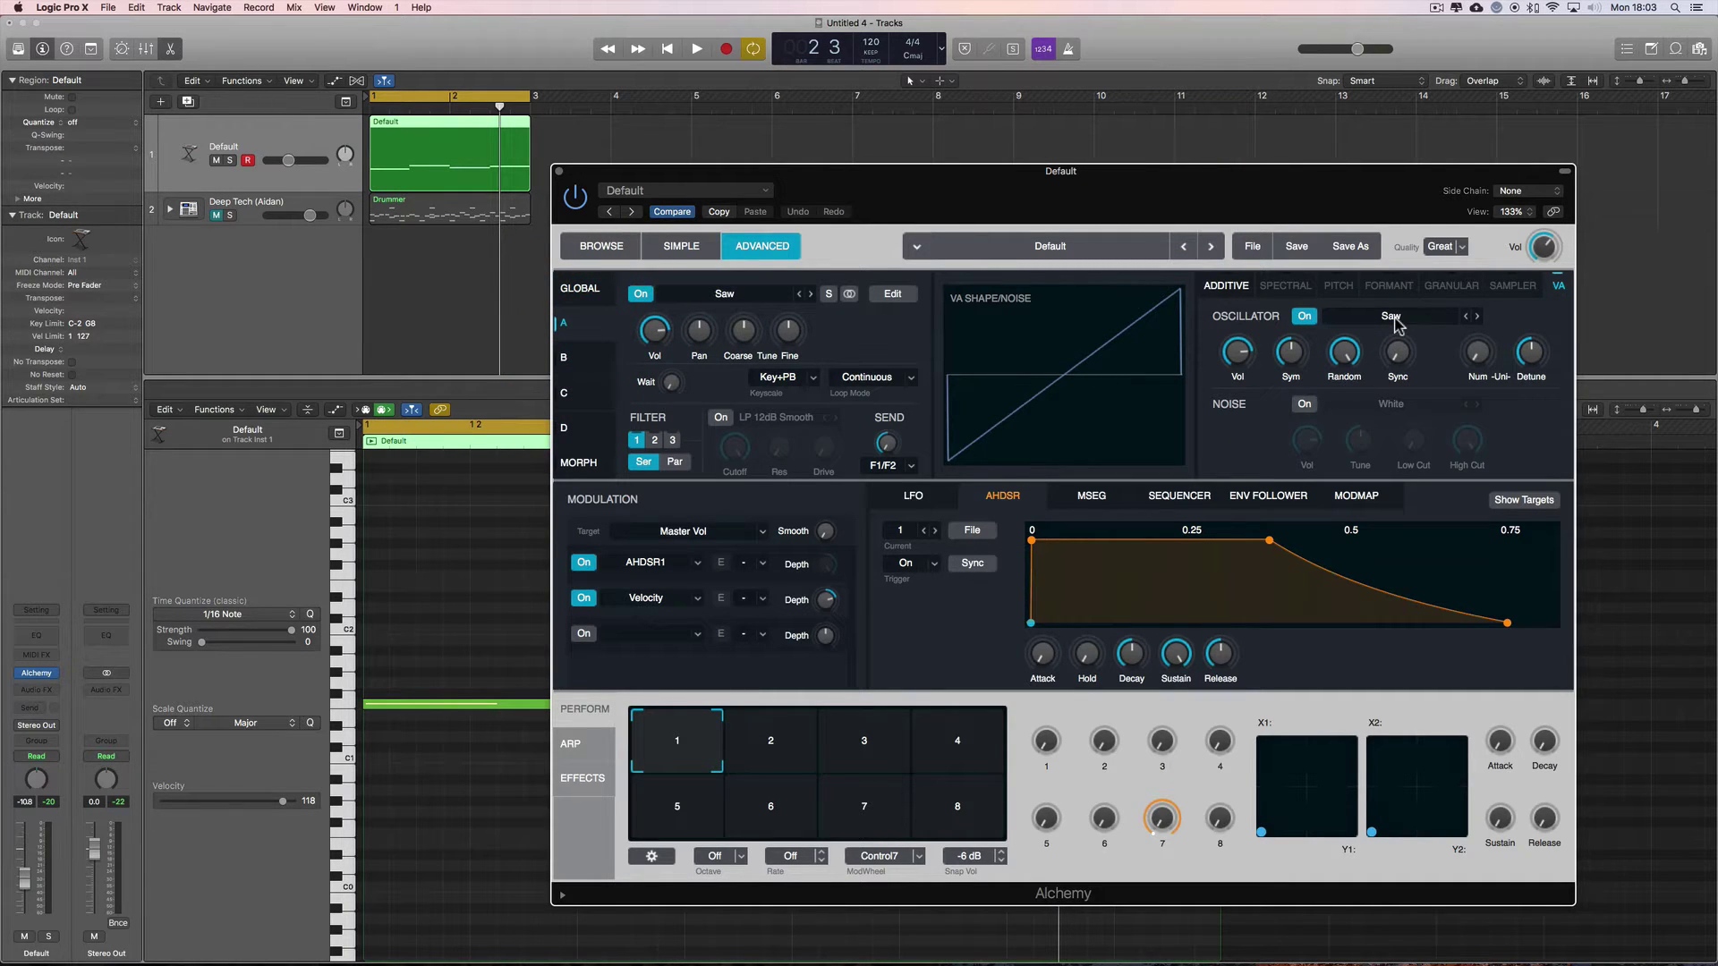
left_click(1236, 378)
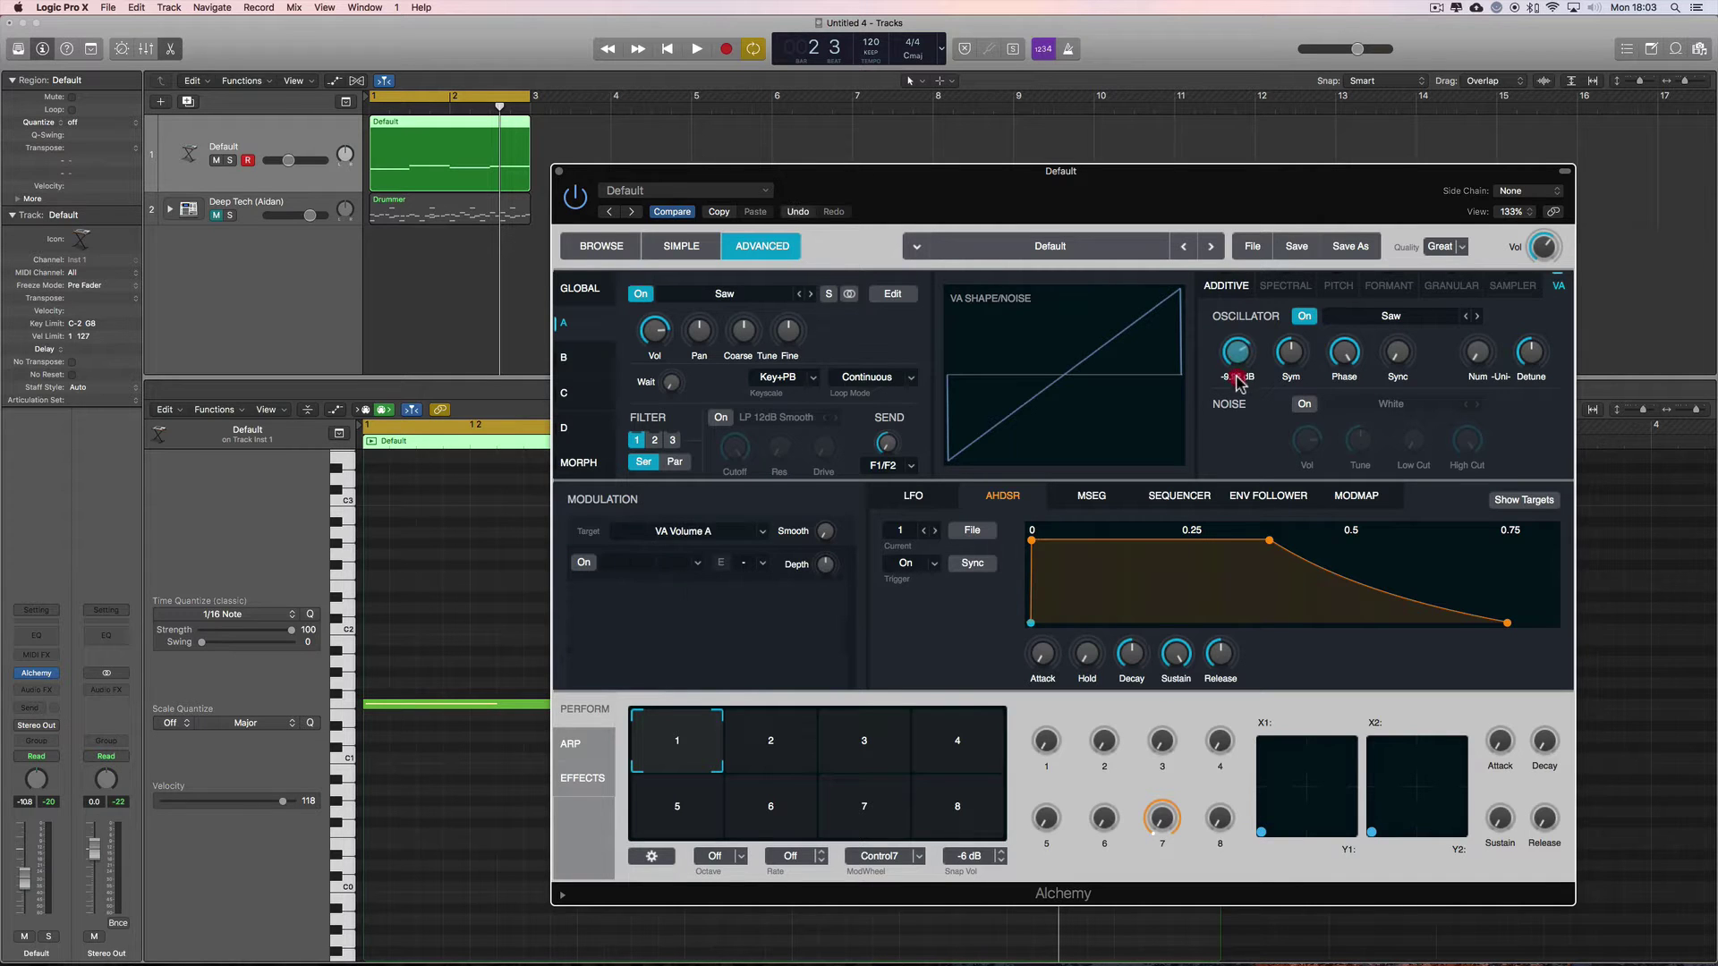
left_click_drag(1476, 354, 1478, 300)
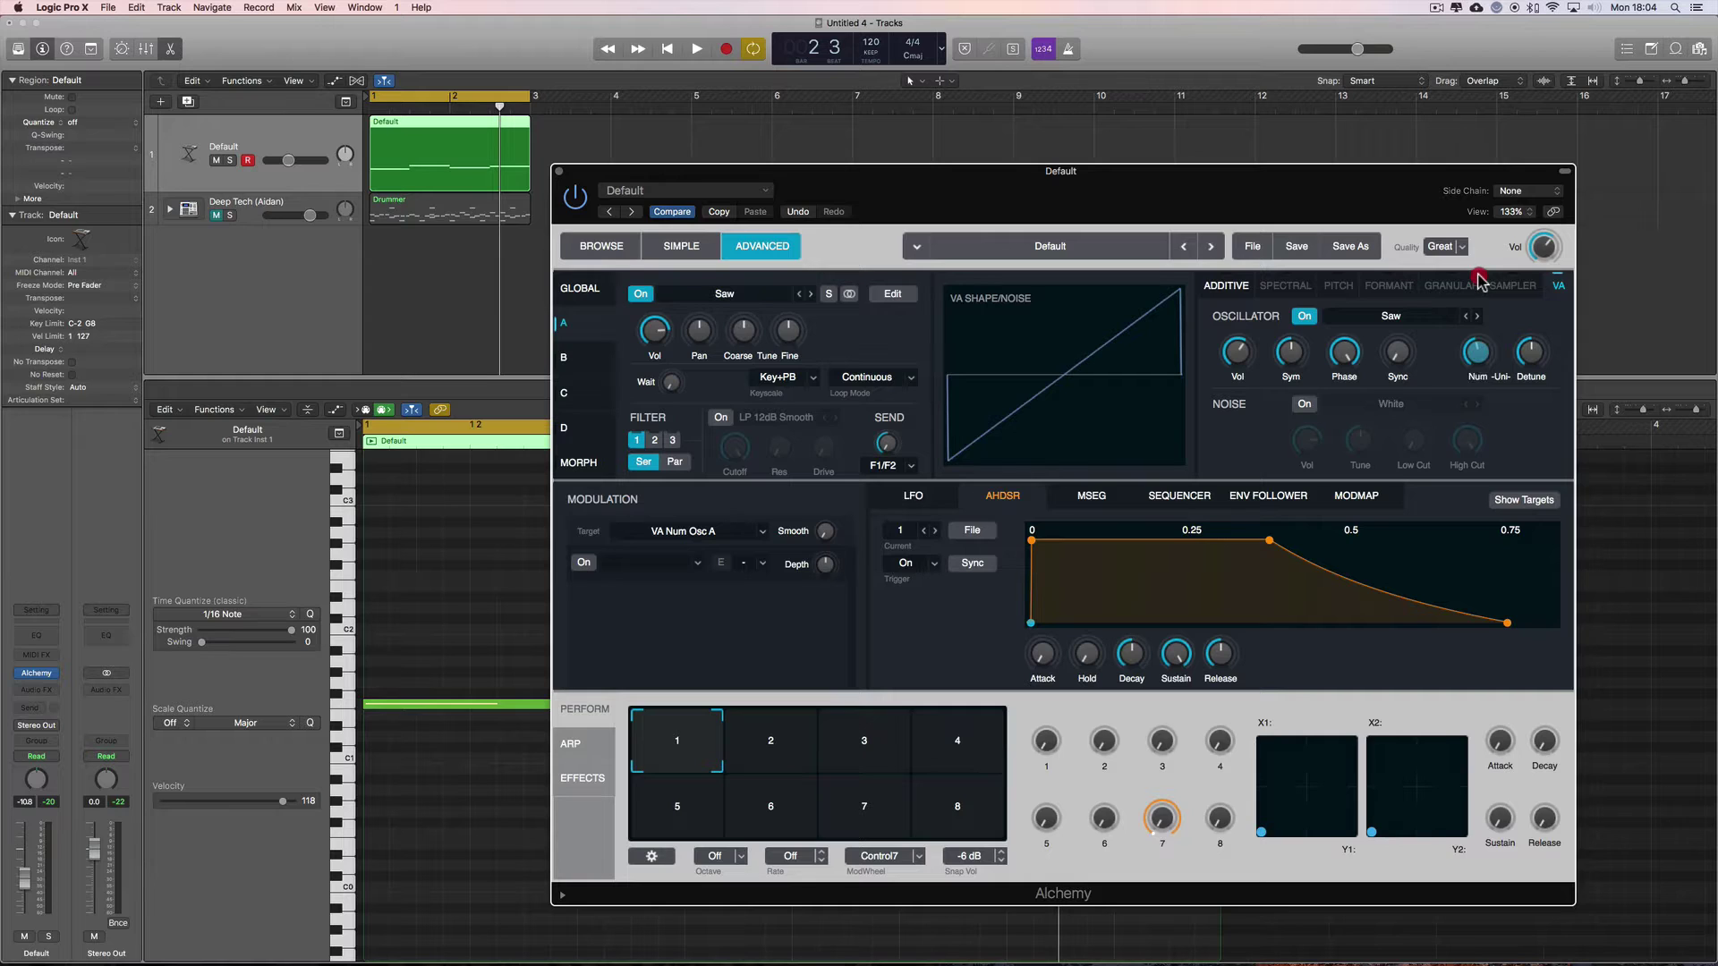
Copy source A and paste it into source B.
left_click(722, 296)
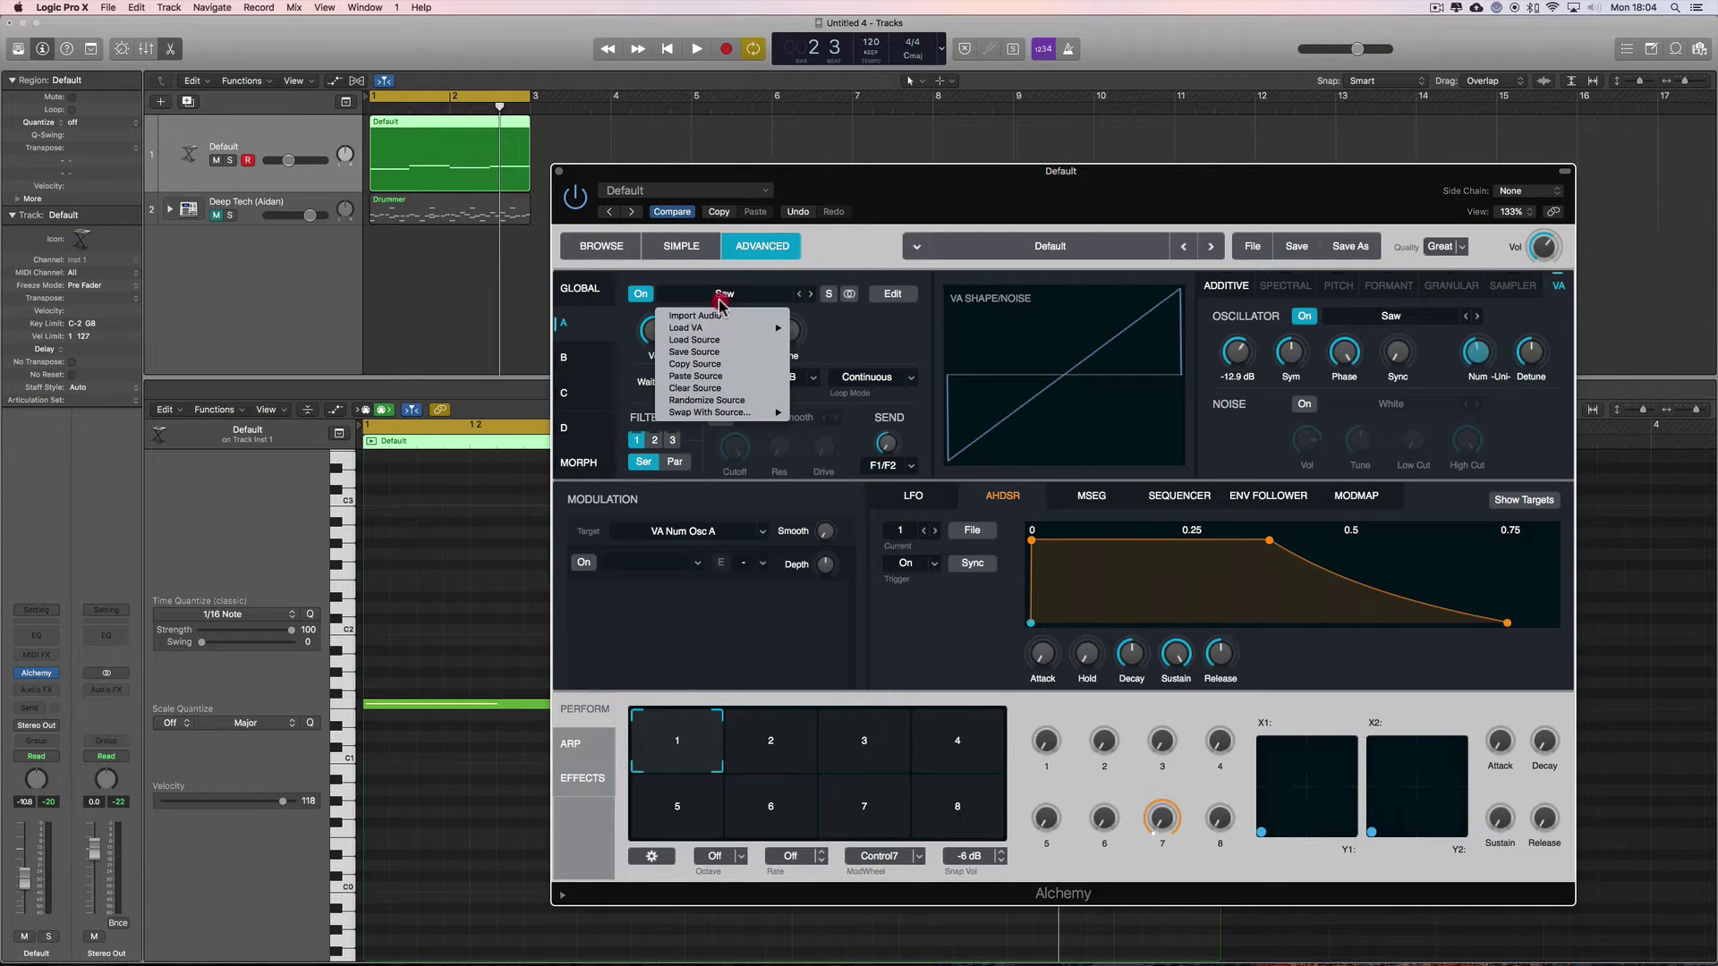
left_click(700, 363)
left_click(564, 357)
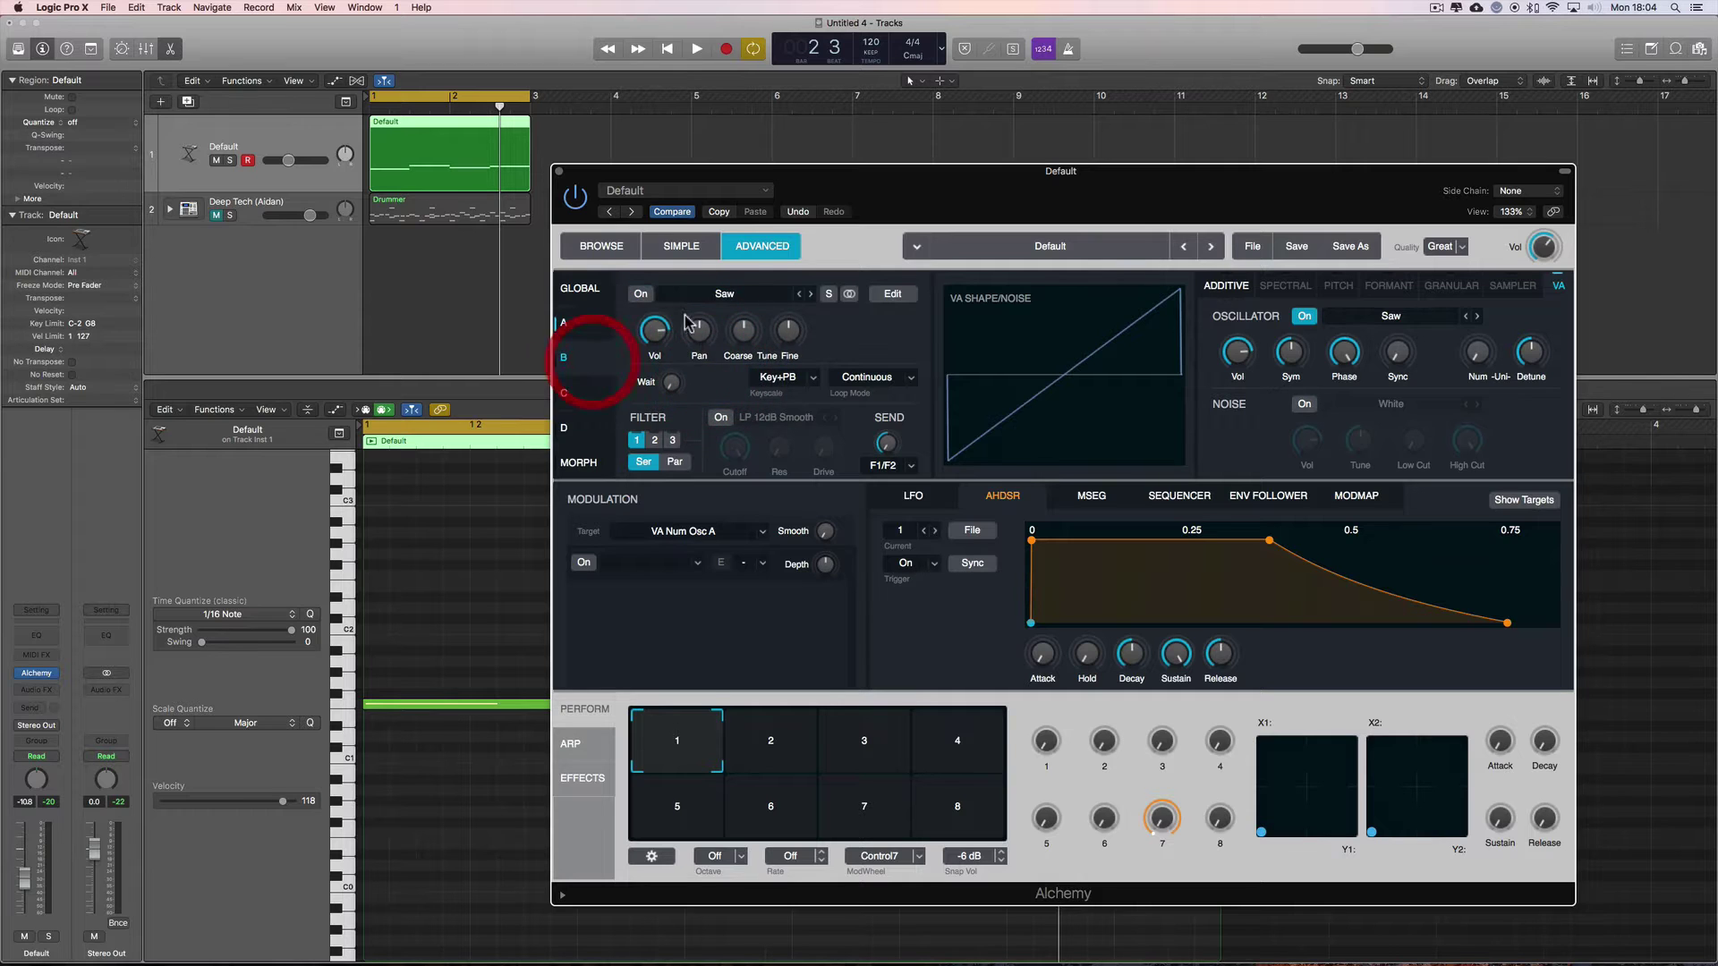
left_click(721, 295)
left_click(703, 364)
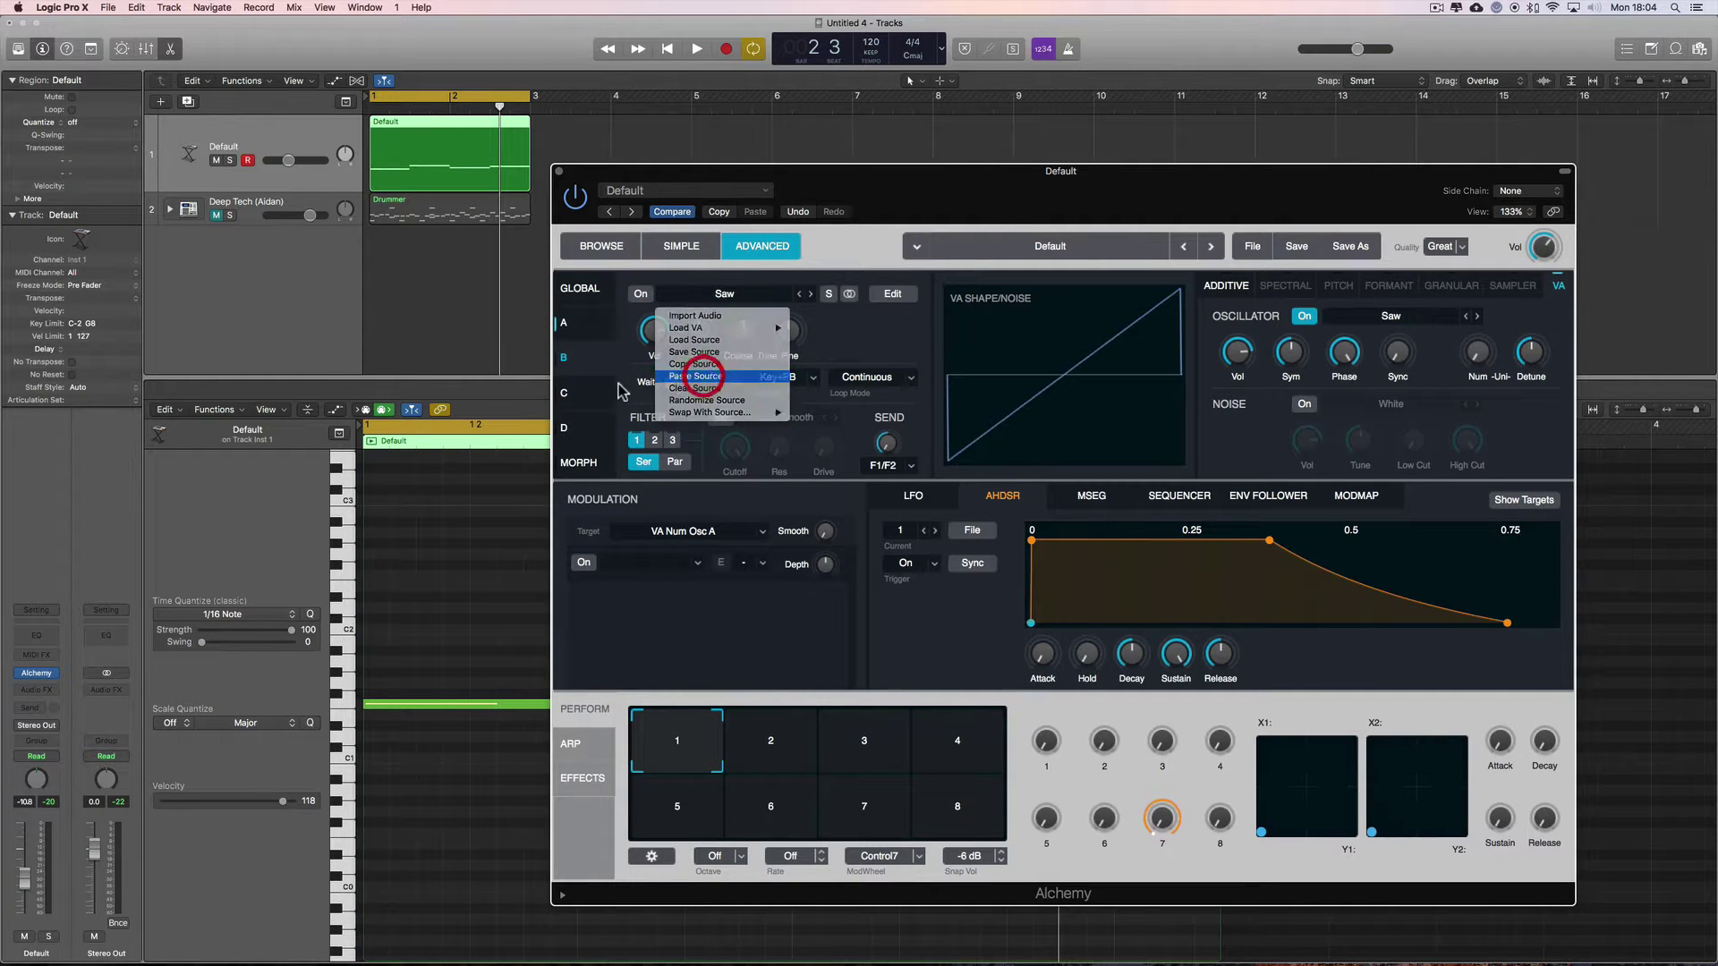
Paste the copied saw source into sources C and D, and audition the four layers from the global view.
left_click(563, 393)
left_click(724, 296)
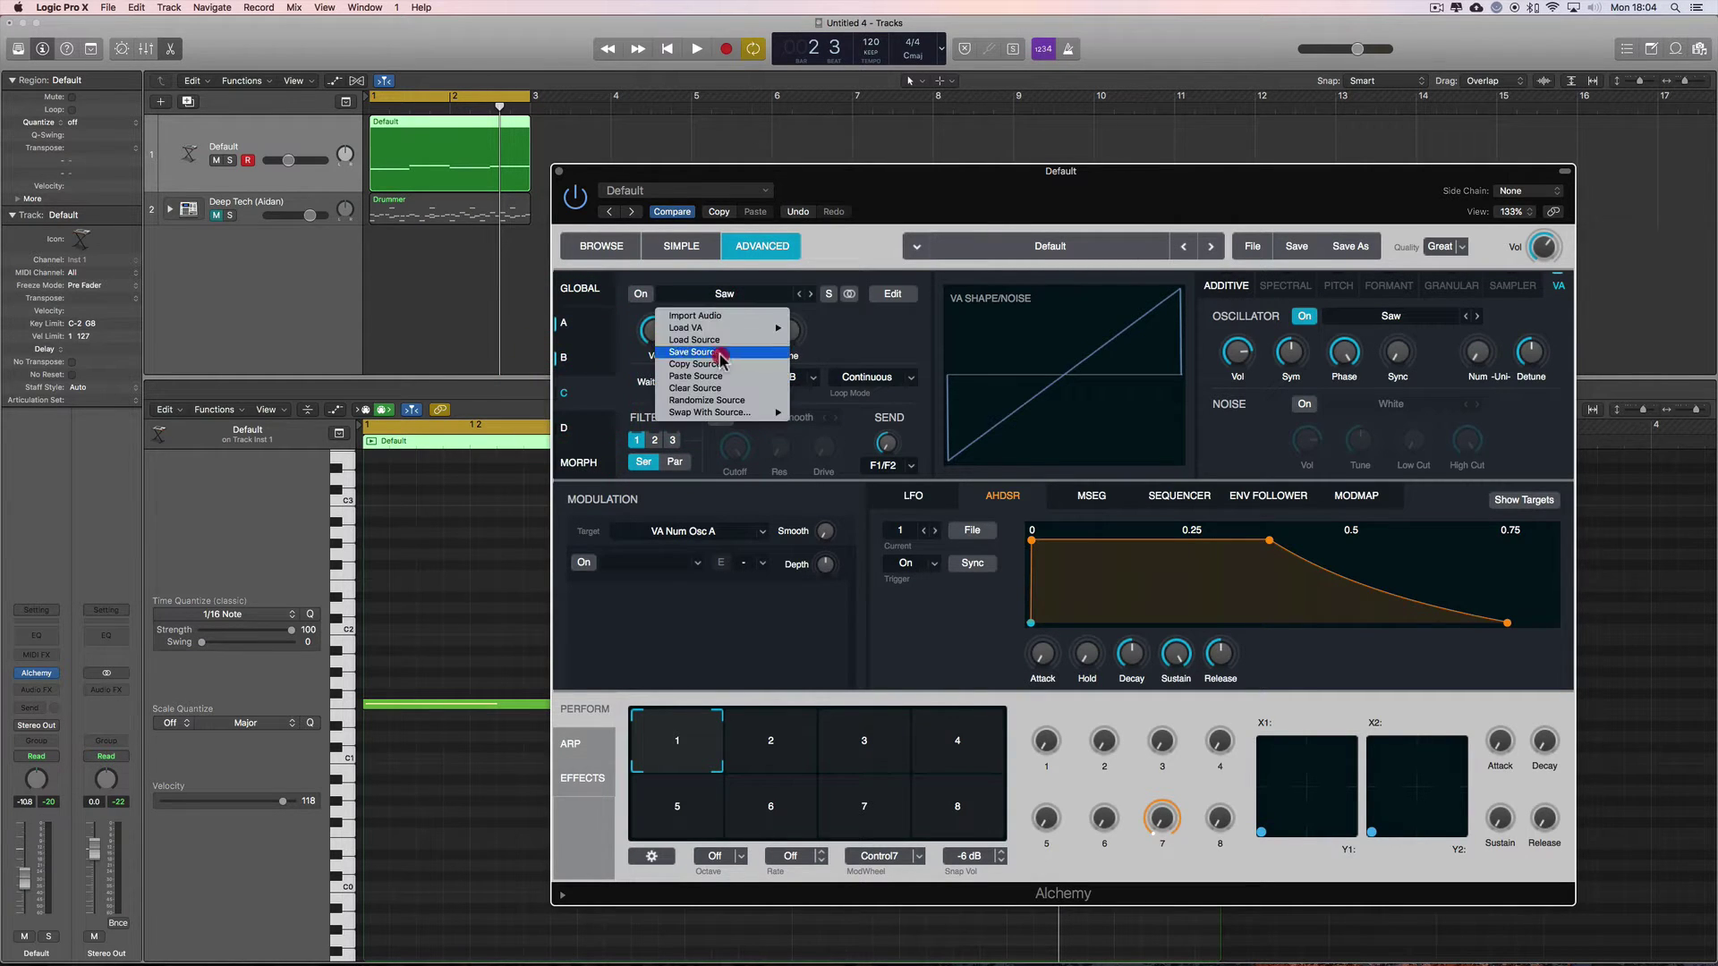
left_click(708, 376)
left_click(598, 430)
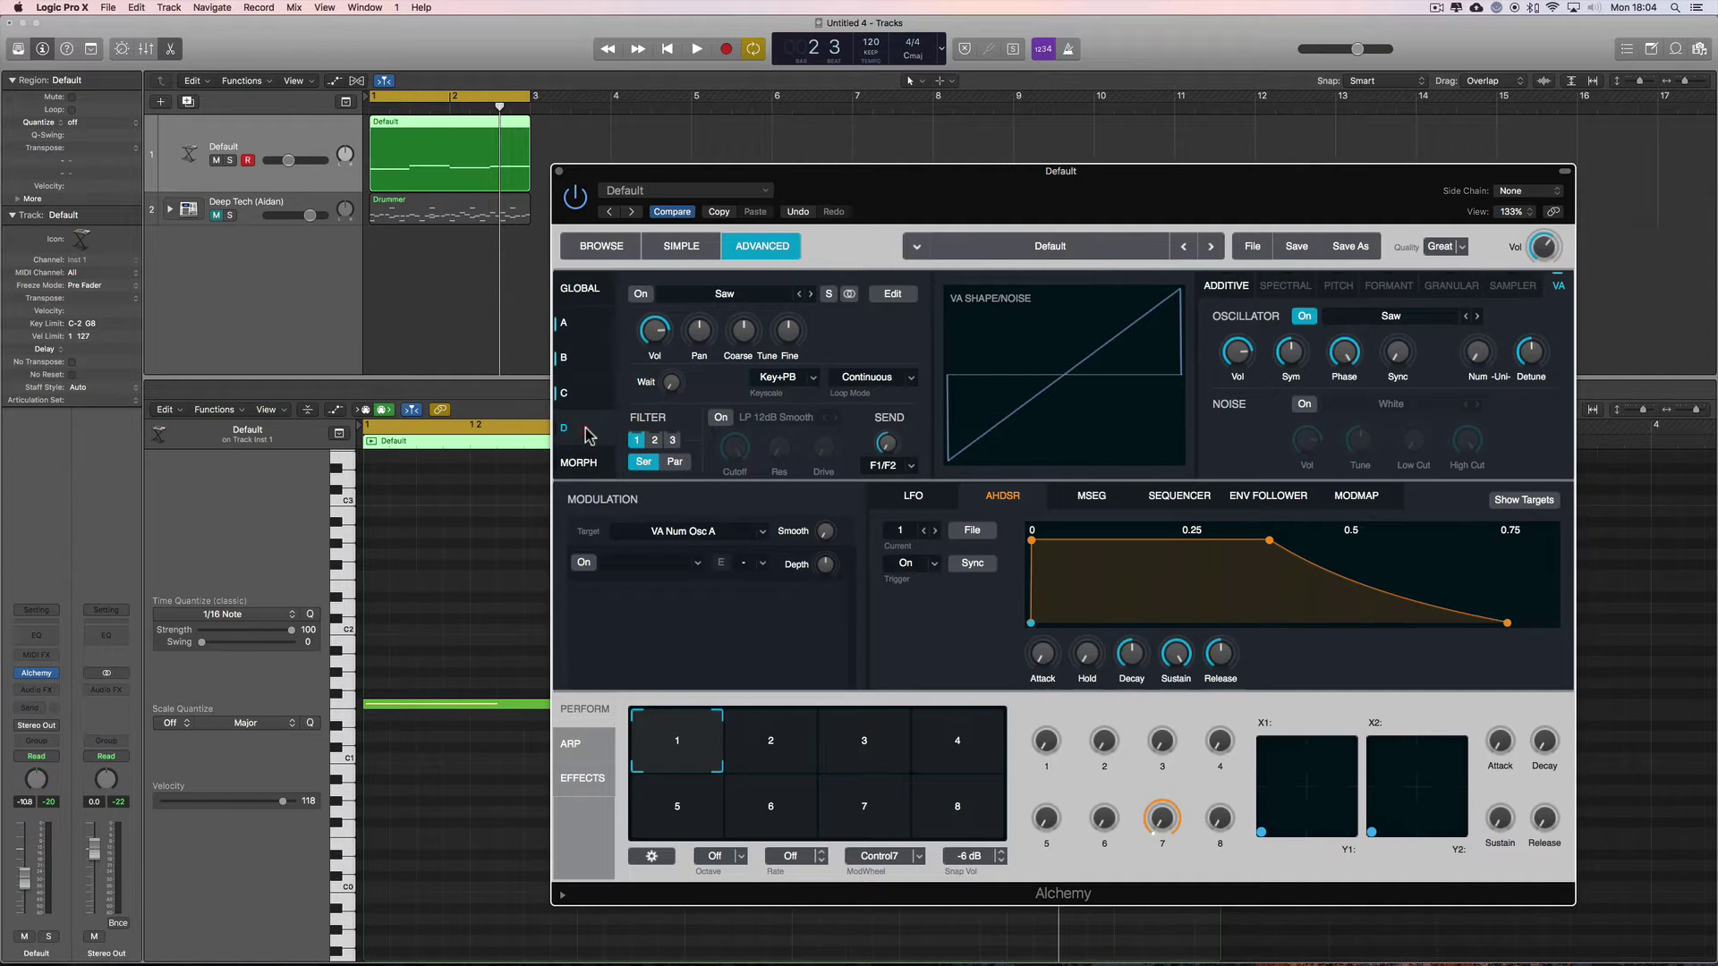
left_click(725, 295)
left_click(716, 376)
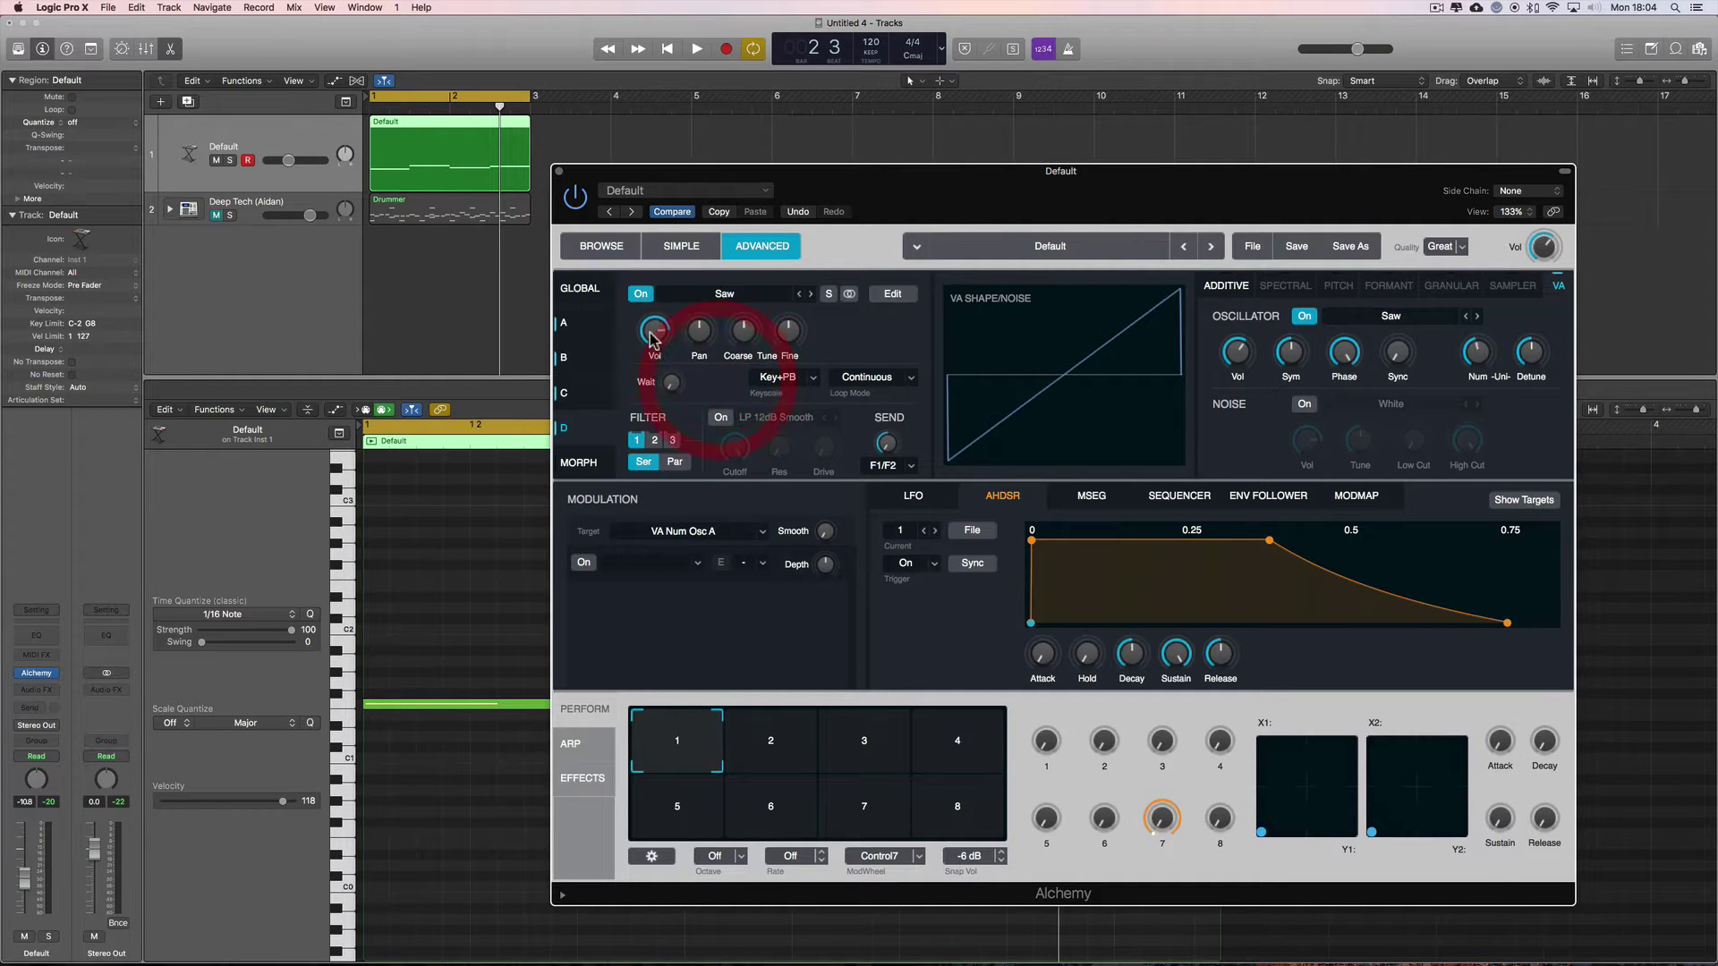
left_click(580, 288)
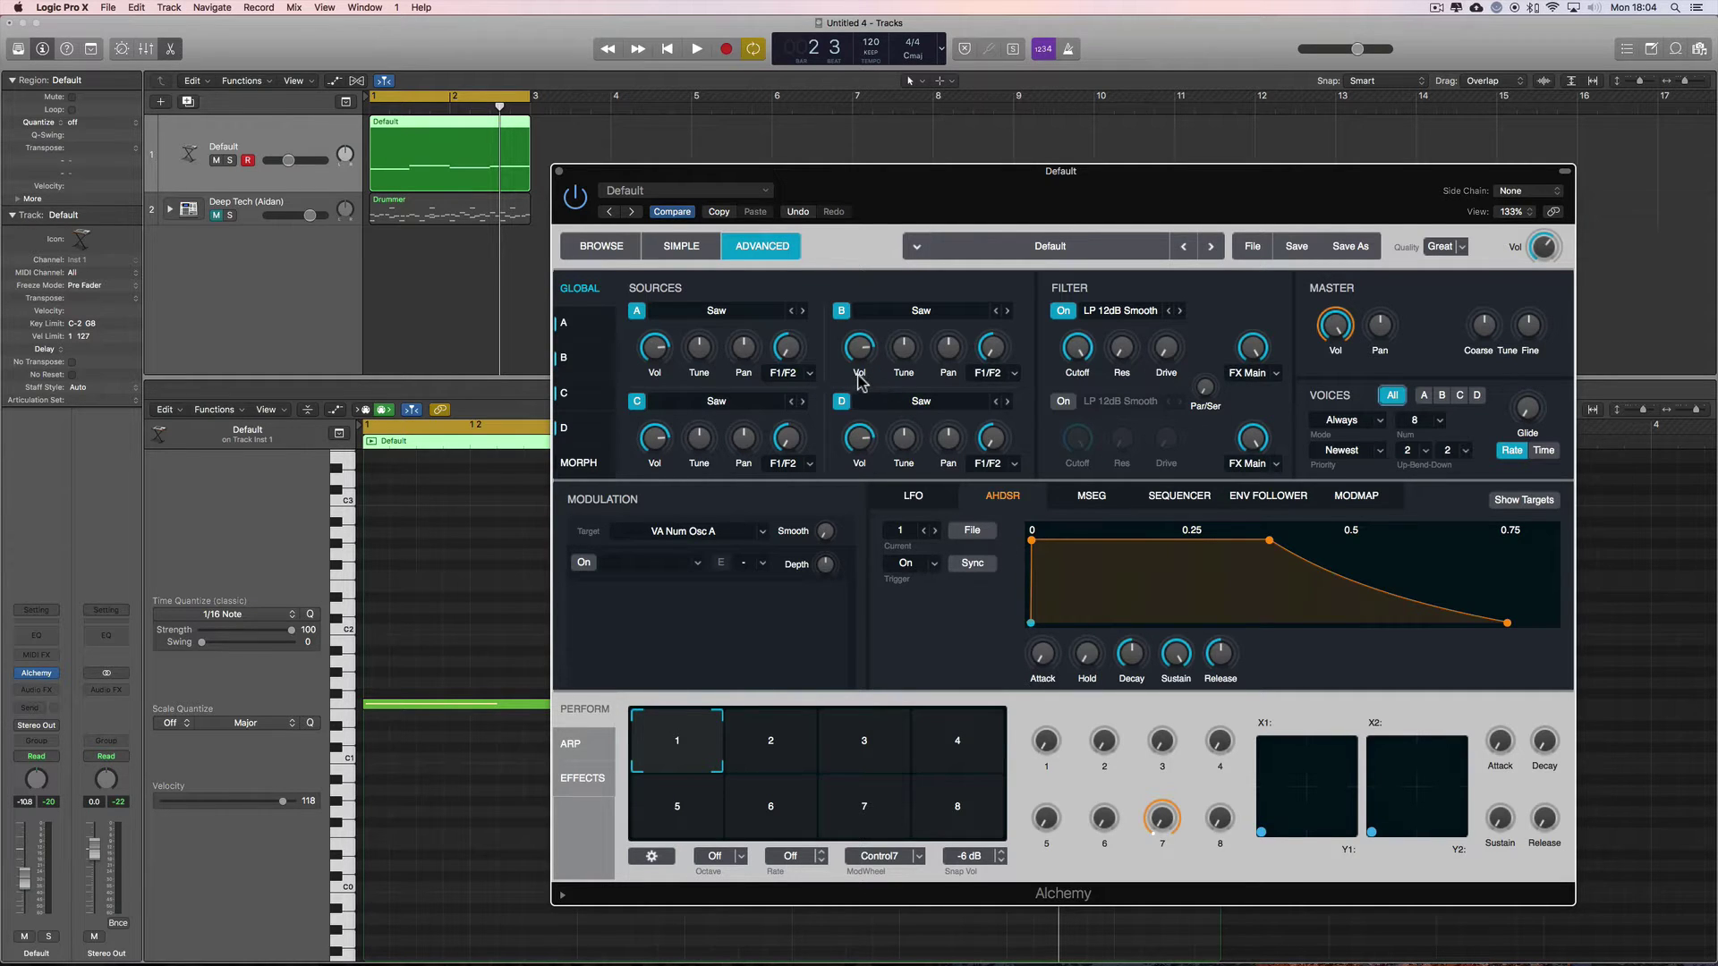
key("space")
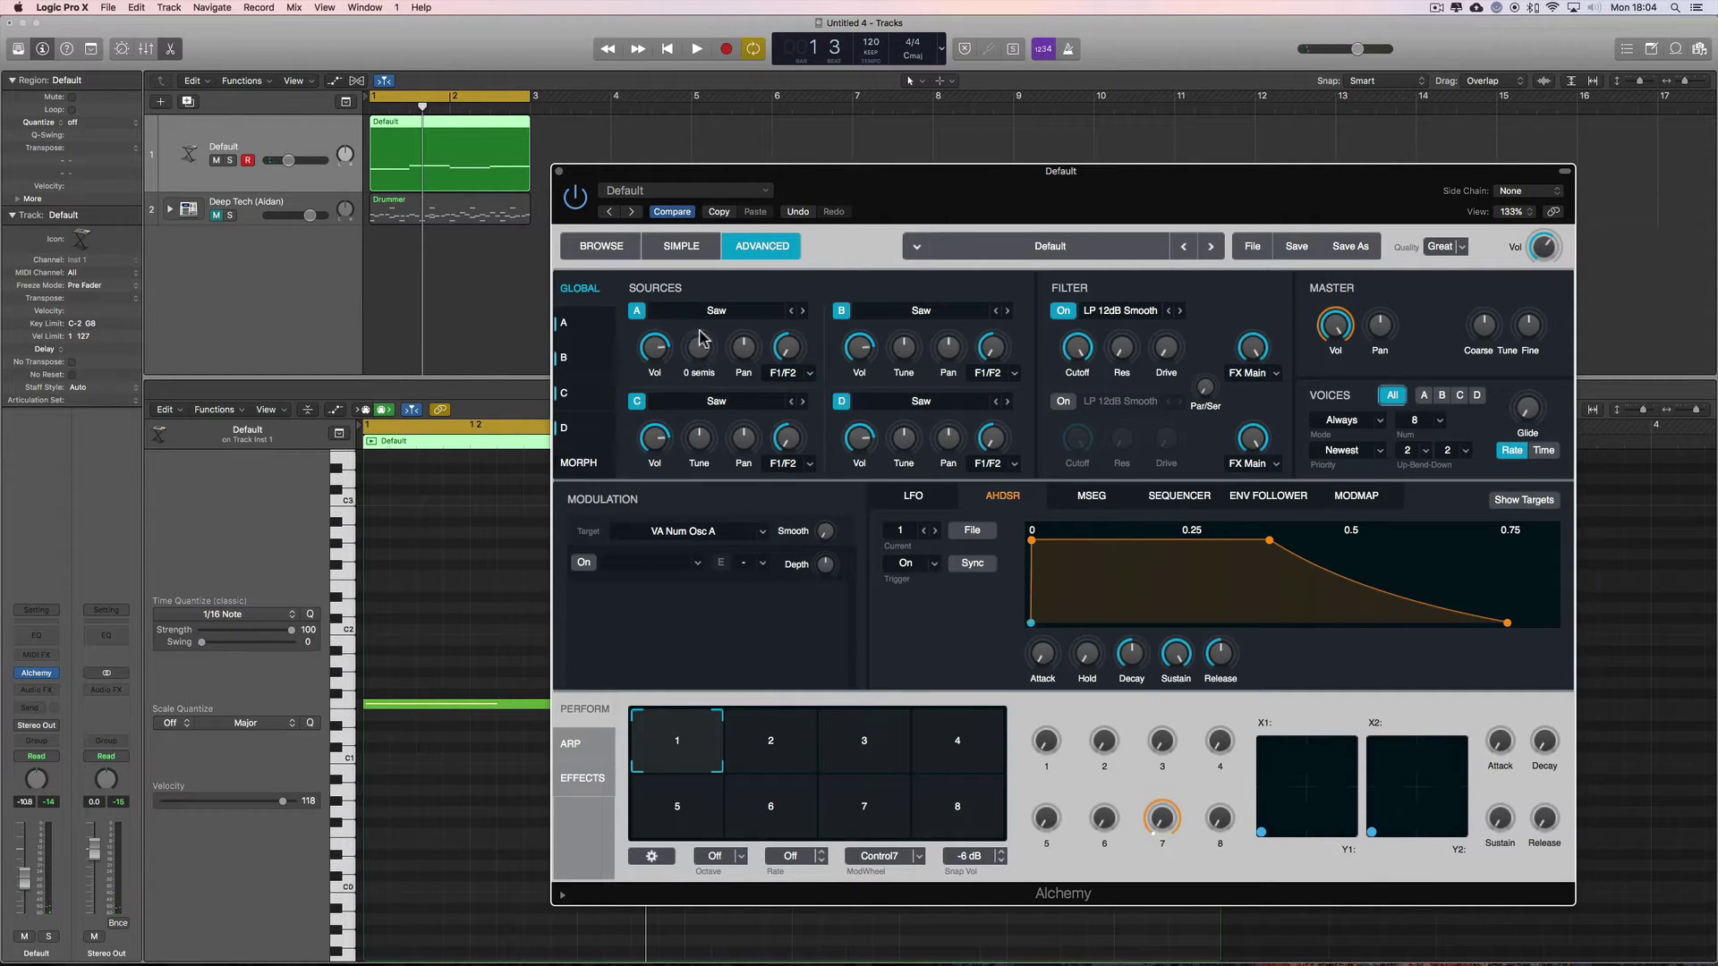
Tune source B to -12 semitones, source C to 12 semitones and source D to 24 semitones.
left_click_drag(893, 362, 906, 383)
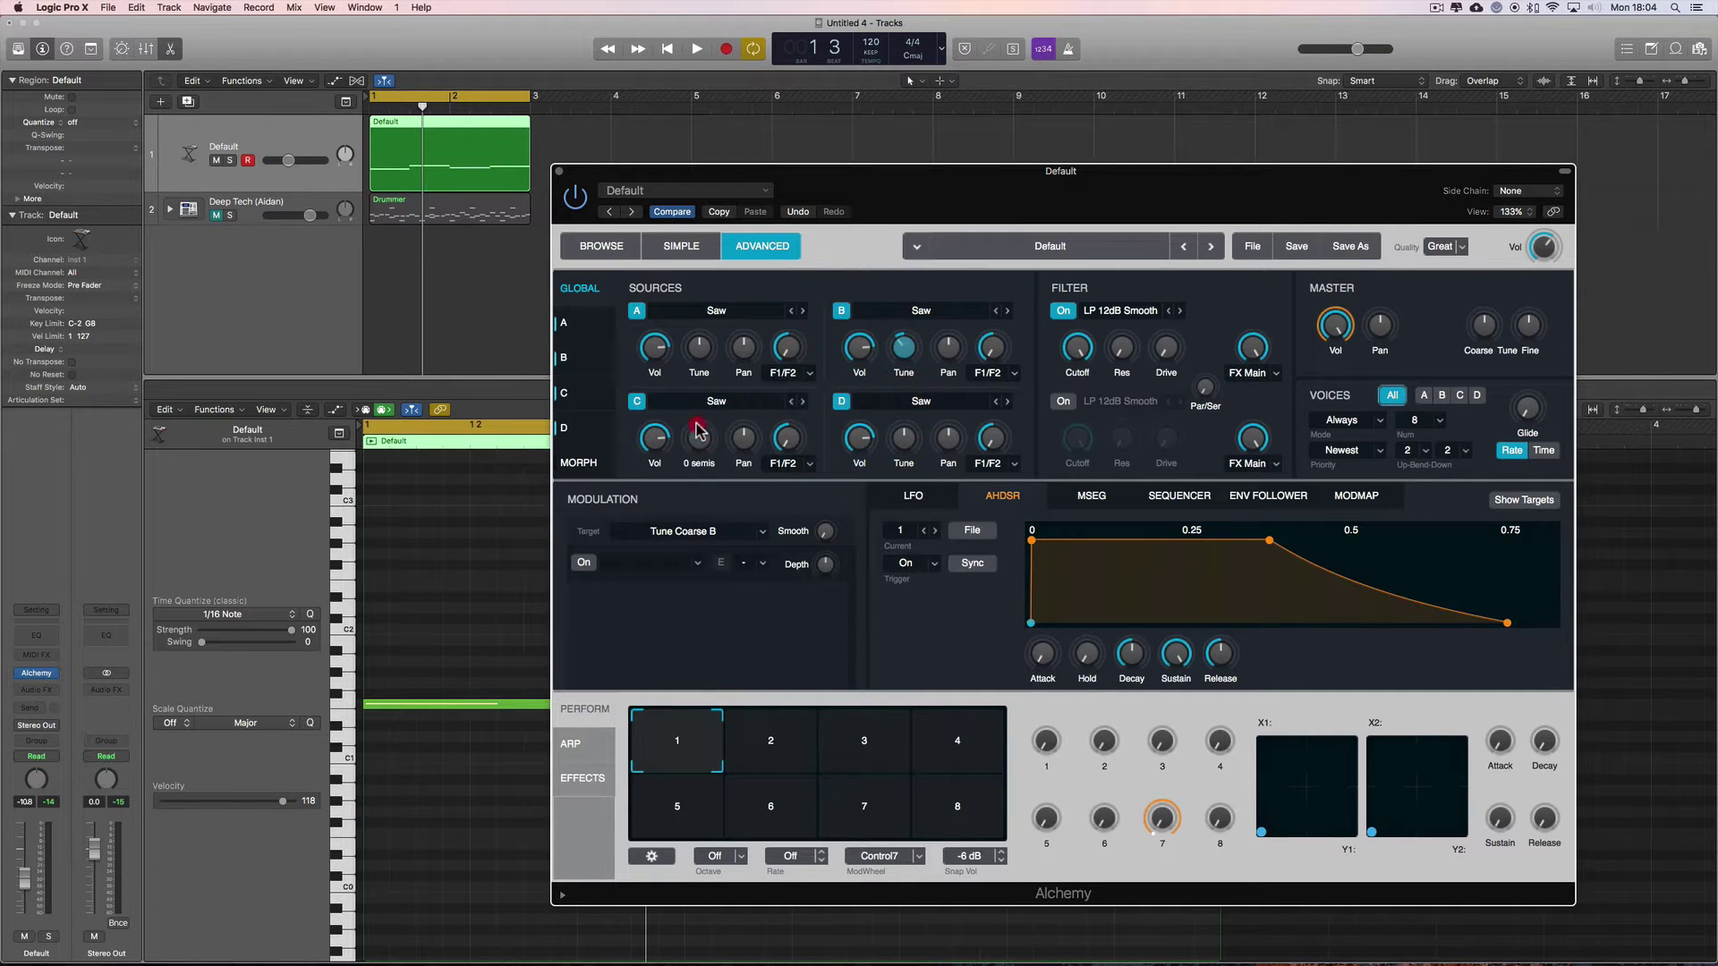
left_click_drag(699, 437, 698, 418)
left_click_drag(904, 437, 904, 394)
left_click(890, 381)
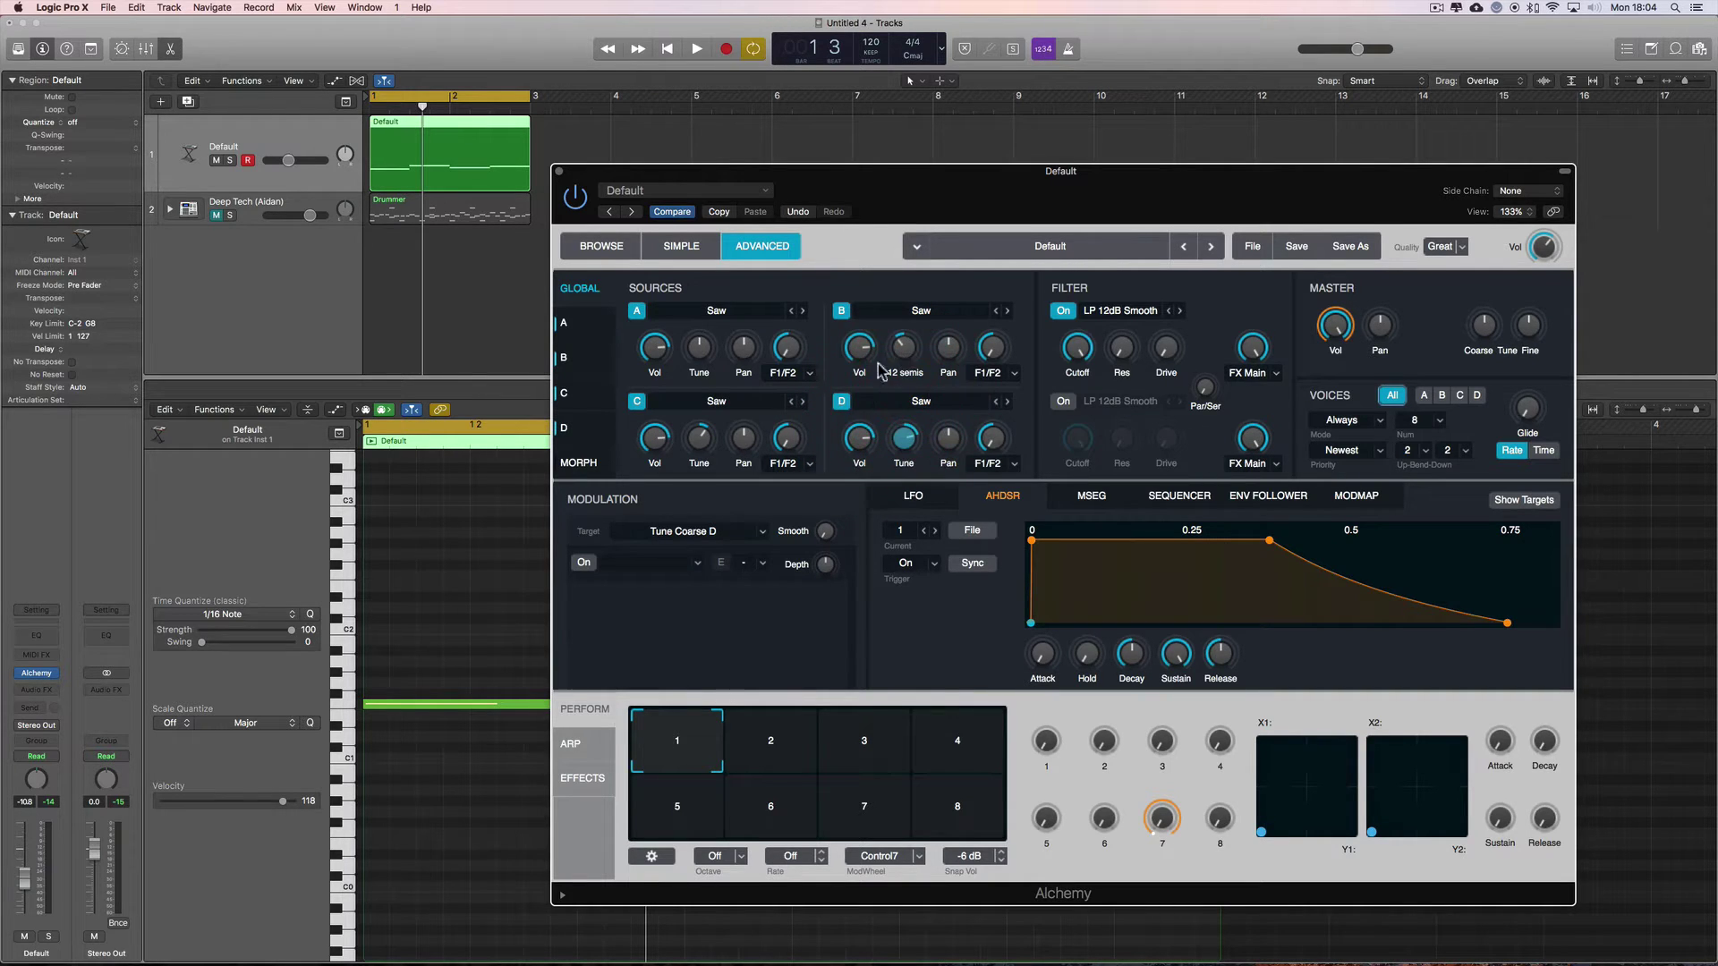
Balance the volumes of sources C, D and A while the loop plays, and stop playback.
key("space")
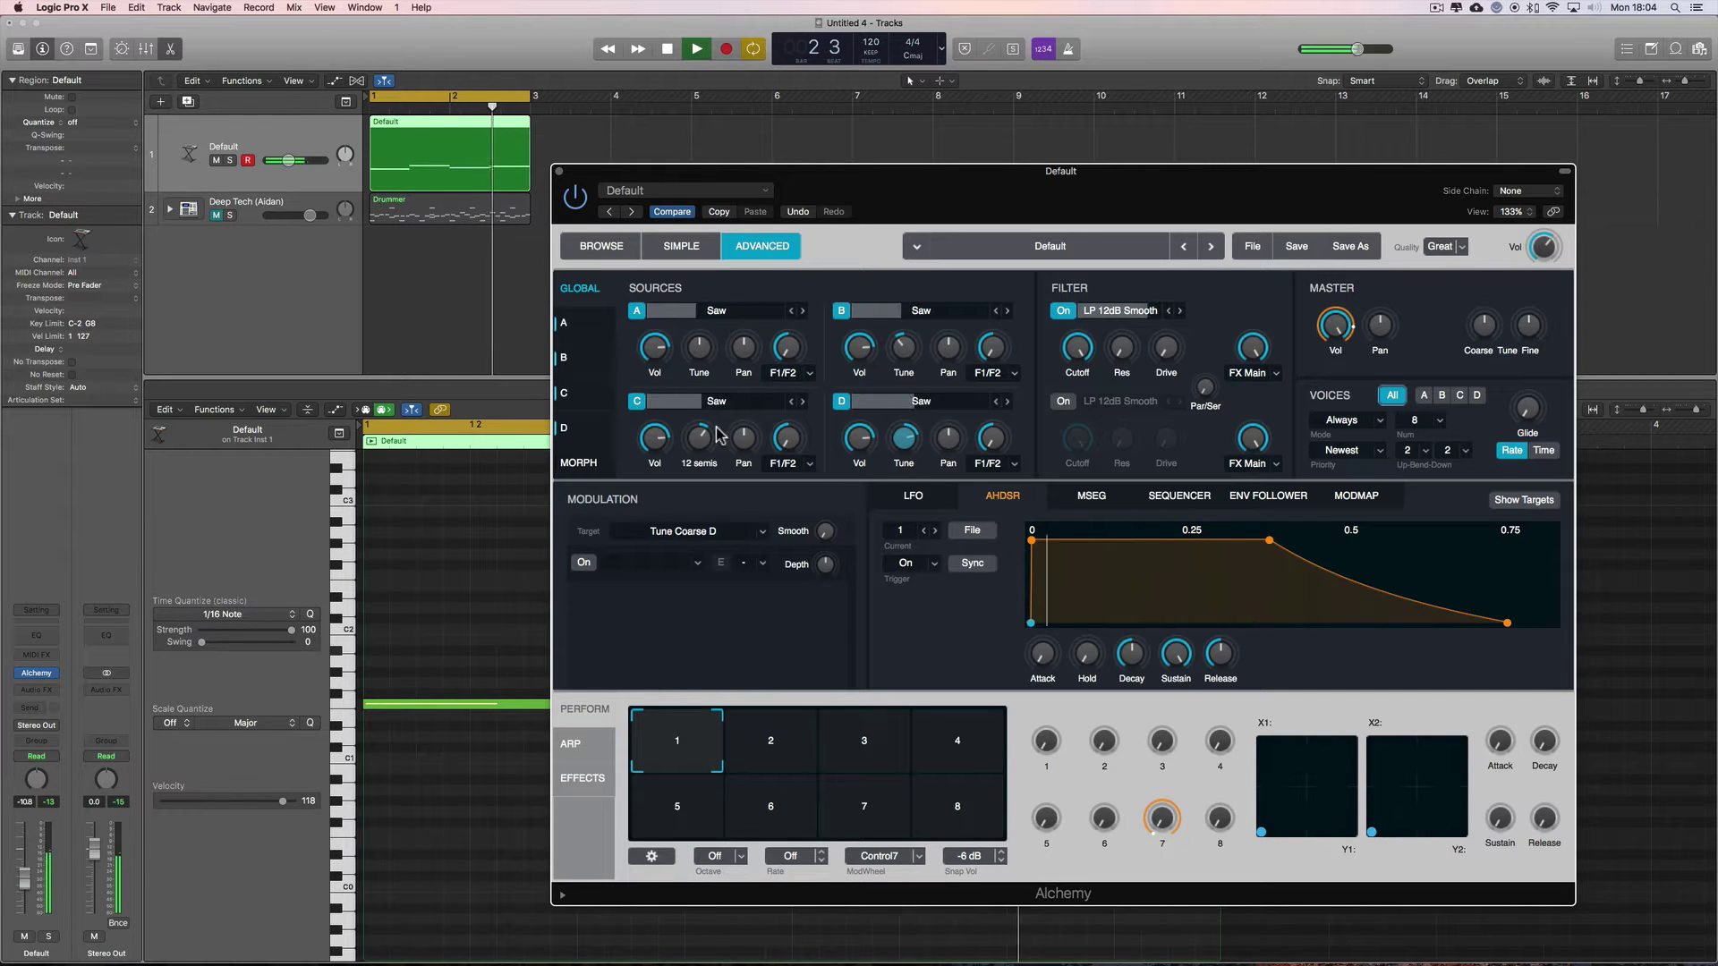
left_click_drag(656, 440, 660, 455)
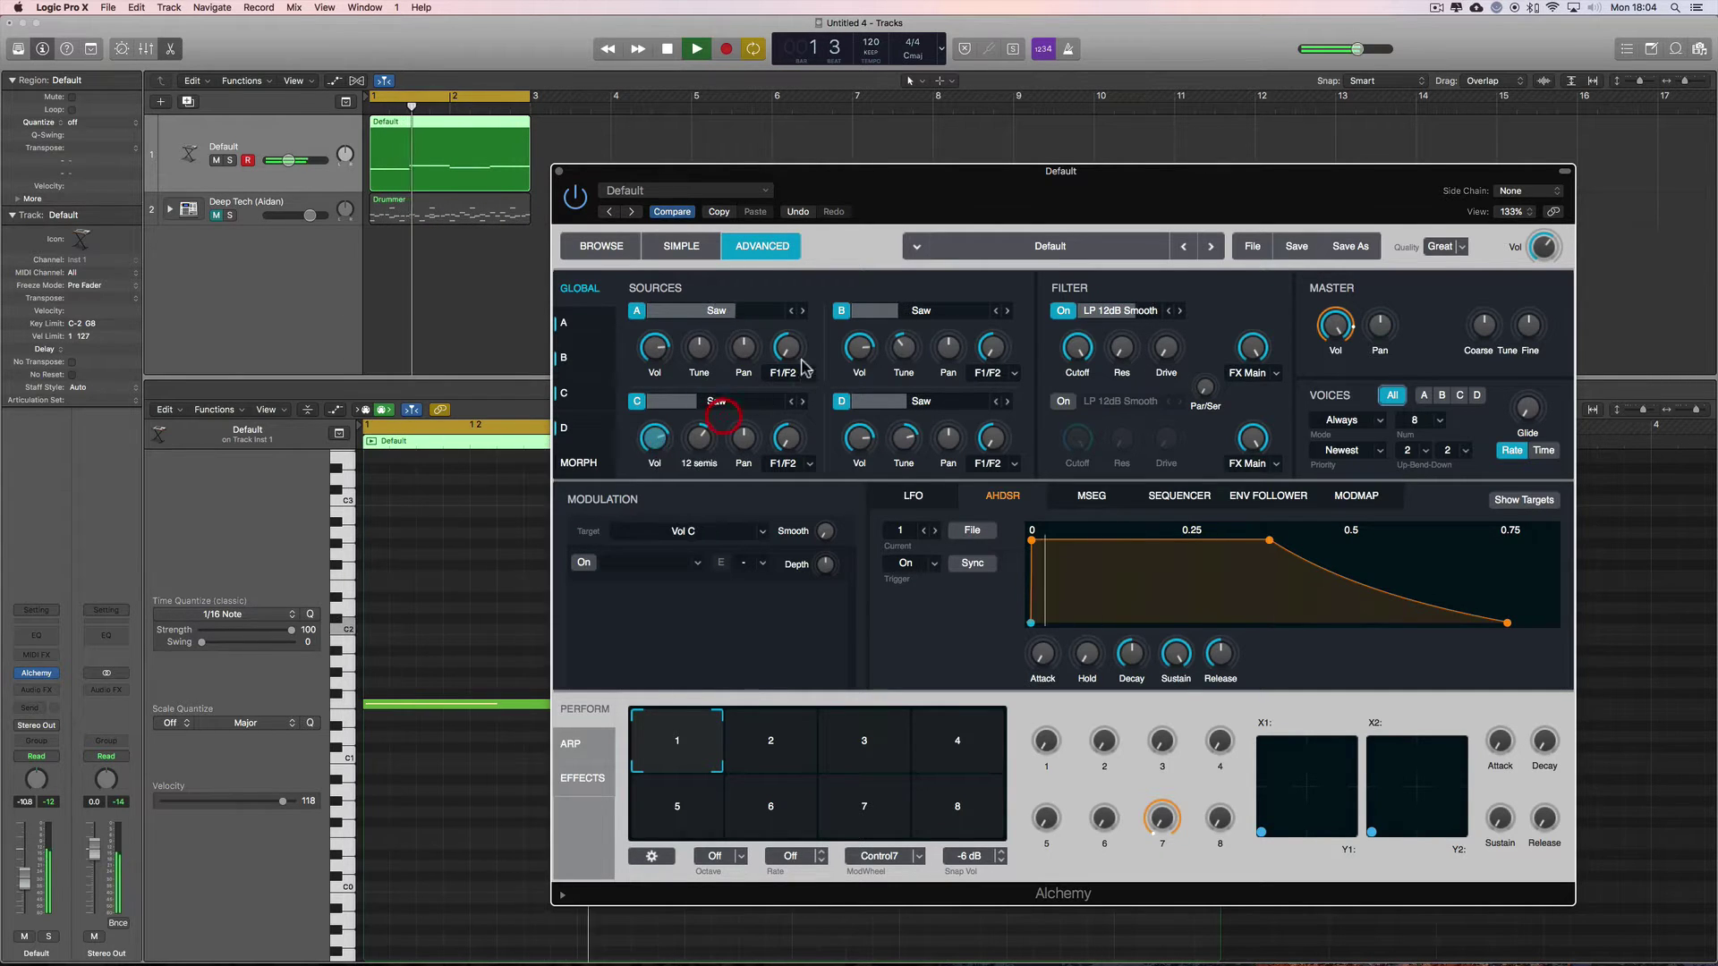
left_click(857, 438)
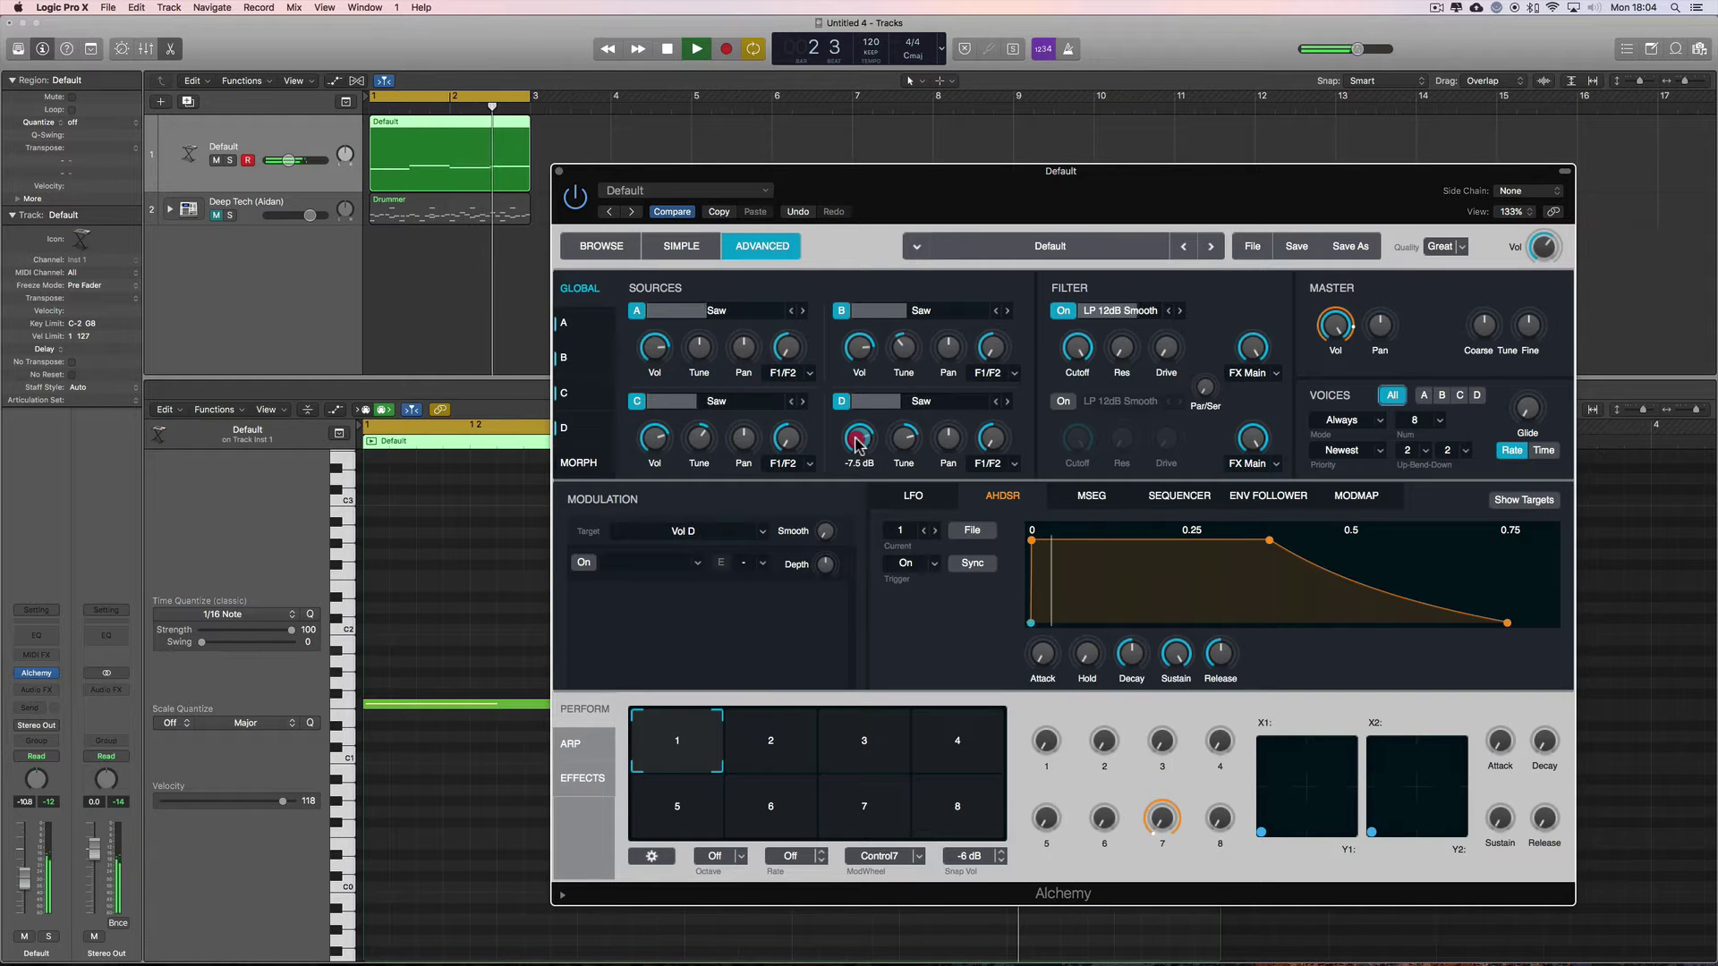
left_click(654, 347)
key("space")
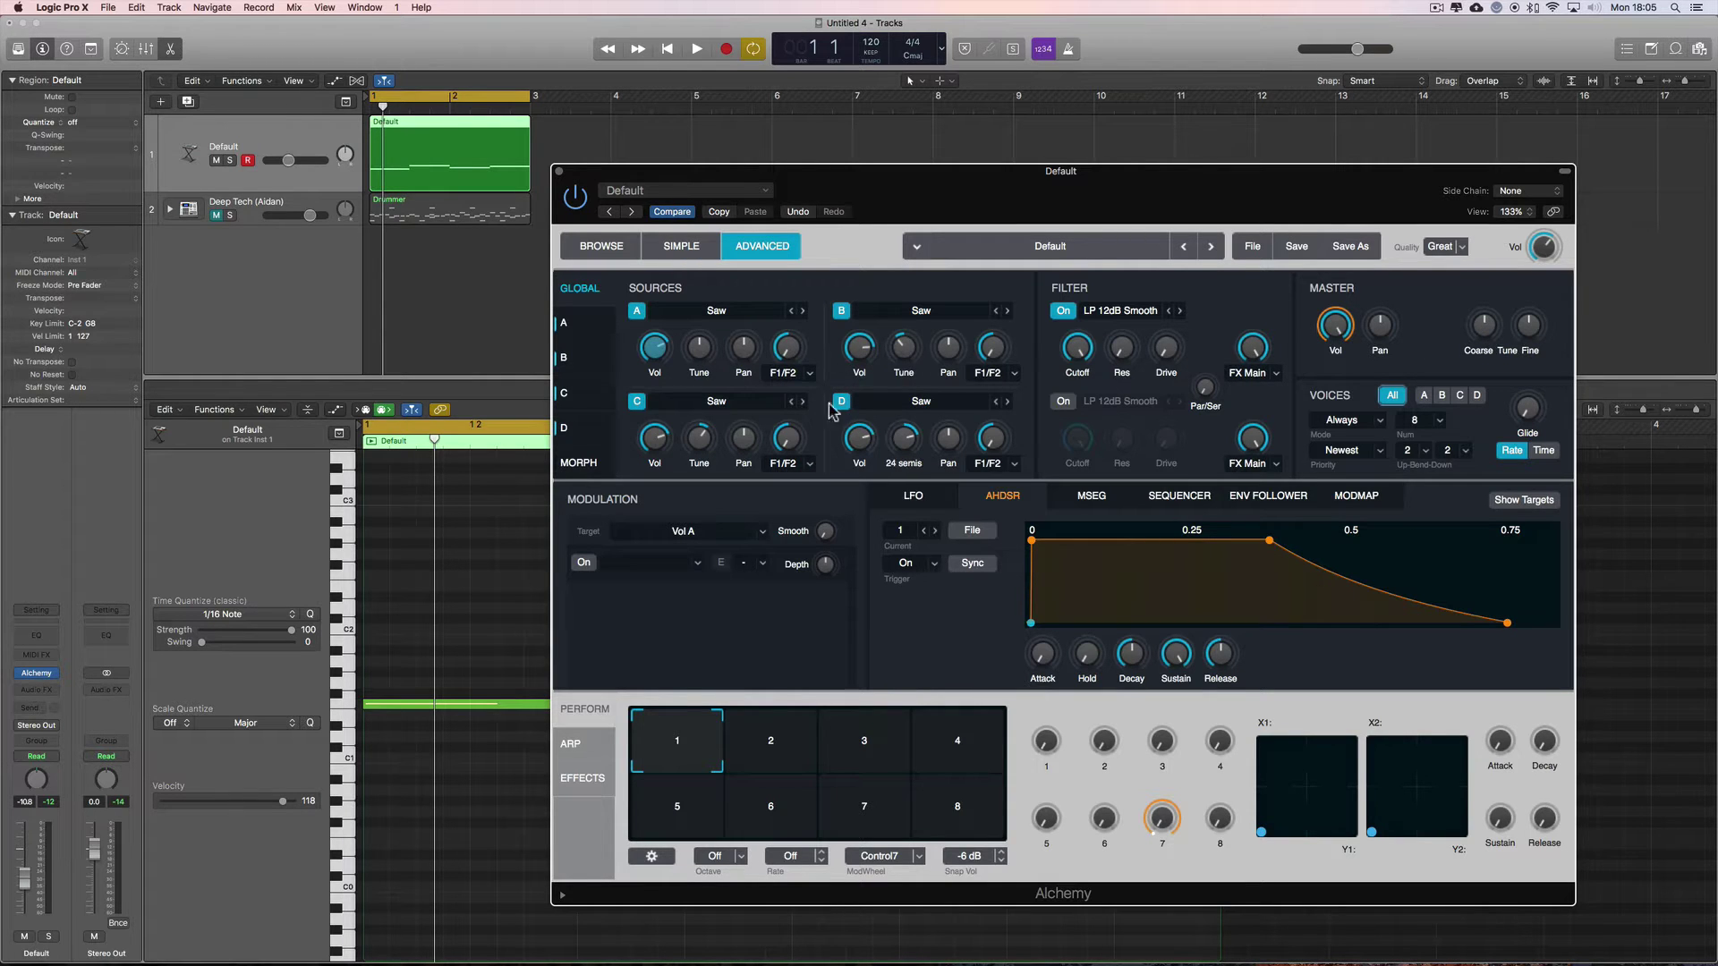
Lower the master coarse tuning and play the loop to hear the layered sound.
left_click(1482, 338)
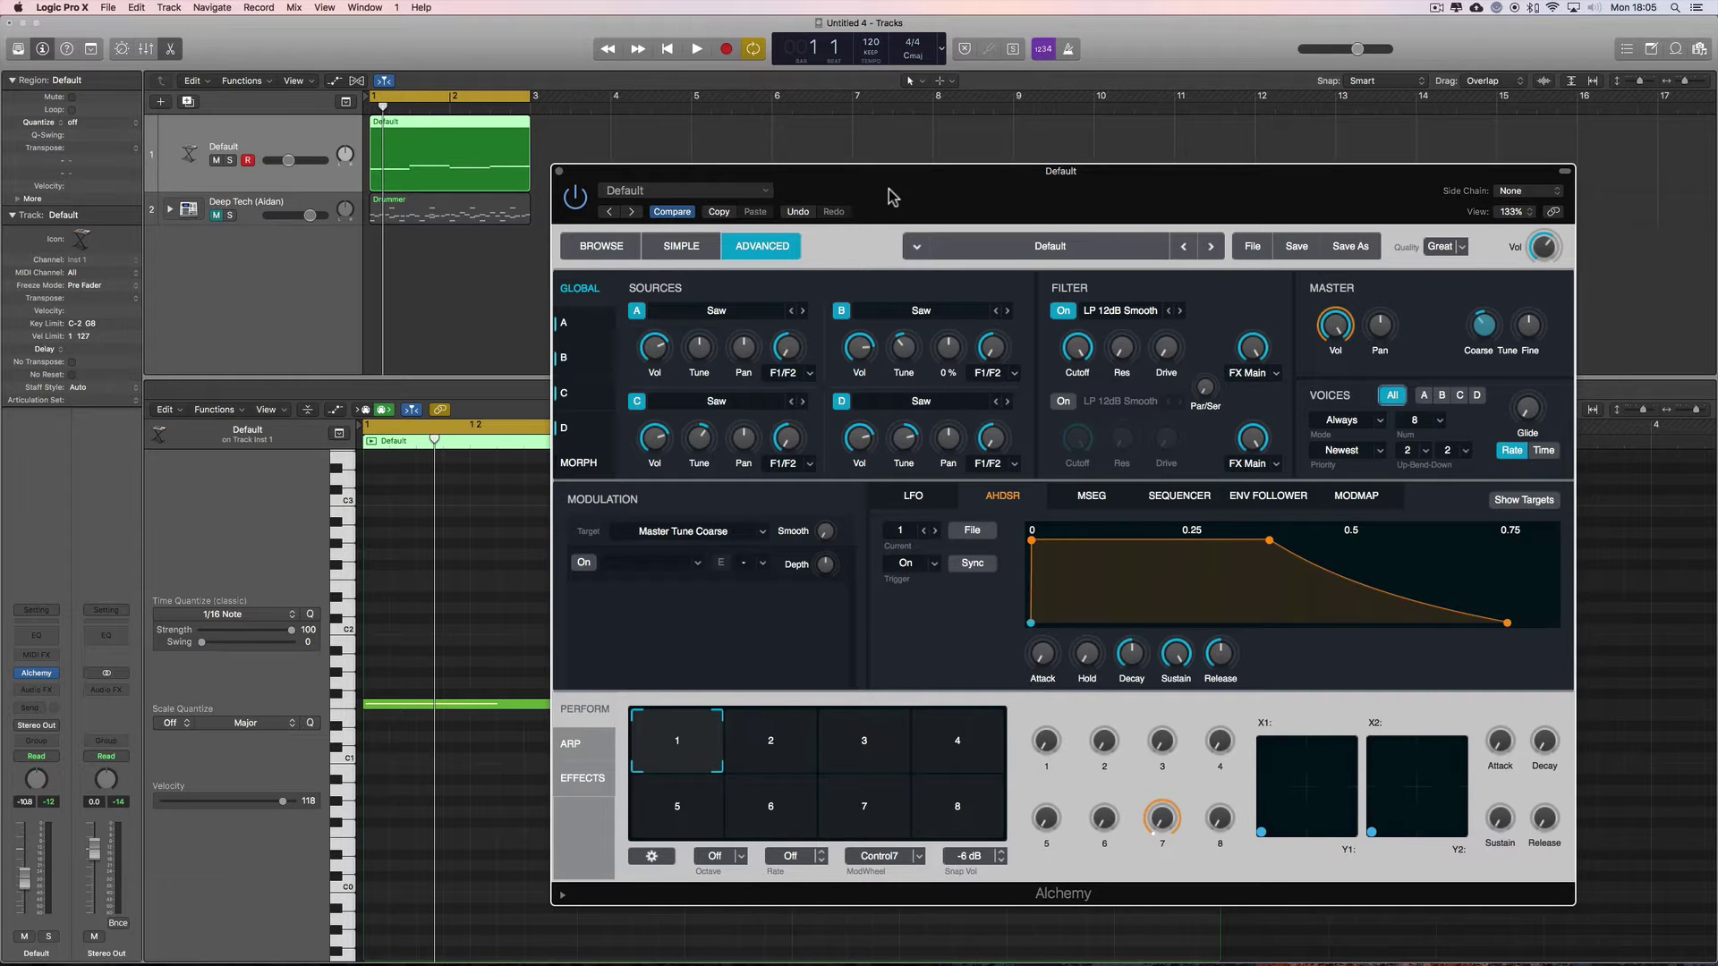
left_click_drag(888, 189, 882, 182)
key("space")
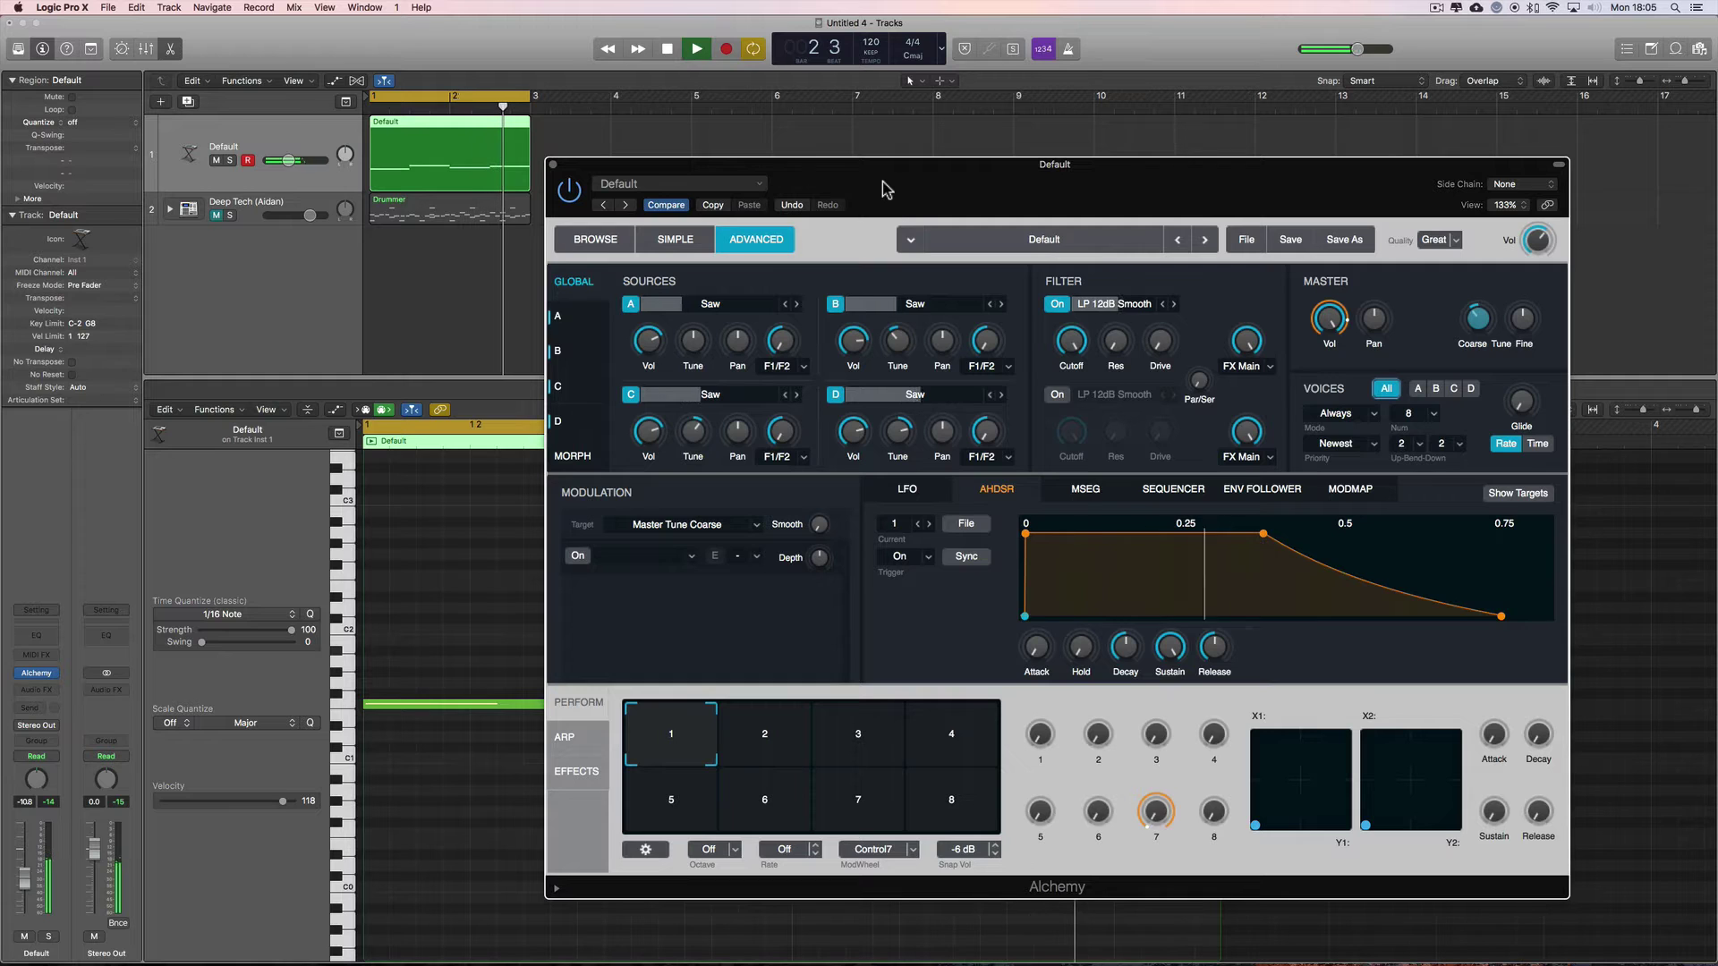
Lower the first filter's cutoff to about 342 Hz, audition the loop, and raise the filter's resonance to about 51%.
key("space")
mouse_move(1070, 349)
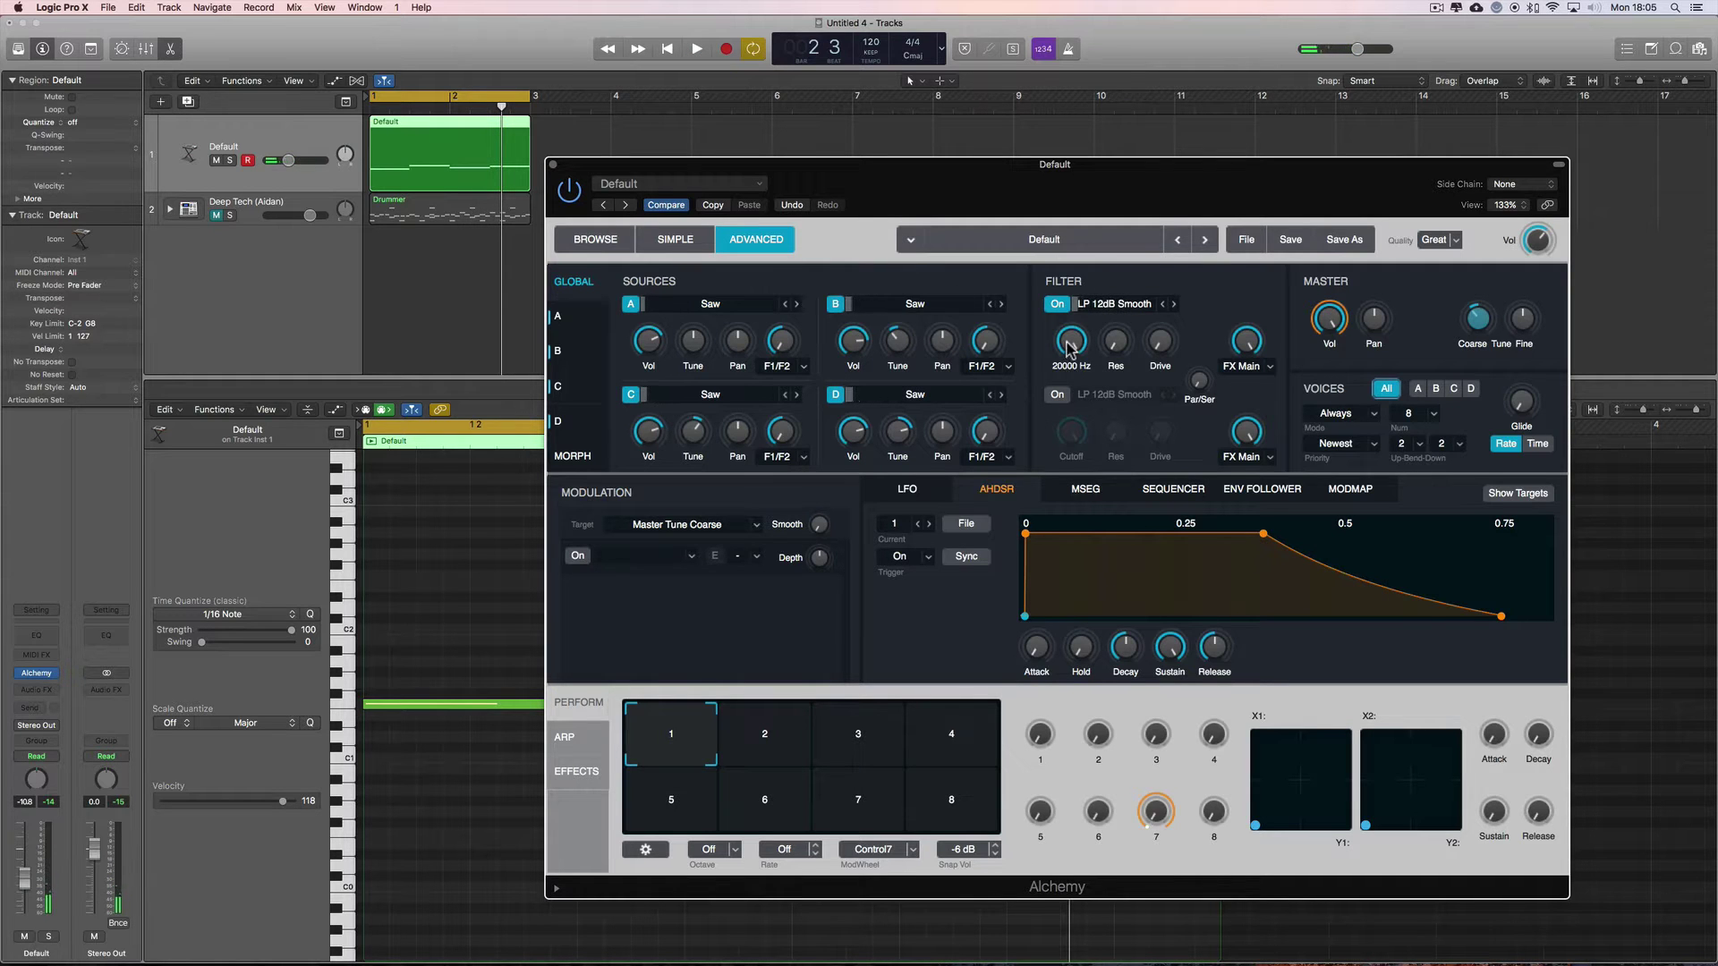
mouse_move(1070, 349)
left_mouse_down()
mouse_move(1084, 418)
mouse_move(1111, 250)
mouse_move(1090, 387)
mouse_move(1084, 319)
mouse_move(1081, 373)
left_mouse_up()
key("space")
key("space")
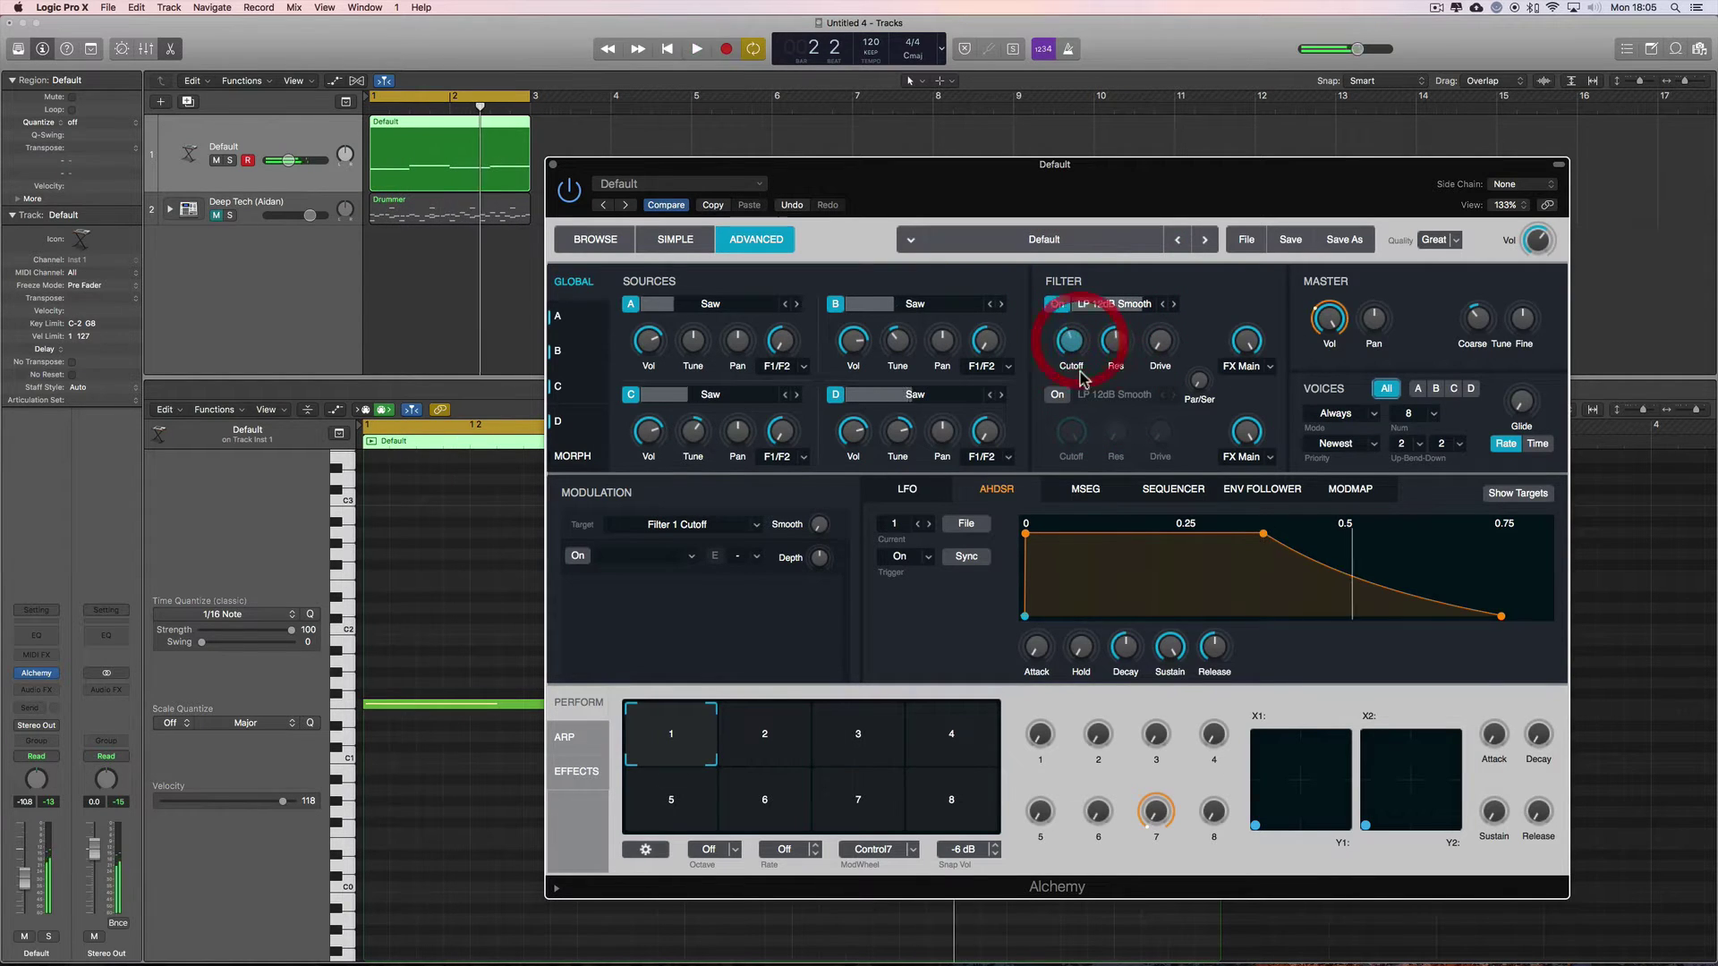
left_click(1112, 341)
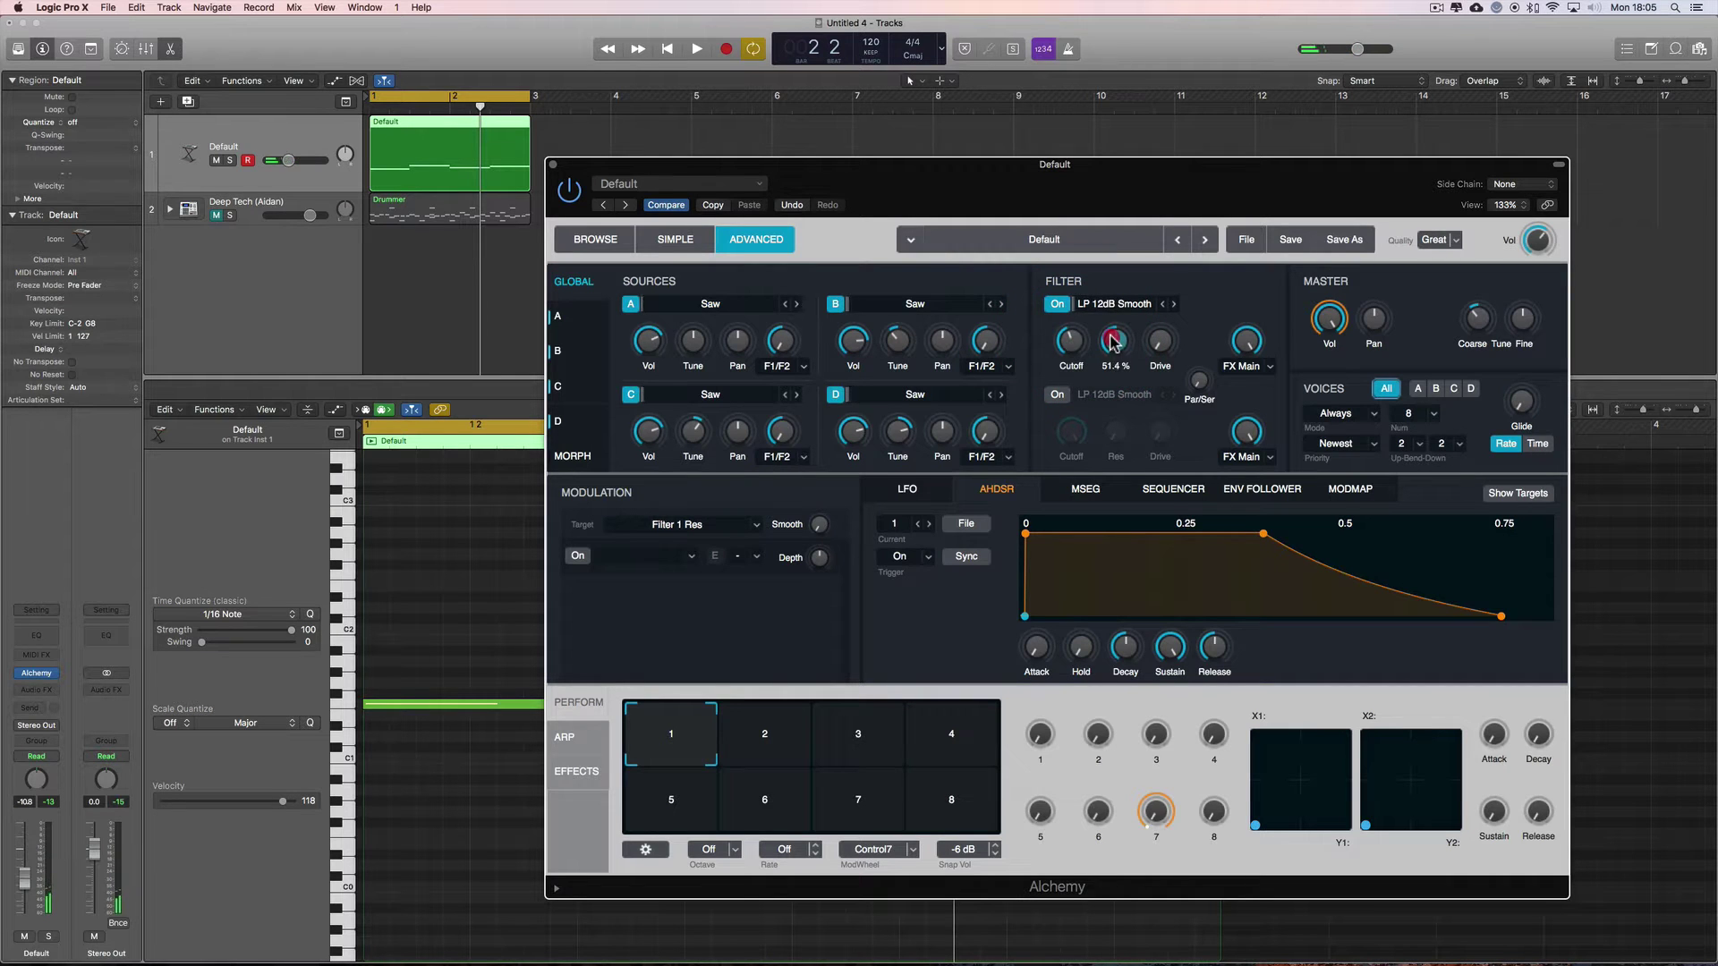
Assign LFO 1 with its sine shape to modulate the first filter's cutoff, and raise the modulation depth.
left_click(1069, 340)
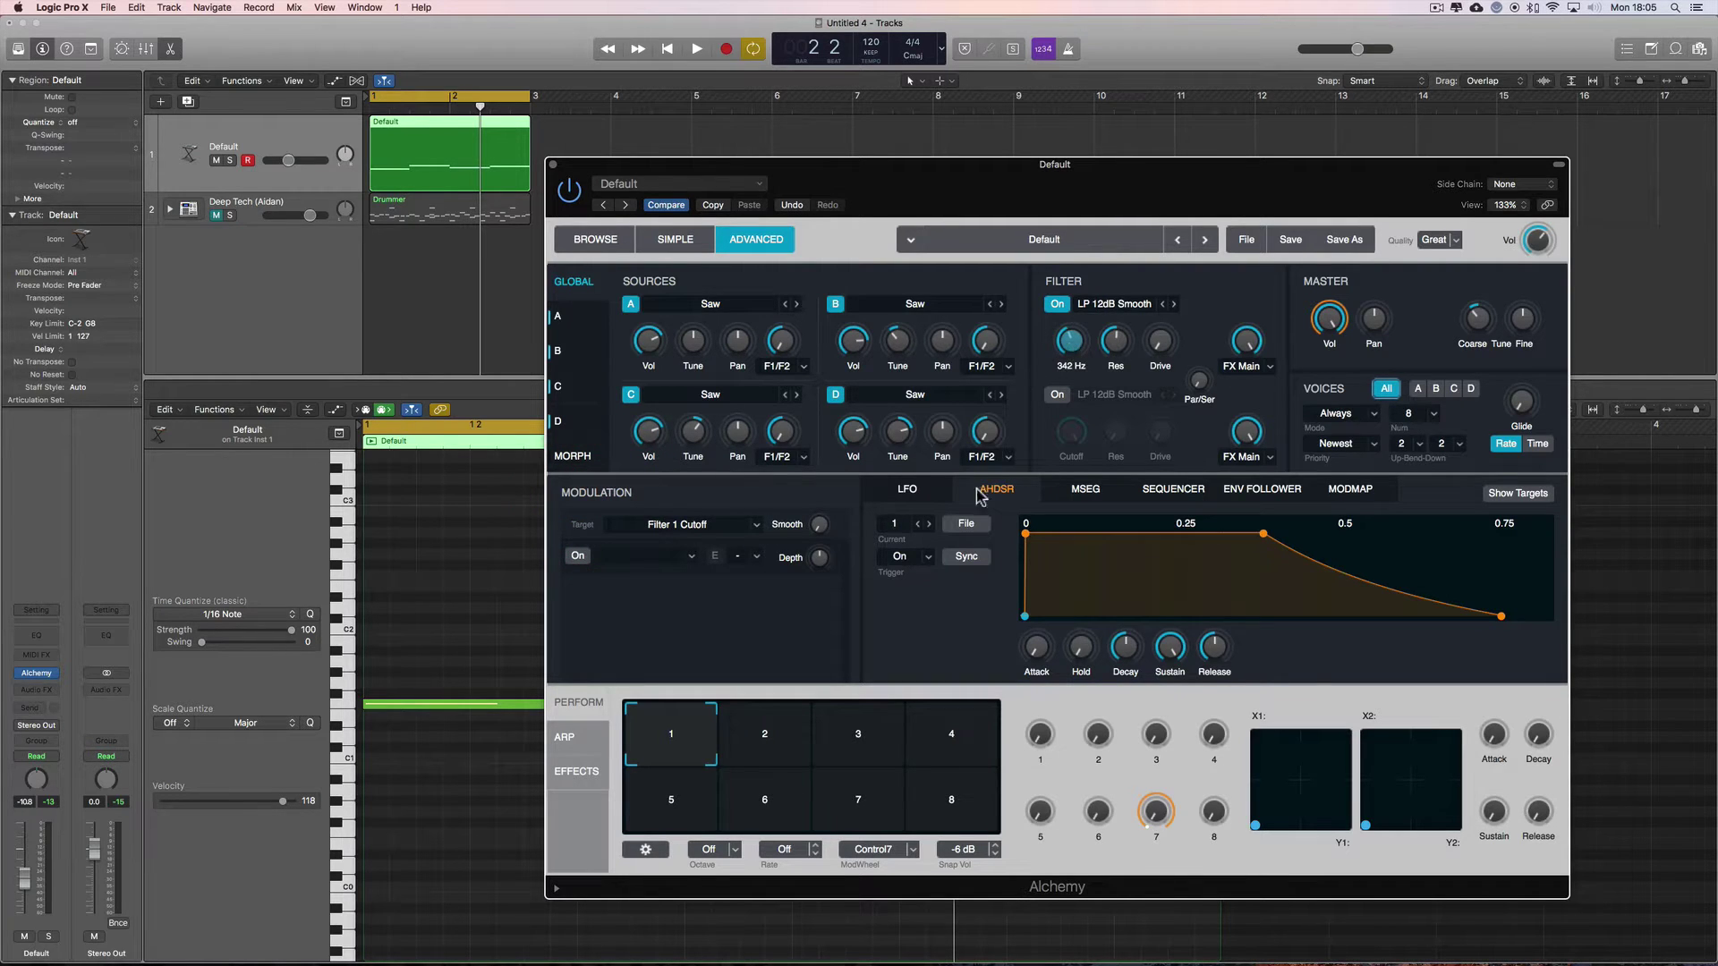
left_click(692, 556)
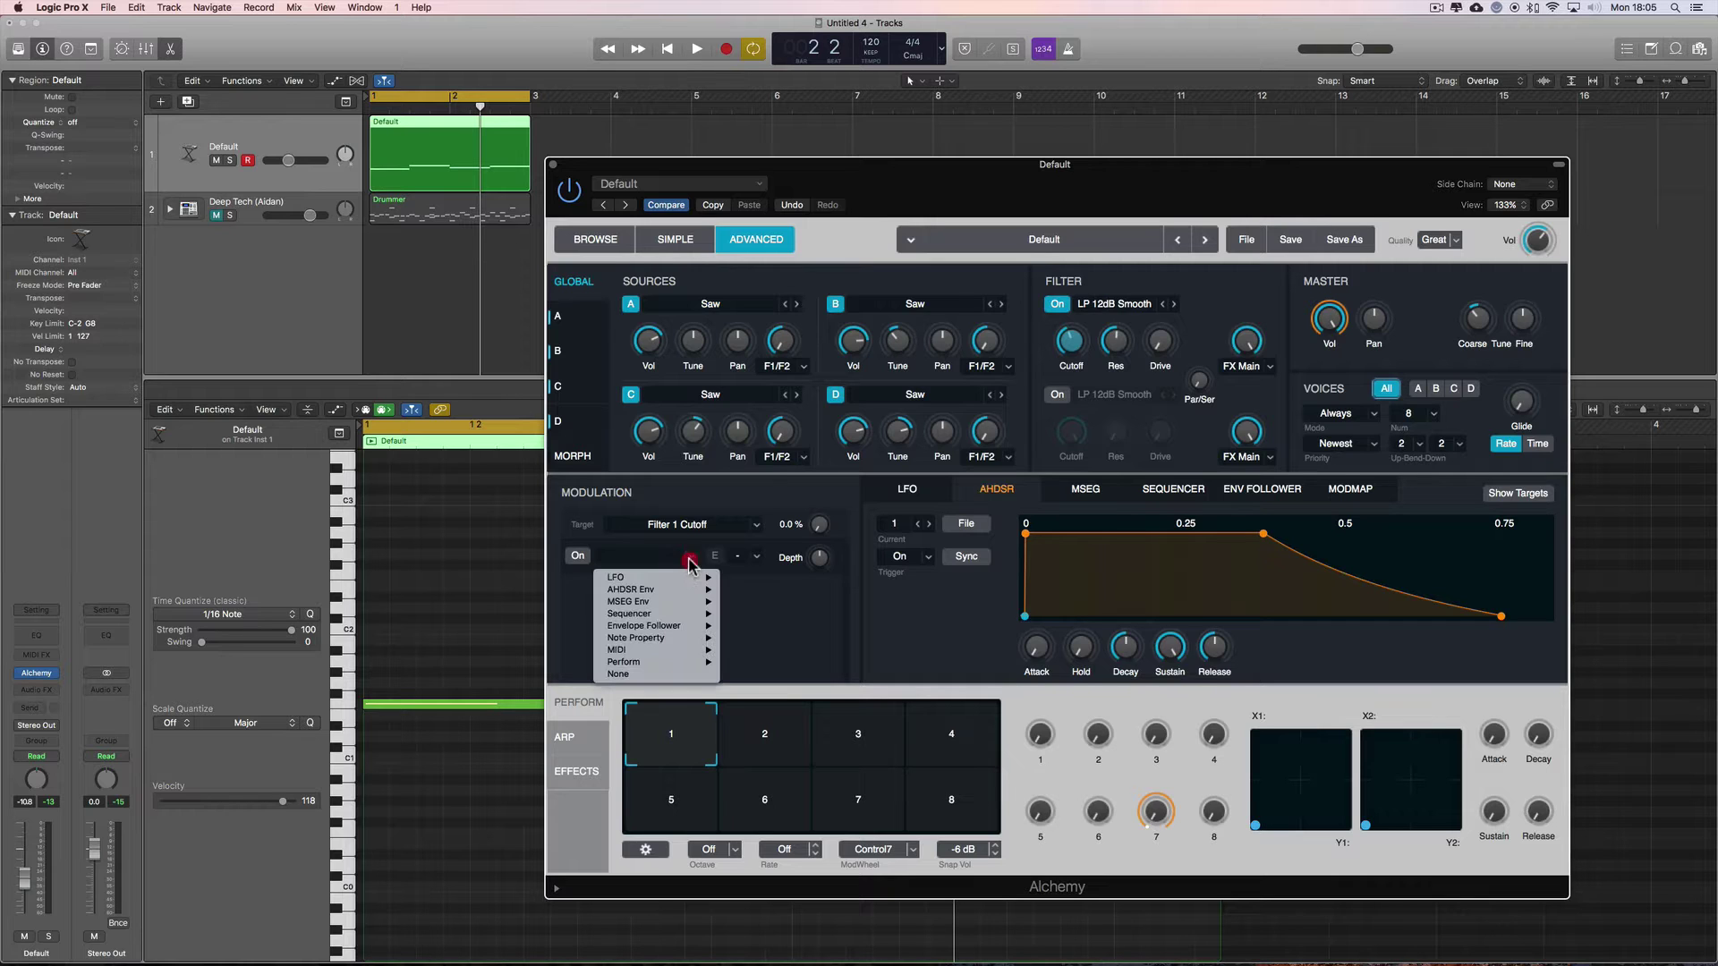
mouse_move(662, 577)
left_click(753, 578)
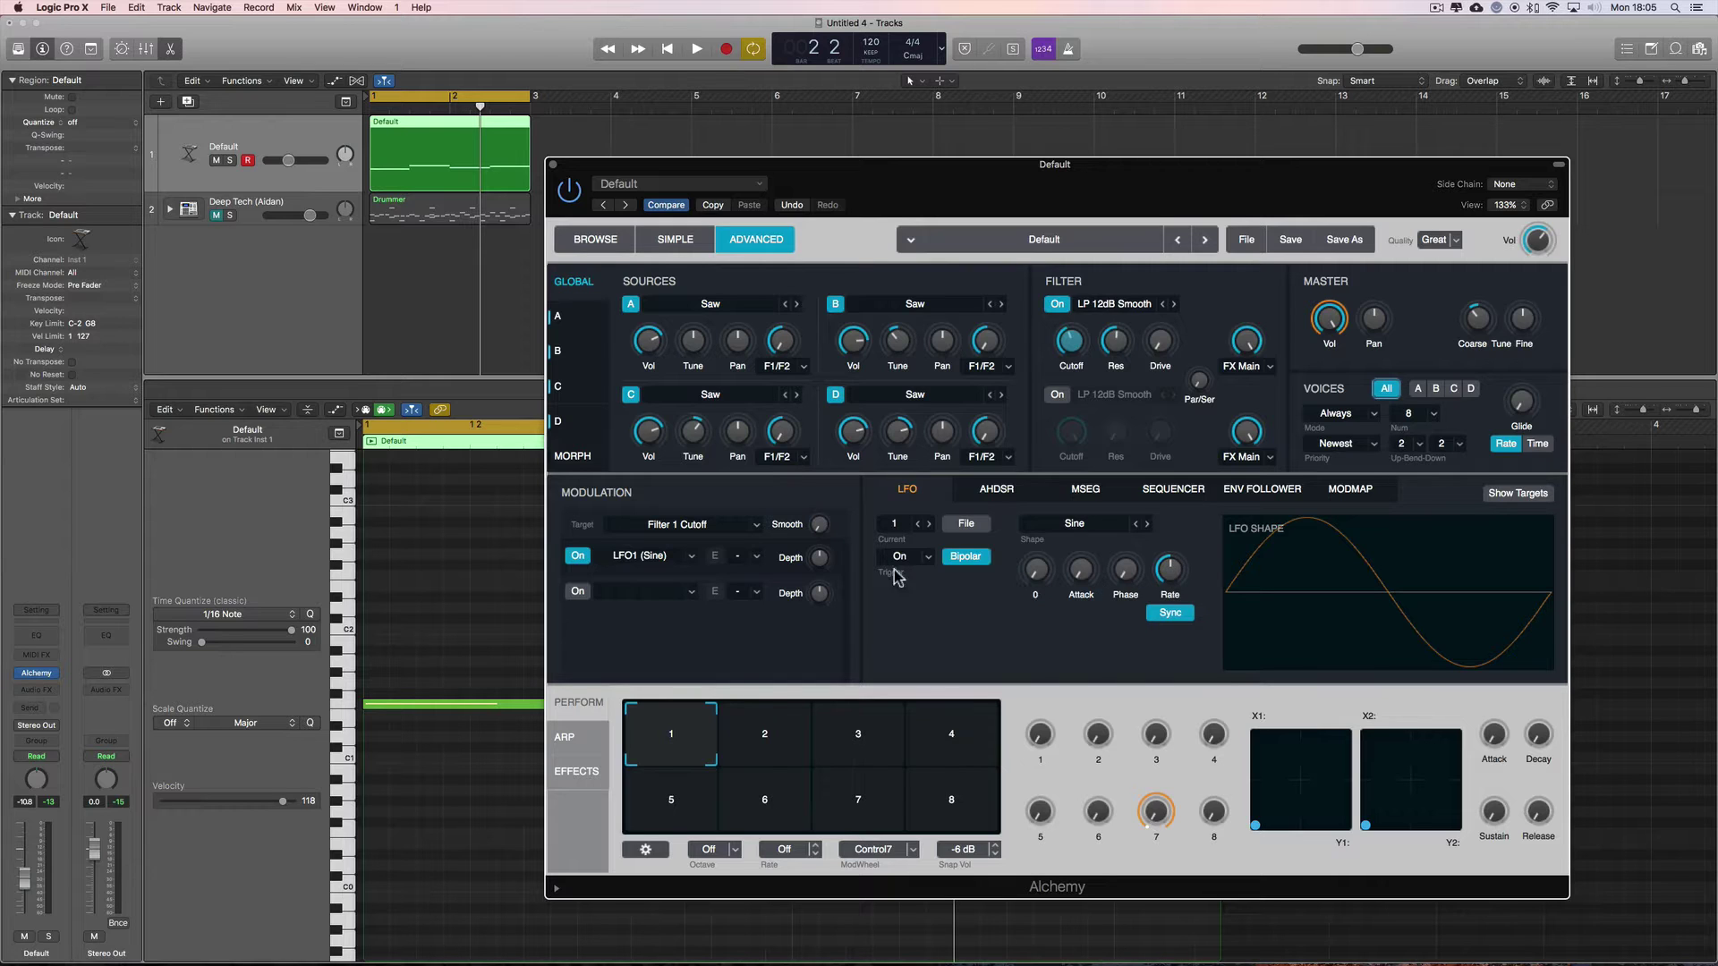
left_click_drag(817, 552, 818, 537)
left_click_drag(821, 559, 828, 556)
Play the loop to hear the LFO modulation on the filter cutoff, and stop playback.
mouse_move(1085, 349)
mouse_move(1172, 591)
key("space")
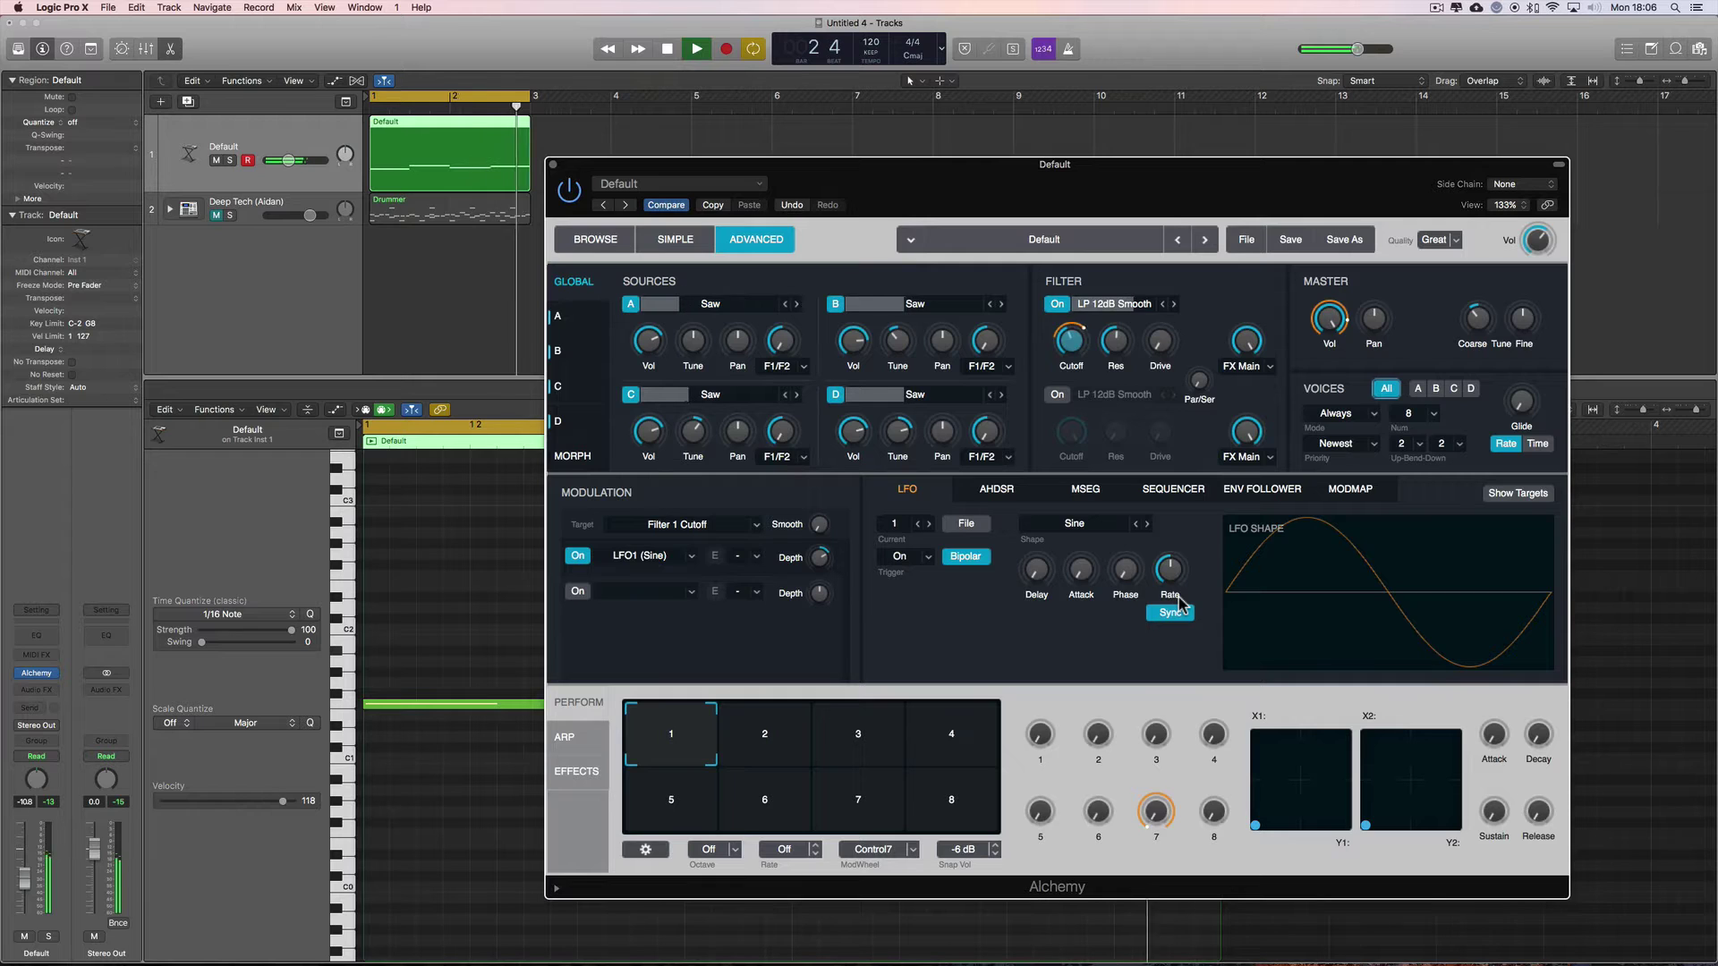
key("space")
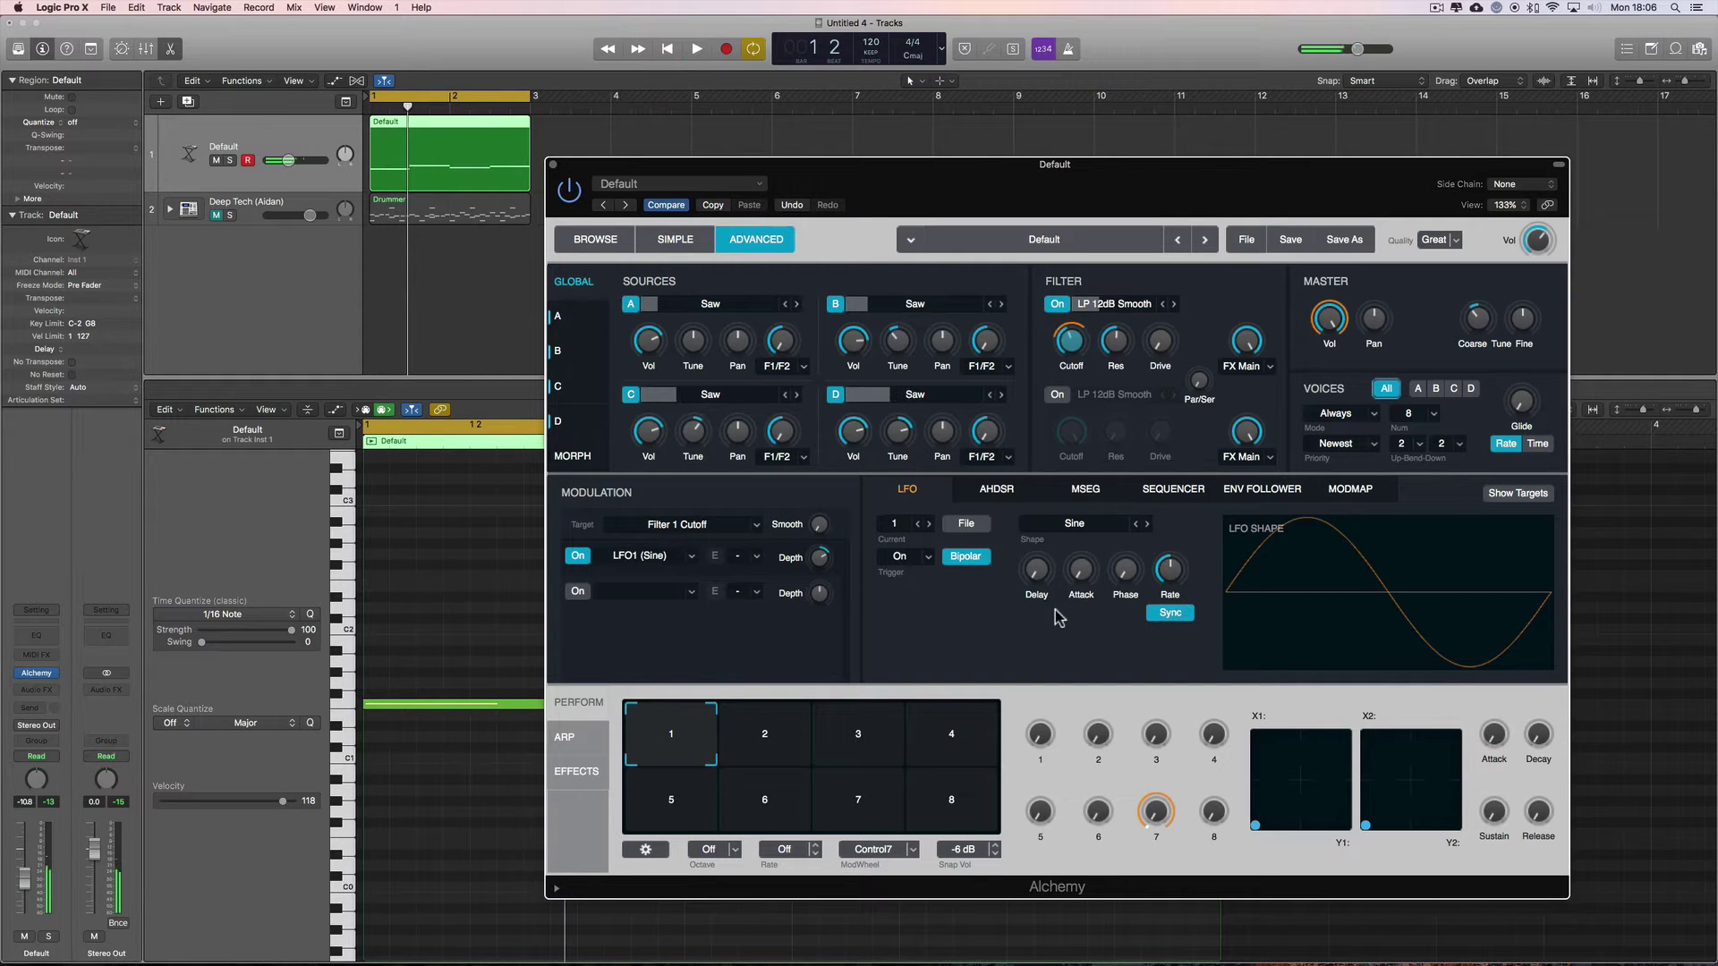
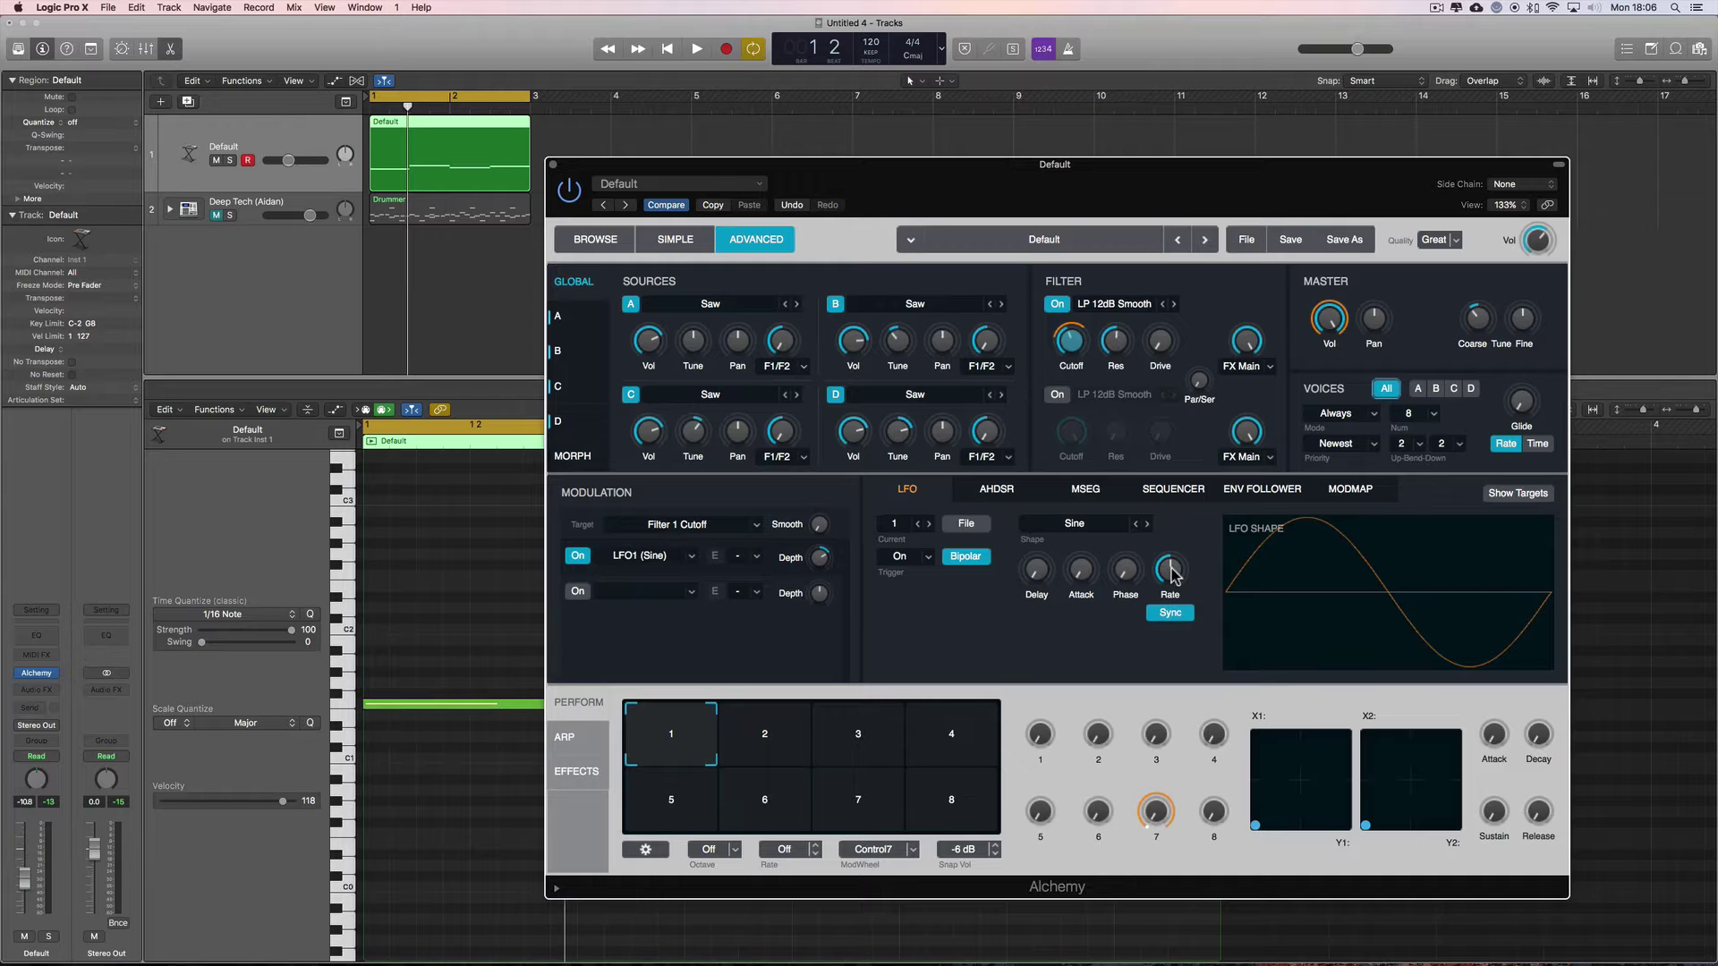
Add the Perform source Control1 as a modulator of LFO 1's rate.
right_click(1170, 577)
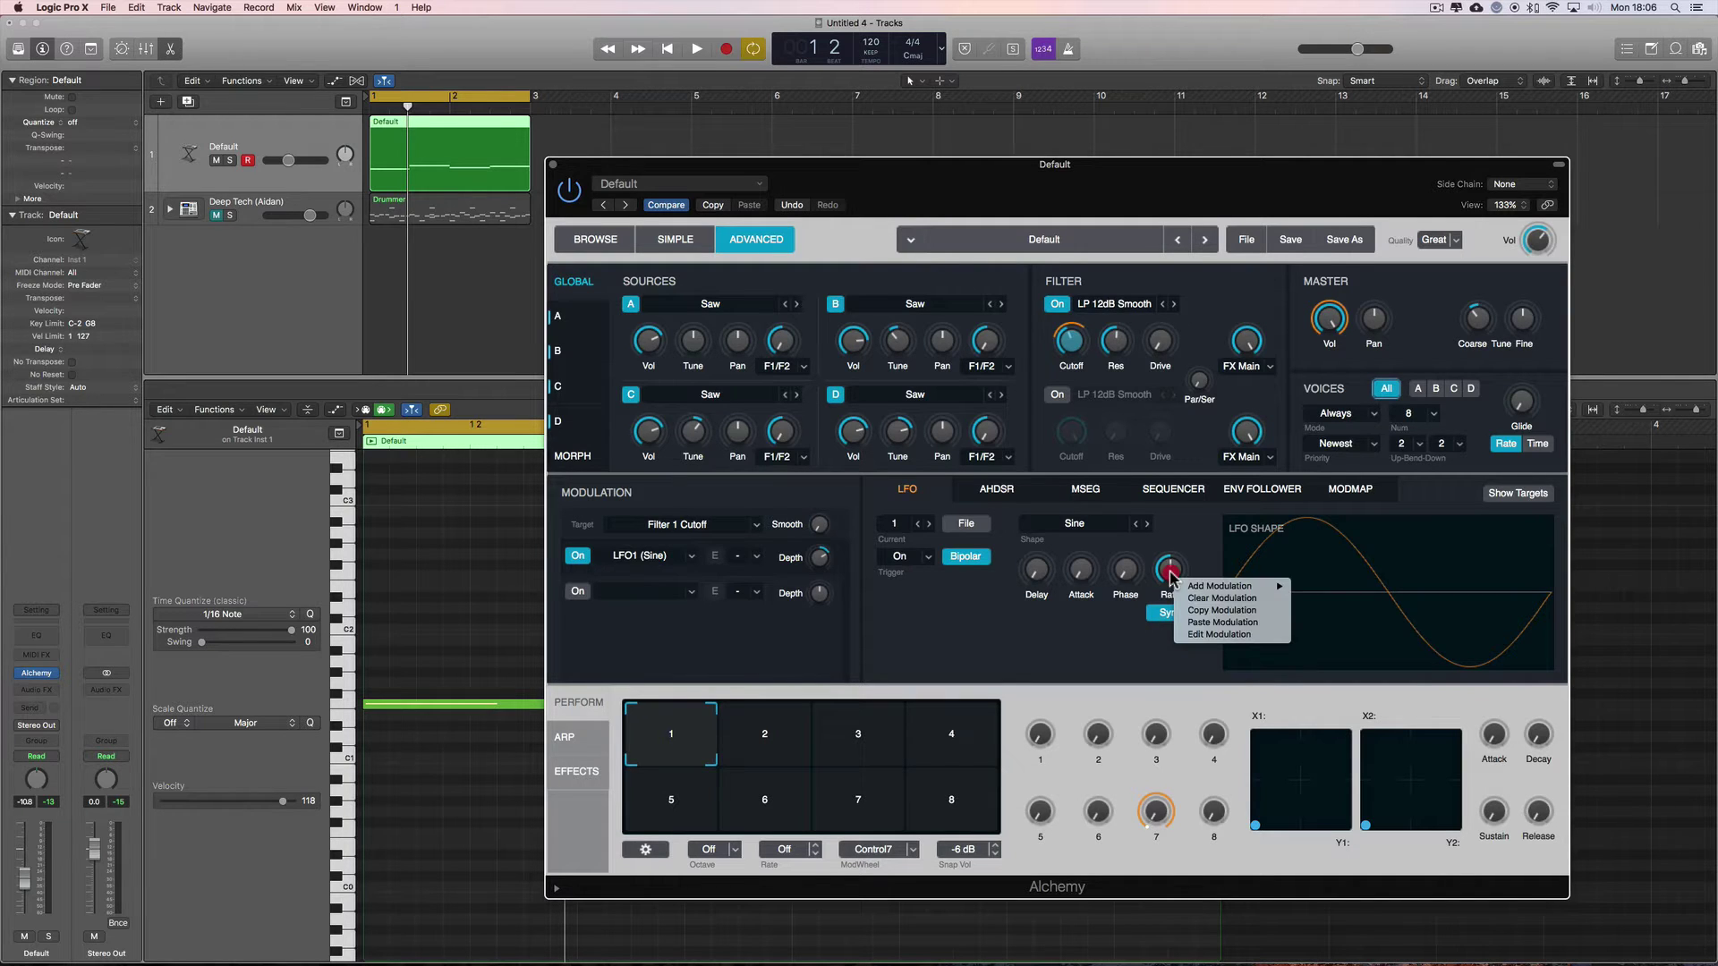
mouse_move(1225, 586)
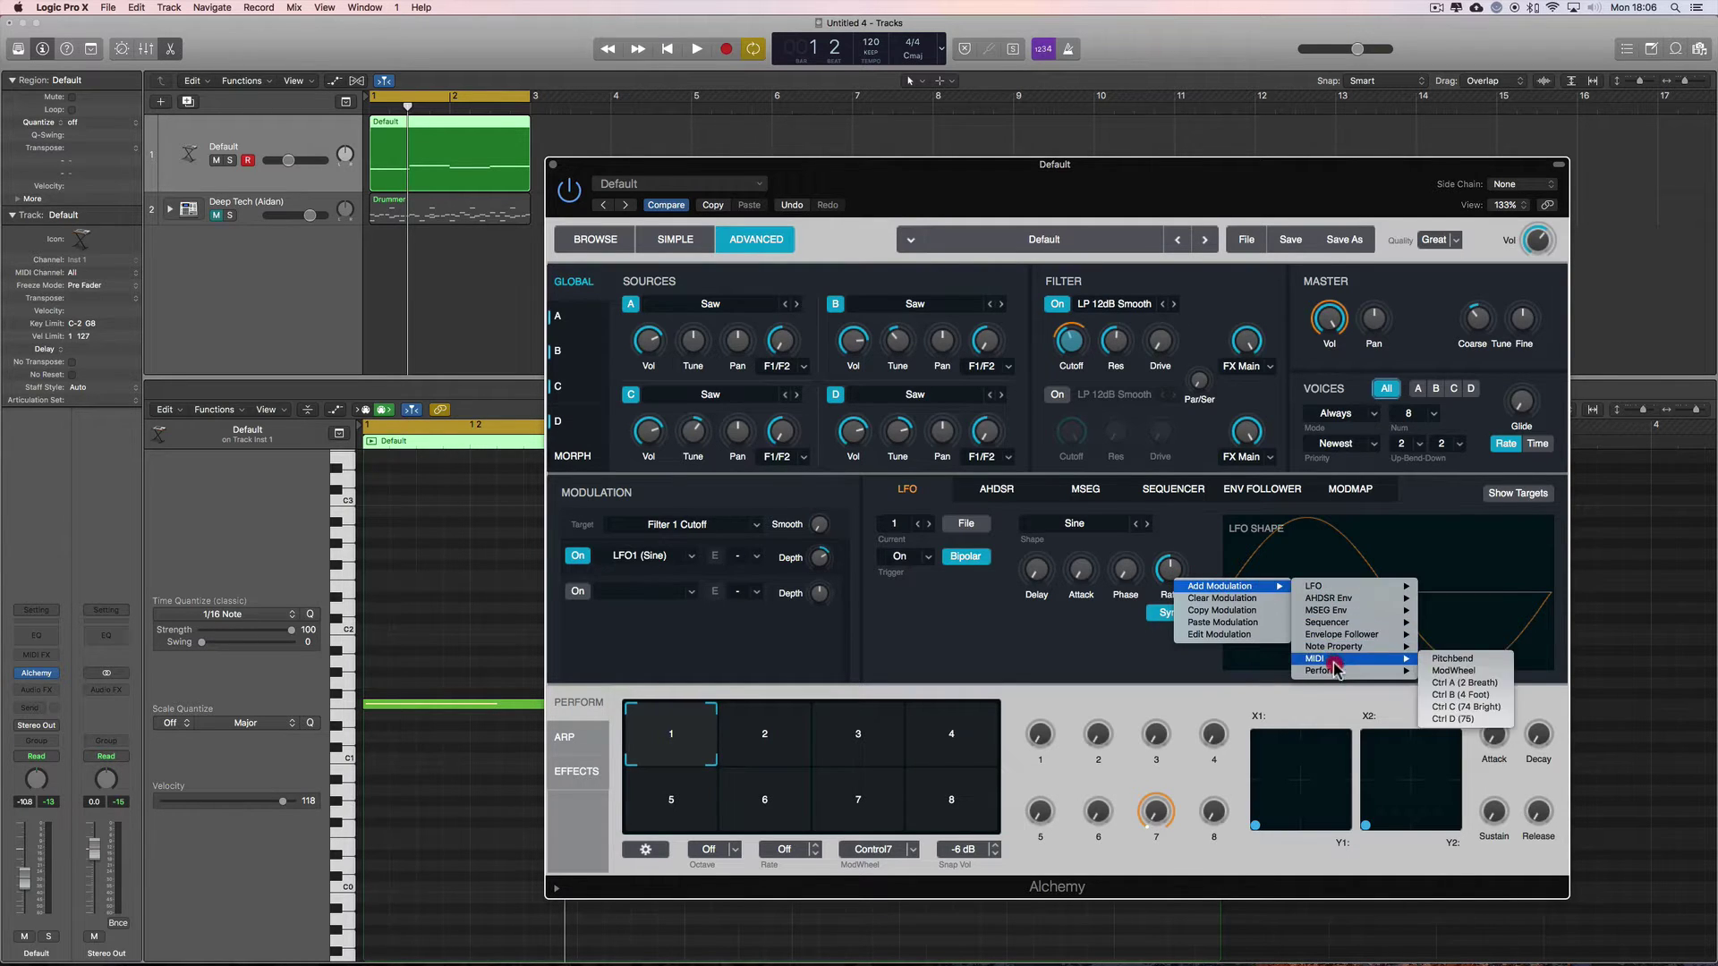
mouse_move(1338, 671)
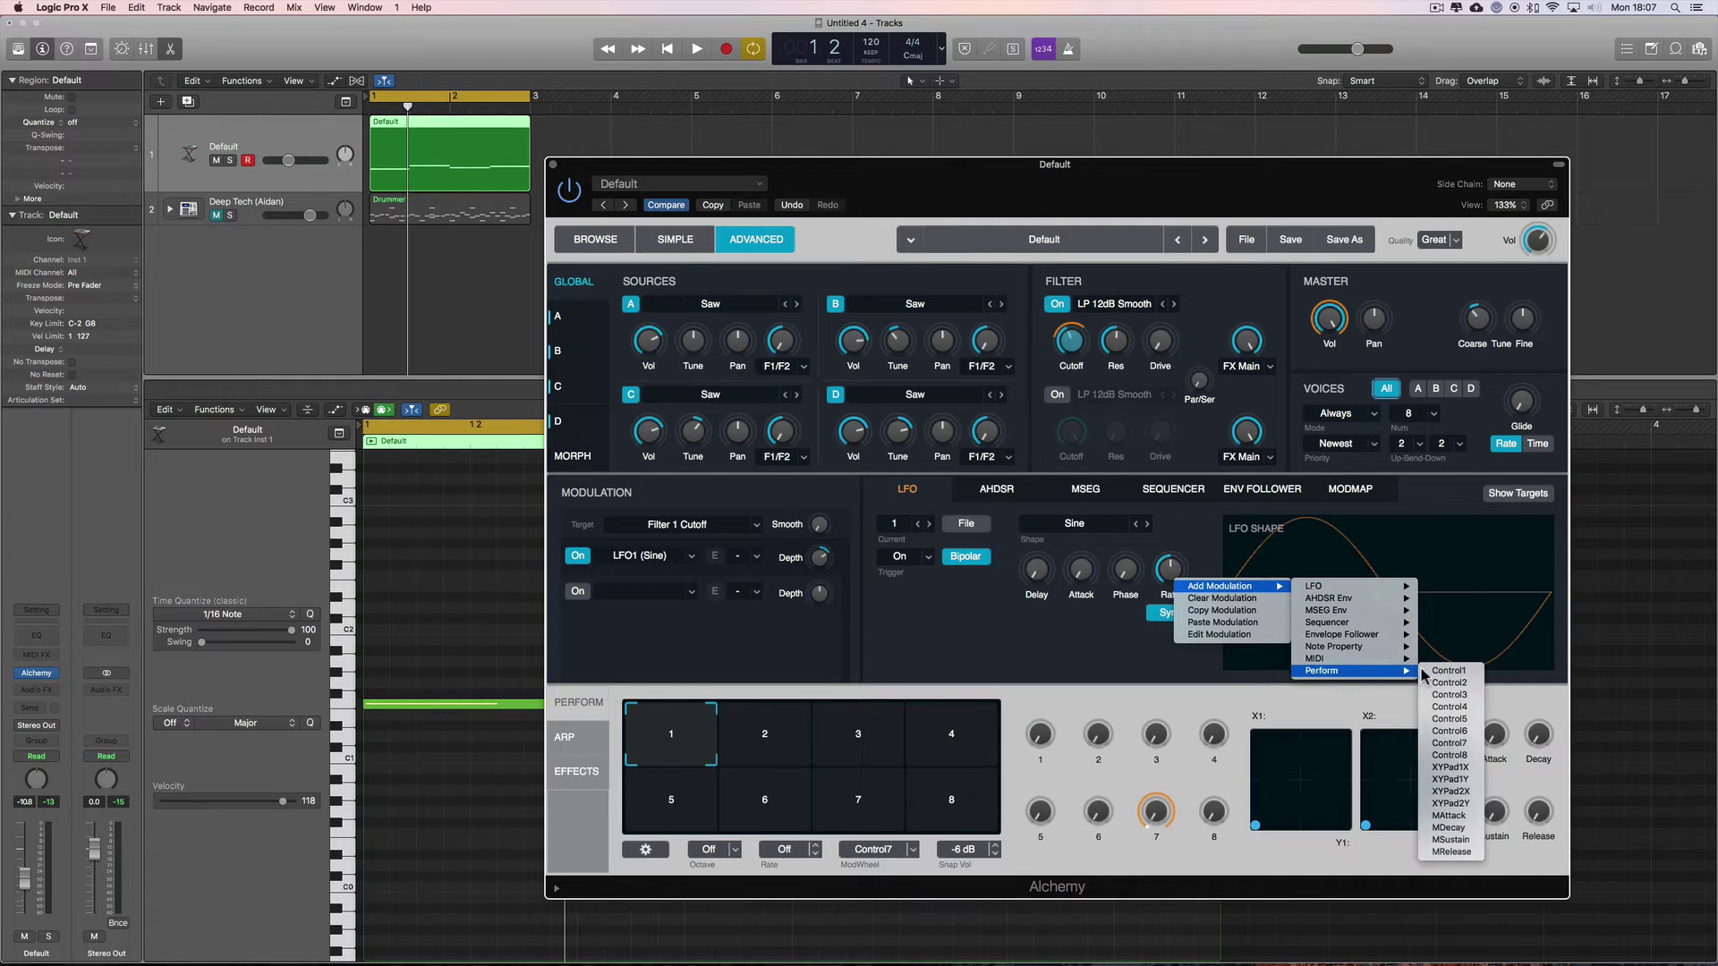
left_click(1447, 671)
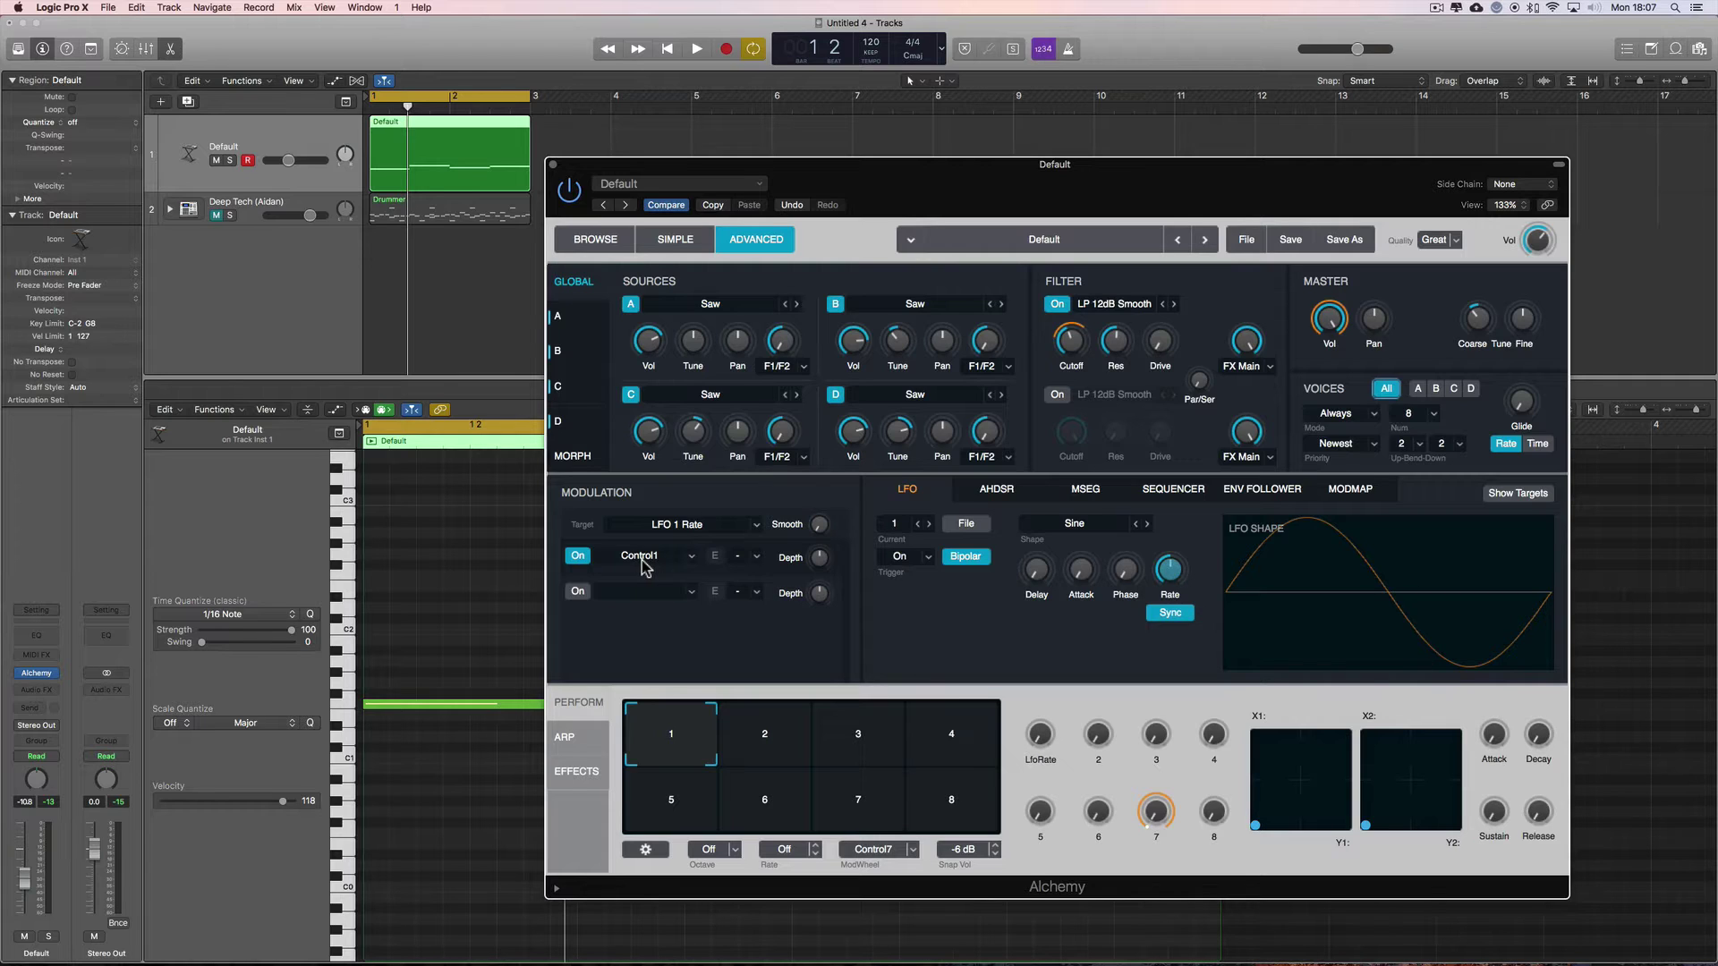
Raise Control1's modulation depth on LFO 1's rate and turn up the LfoRate control to test its range.
mouse_move(818, 562)
left_click_drag(819, 559, 821, 560)
mouse_move(1172, 562)
left_click_drag(820, 559, 825, 491)
mouse_move(1040, 736)
left_click_drag(1040, 735, 1031, 548)
left_click(1041, 735)
mouse_move(814, 561)
Lower Control1's modulation depth and sweep the LfoRate control down and up to compare the resulting rates.
left_click_drag(815, 561, 825, 637)
mouse_move(1036, 736)
left_click_drag(1036, 736, 1060, 807)
mouse_move(1040, 738)
mouse_move(1174, 564)
mouse_move(816, 567)
left_click_drag(1043, 736, 1037, 546)
left_click_drag(1039, 723, 1038, 717)
left_click(1038, 730)
left_click(1041, 727)
Readjust Control1's modulation depth slightly and sweep the LfoRate control repeatedly between its minimum and maximum.
left_click_drag(821, 558, 824, 565)
left_click(1037, 727)
left_click(1040, 720)
left_click_drag(1040, 734, 1059, 806)
left_click(1045, 747)
left_click_drag(1042, 744, 1066, 815)
left_click_drag(1040, 745, 1034, 554)
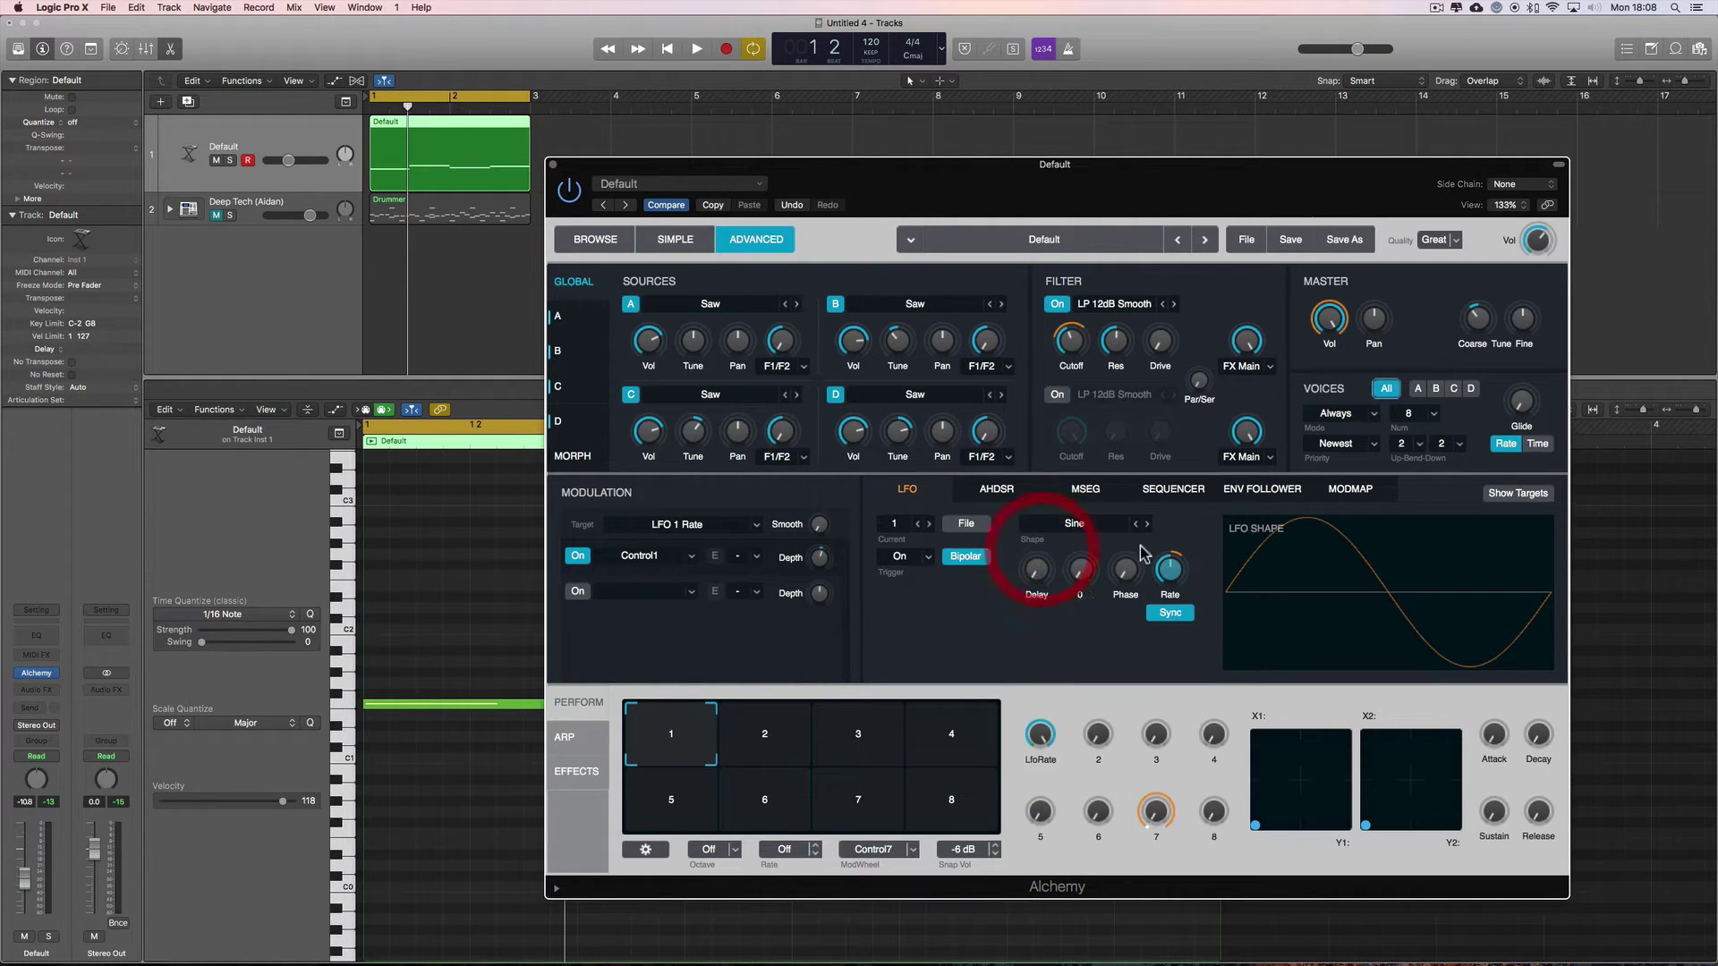
left_click(1172, 577)
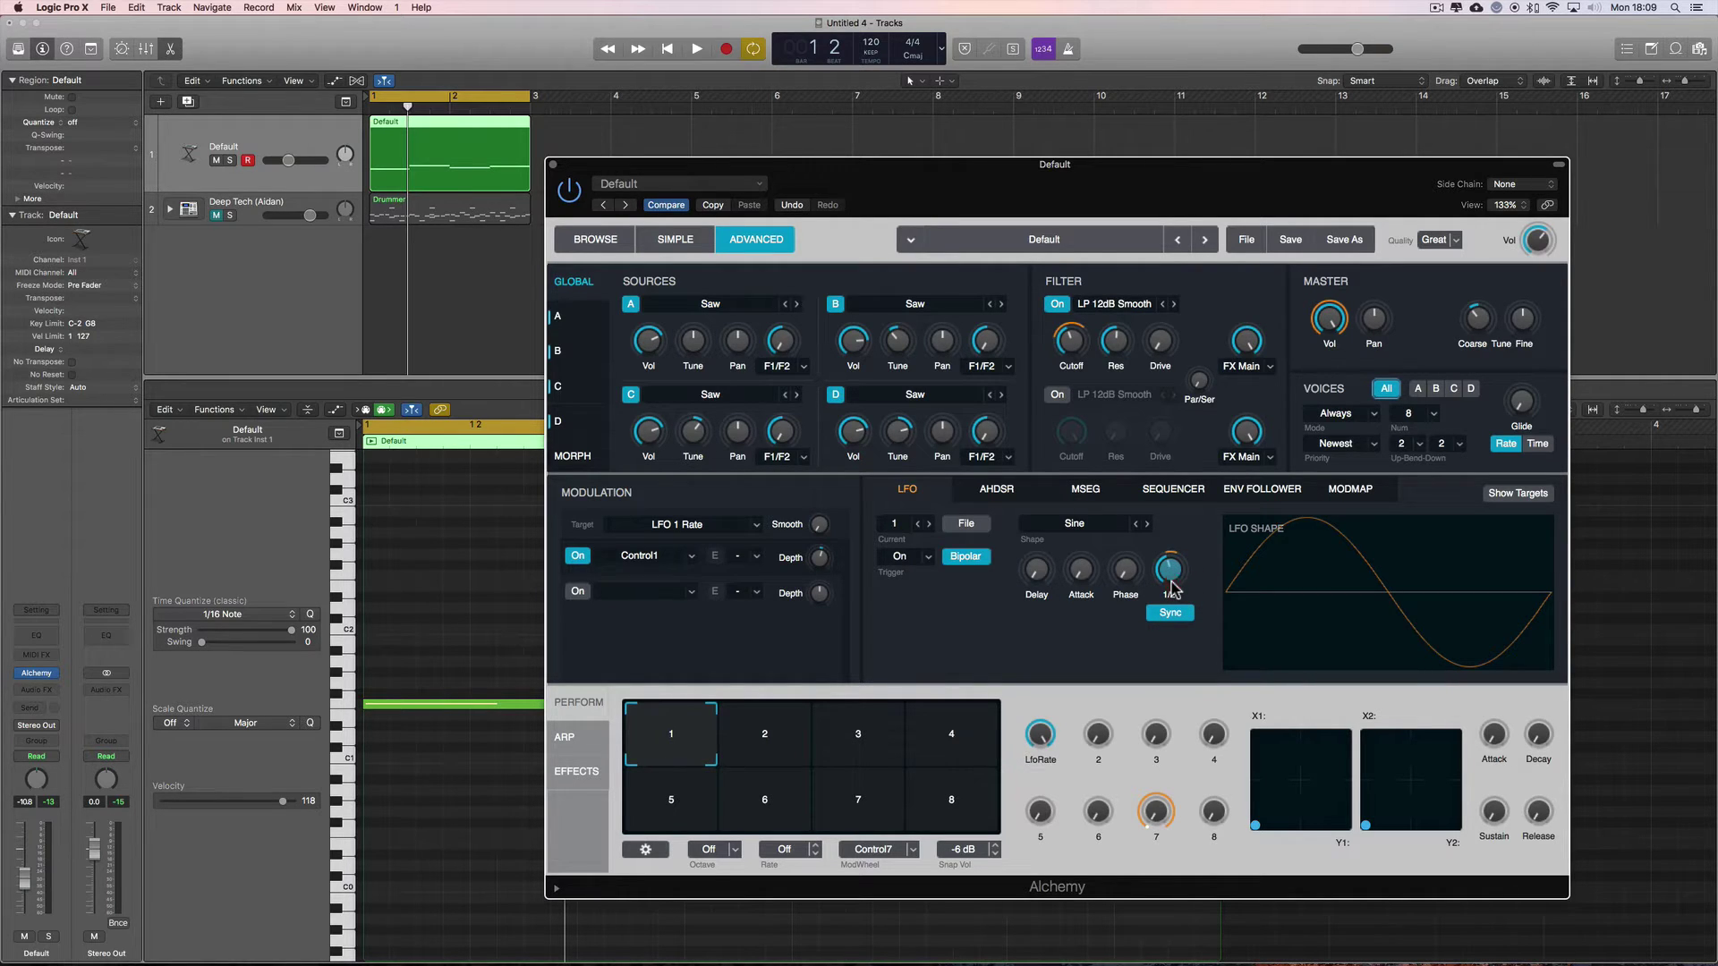
left_click(1040, 735)
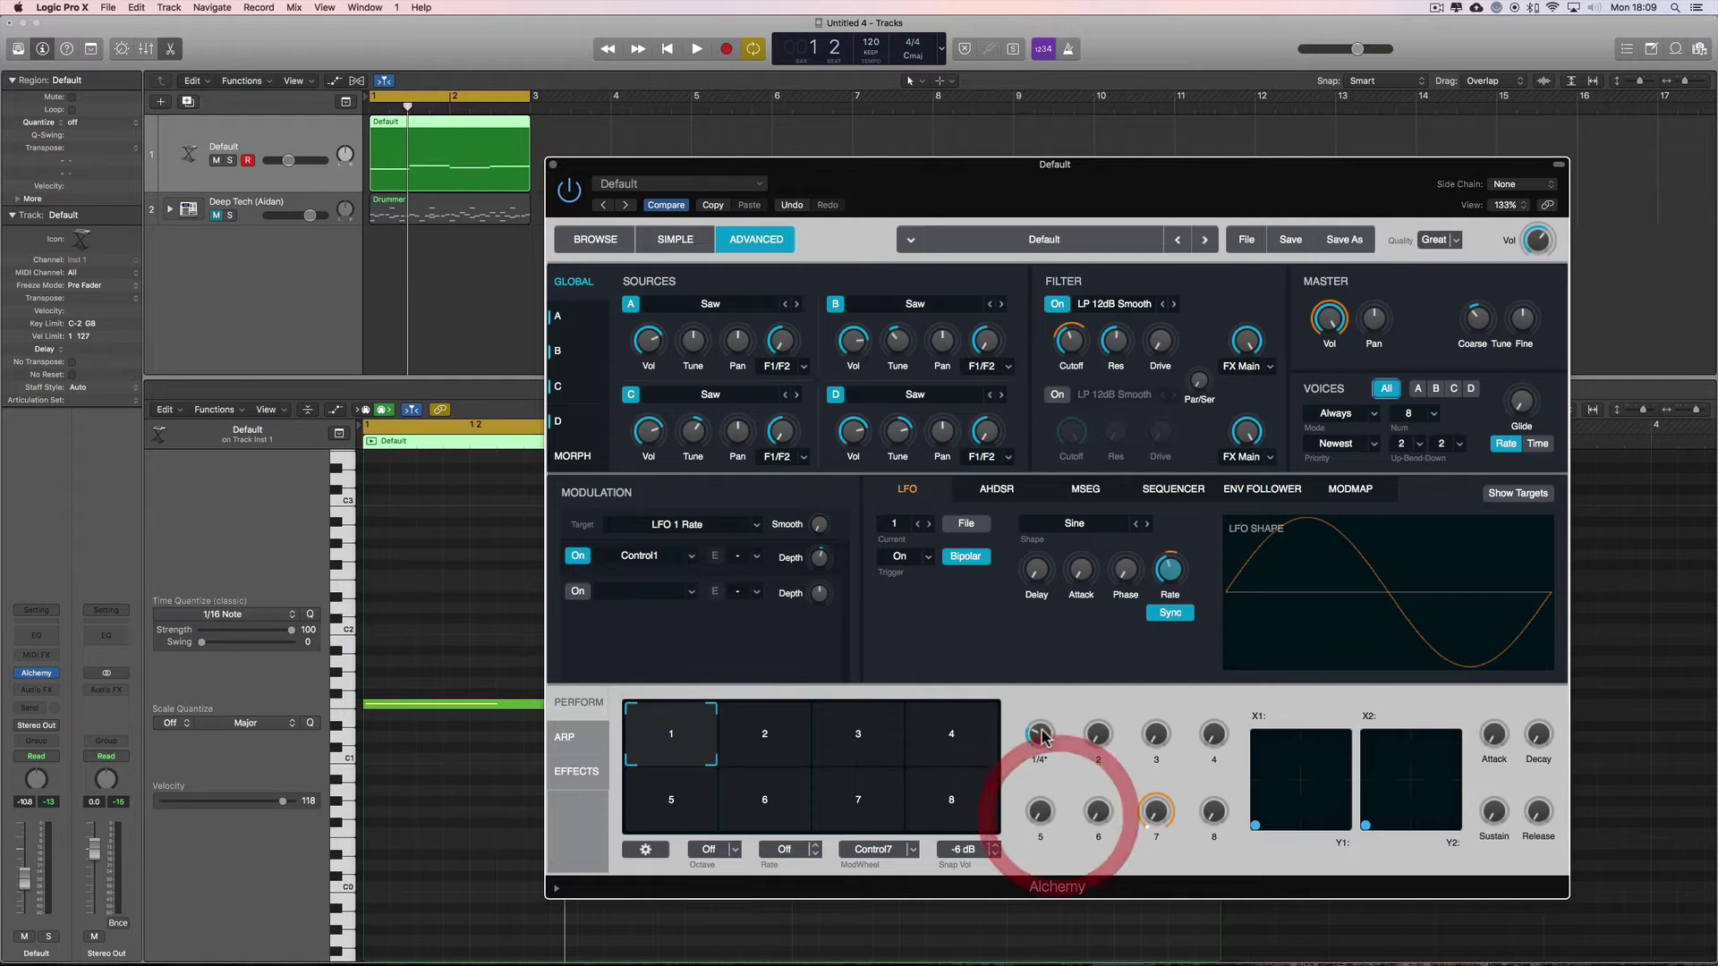
left_click_drag(1040, 735, 1021, 515)
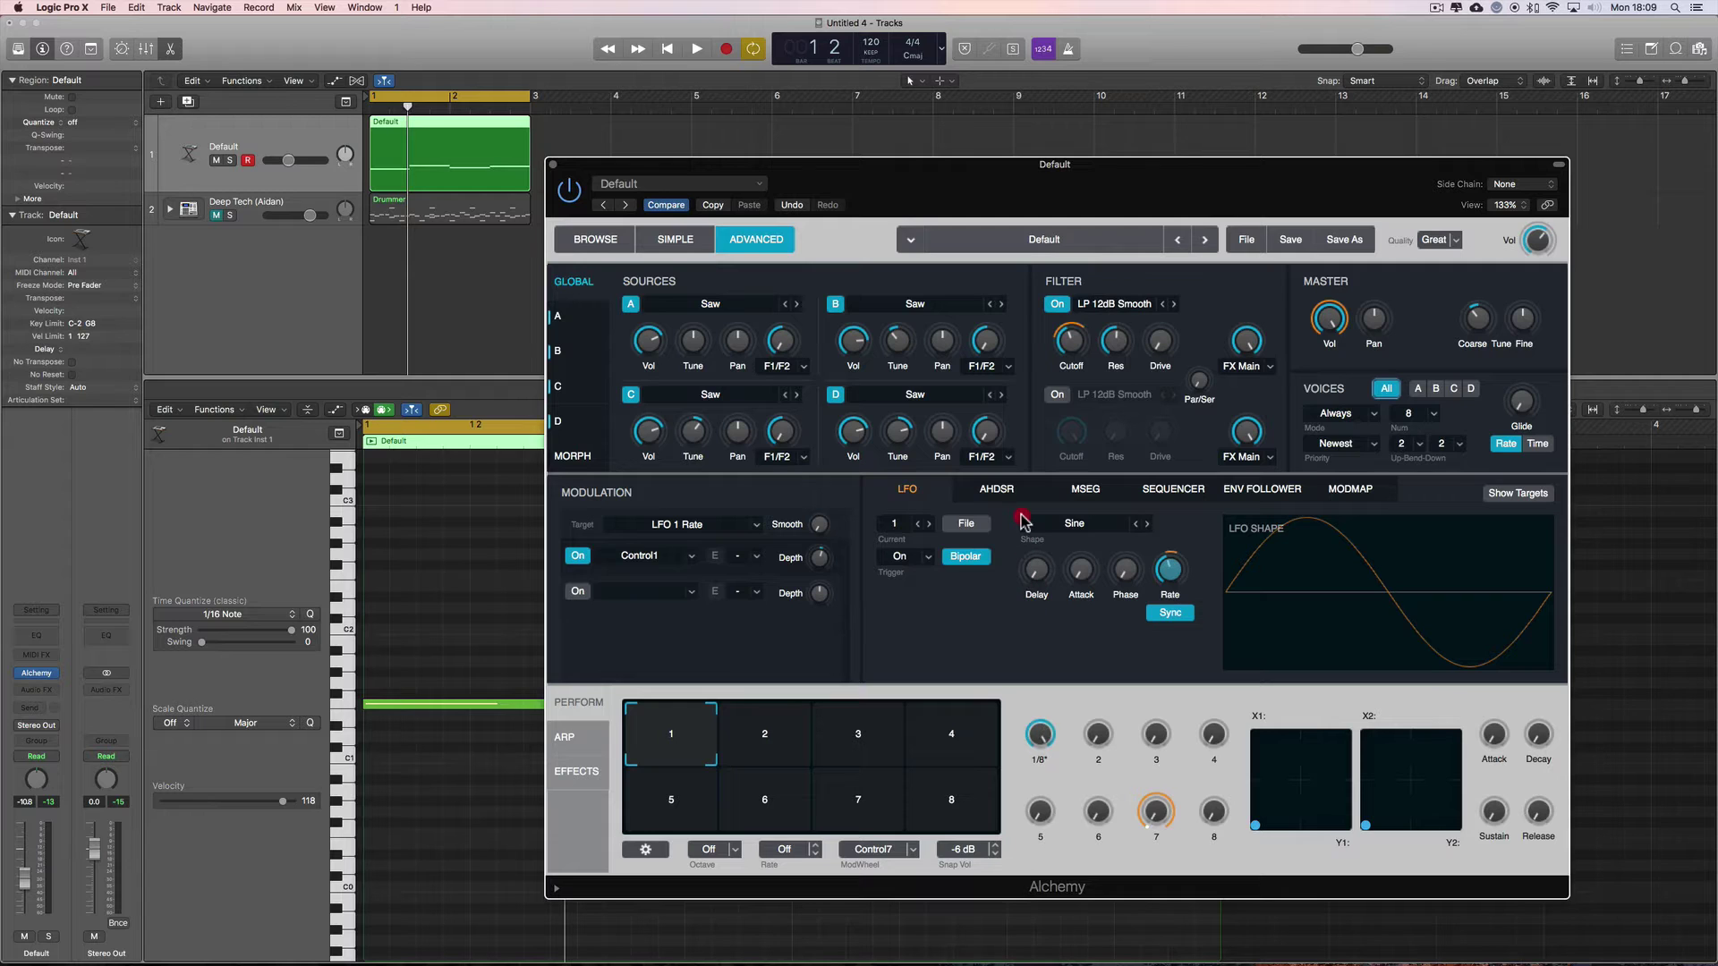
Set Control1's modulation depth on LFO 1's rate to about 19.8% and turn the LfoRate control down.
mouse_move(825, 562)
left_click_drag(816, 562, 827, 571)
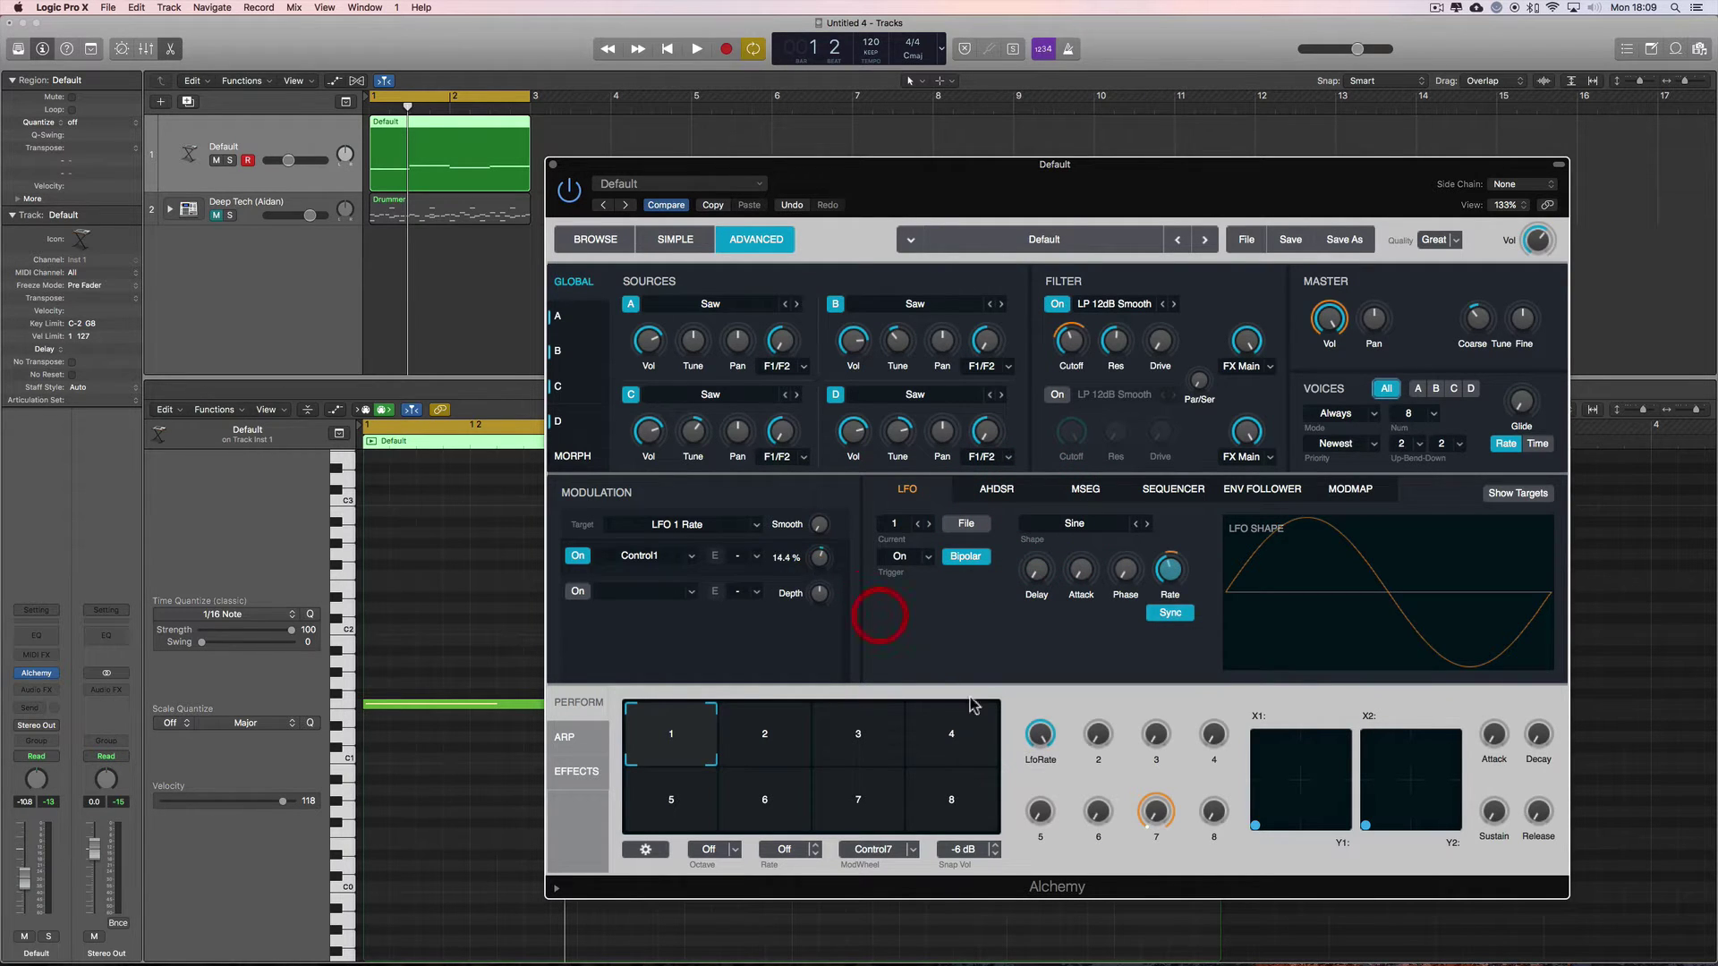
left_click(820, 561)
left_click_drag(816, 561, 951, 652)
left_click_drag(1044, 730, 1058, 785)
mouse_move(1162, 570)
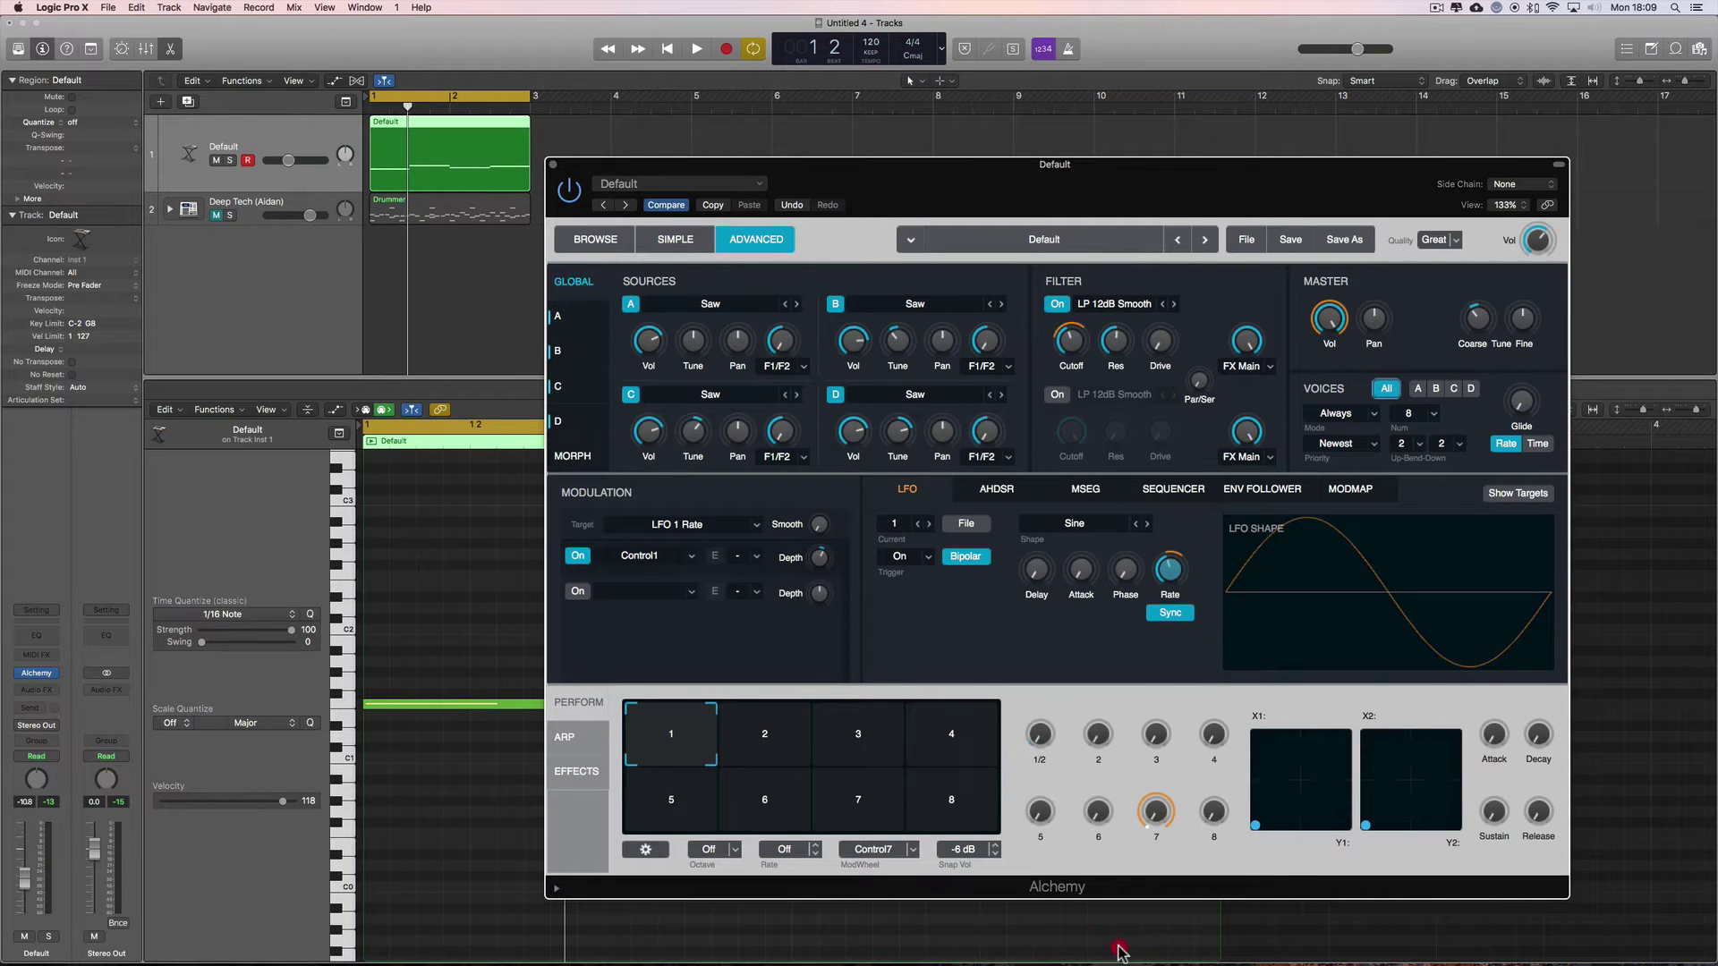
left_click(1192, 566)
Sweep the LfoRate control up and down to examine which synced rates it passes through.
left_click(1042, 807)
left_click_drag(1044, 803, 1076, 885)
left_click(1053, 756)
left_click_drag(1056, 761, 1051, 735)
left_click_drag(1045, 741, 1040, 635)
left_click_drag(1042, 705, 1088, 828)
left_click_drag(1047, 569, 1047, 569)
left_click(1057, 761)
left_click_drag(1057, 760, 1054, 764)
left_click_drag(1057, 766, 1053, 730)
left_click_drag(1045, 732, 1046, 674)
Assign mod map 1 to the Control1 modulation of LFO 1's rate, and sweep the LfoRate control to test it.
mouse_move(818, 559)
mouse_move(1029, 738)
mouse_move(1181, 577)
mouse_move(766, 566)
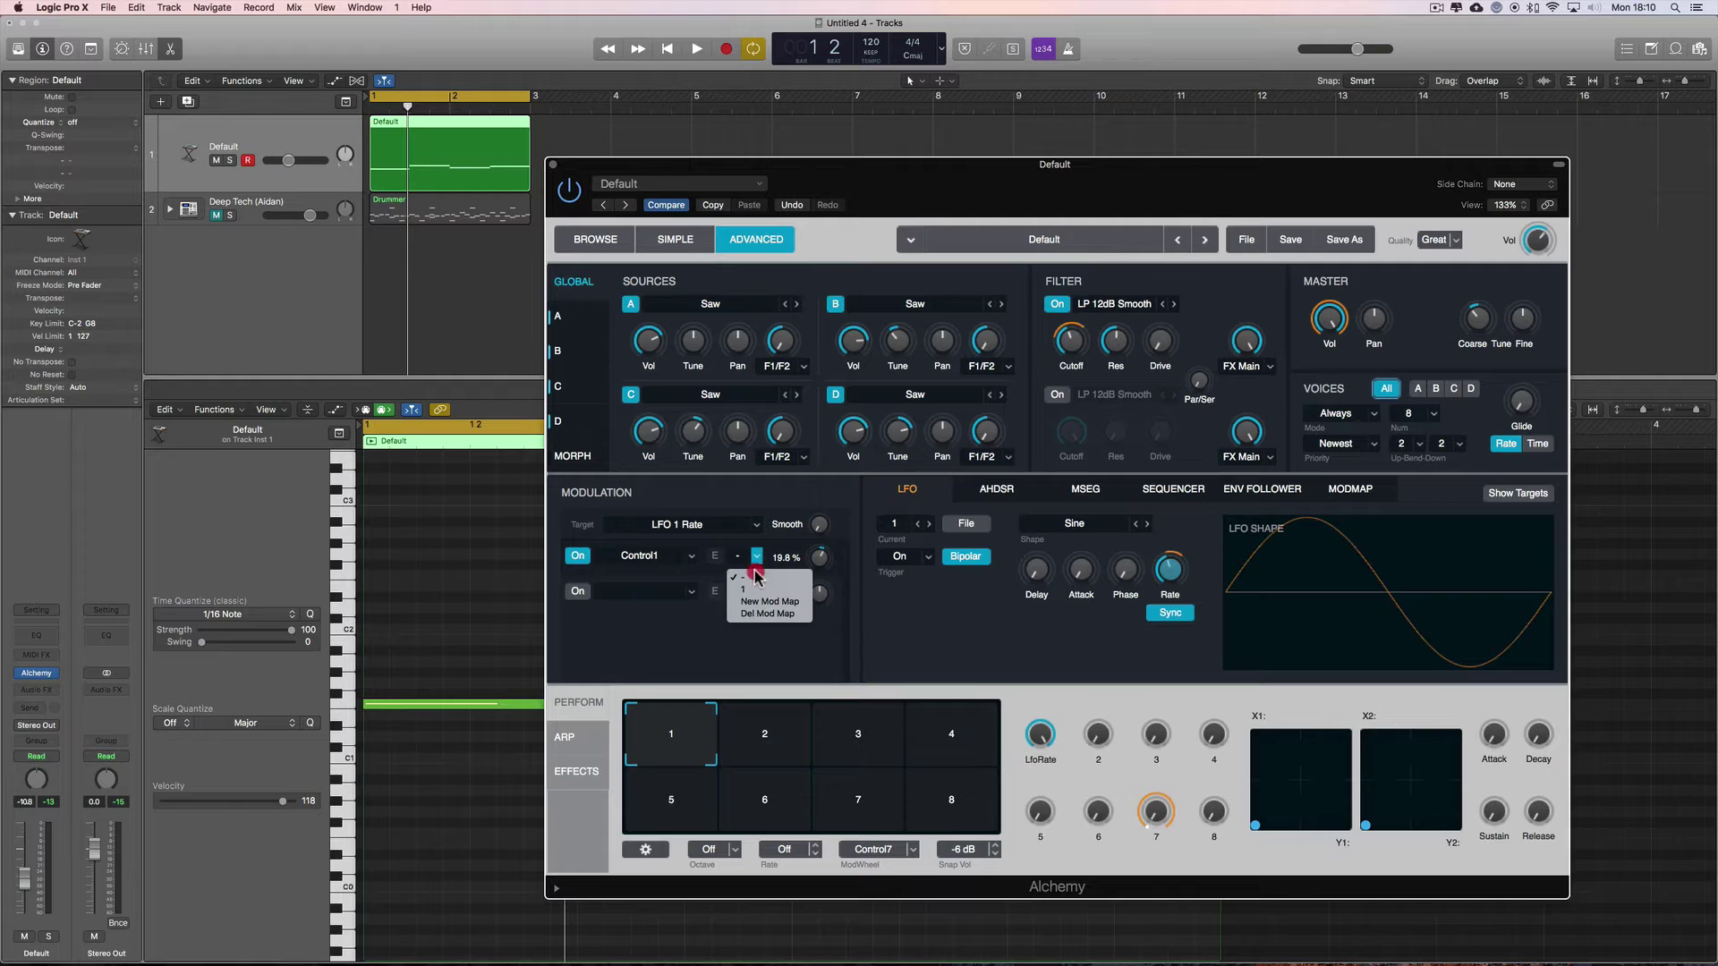
left_click(757, 556)
left_click(756, 590)
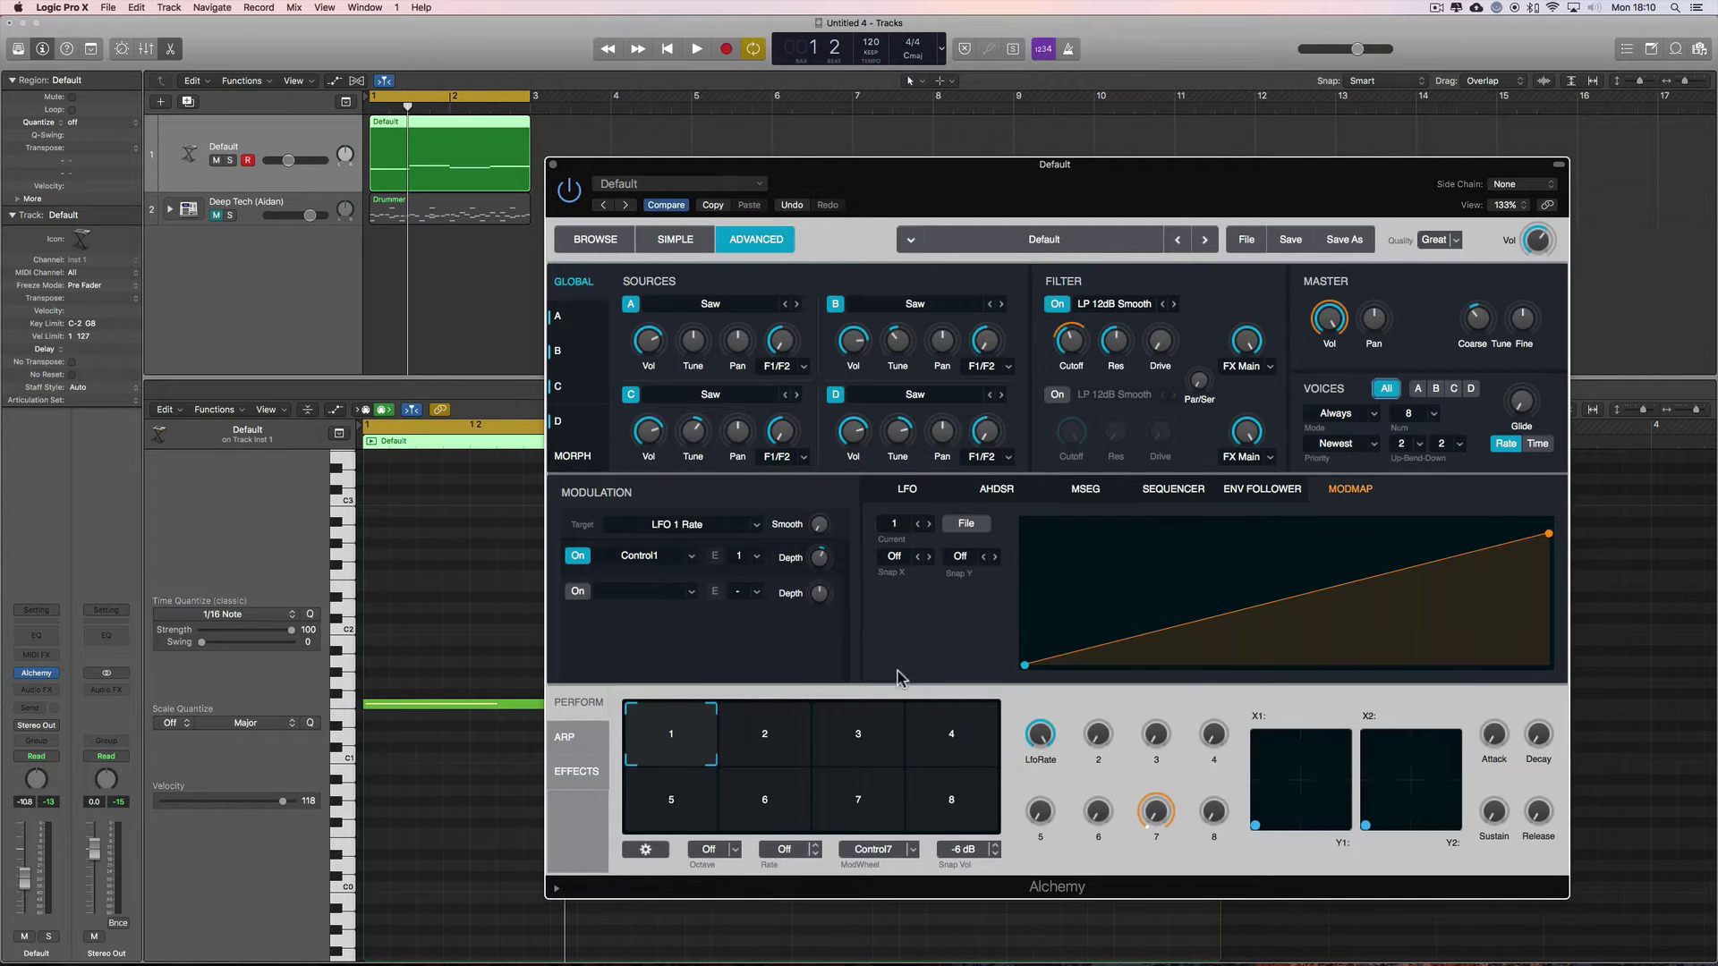
mouse_move(1065, 743)
left_click_drag(1039, 737, 1051, 834)
left_click_drag(1043, 736, 1040, 641)
Set the mod map's Snap X to 1/3 and Snap Y to 1/7, and sweep the LfoRate control.
left_click(1028, 661)
left_click(930, 558)
mouse_move(1038, 731)
left_mouse_down()
mouse_move(1054, 799)
mouse_move(1043, 579)
mouse_move(1045, 726)
mouse_move(1070, 824)
left_mouse_up()
left_click_drag(1040, 737, 1038, 629)
left_click(1025, 666)
left_click(1035, 734)
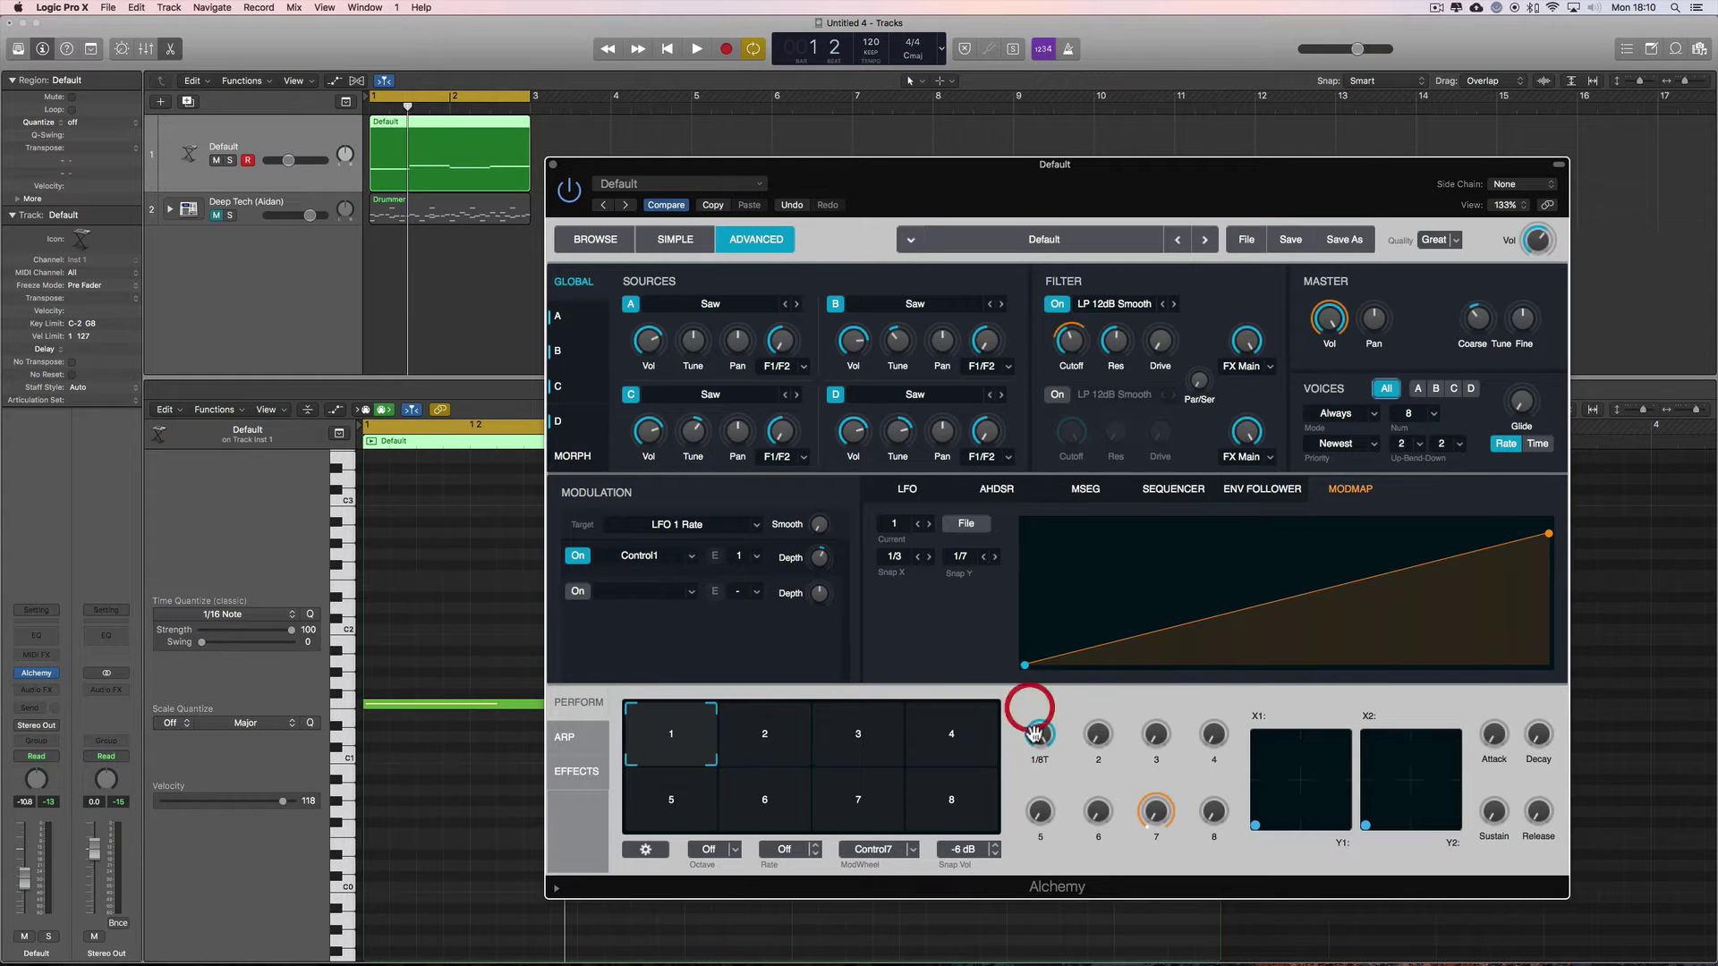
left_click_drag(1036, 733, 1071, 819)
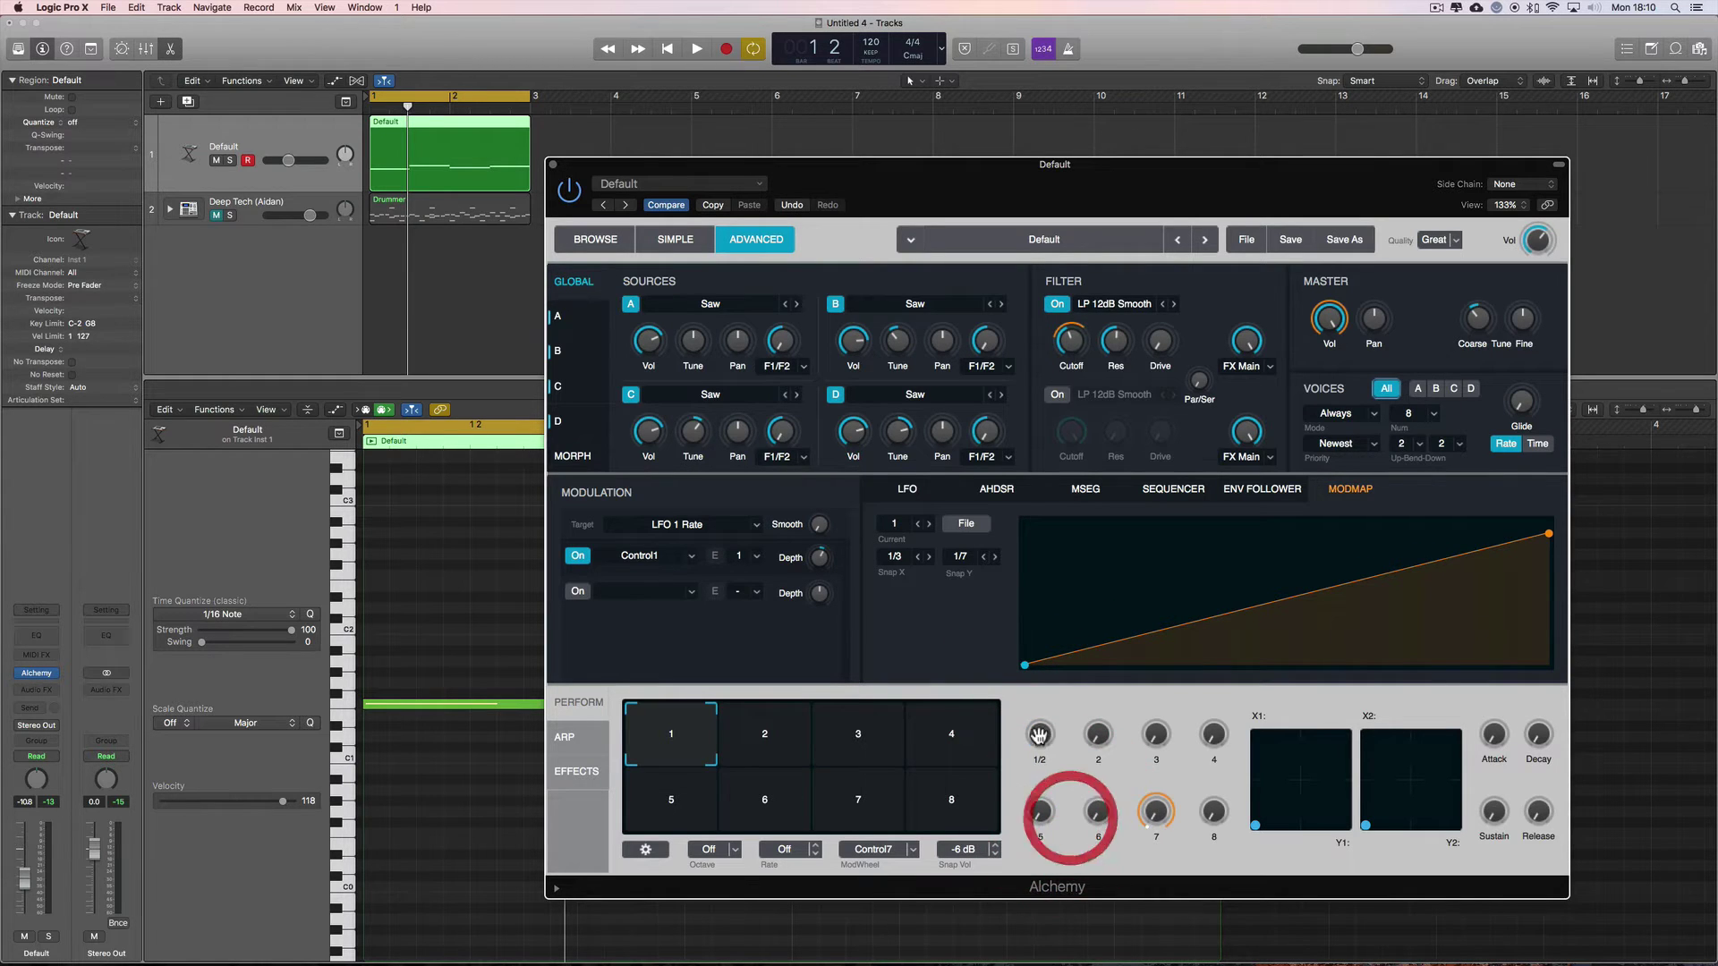
Try raising the mod map's first point to the maximum level, and return it to zero.
left_click_drag(1026, 666, 1025, 534)
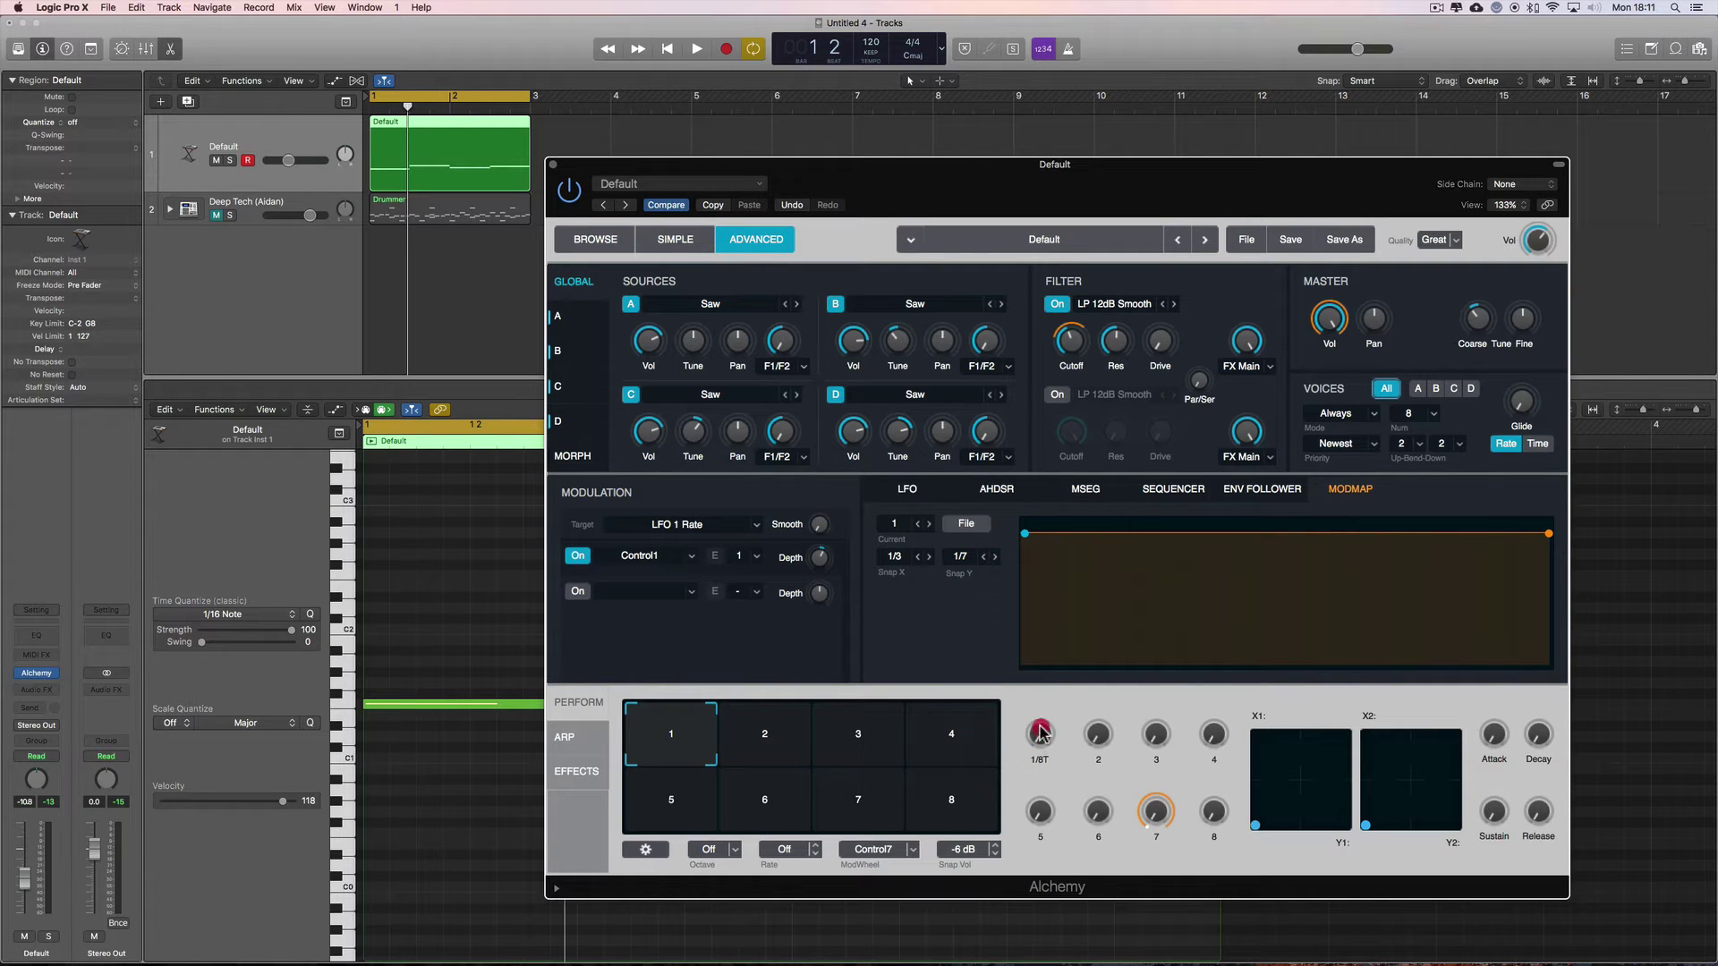
mouse_move(1040, 729)
left_mouse_down()
mouse_move(1041, 598)
mouse_move(1047, 749)
left_mouse_up()
left_click(1045, 664)
mouse_move(1046, 661)
left_mouse_down()
mouse_move(1055, 597)
mouse_move(1066, 777)
mouse_move(1046, 703)
mouse_move(1060, 666)
left_mouse_up()
left_click_drag(1025, 534, 1025, 664)
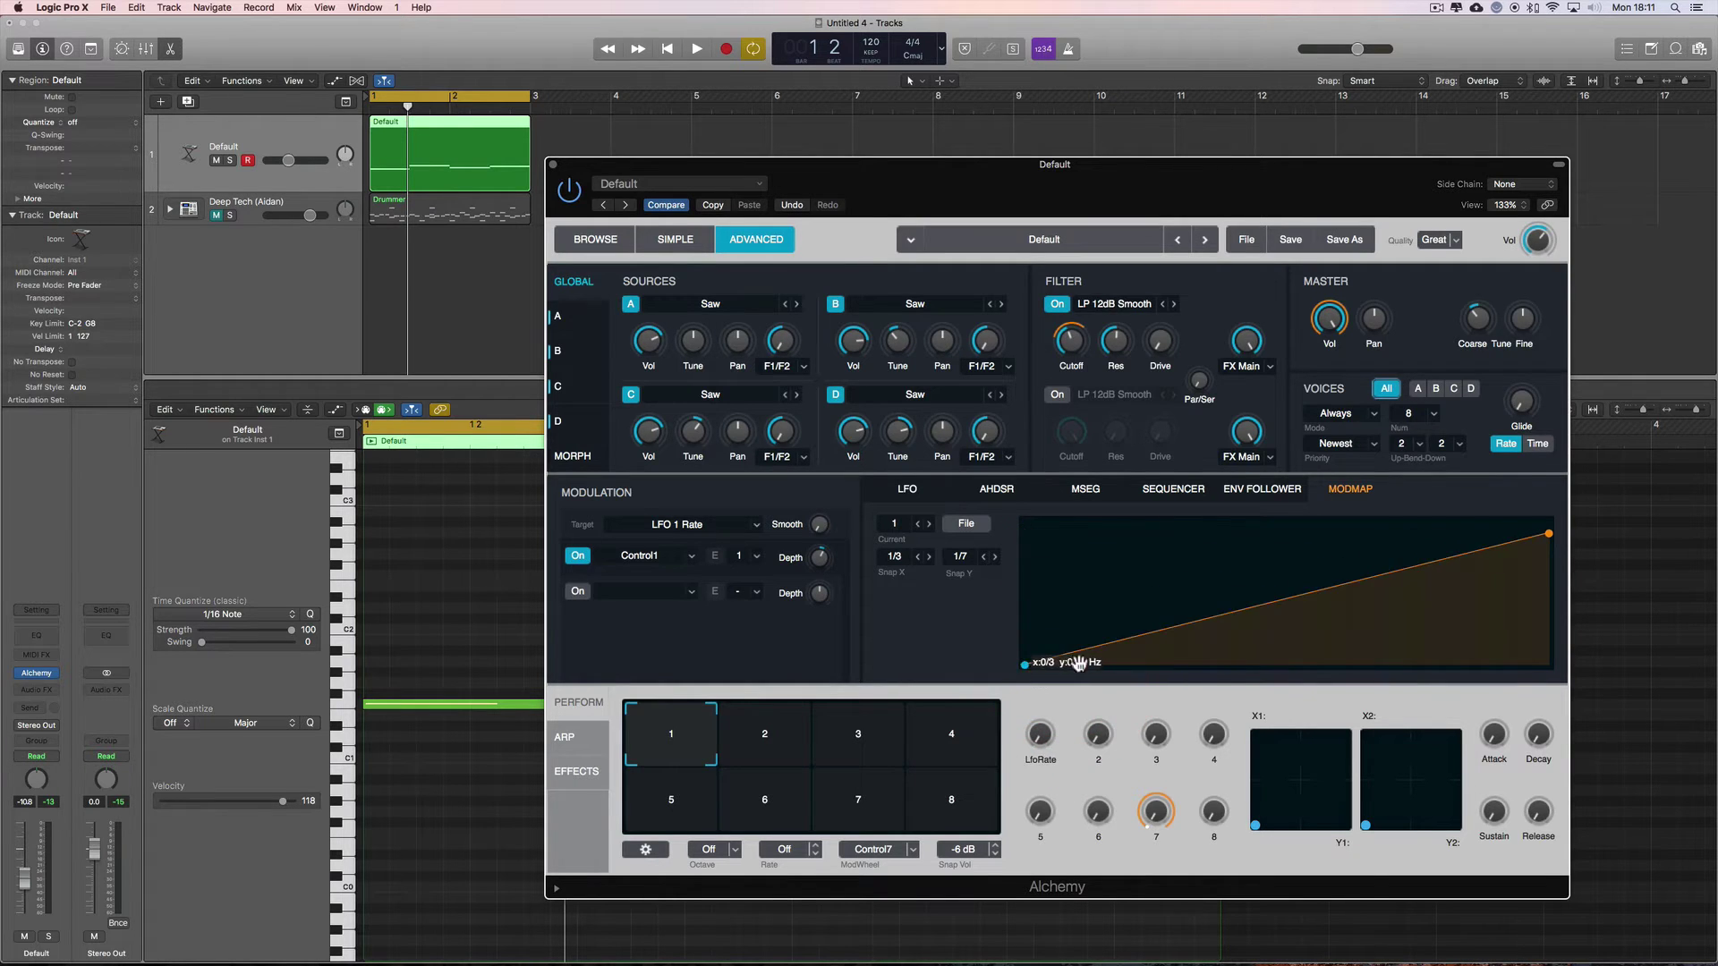
Reshape the mod map into three equal-width steps at levels 0, 2/7 and 4/7.
left_click_drag(1549, 534, 1168, 669)
left_click_drag(1371, 667, 1200, 630)
left_click(1331, 631)
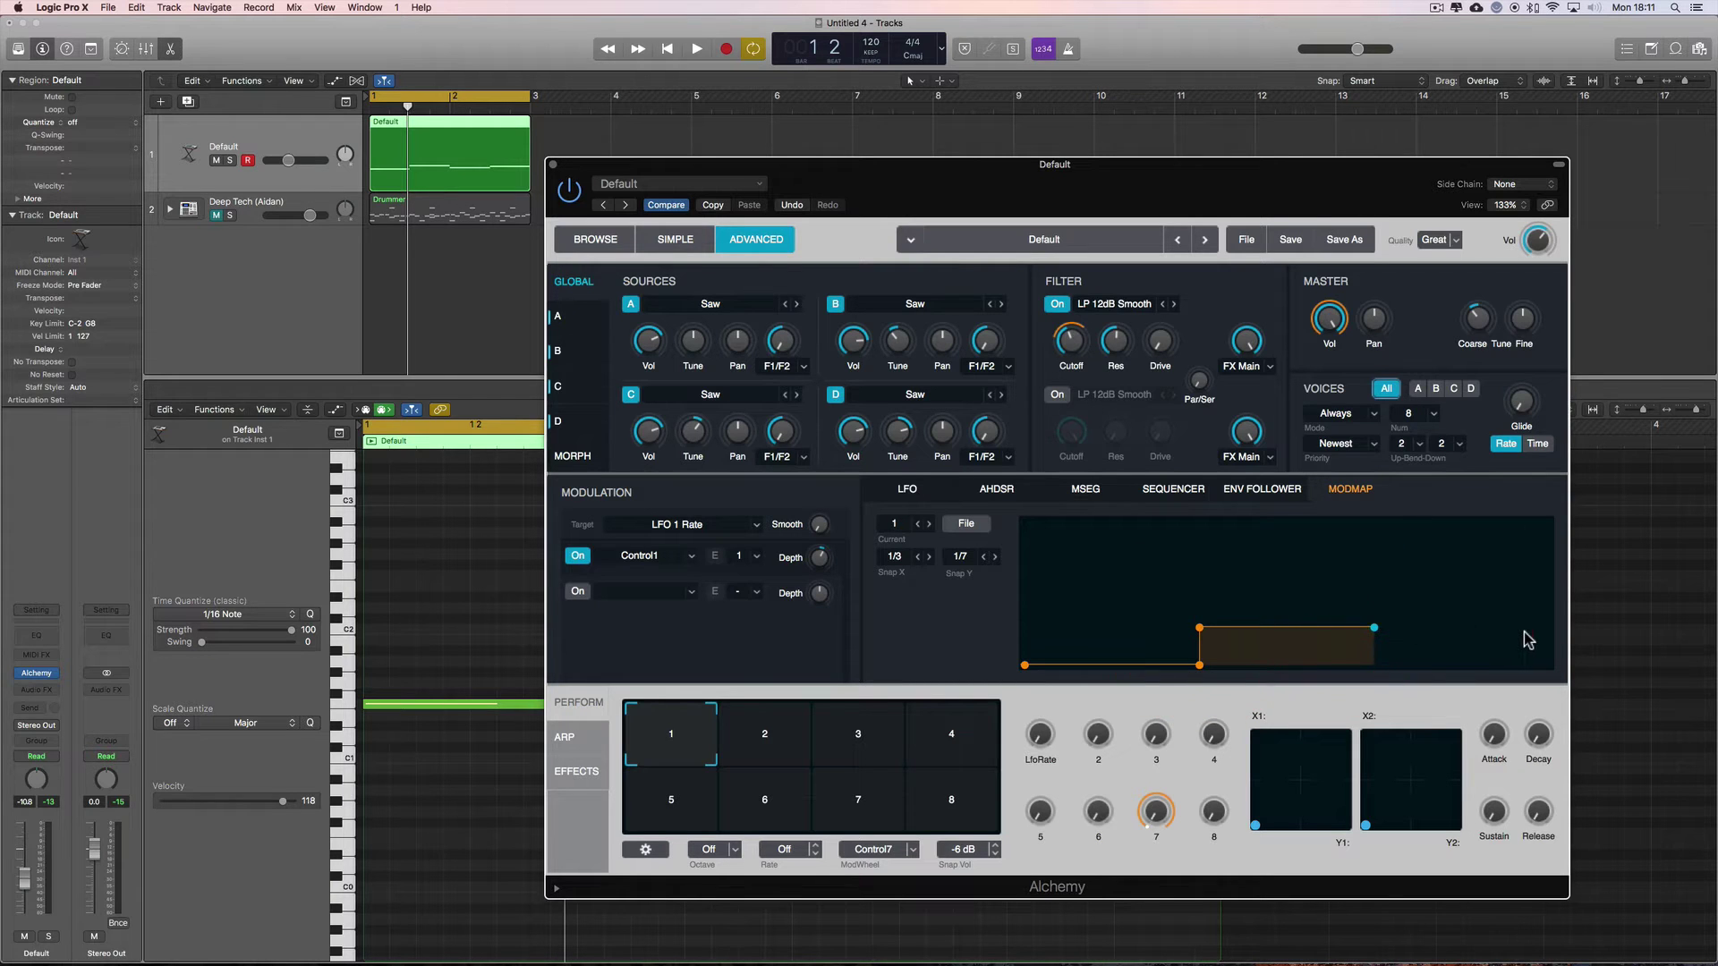
left_click_drag(1525, 636, 1410, 591)
left_click(1541, 592)
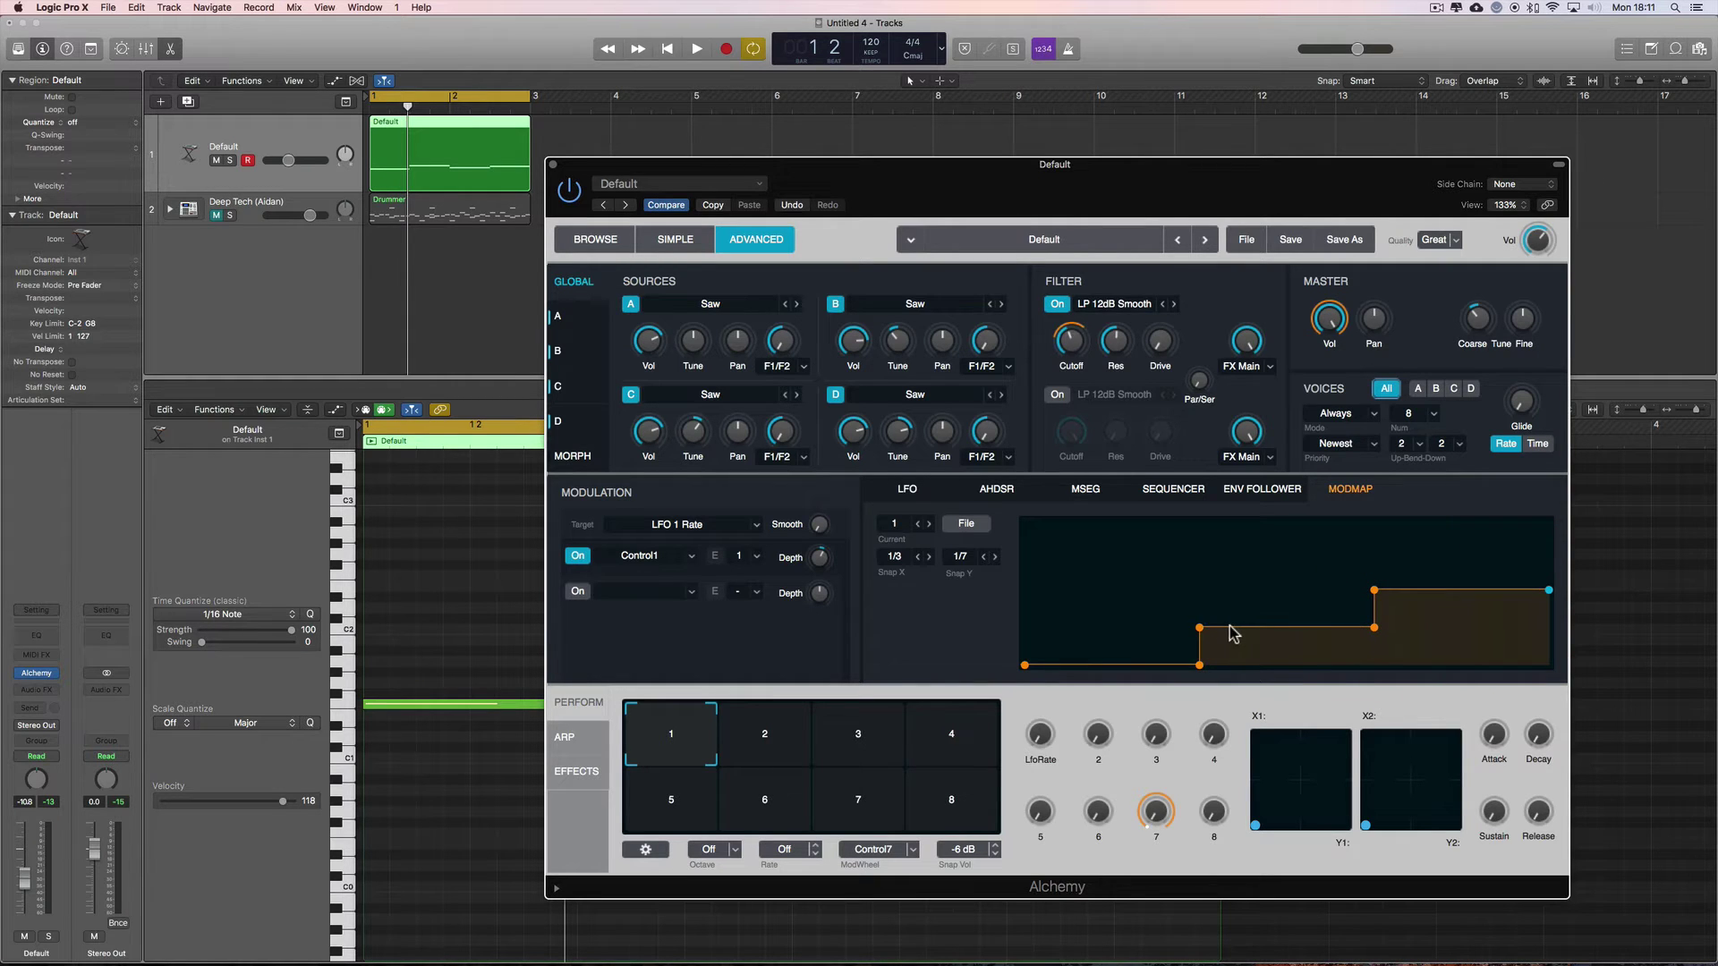
Turn the LfoRate control to check which rates the lower and middle steps of the mod map produce.
left_click(1203, 629)
left_click(1023, 665)
mouse_move(1032, 730)
mouse_move(1085, 737)
left_click_drag(1046, 723, 1151, 667)
left_click_drag(1043, 742, 1109, 698)
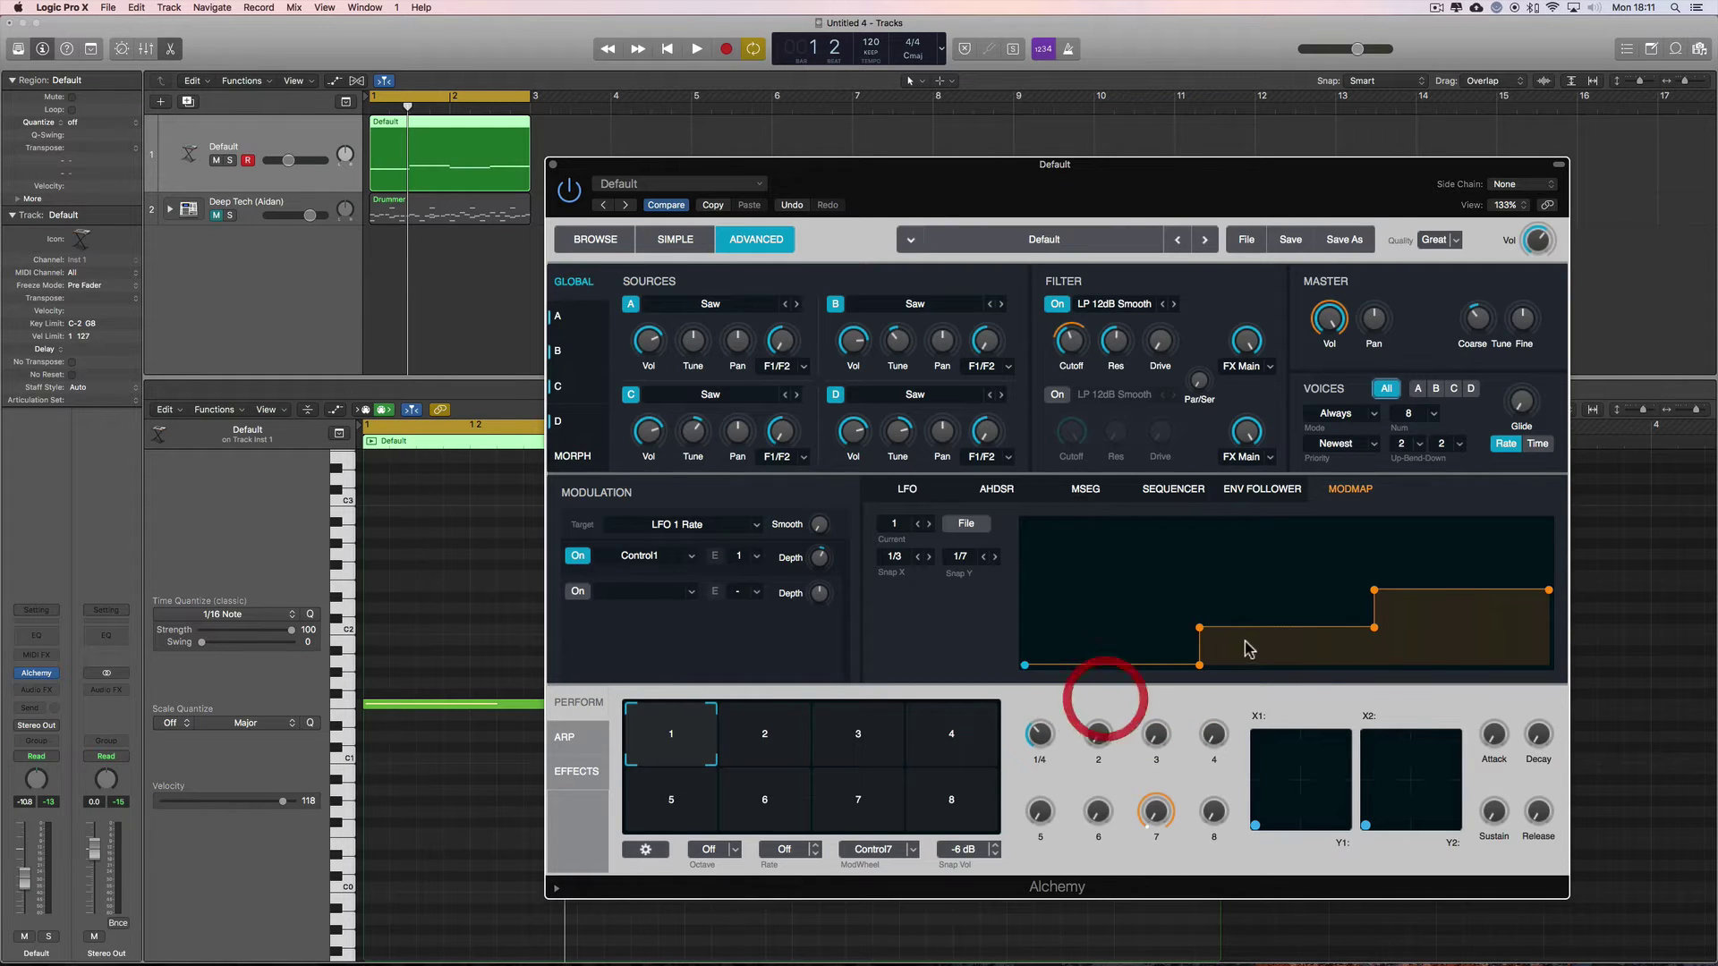
Raise the mod map's middle step to level 3/7 and check its rate with the LfoRate control.
mouse_move(1201, 628)
left_click_drag(1201, 619, 1201, 608)
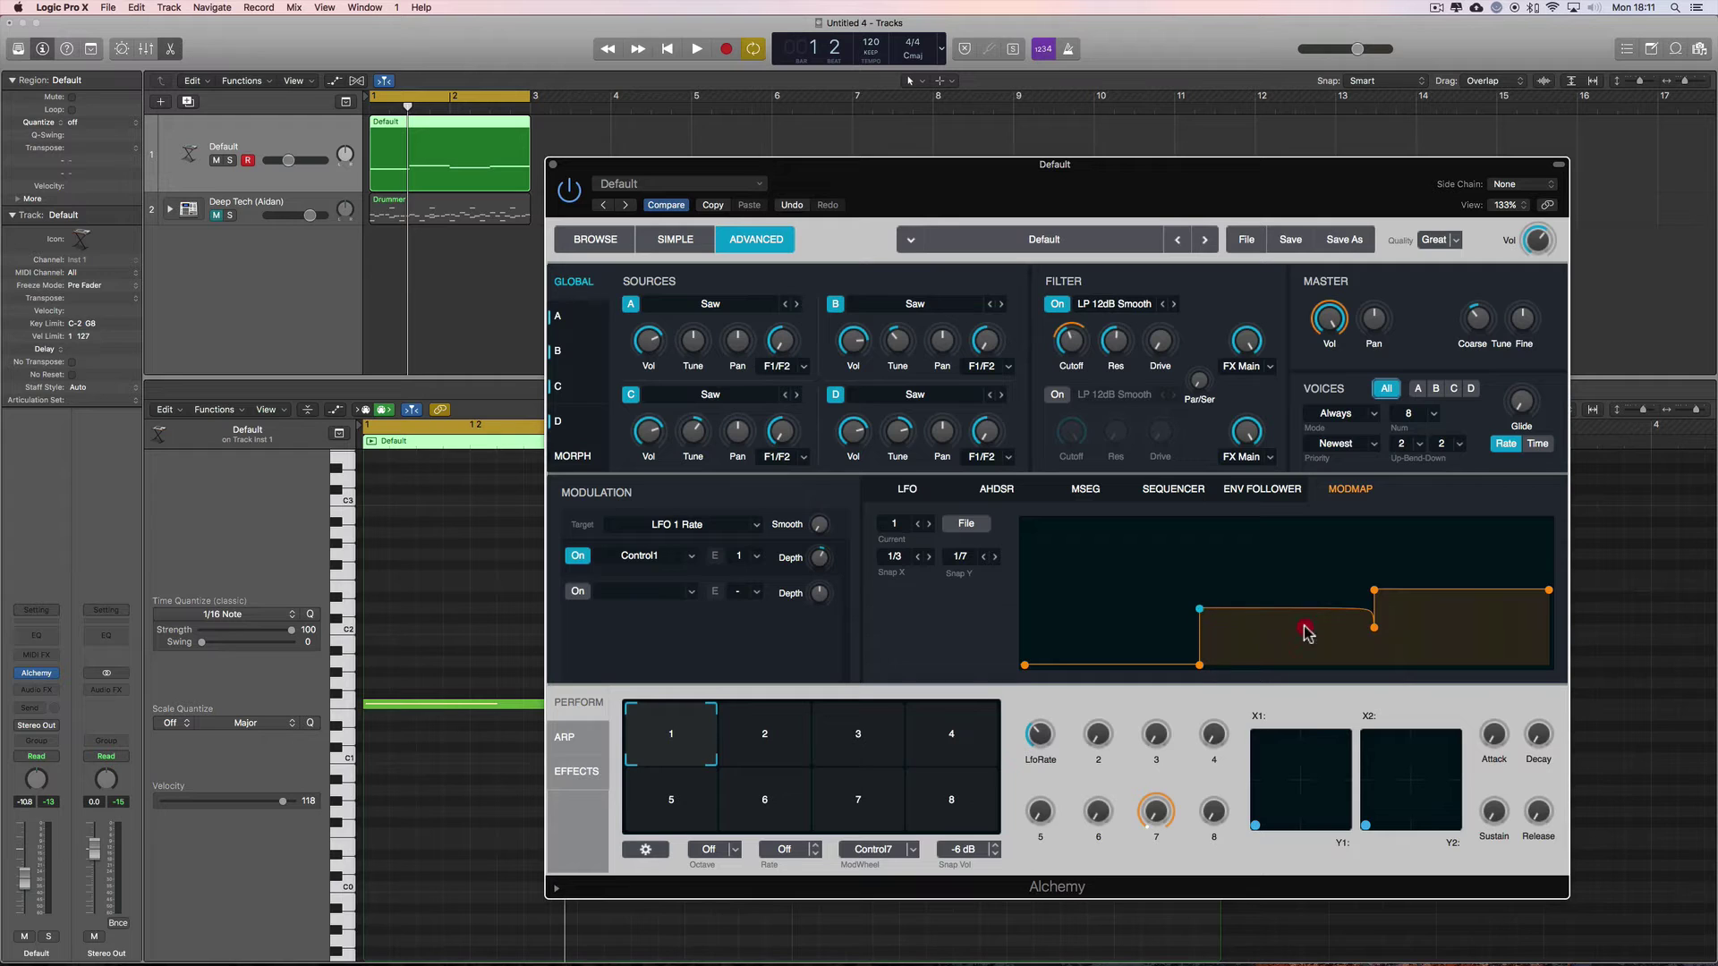
left_click_drag(1373, 627, 1376, 610)
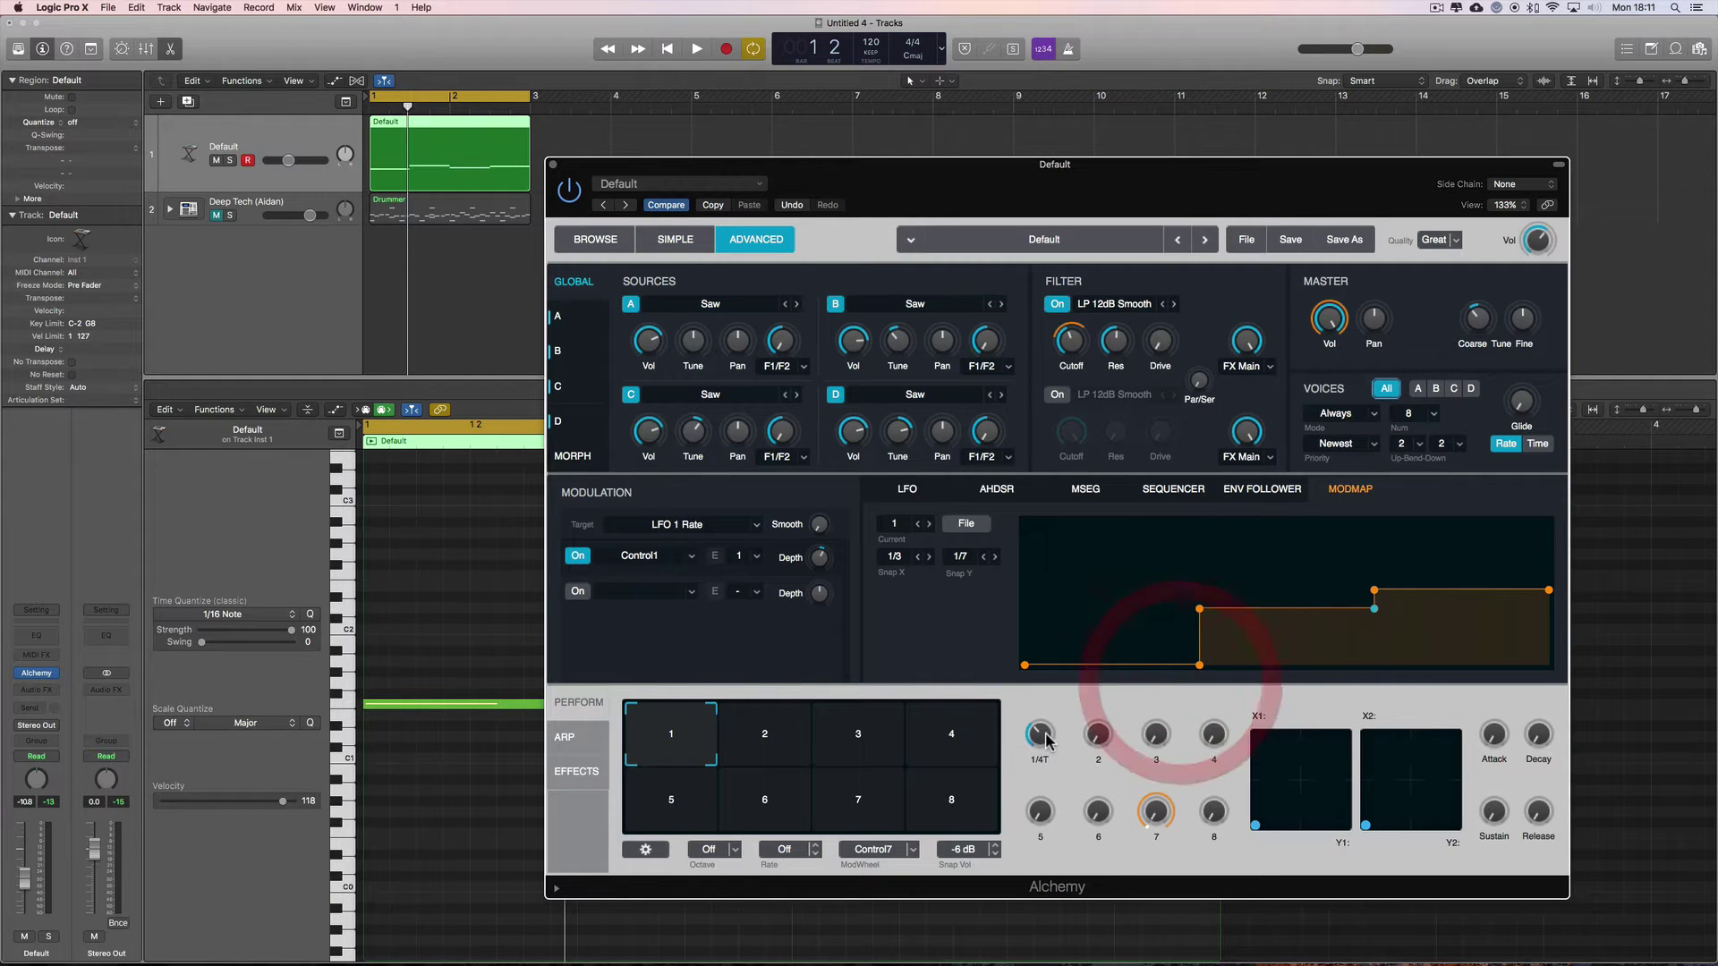
mouse_move(1040, 735)
left_mouse_down()
mouse_move(1062, 767)
mouse_move(1065, 753)
left_mouse_up()
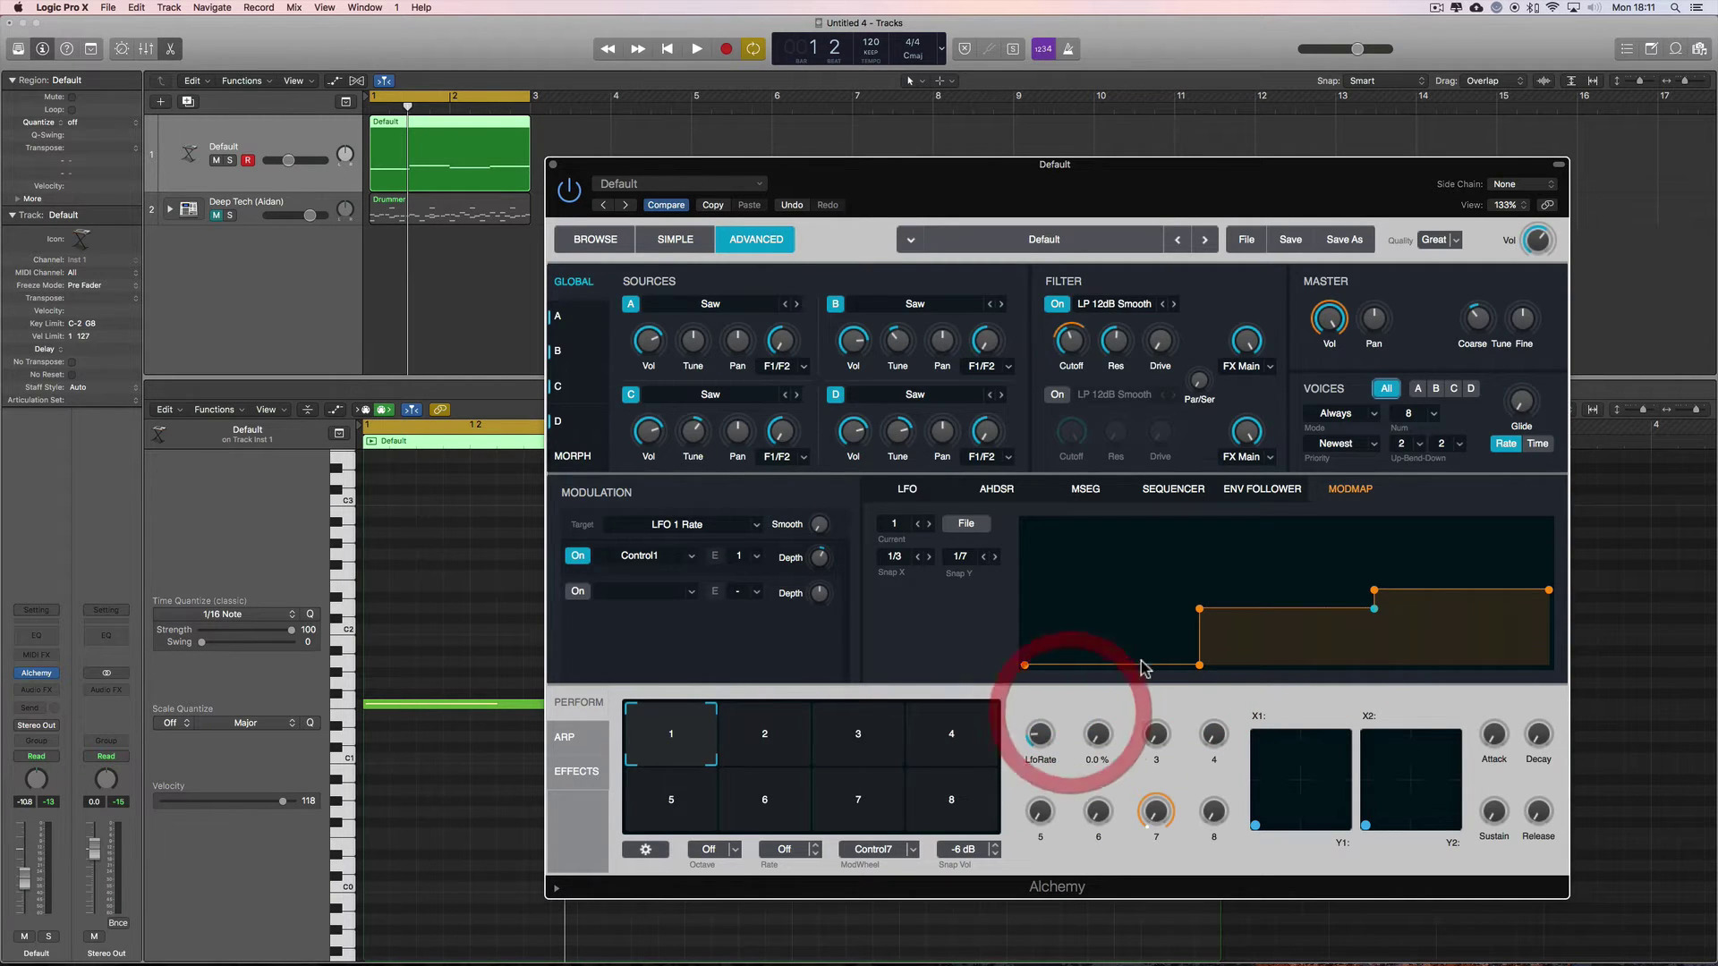
left_click(1153, 664)
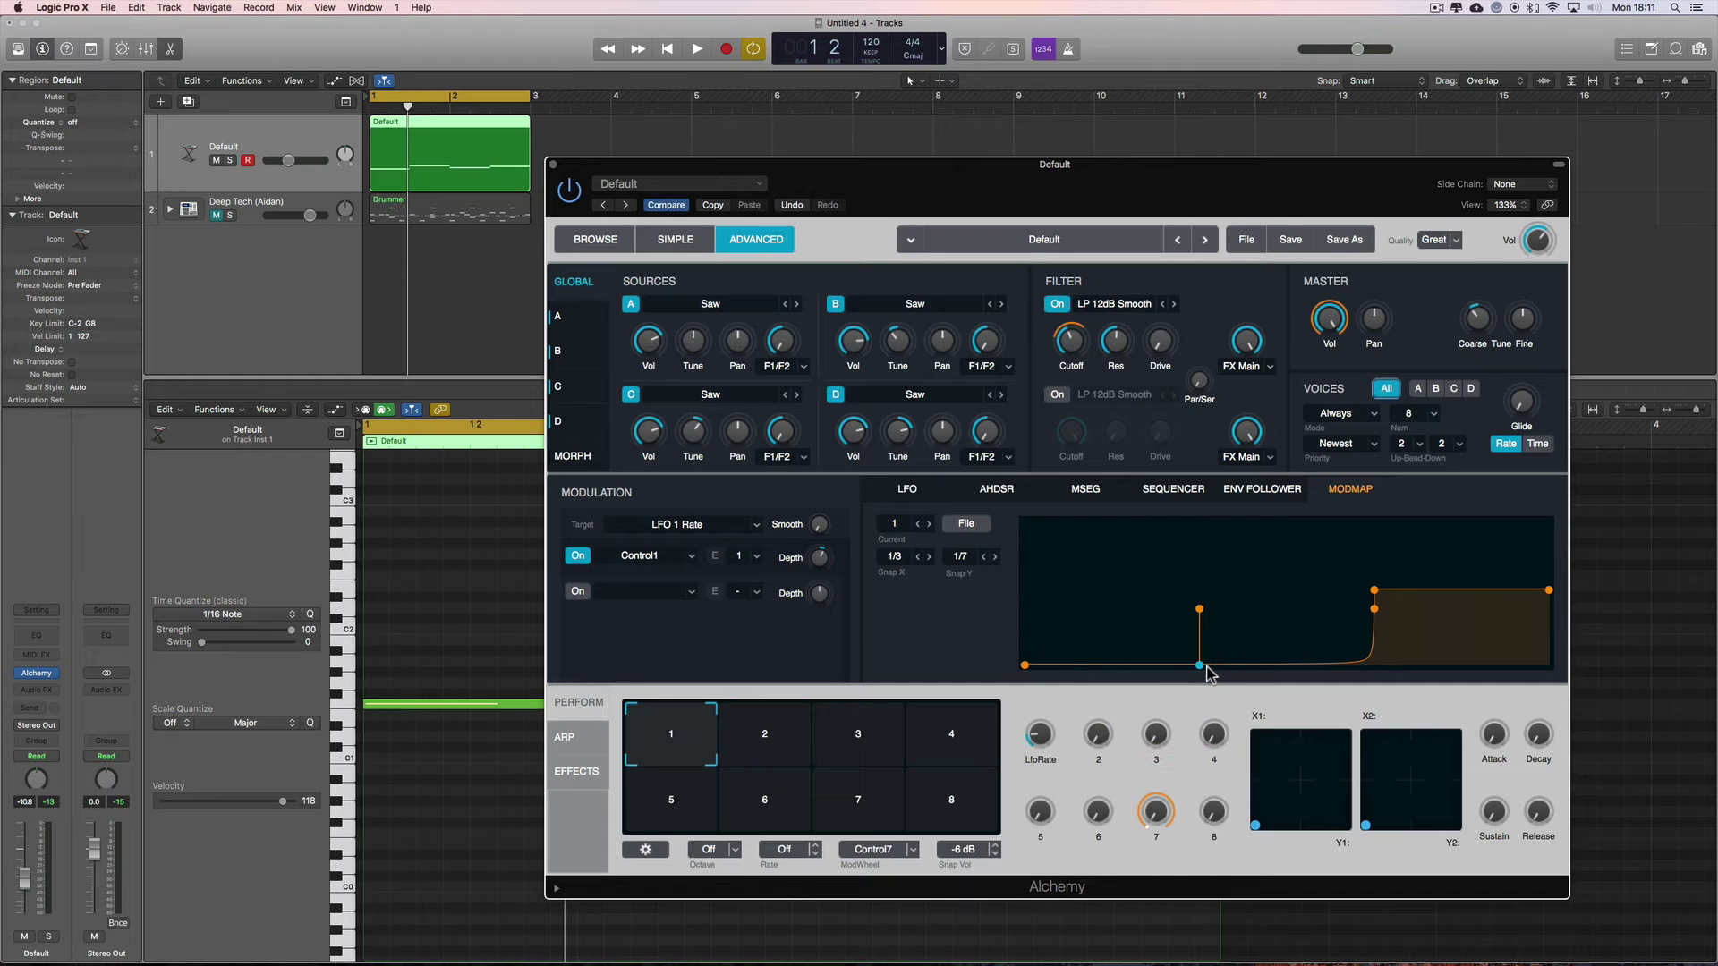
left_click_drag(1202, 666, 1205, 609)
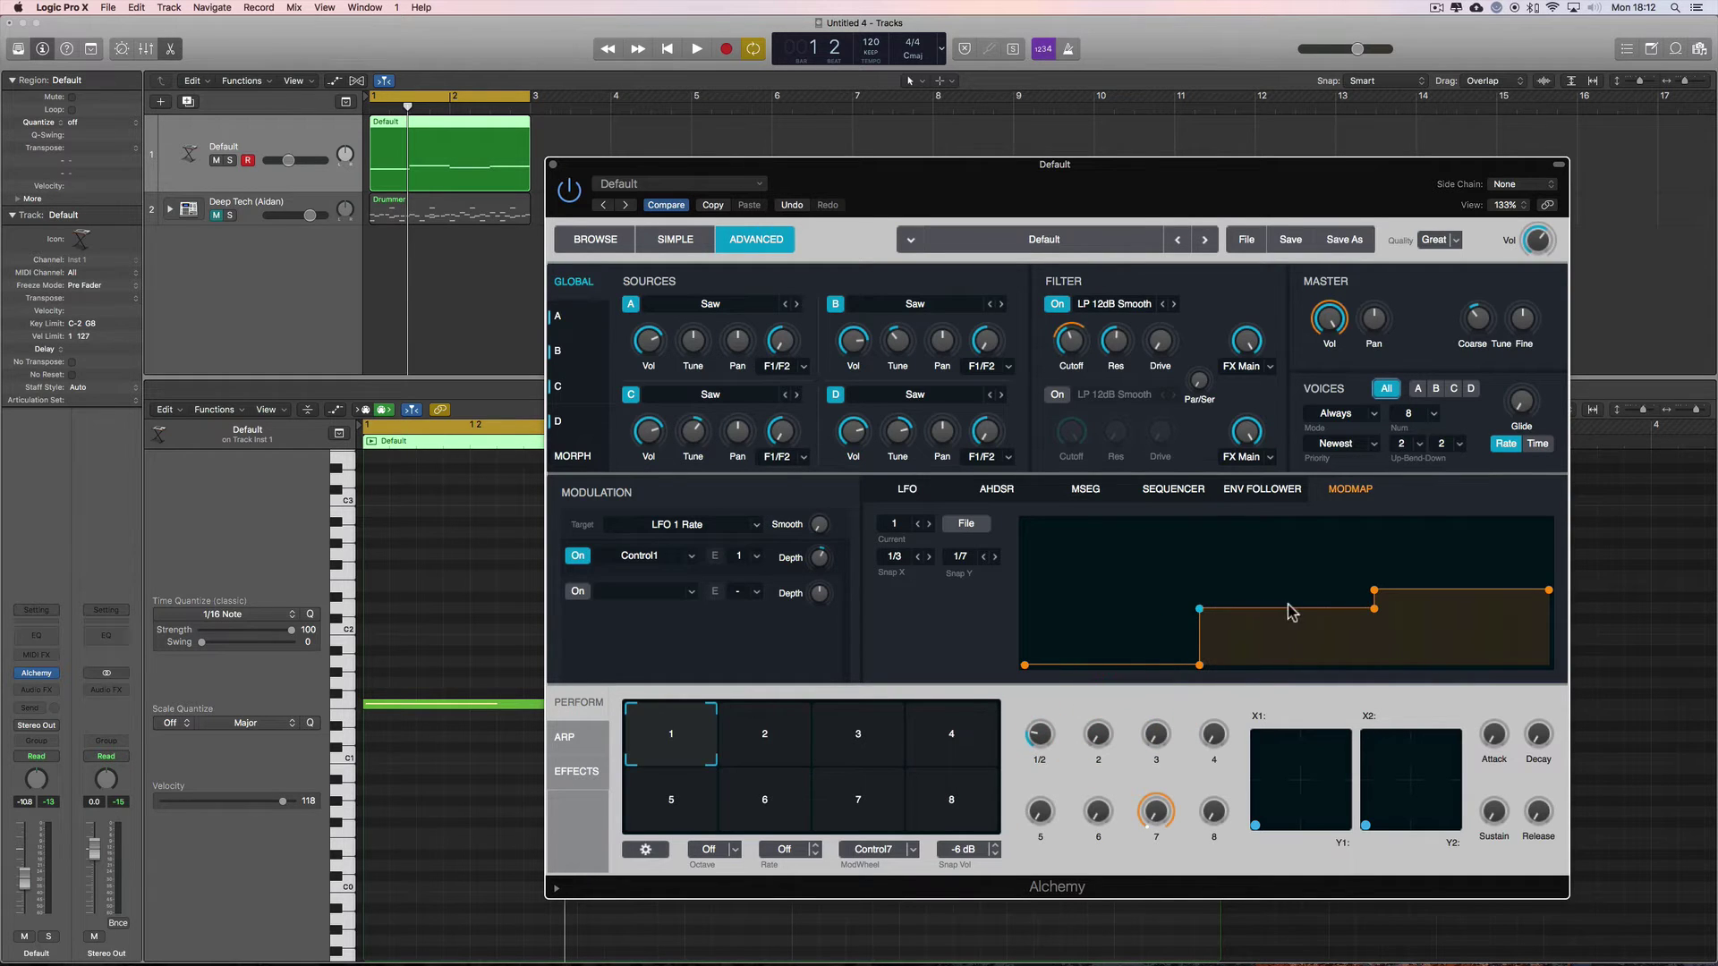
left_click_drag(1042, 731, 1043, 711)
left_click_drag(1040, 735, 1047, 682)
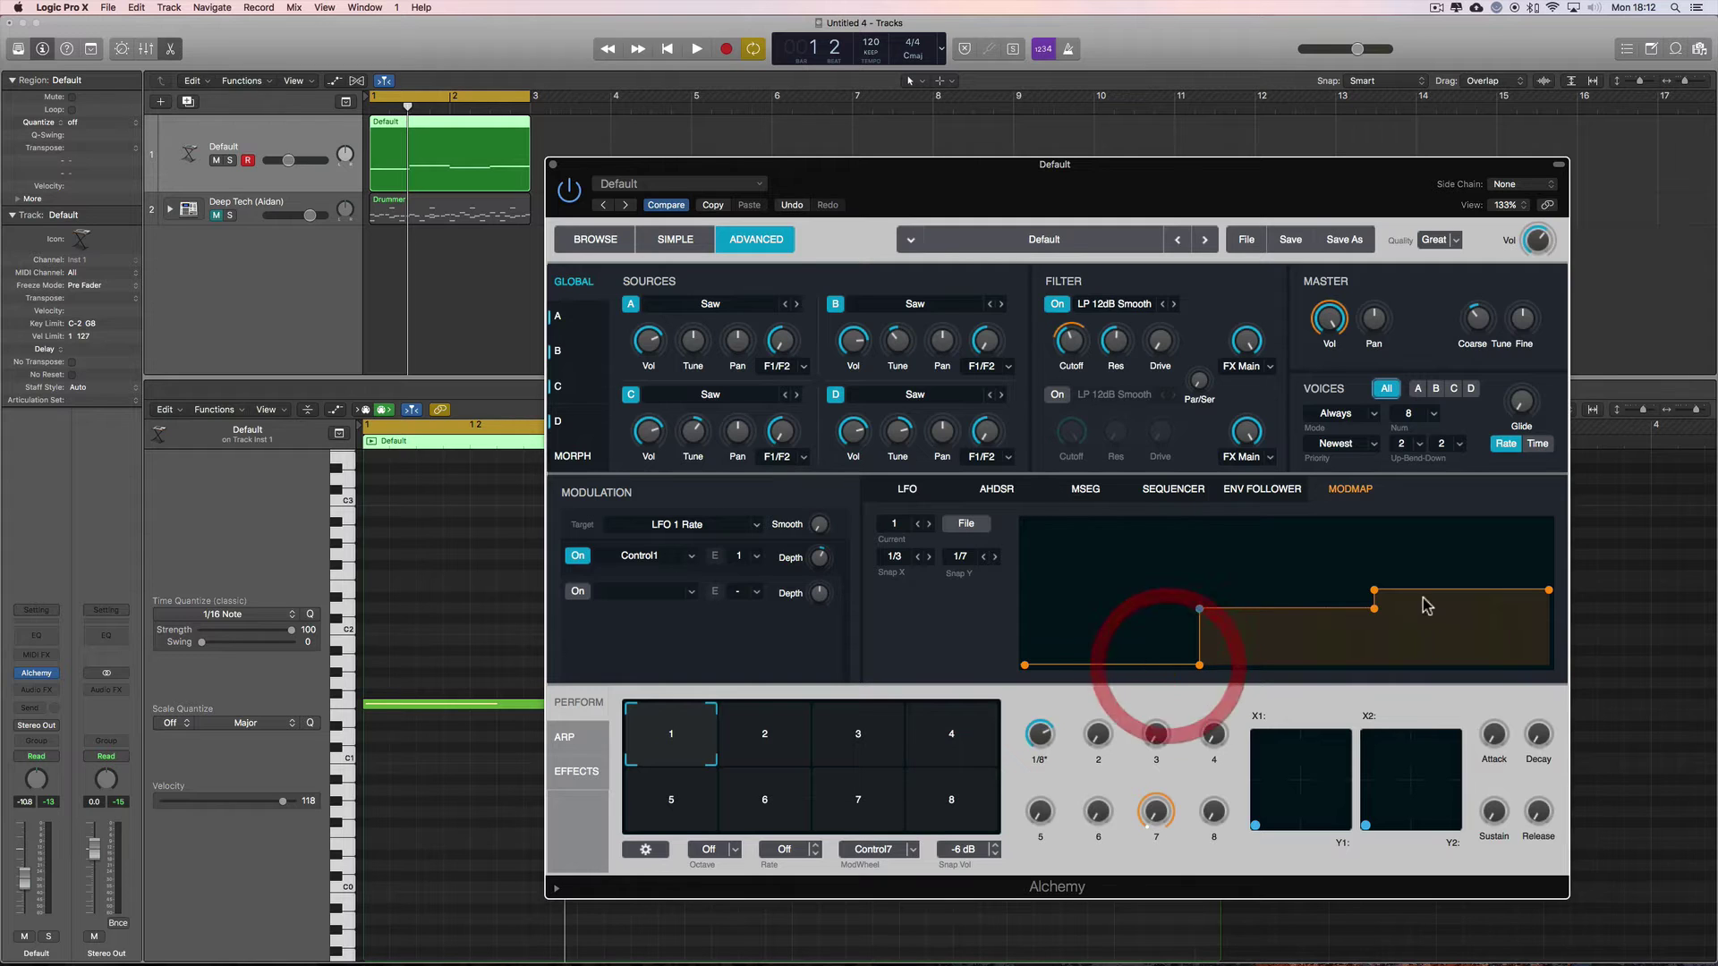
Raise the mod map's last step to the maximum level and sweep the LfoRate control through all three steps.
left_click_drag(1374, 591, 1376, 555)
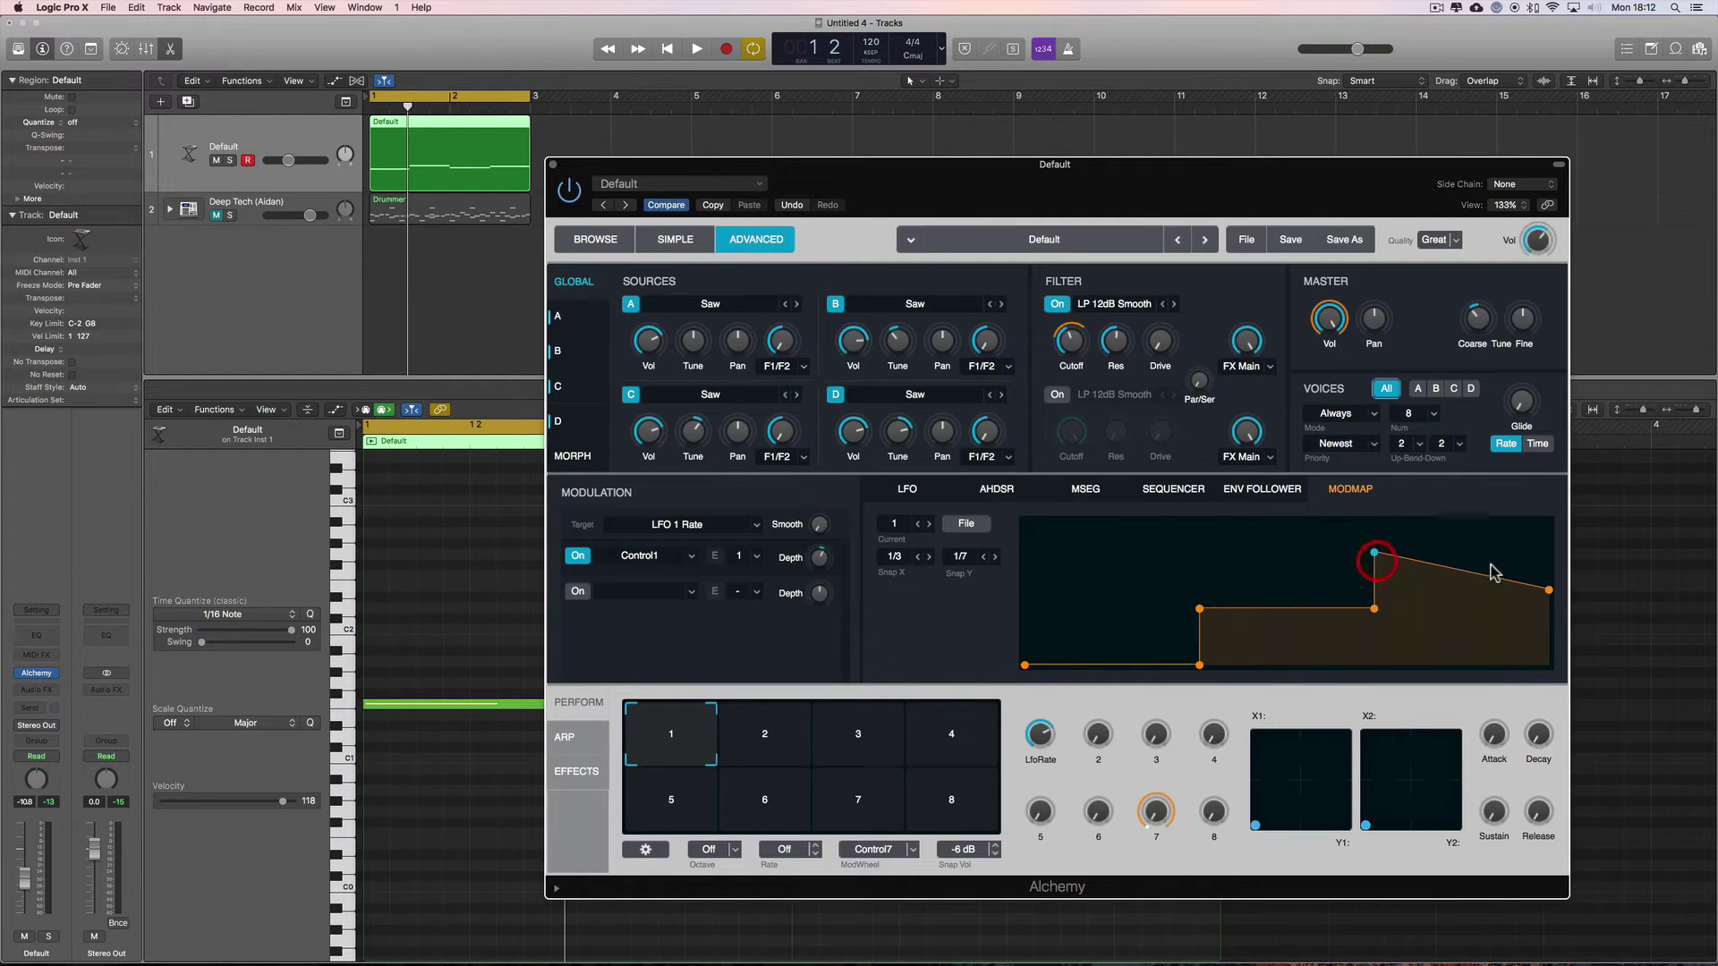
left_click_drag(1548, 589, 1549, 534)
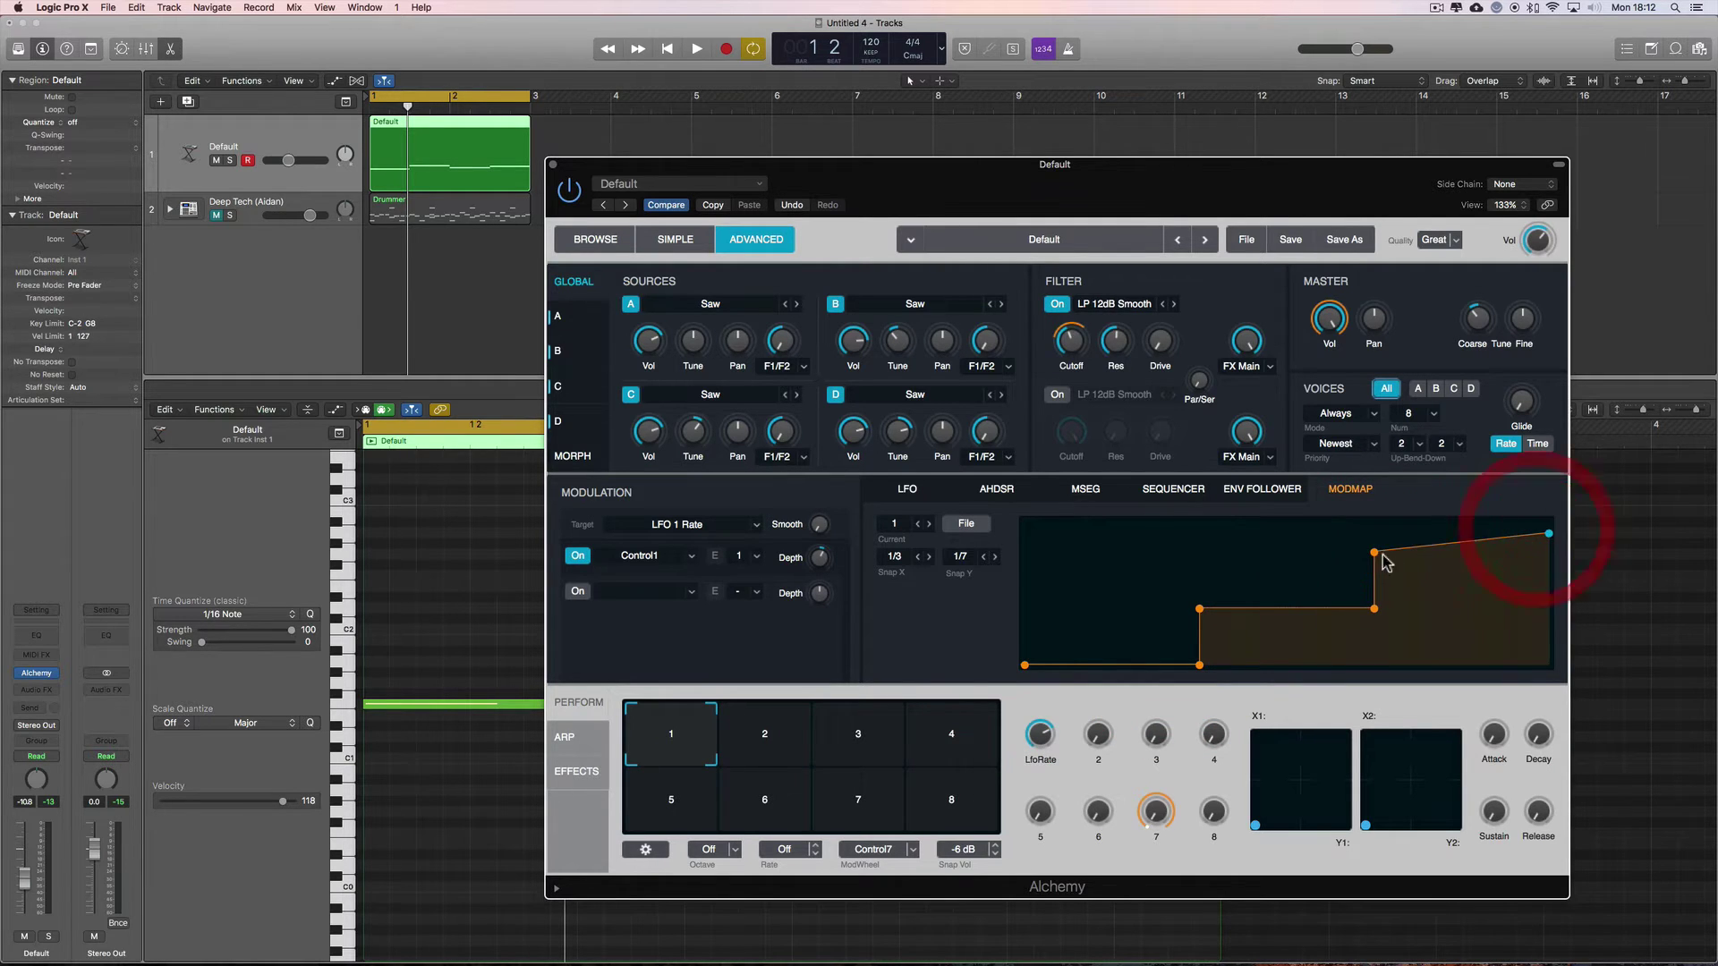
left_click_drag(1374, 553, 1375, 534)
left_click_drag(1050, 733, 1113, 865)
mouse_move(1015, 736)
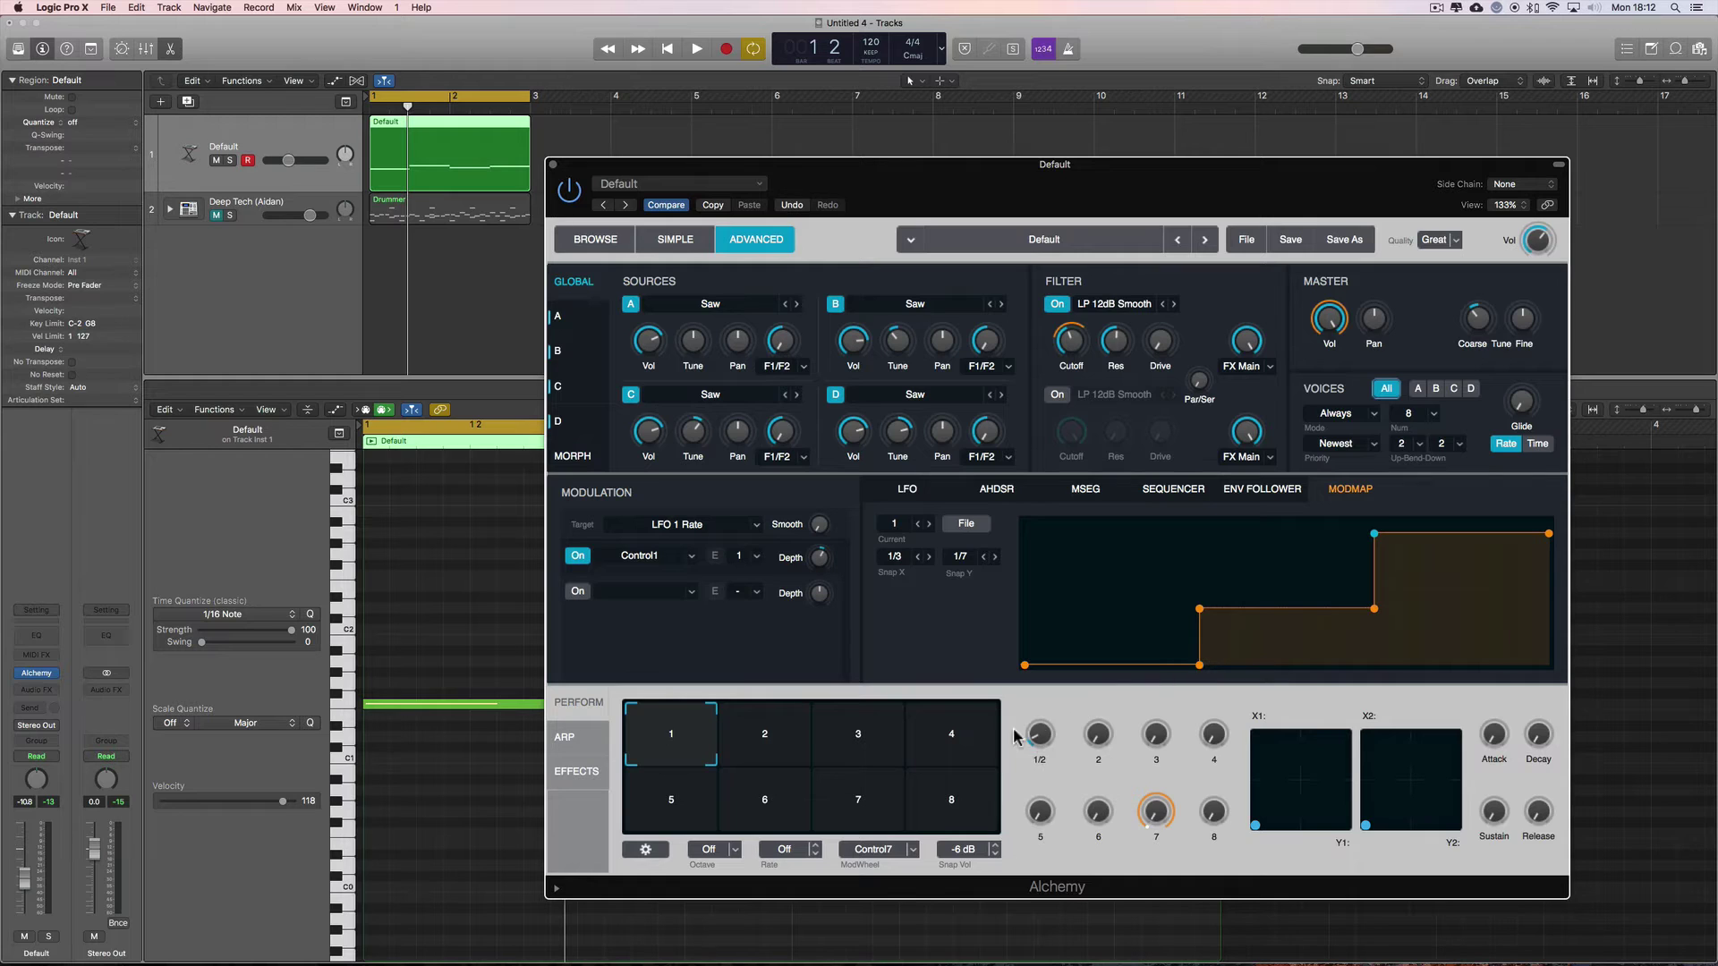
left_click_drag(1039, 736, 1039, 687)
left_click_drag(1038, 729, 1043, 694)
left_click_drag(1040, 735, 1054, 797)
Audition the loop with the LfoRate control at 1/2, 1/4T and 1/8T in turn.
left_click_drag(1039, 734, 1065, 846)
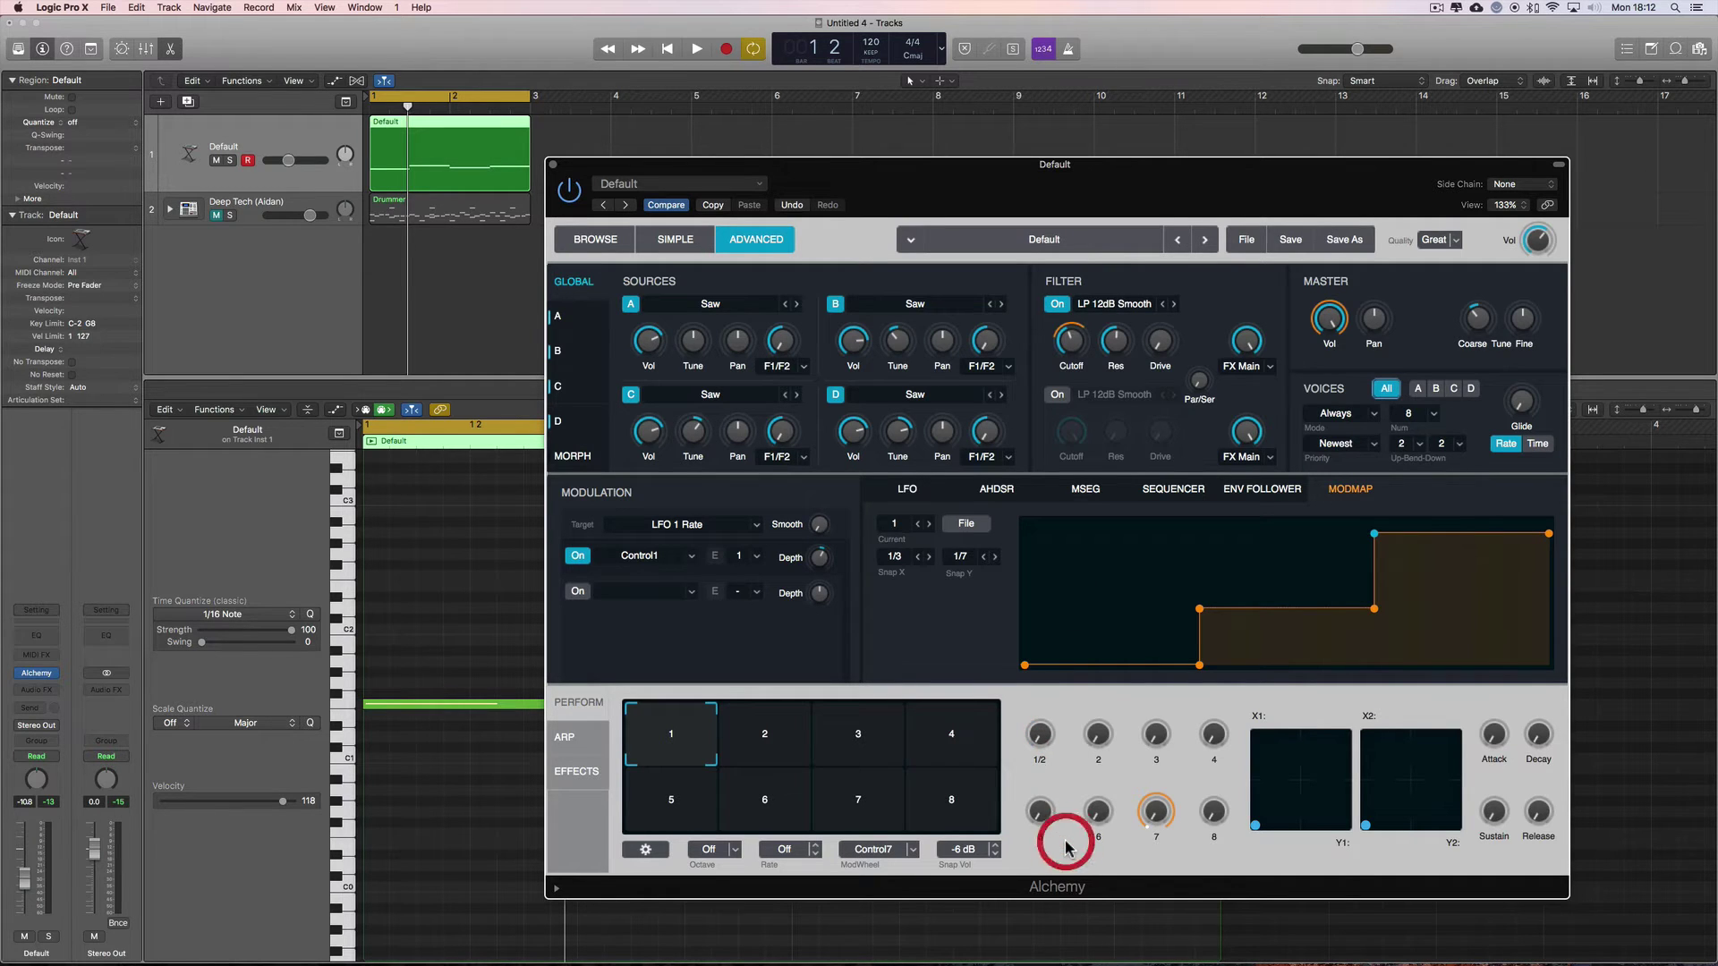
key("space")
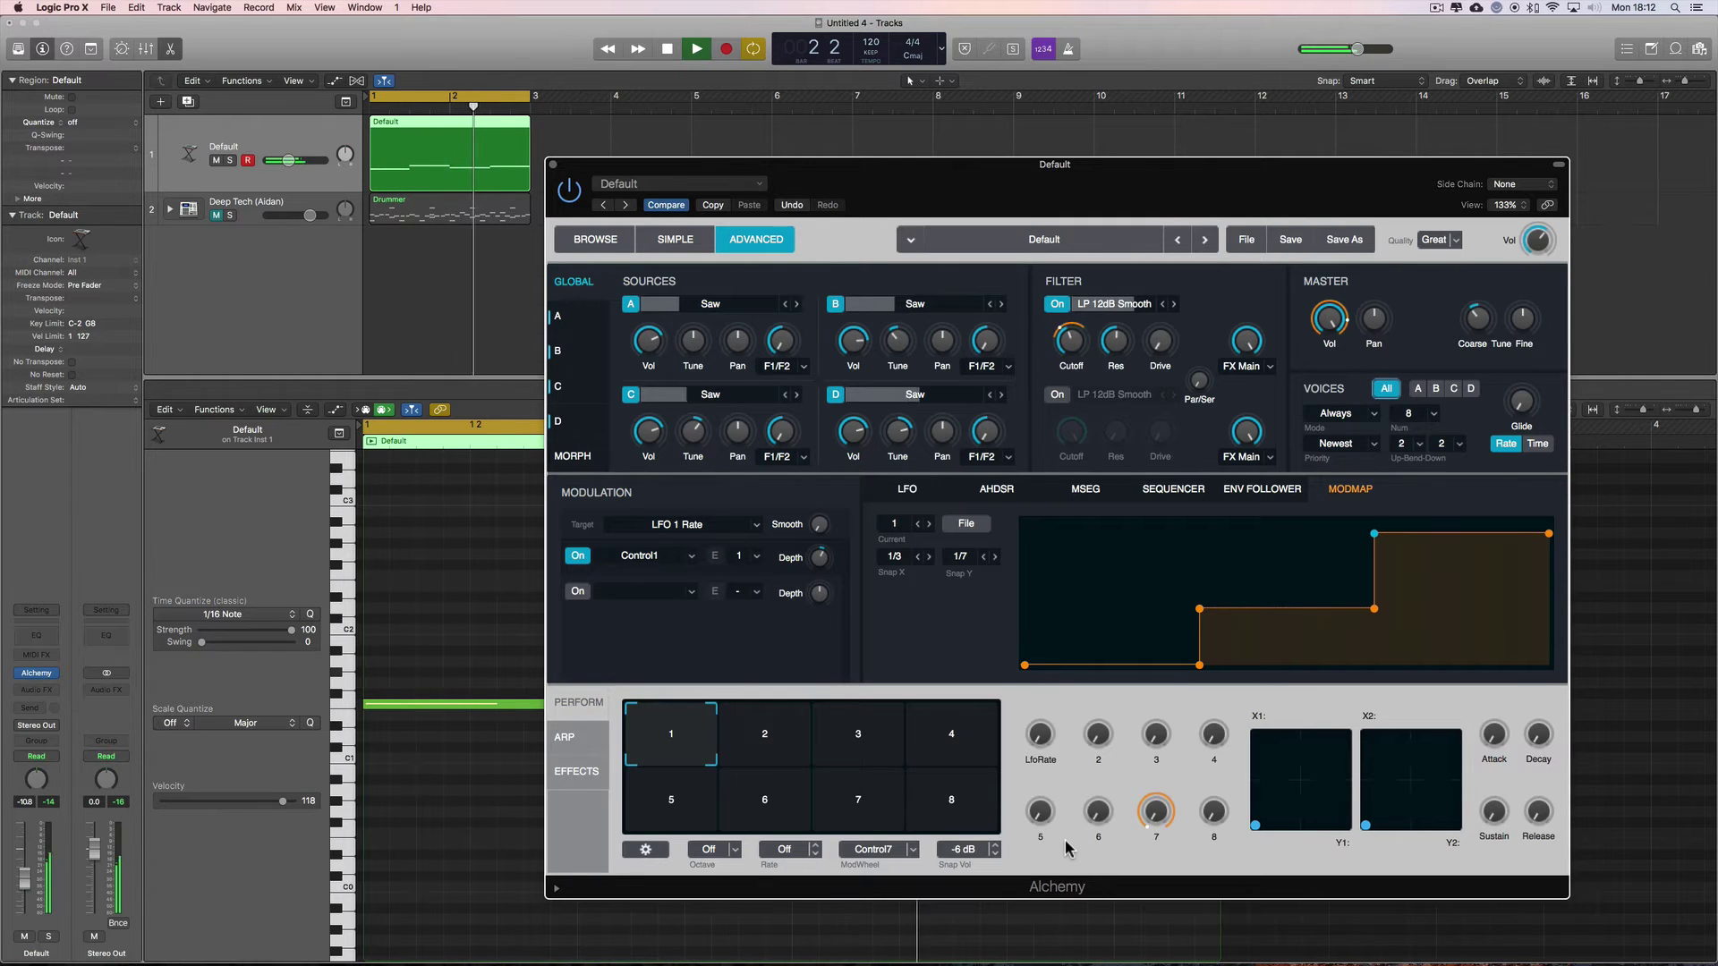
key("space")
left_click_drag(1056, 743, 1048, 686)
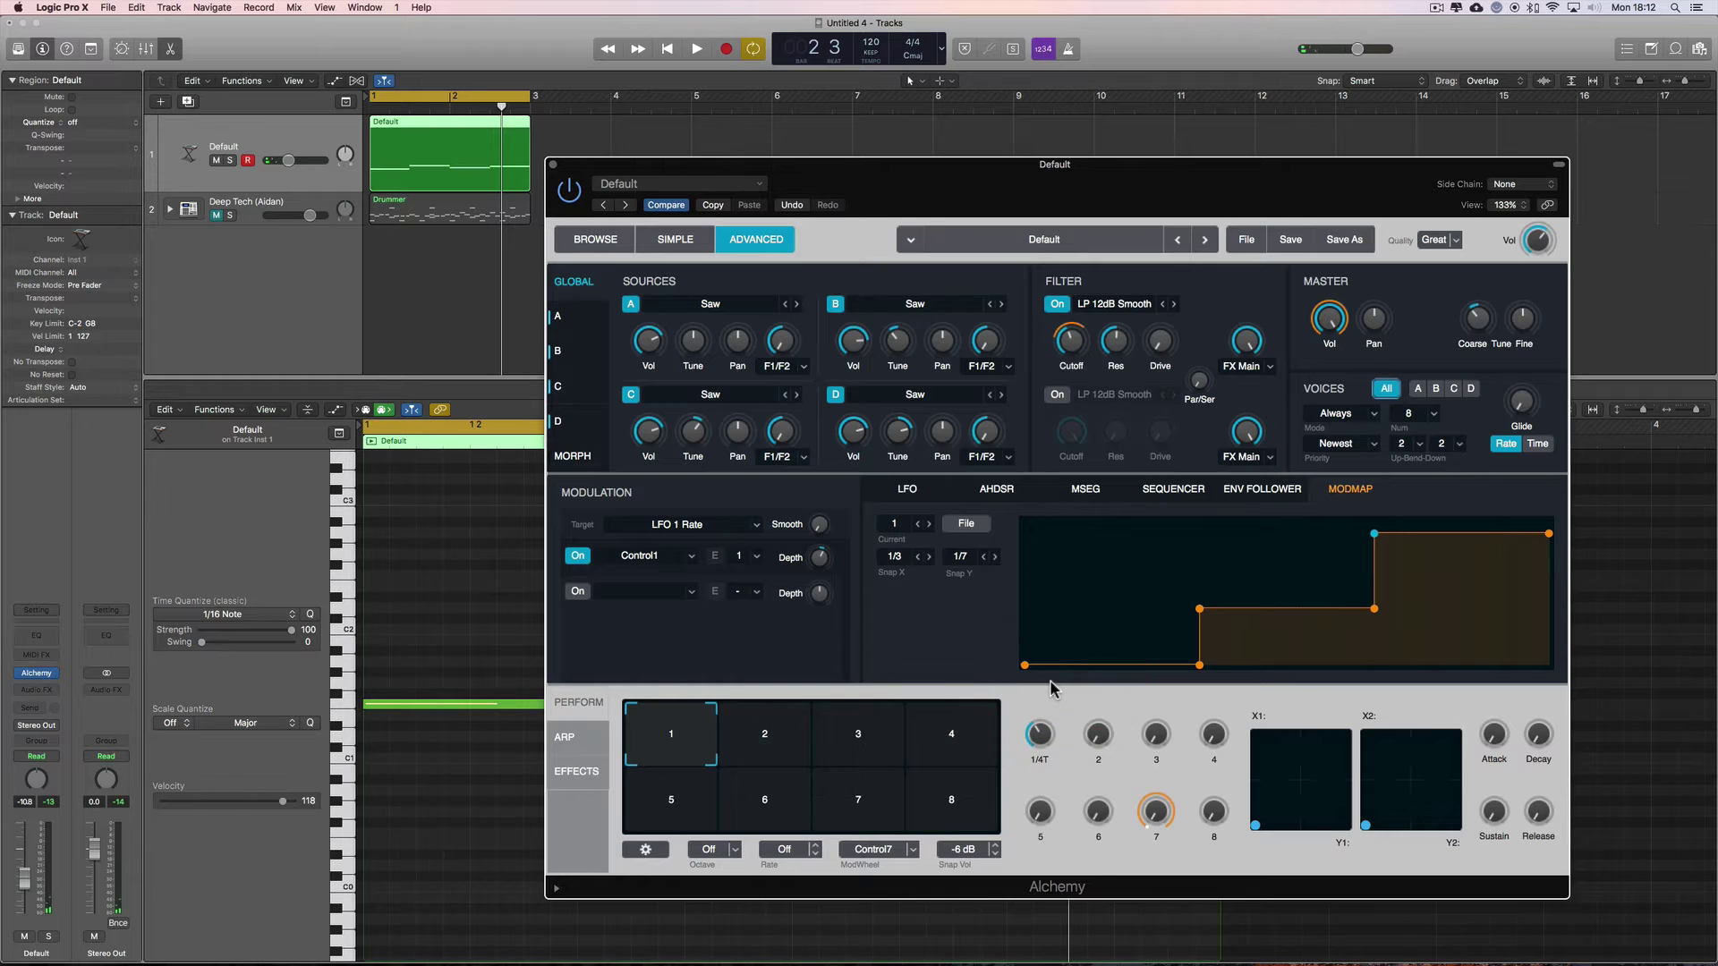
key("space")
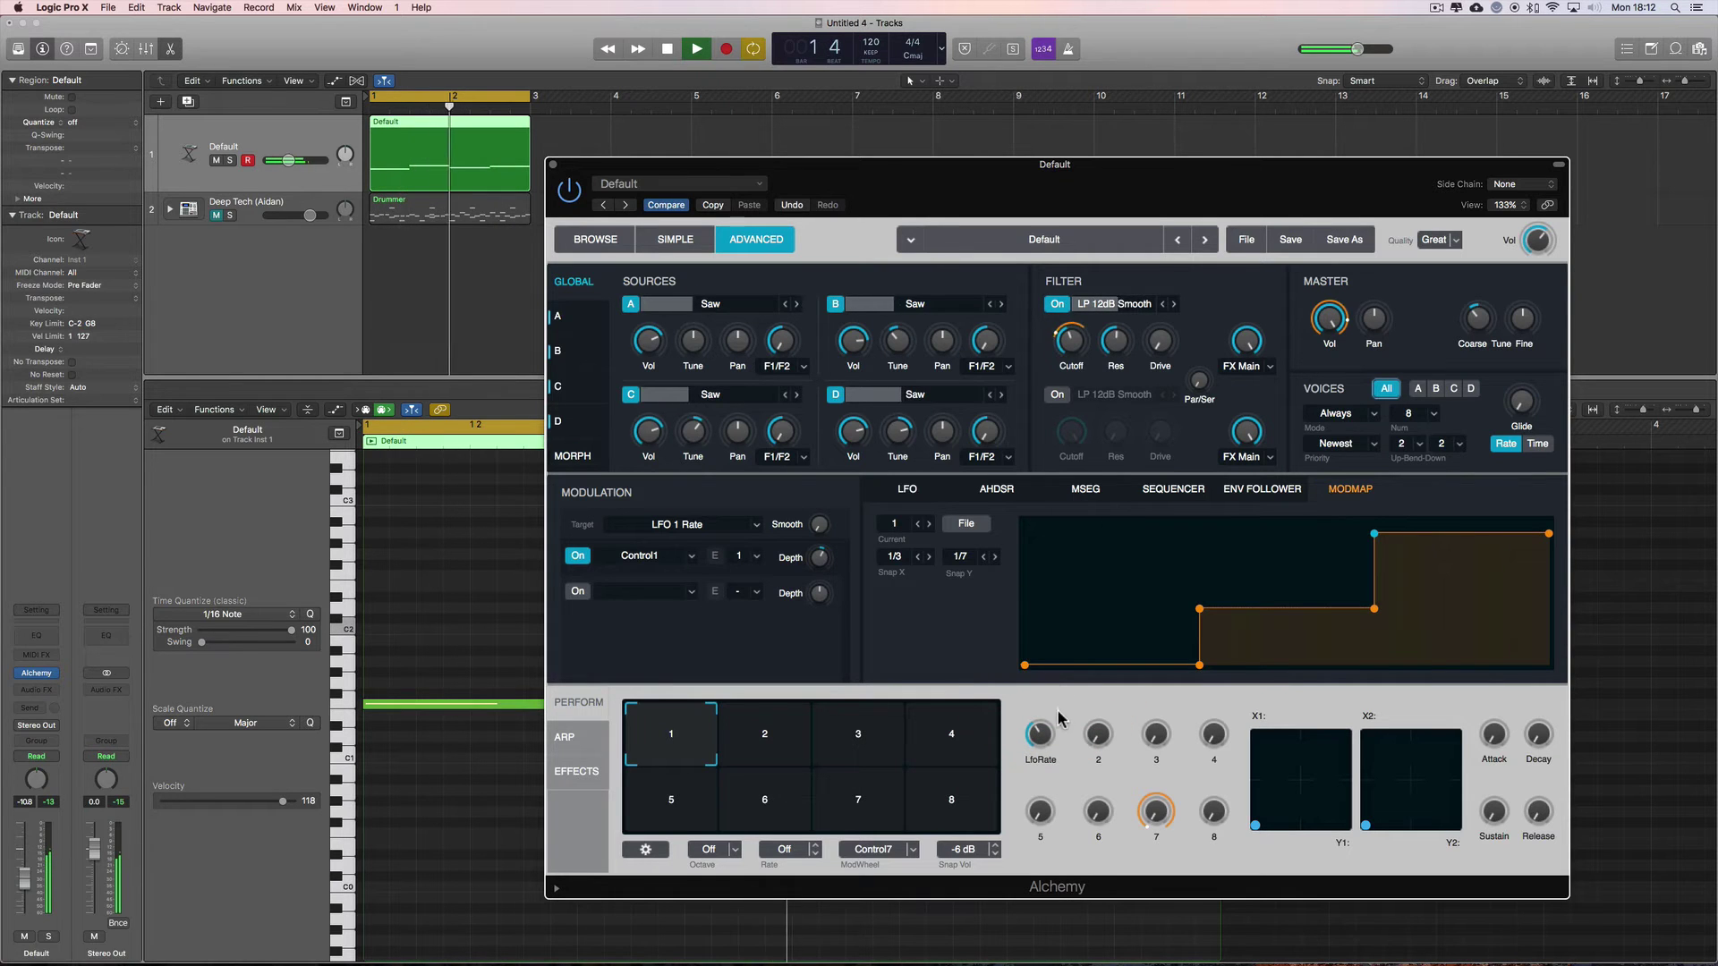
mouse_move(1047, 739)
key("space")
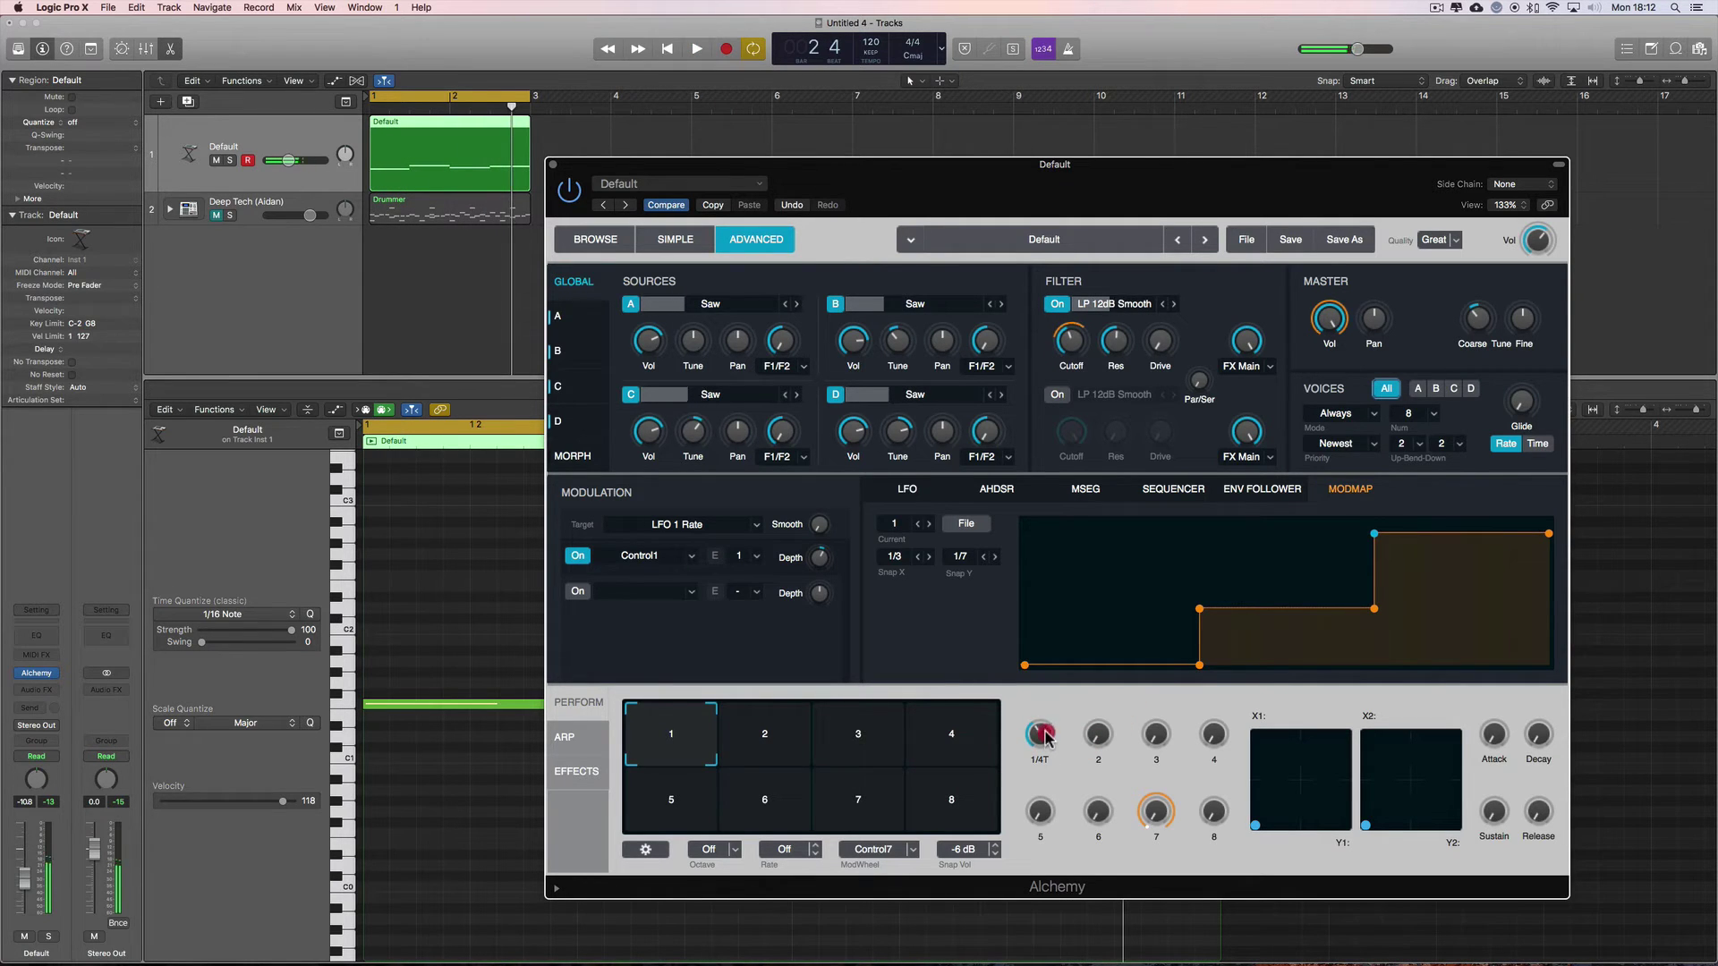
left_click_drag(1046, 739, 1046, 691)
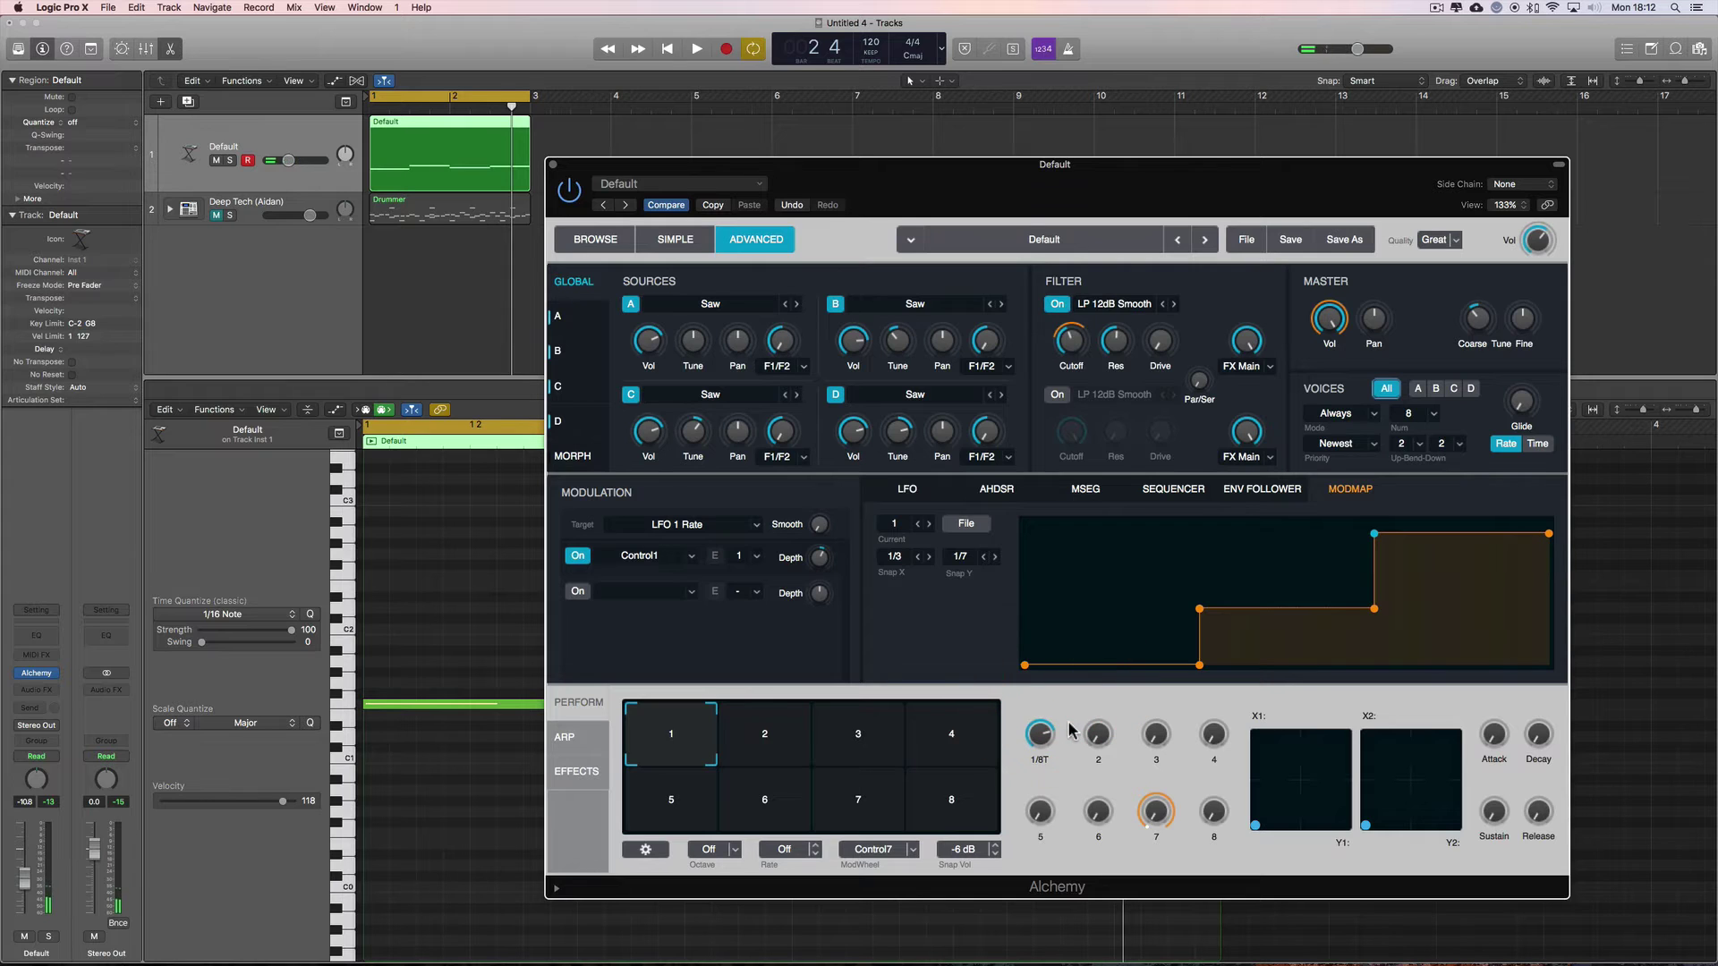
key("space")
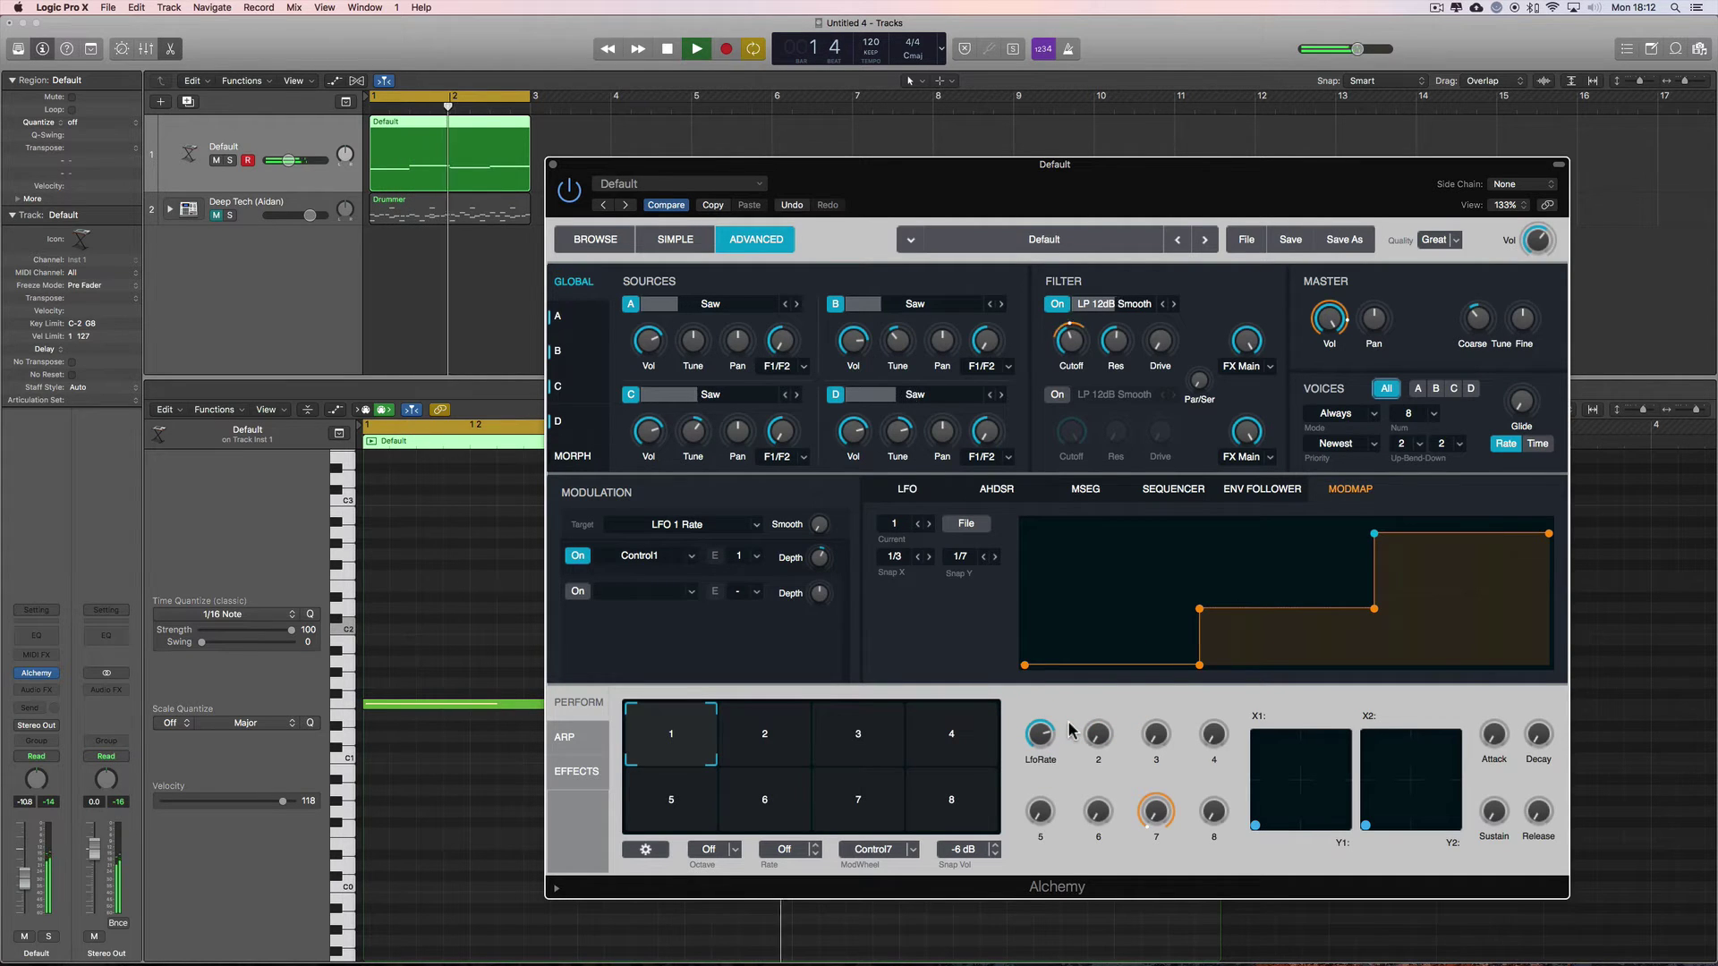
key("space")
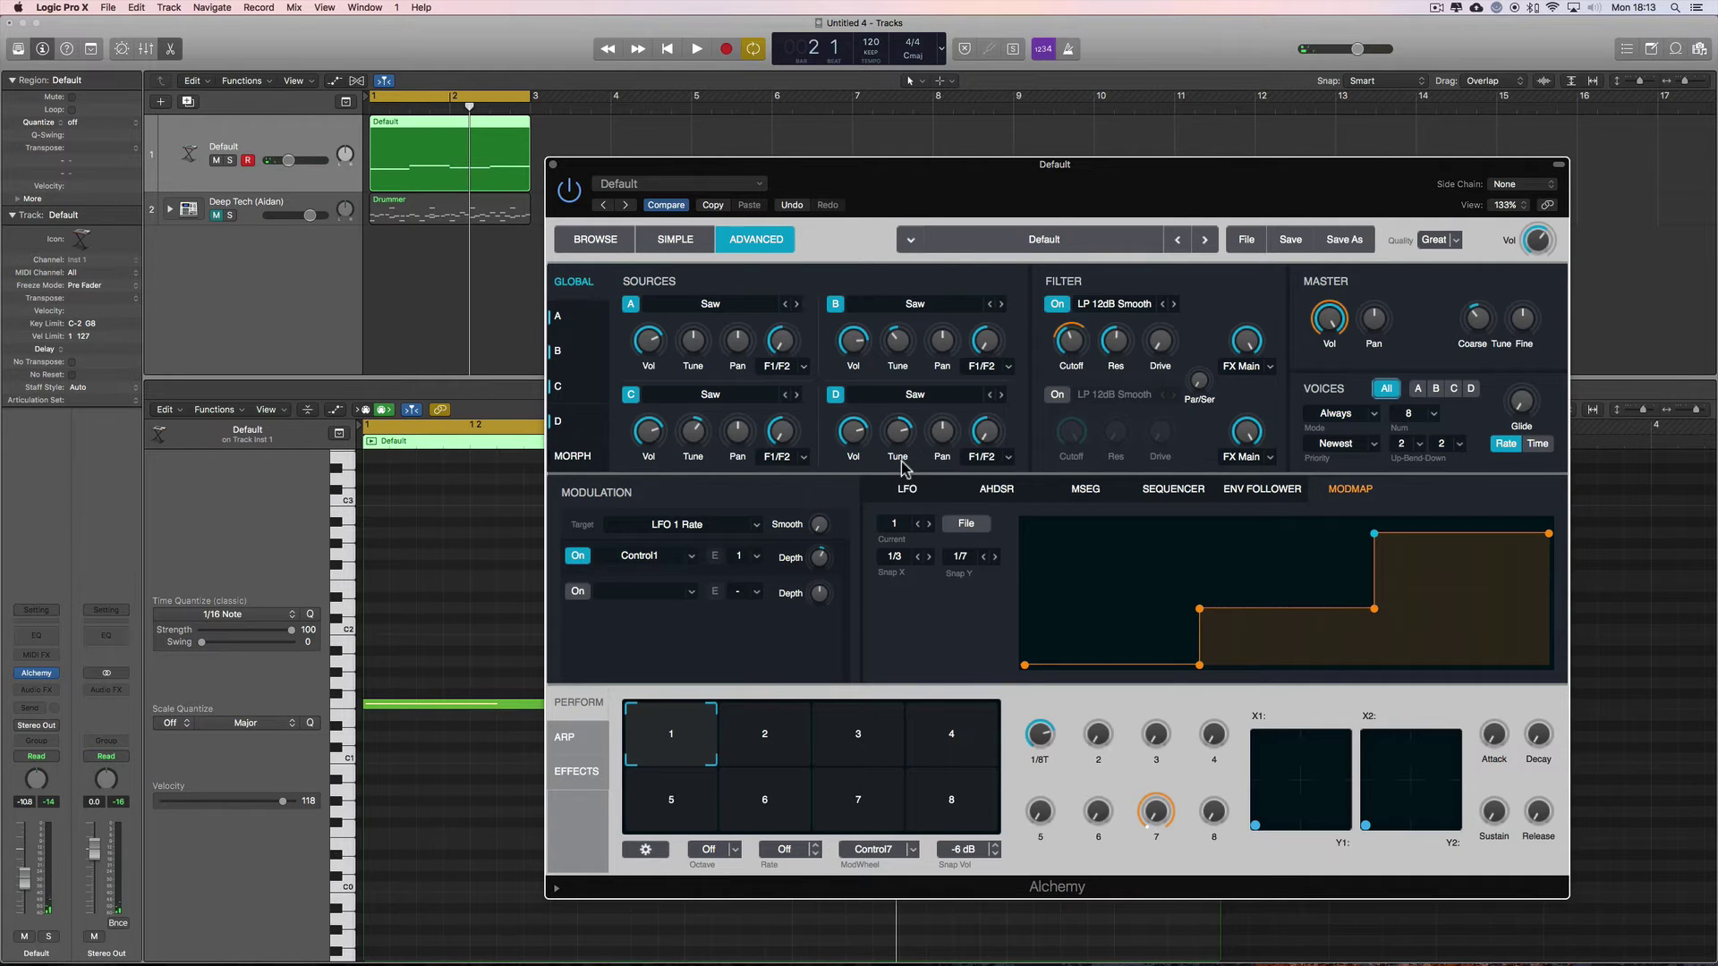
Move the Alchemy window aside and show the region's LfoRate automation area in the Piano Roll.
left_click_drag(624, 172, 1472, 226)
left_click(336, 408)
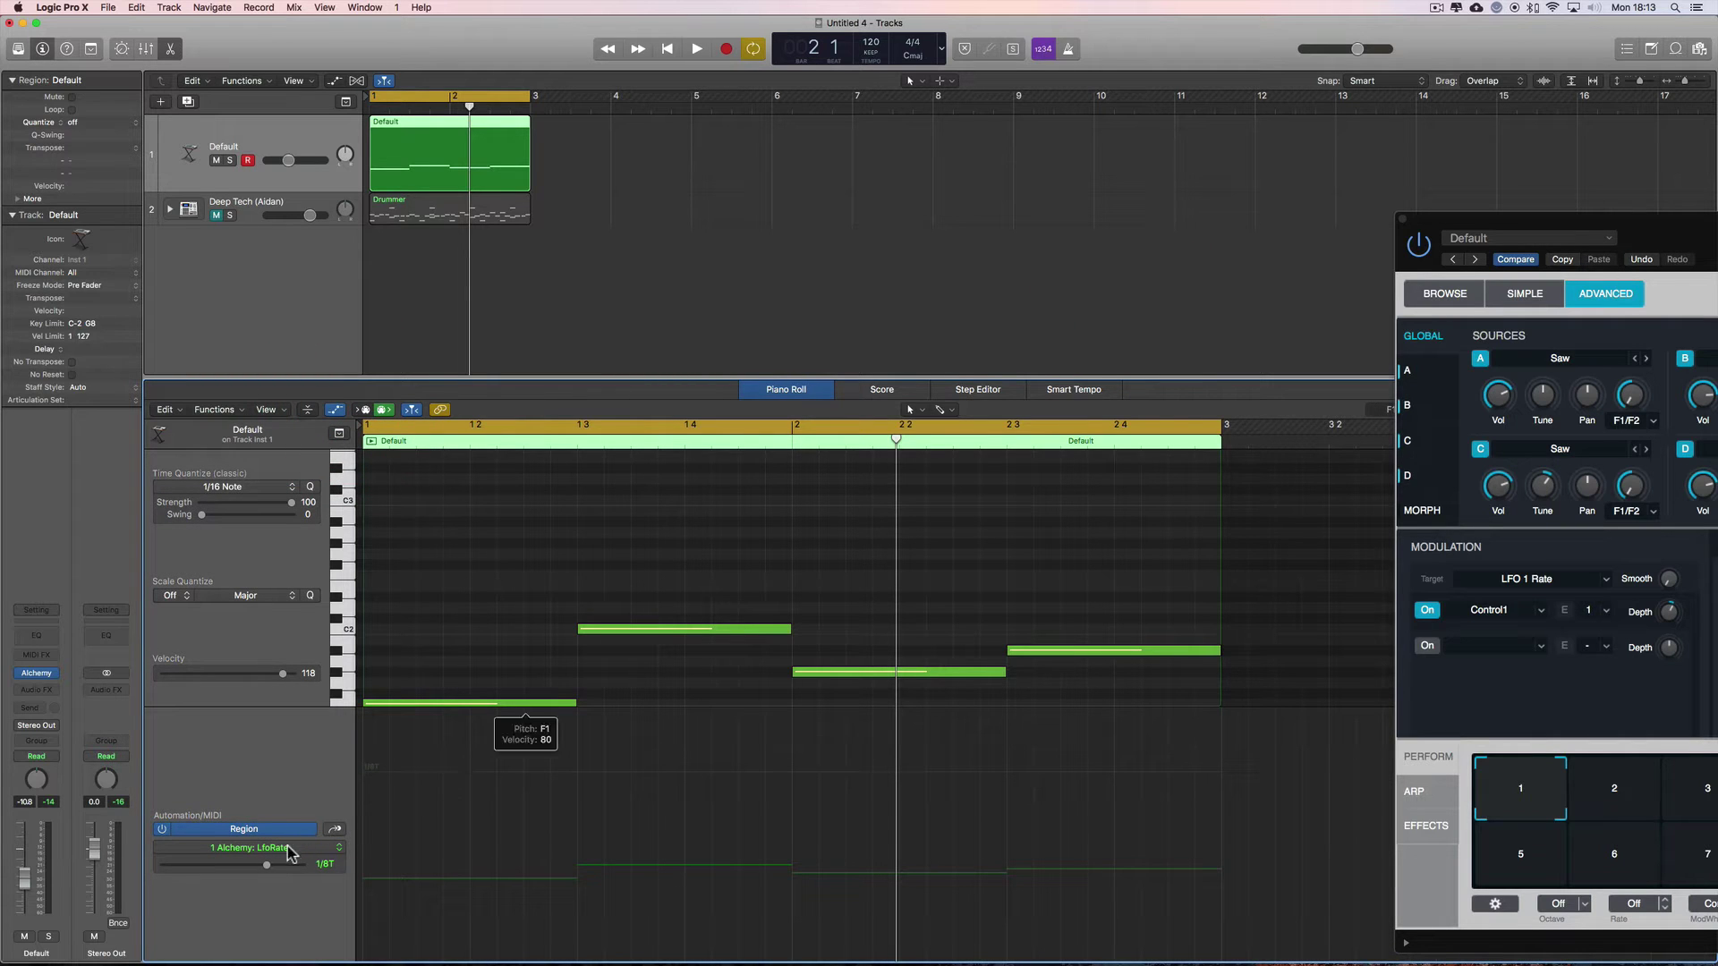
Bring the Alchemy window back into view and rename the LfoRate performance control as wobble.
left_click_drag(1458, 226, 545, 217)
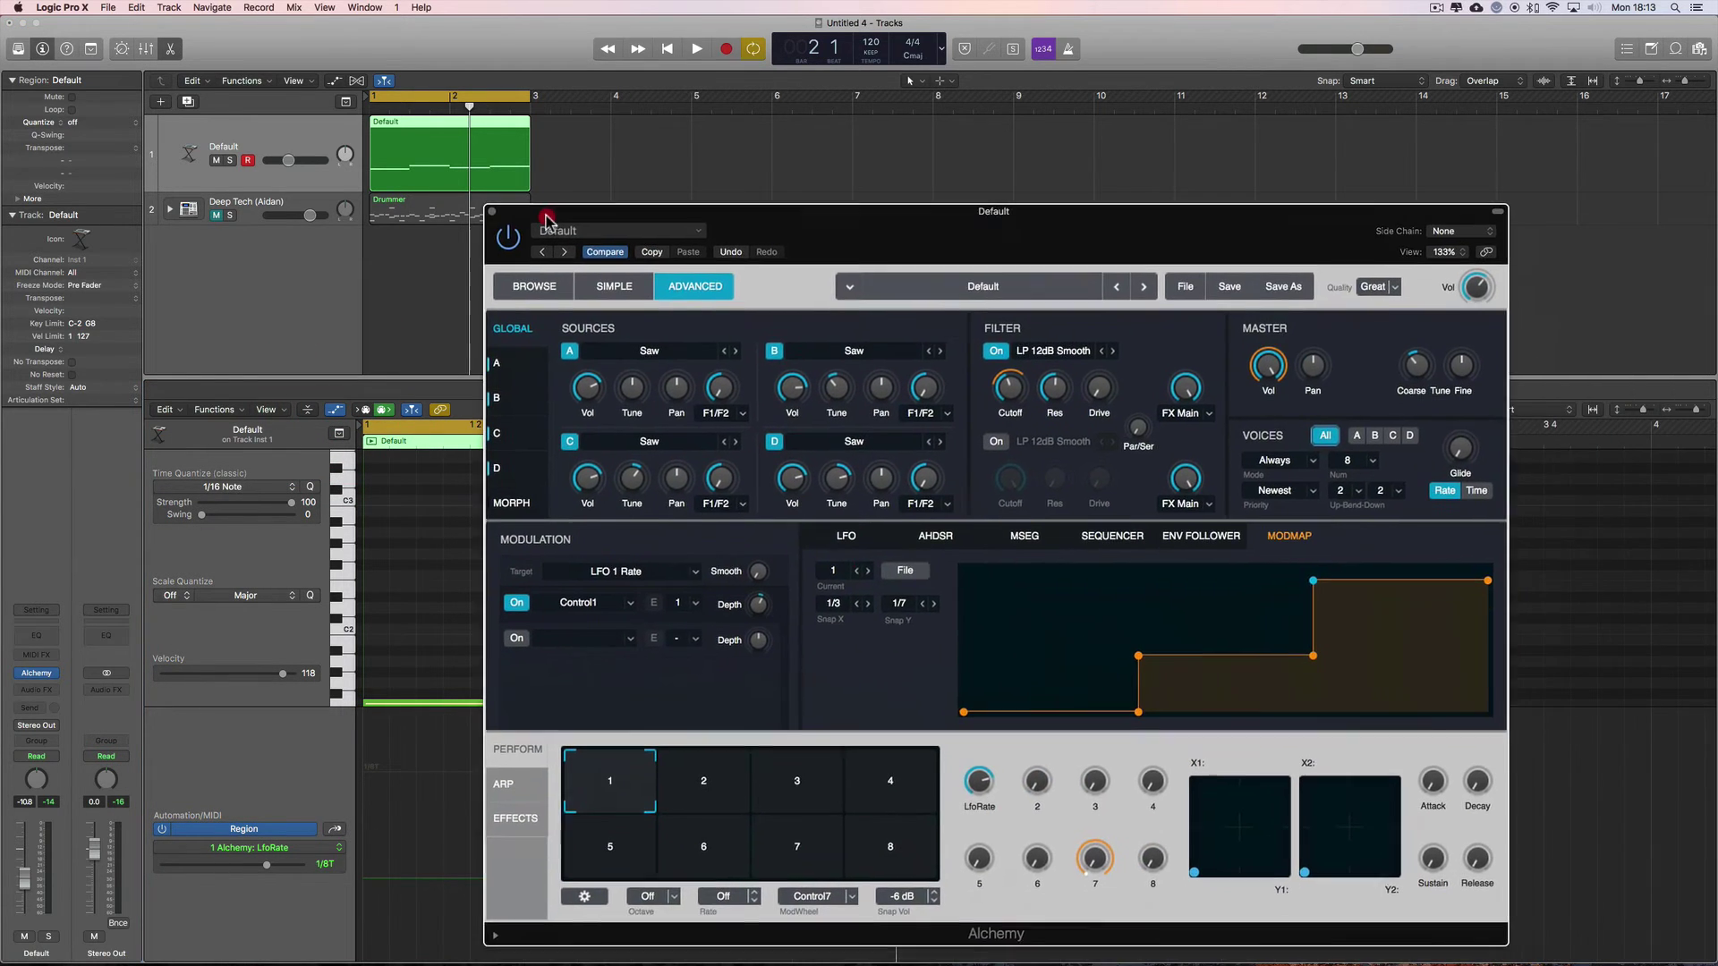
double_click(976, 808)
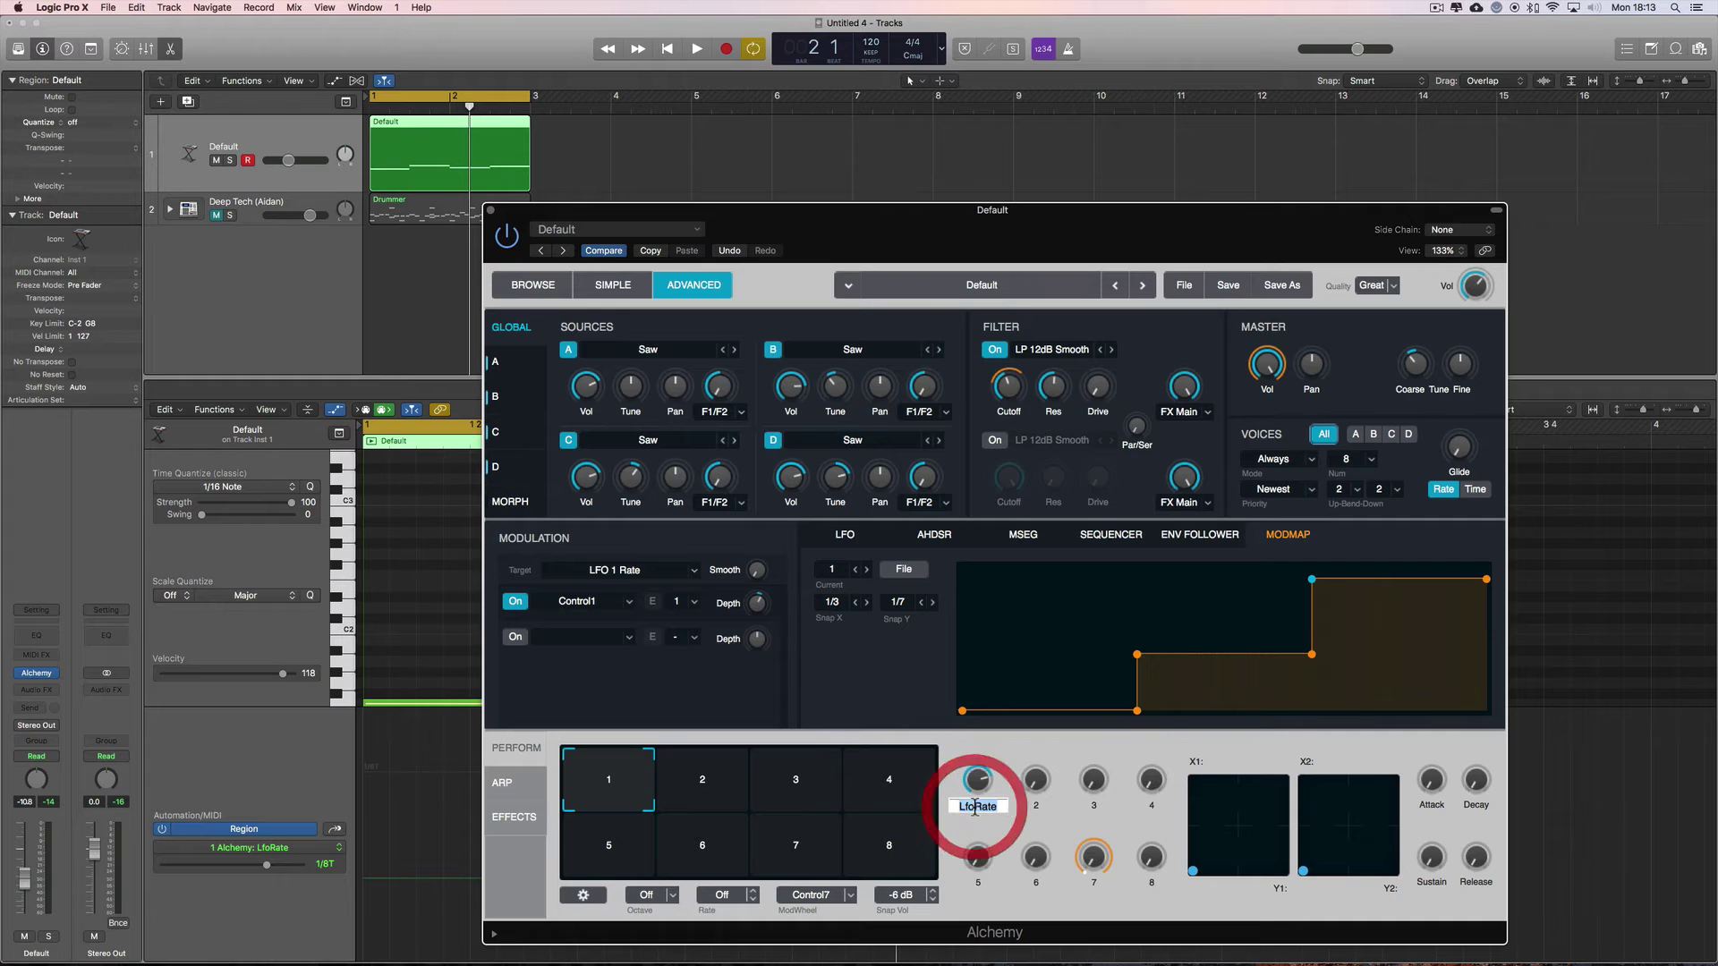
type("wobble")
key("Return")
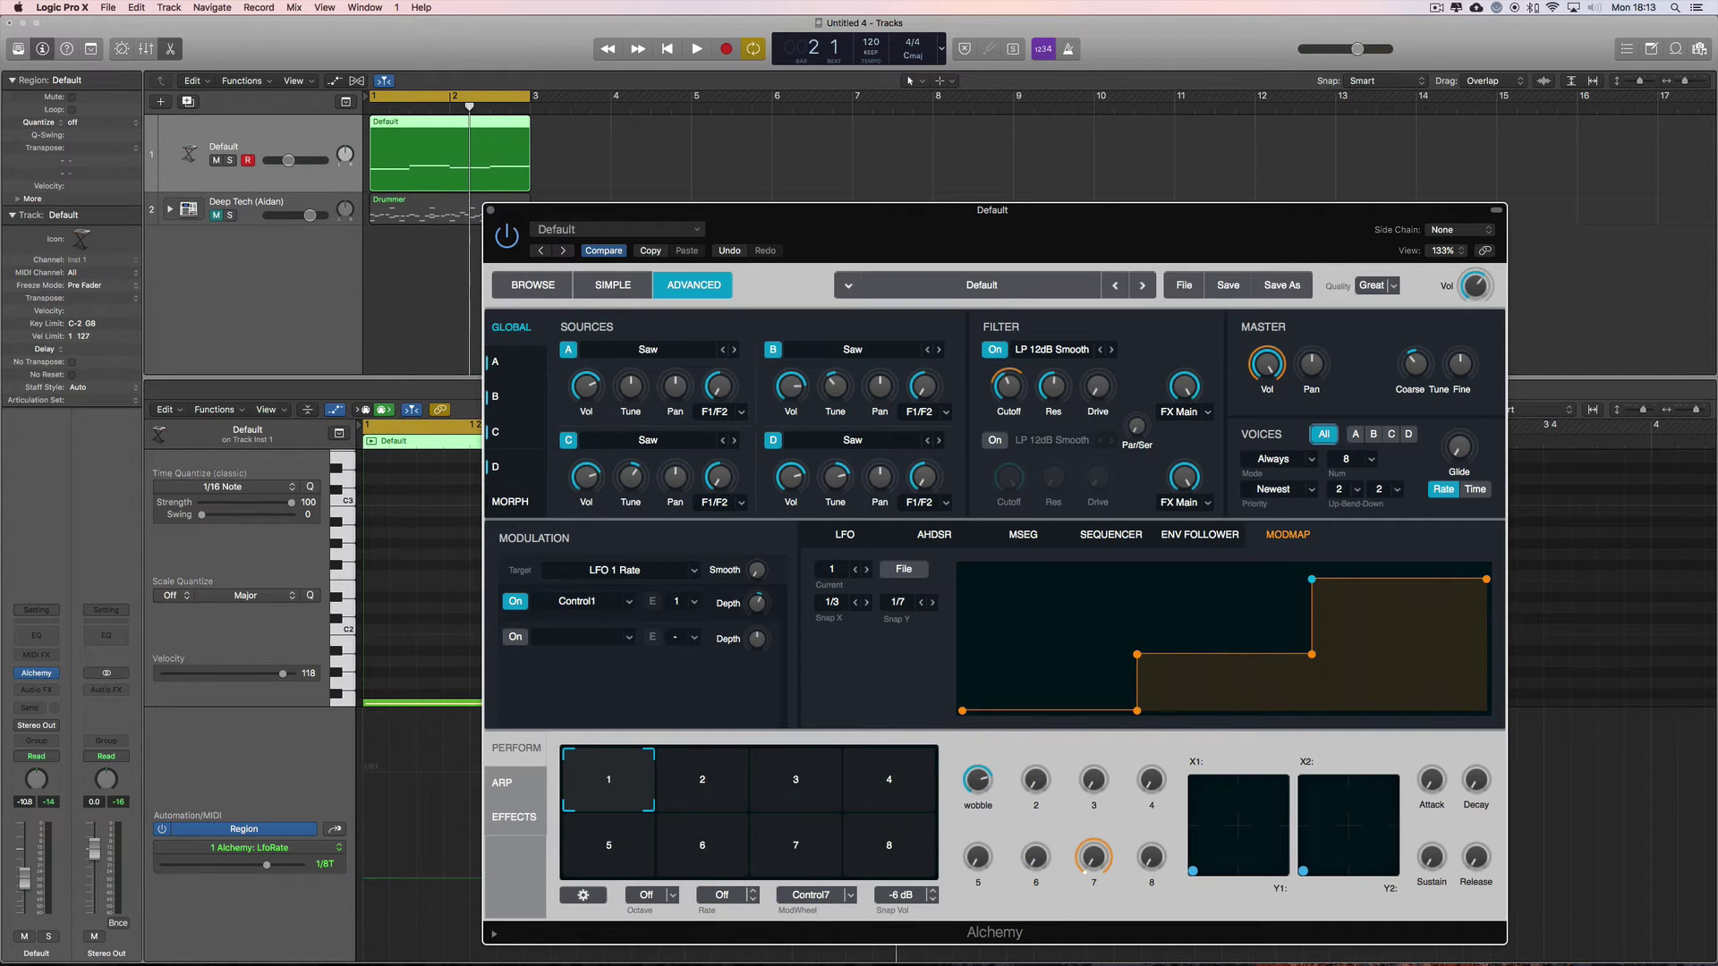
Raise the filter's Drive and lower the Default track's volume to -12.0 dB while auditioning the loop.
left_click(1097, 386)
left_click(1093, 273)
key("space")
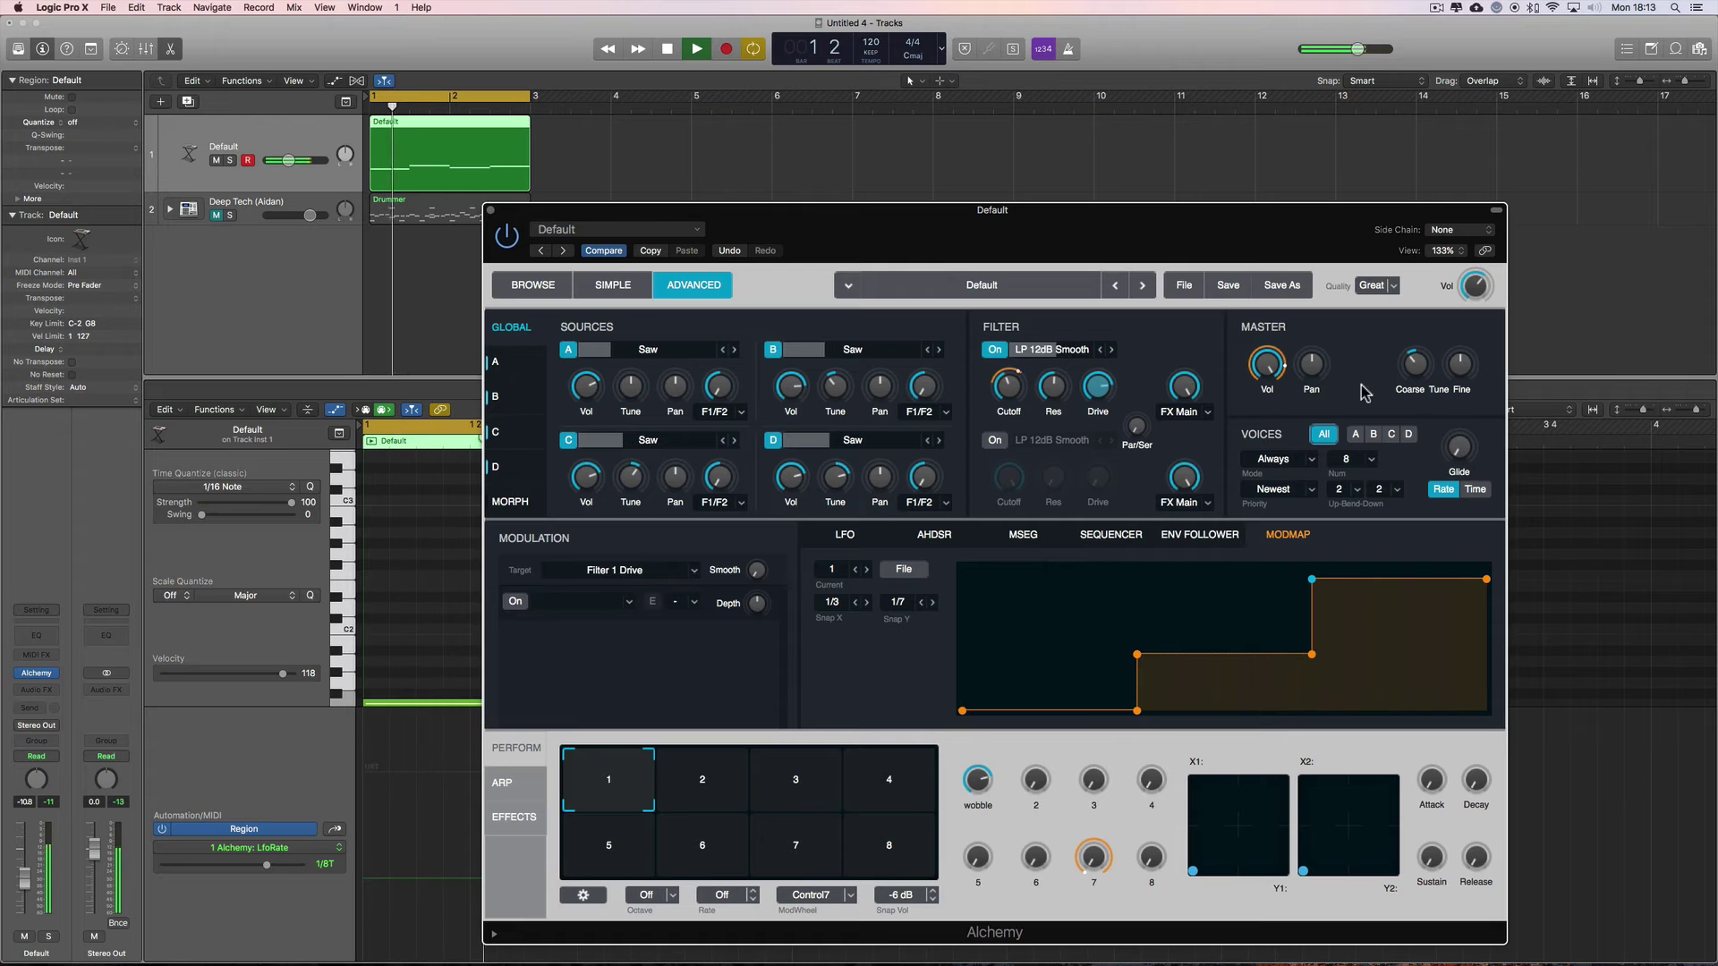
left_click_drag(295, 168, 291, 168)
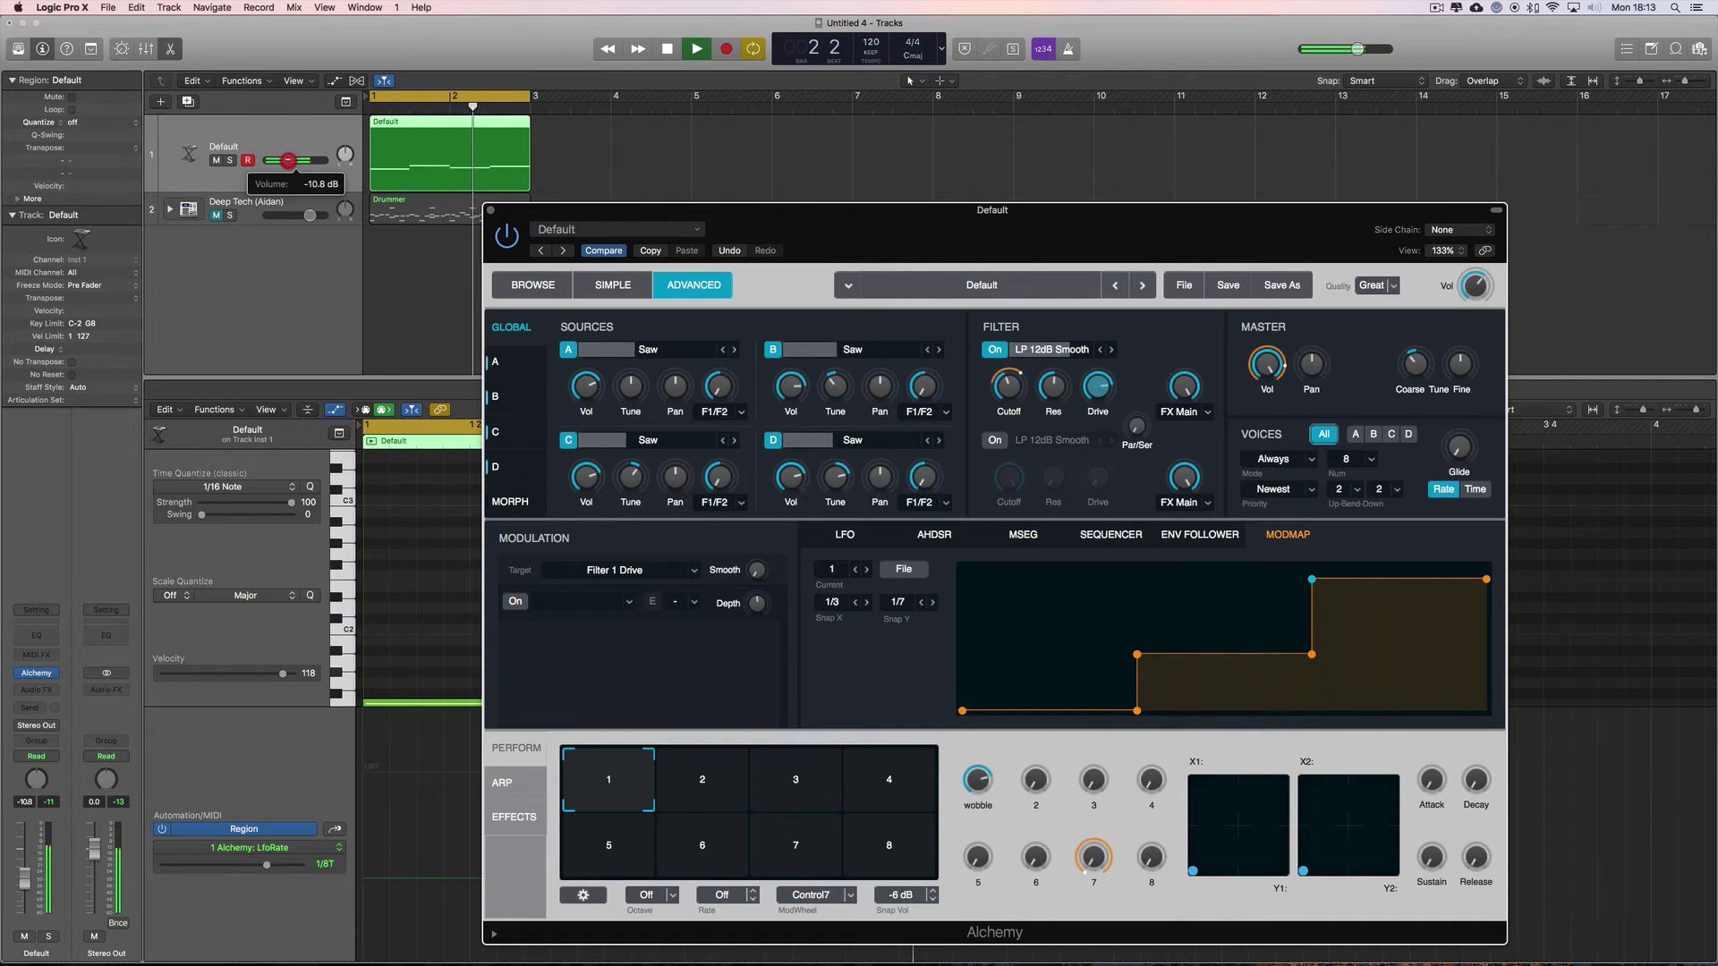
key("space")
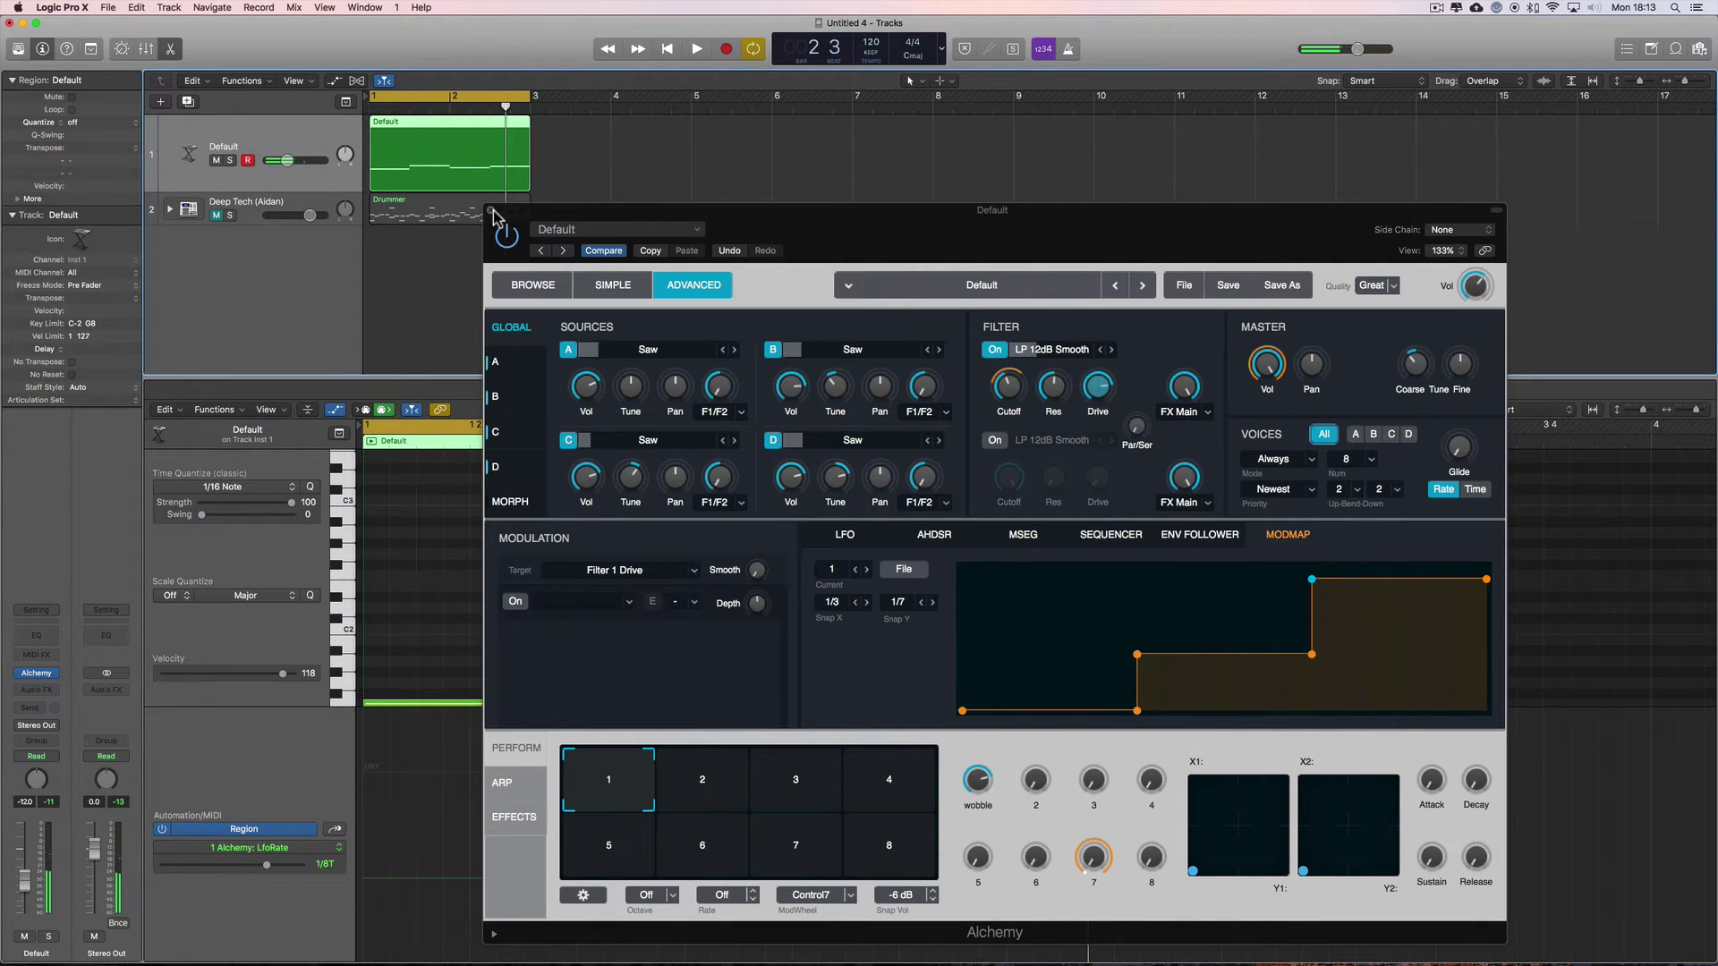
Examine the Alchemy parameters available for region automation, including the Filter 1 group, with the Alchemy window moved aside.
left_click_drag(605, 225, 1272, 203)
mouse_move(1651, 771)
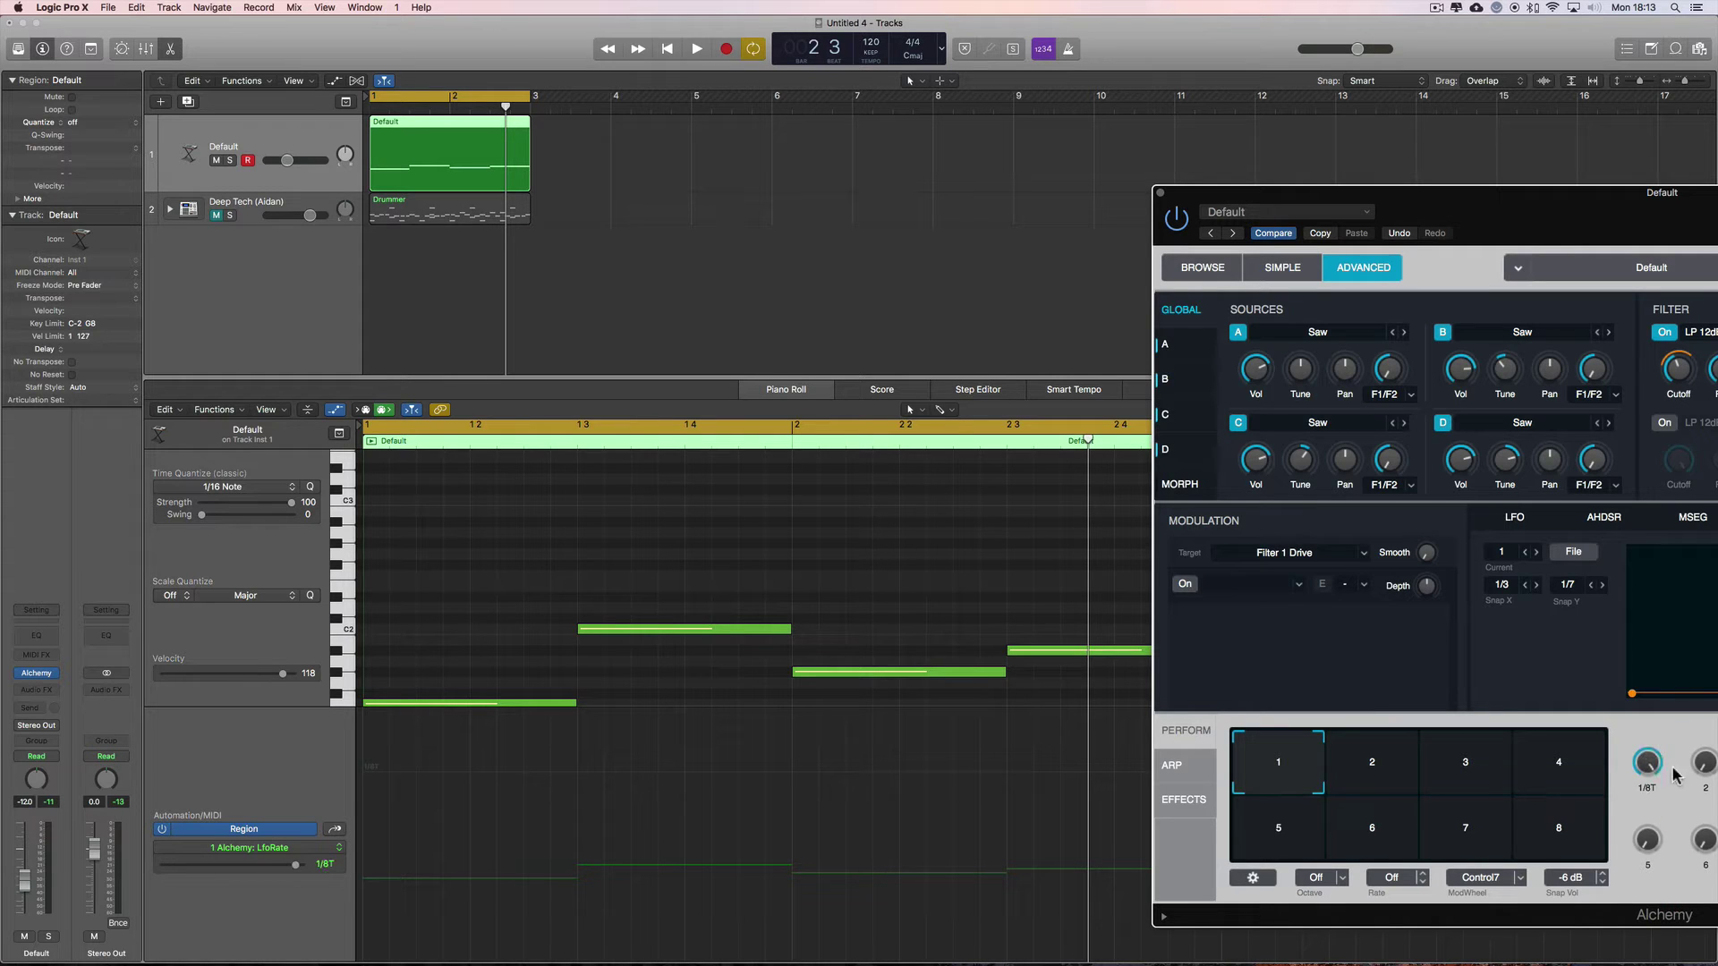
left_click(306, 848)
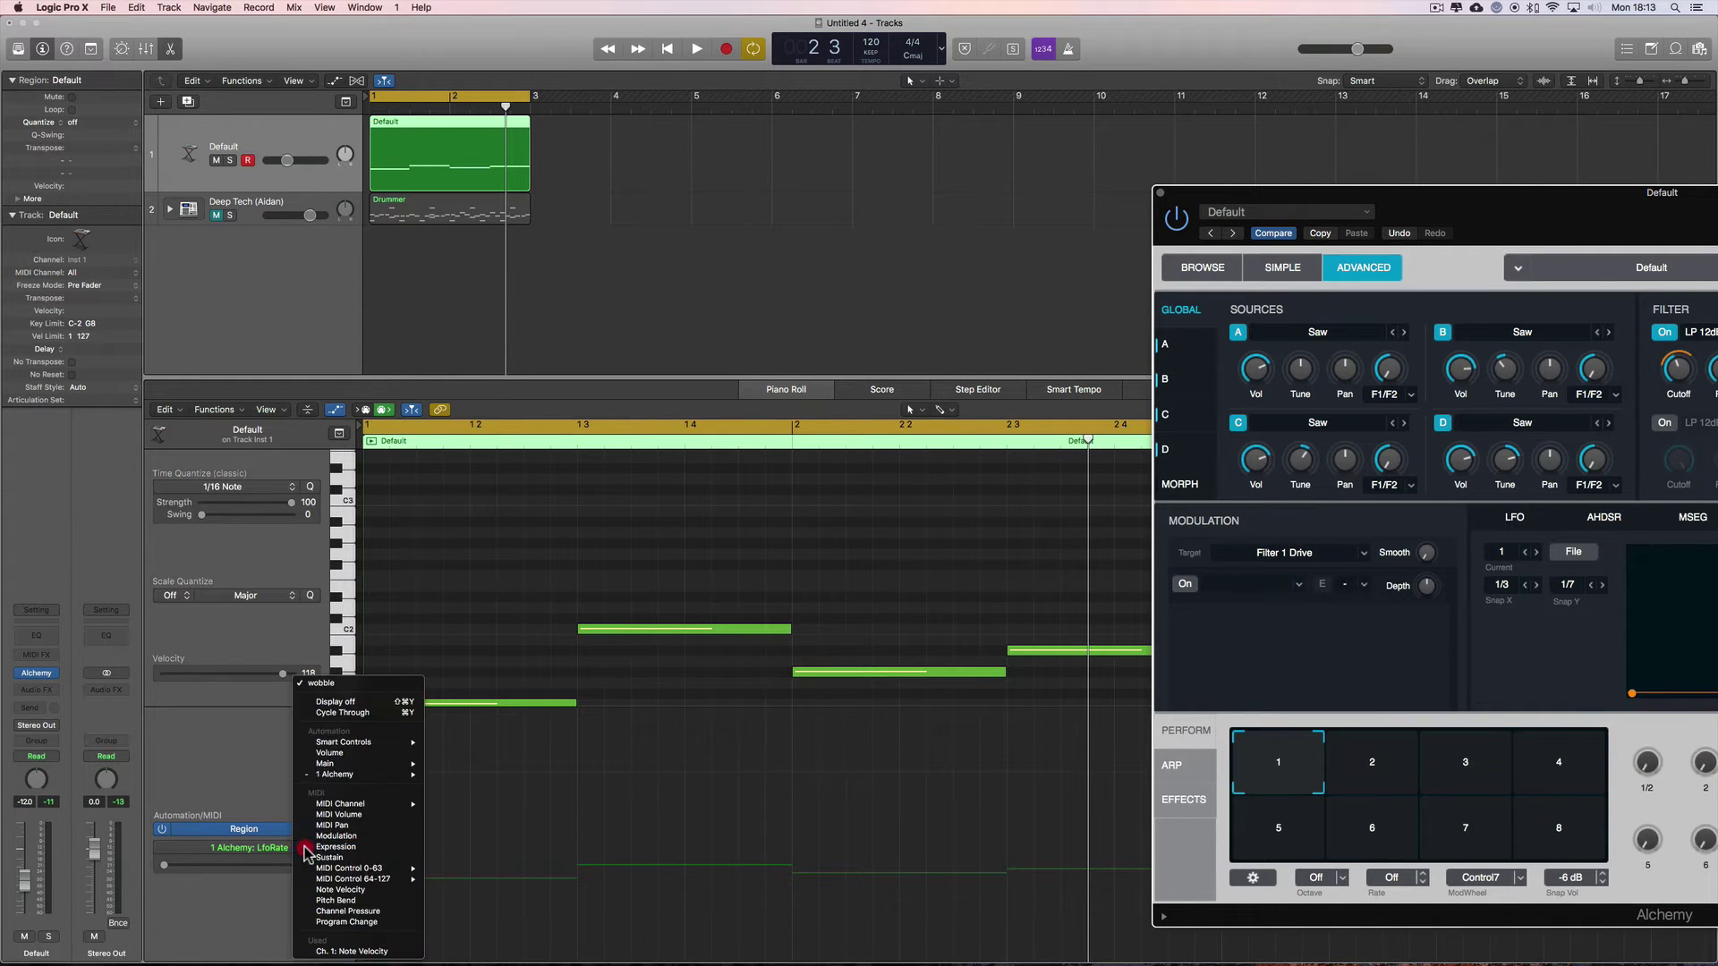
mouse_move(337, 777)
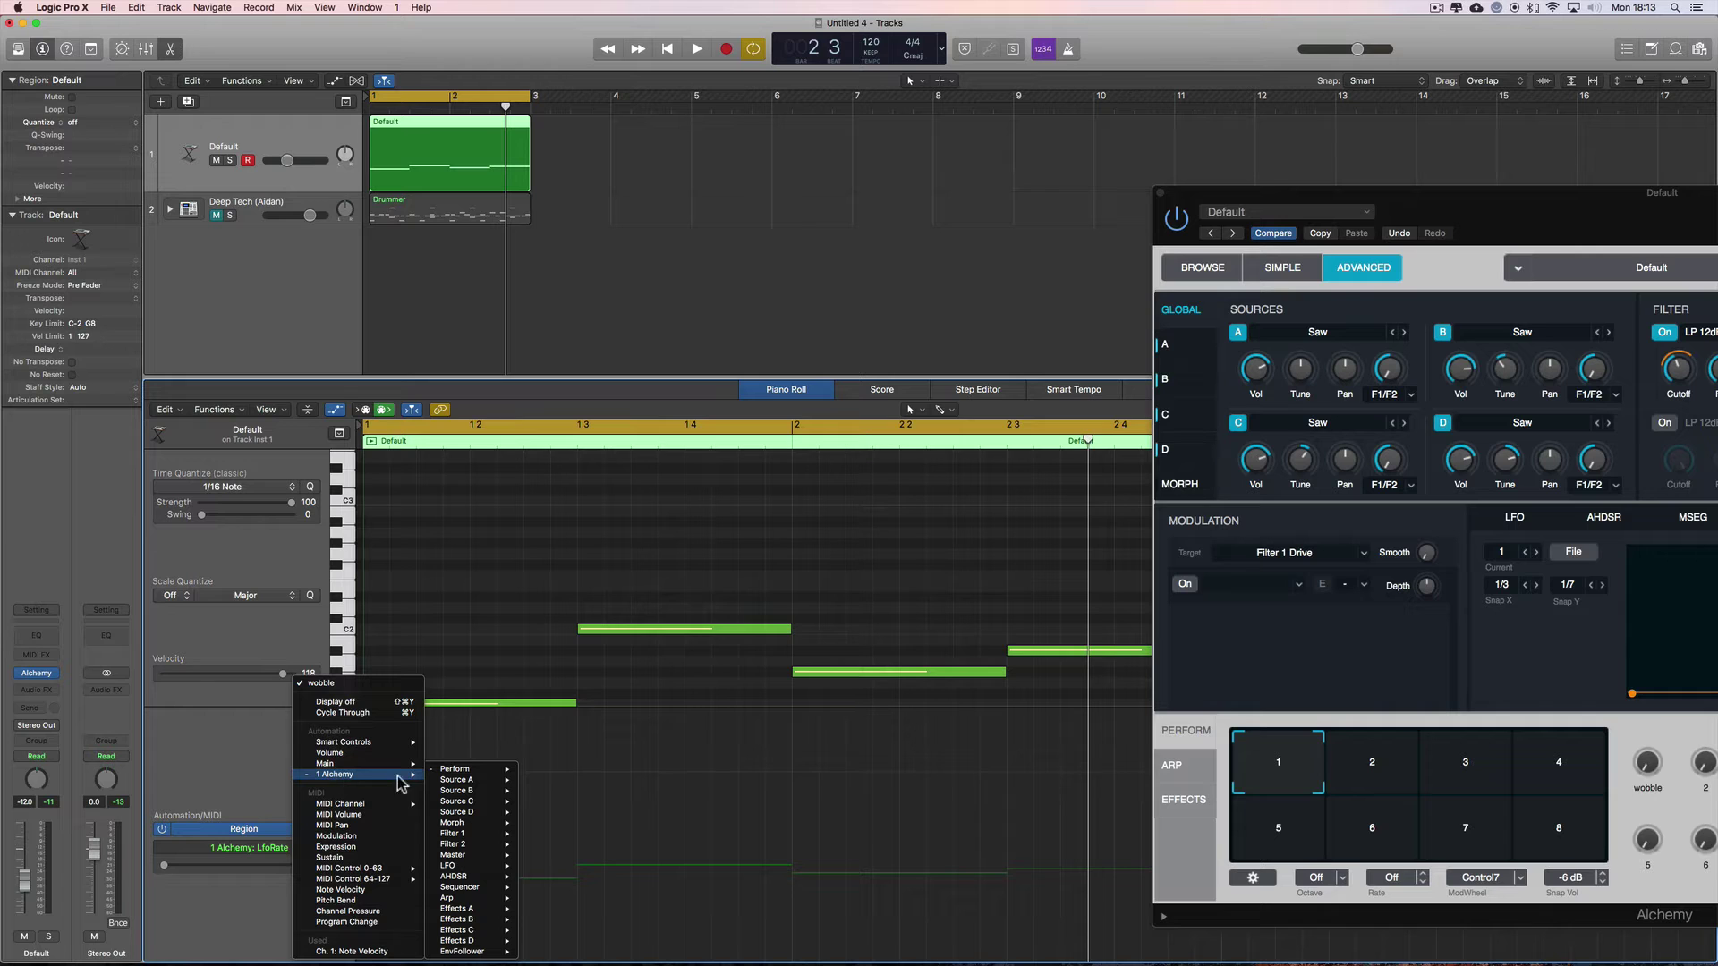
mouse_move(475, 772)
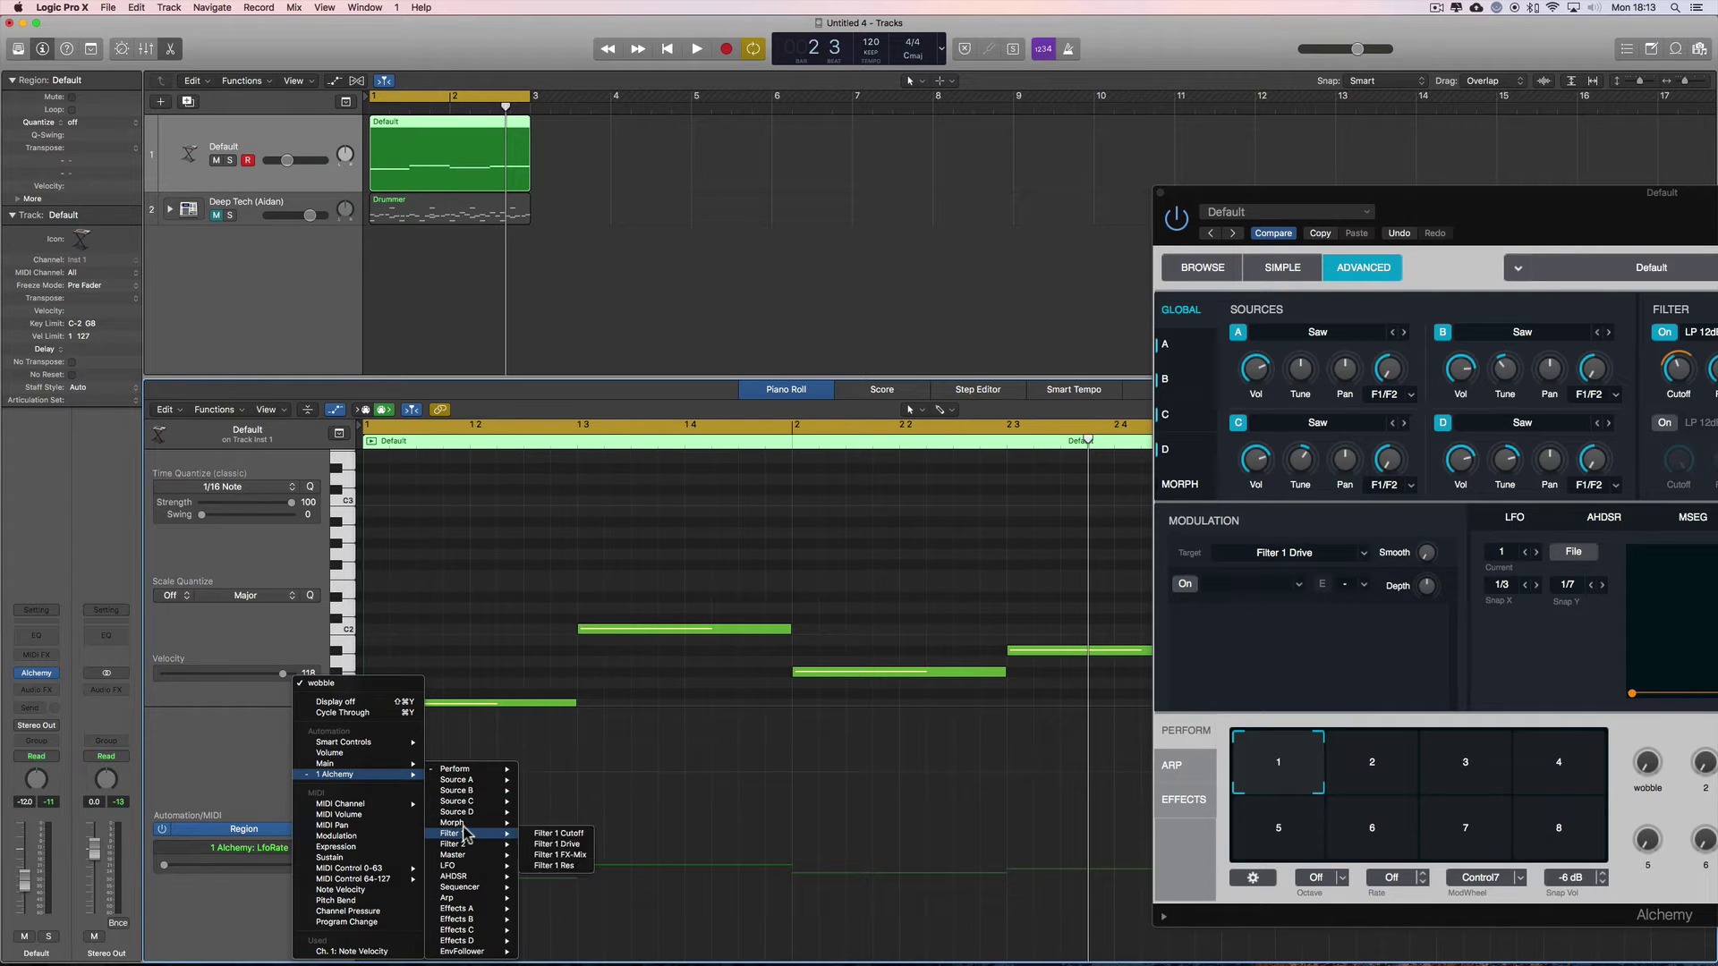
left_click(1409, 215)
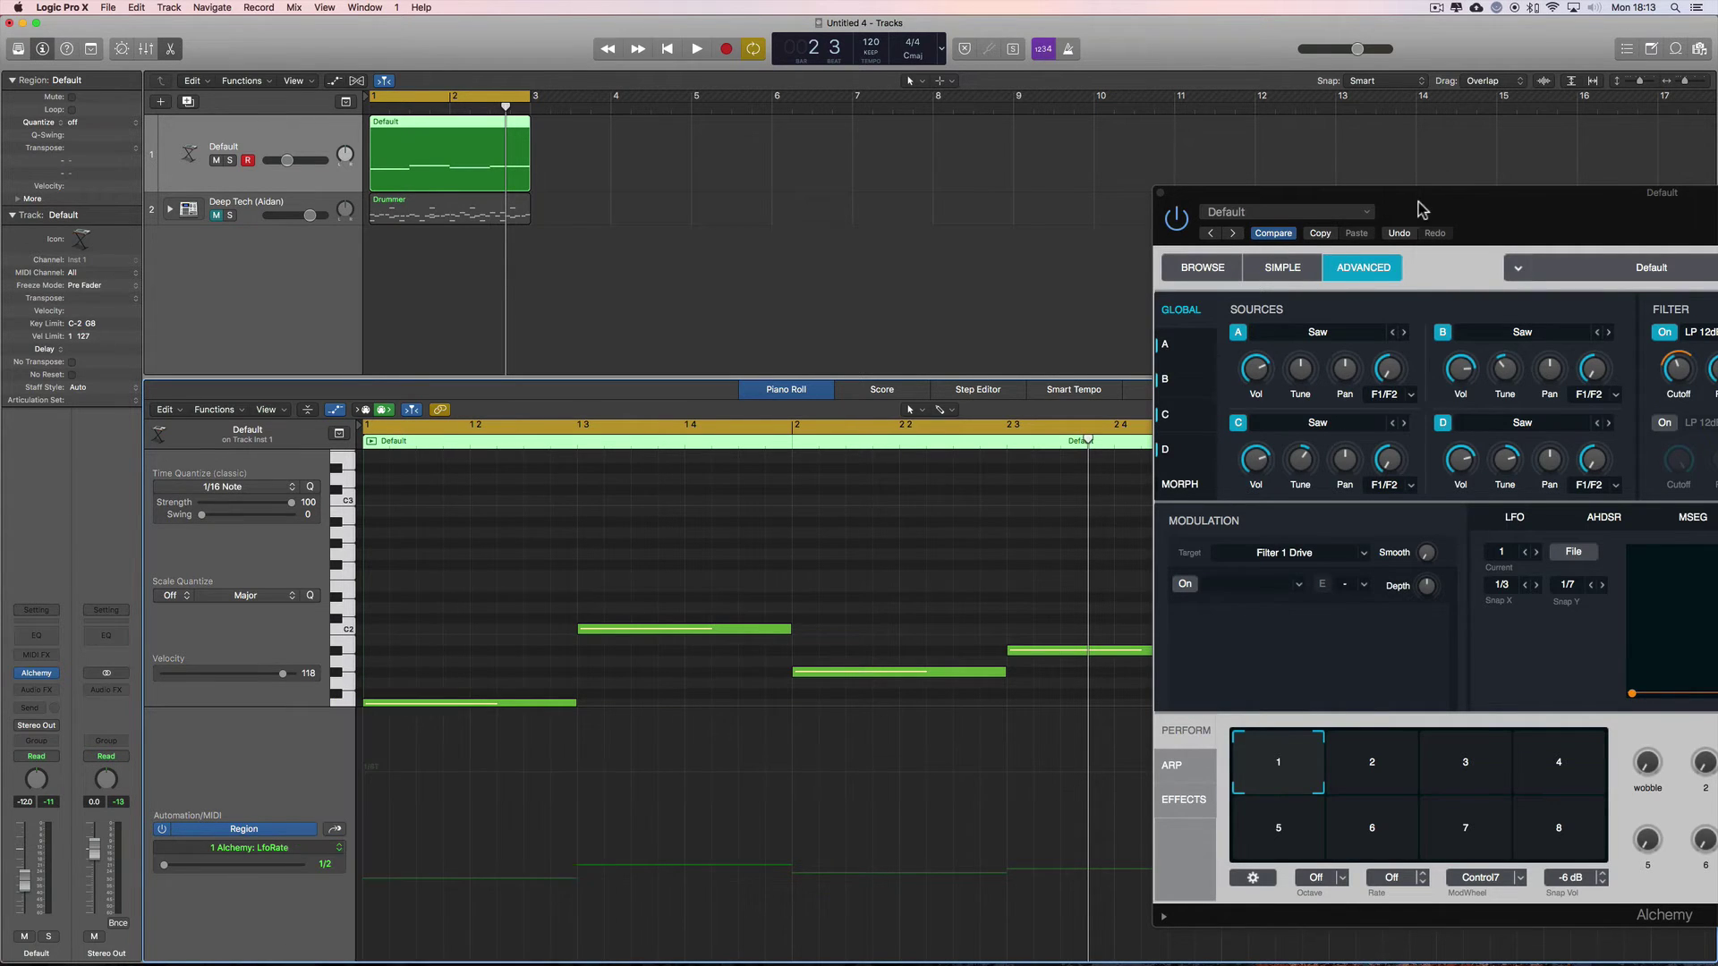
left_click_drag(1419, 211, 861, 228)
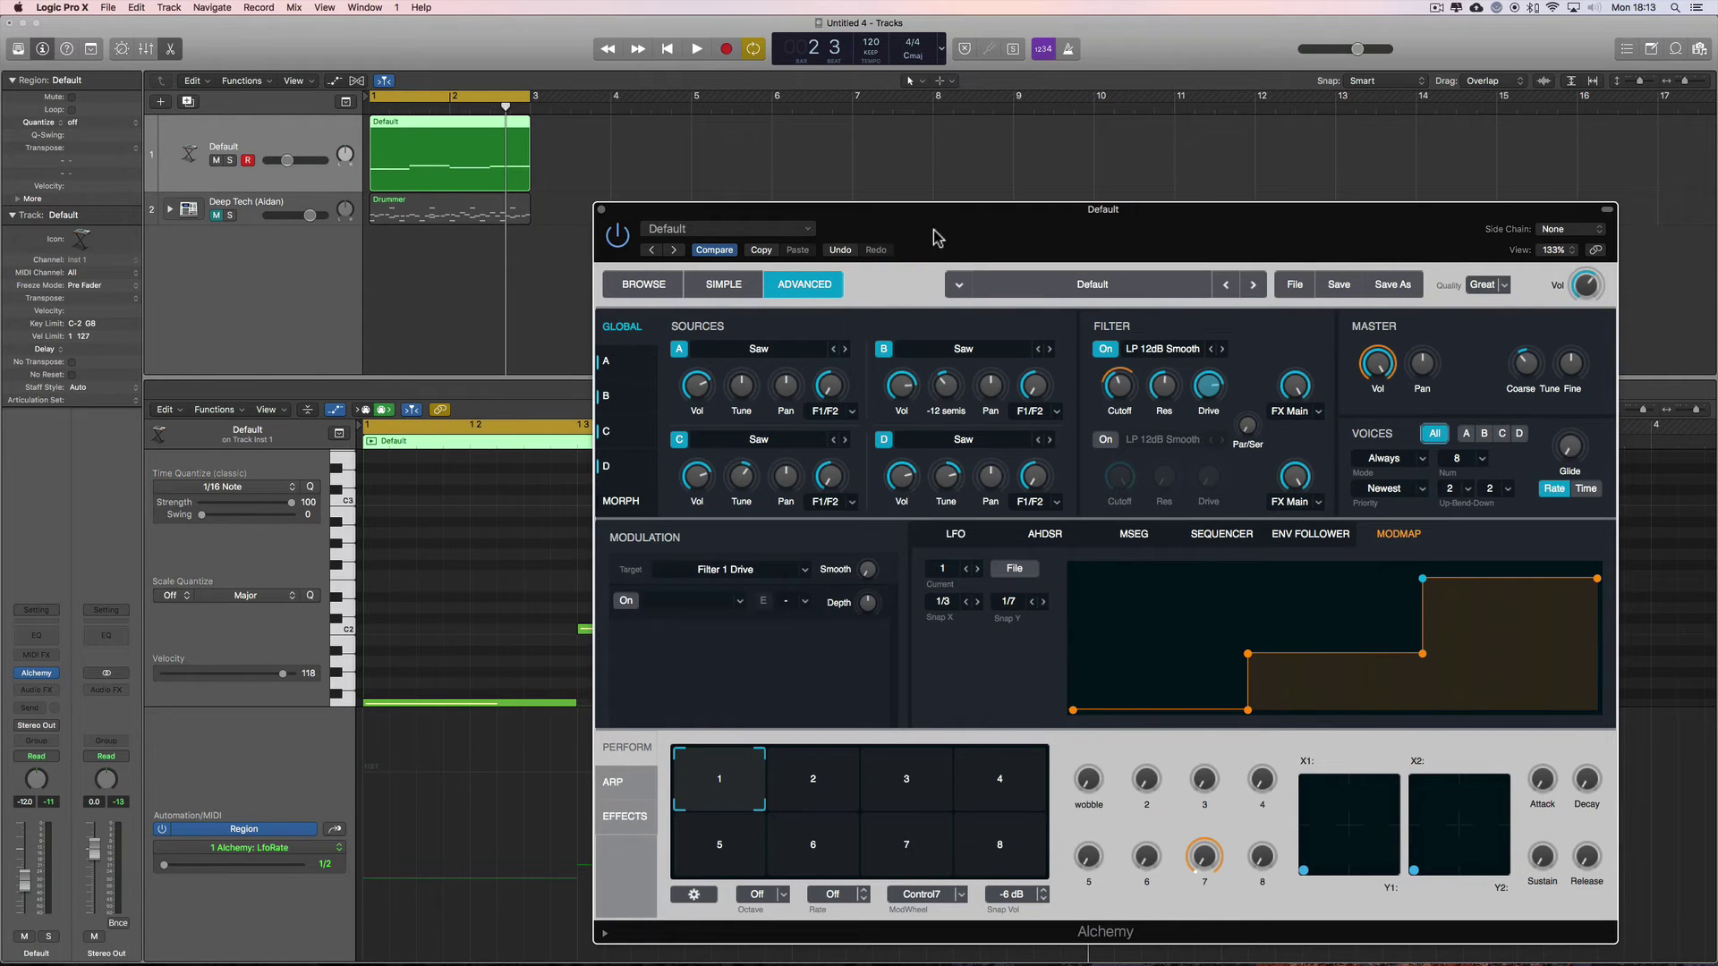
left_click_drag(935, 237, 1510, 216)
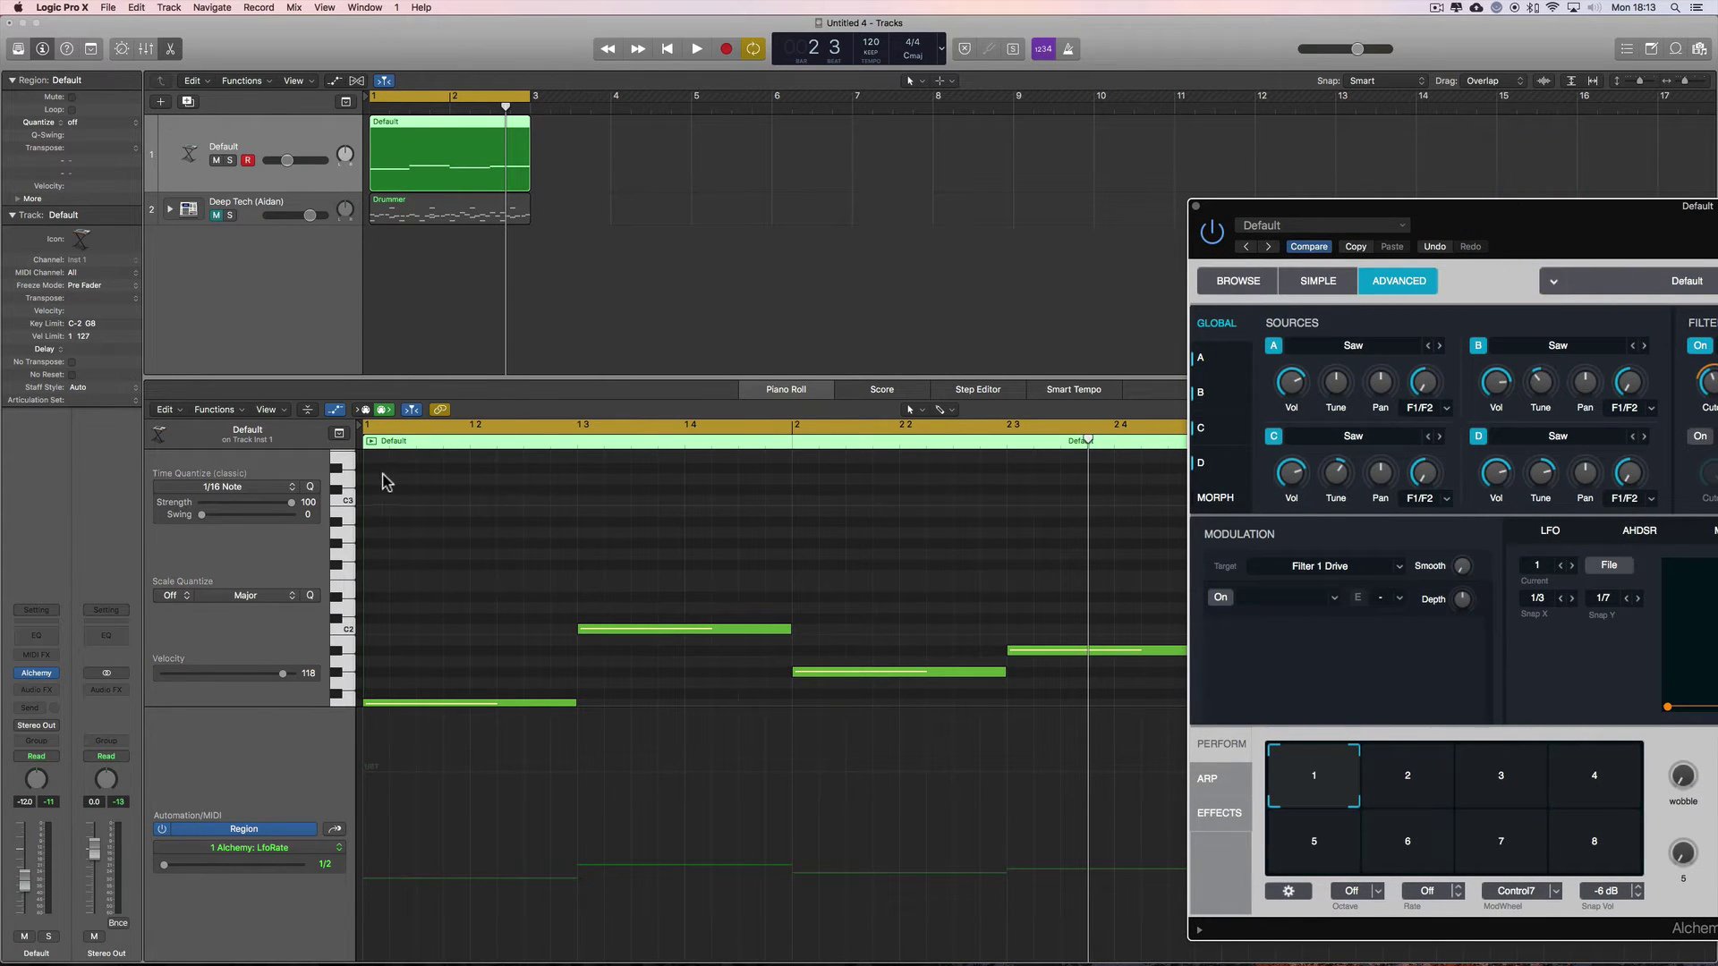
Choose Alchemy's wobble performance control as the region's automation parameter.
left_click(269, 850)
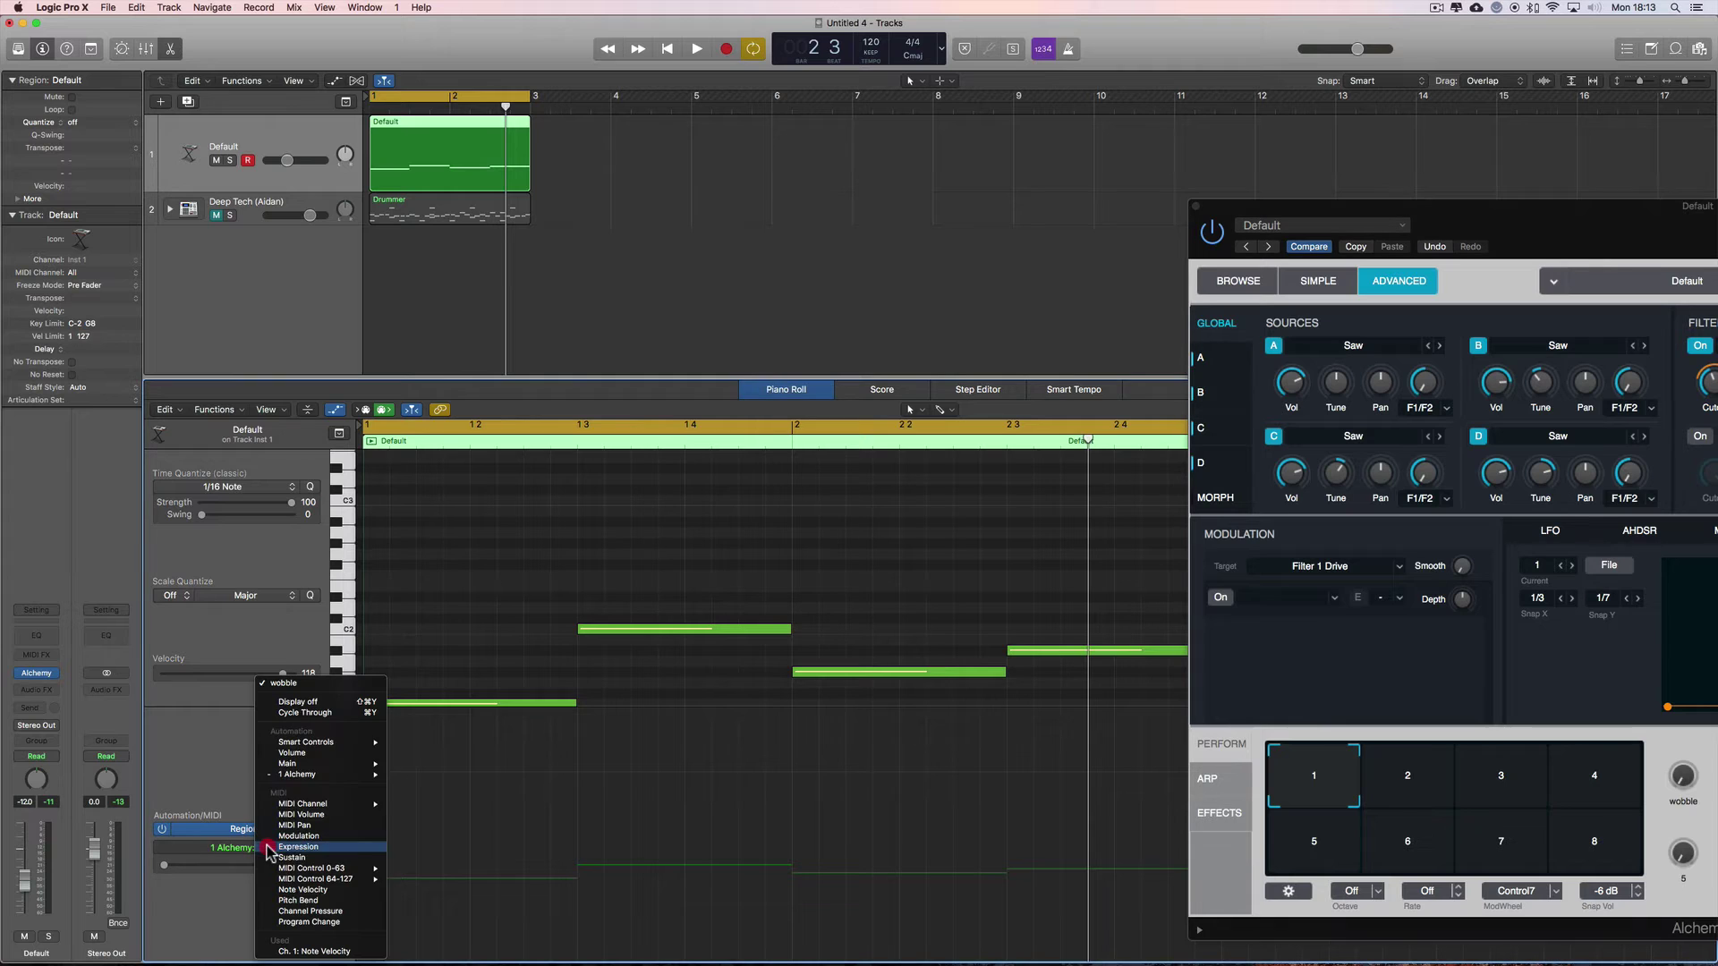
mouse_move(299, 775)
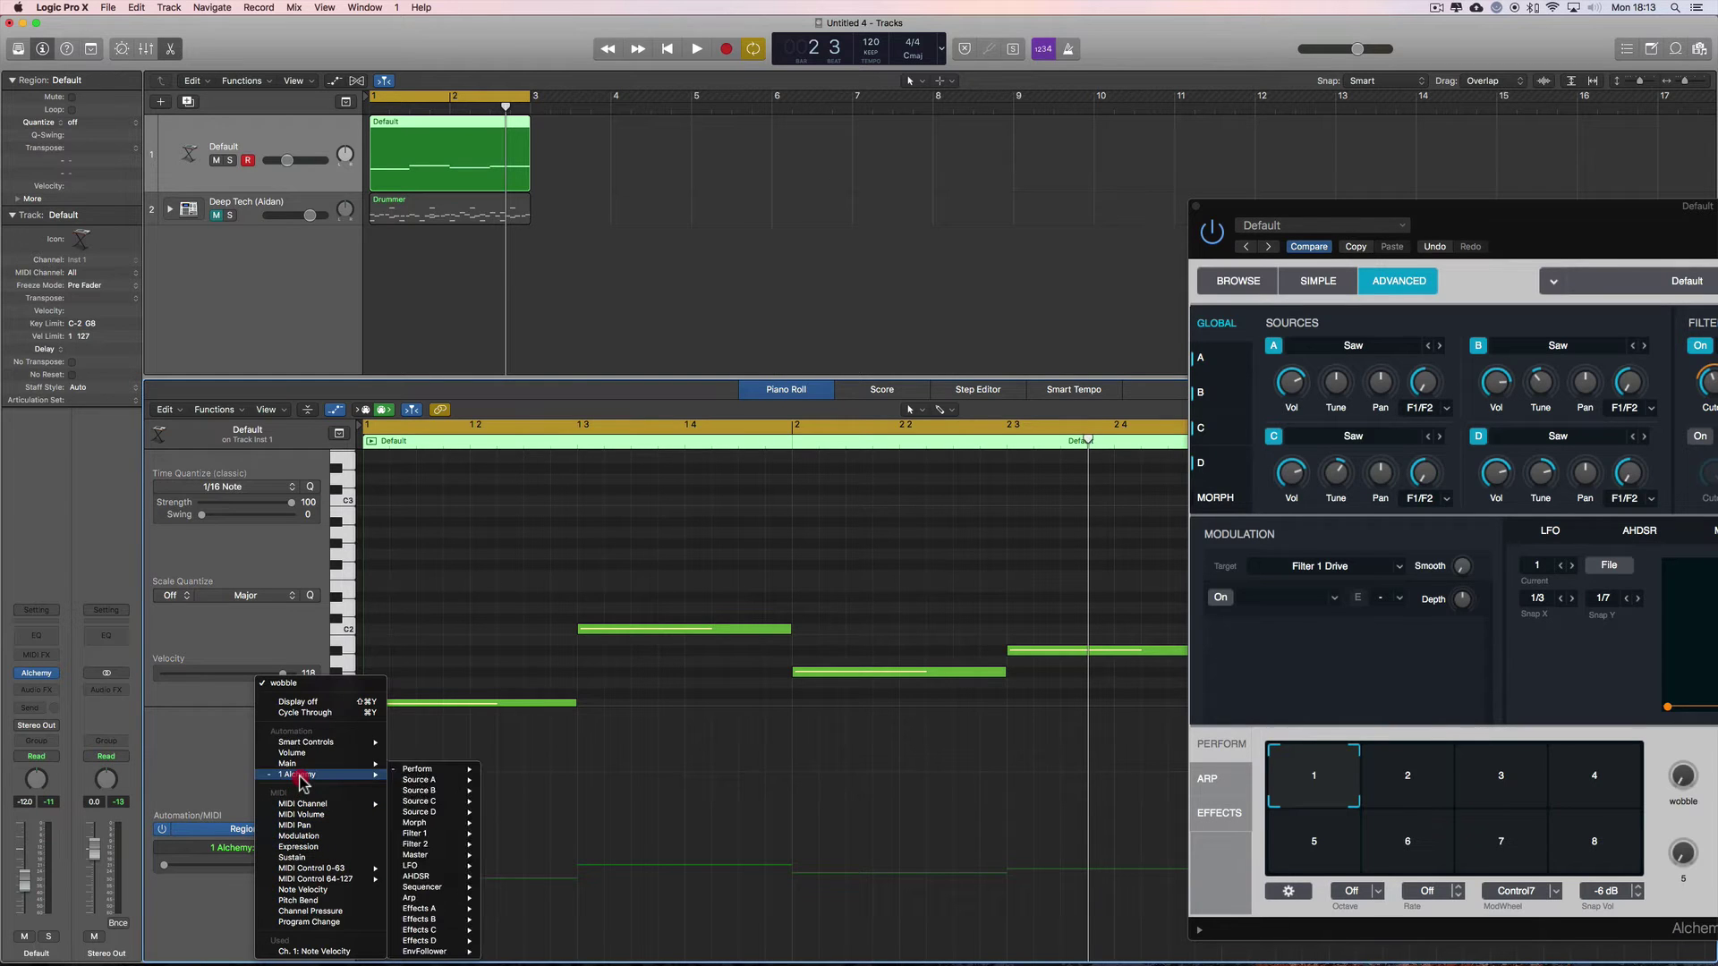
left_click(400, 775)
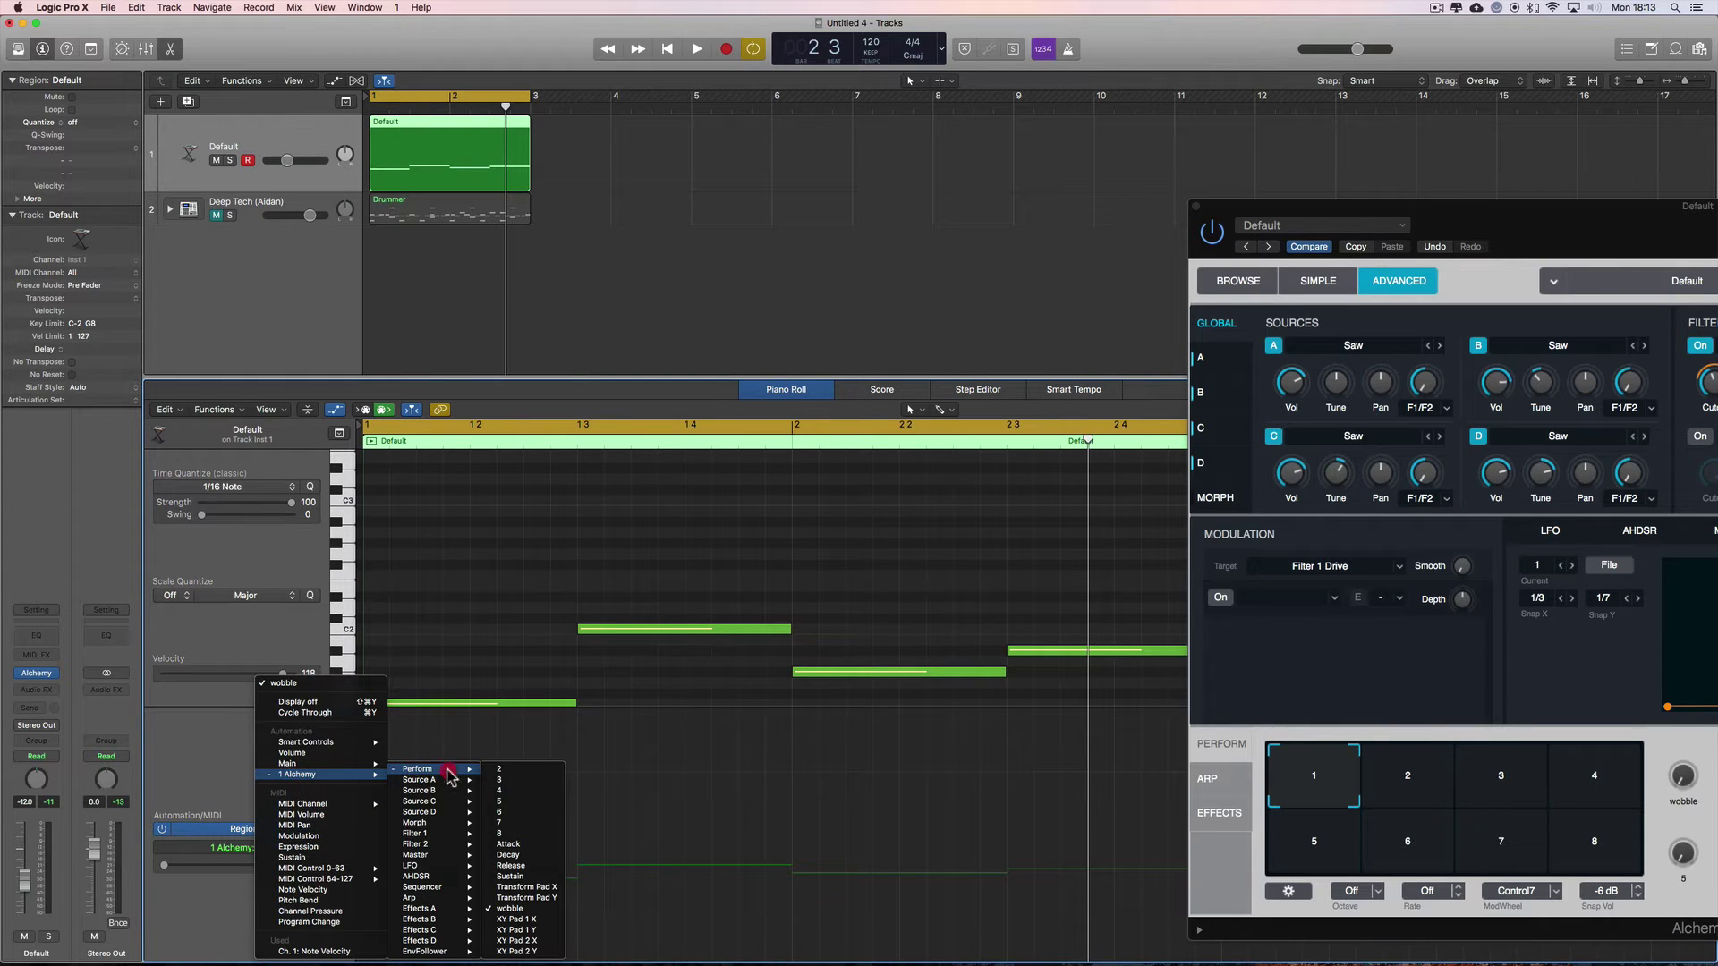
left_click(518, 906)
Draw stepped wobble automation: 1/4T from bar 1, 1/2 from 1.3, 1/8T from bar 2 and 1/4T from 2.3.
left_click(379, 883)
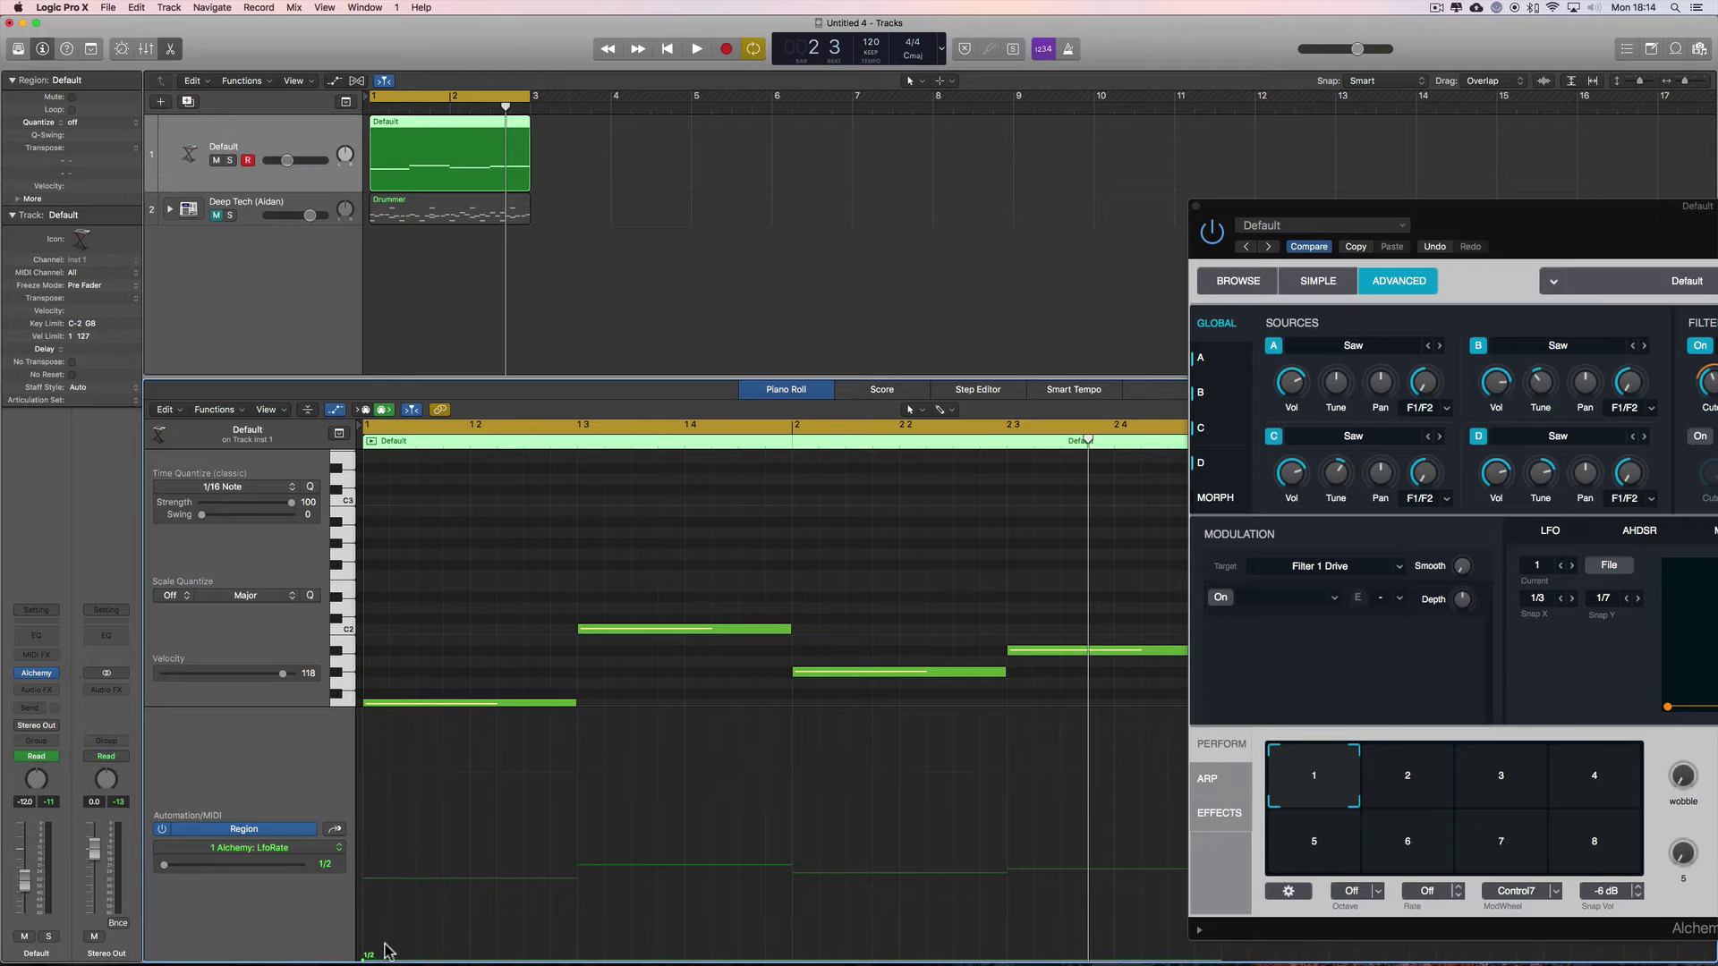
left_click_drag(365, 959, 456, 863)
left_click_drag(581, 866, 579, 909)
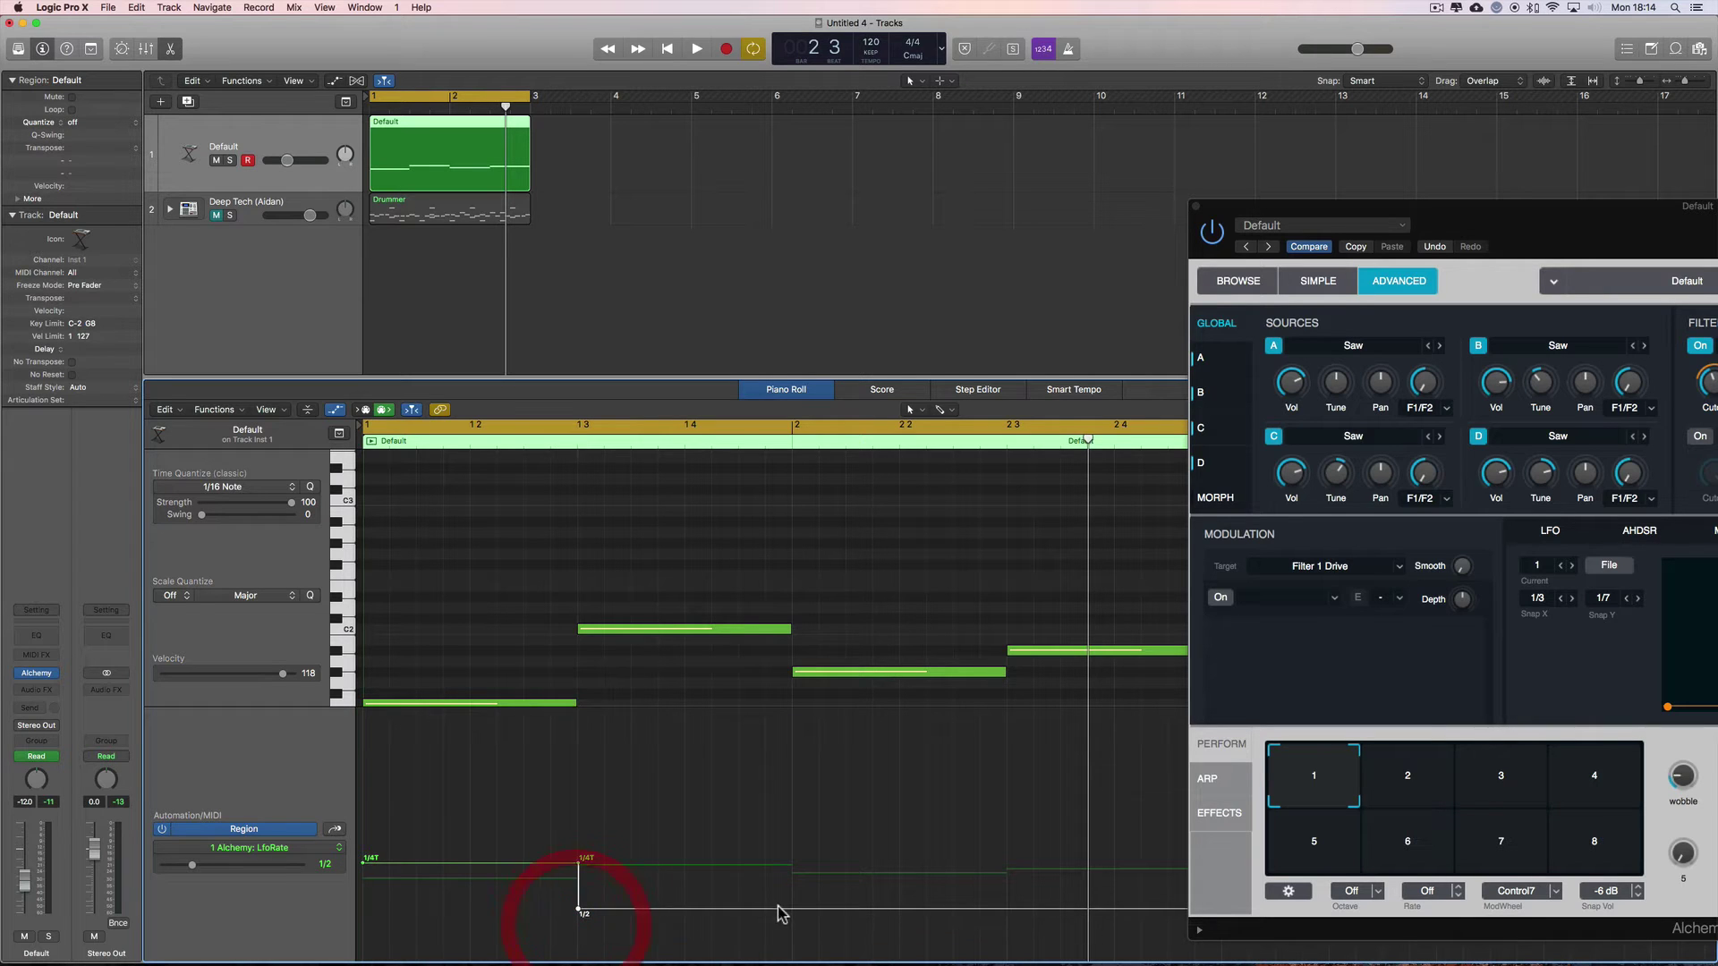
left_click_drag(784, 909, 793, 762)
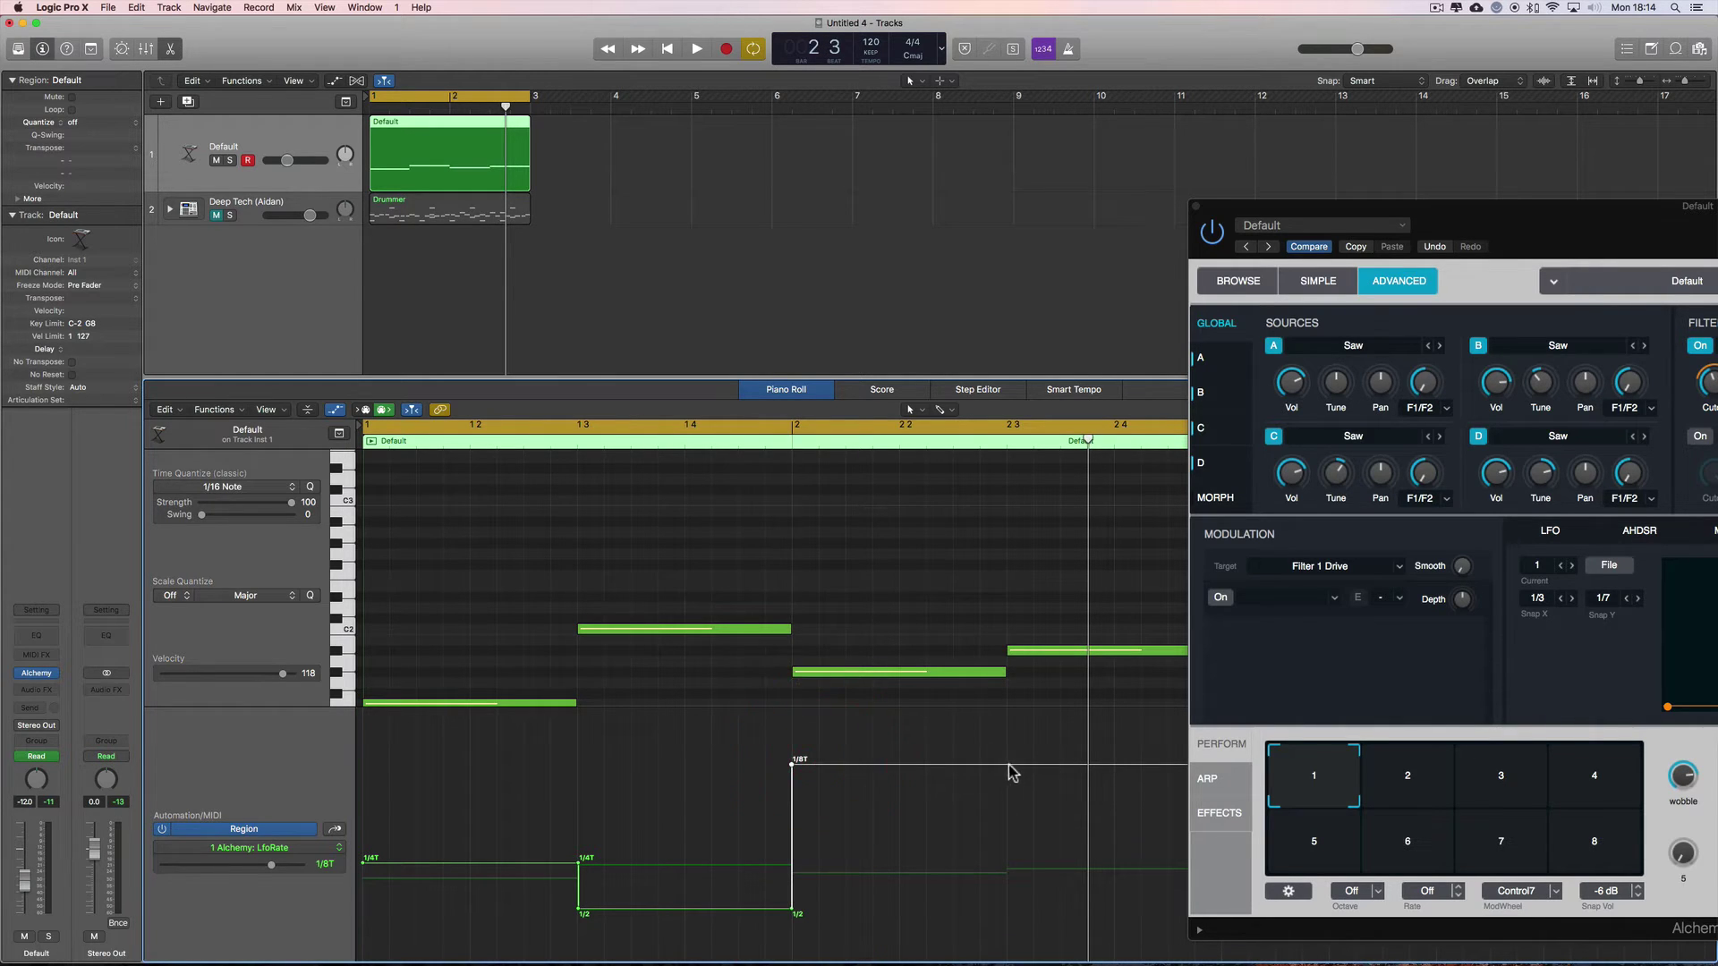
left_click_drag(1009, 767, 1009, 862)
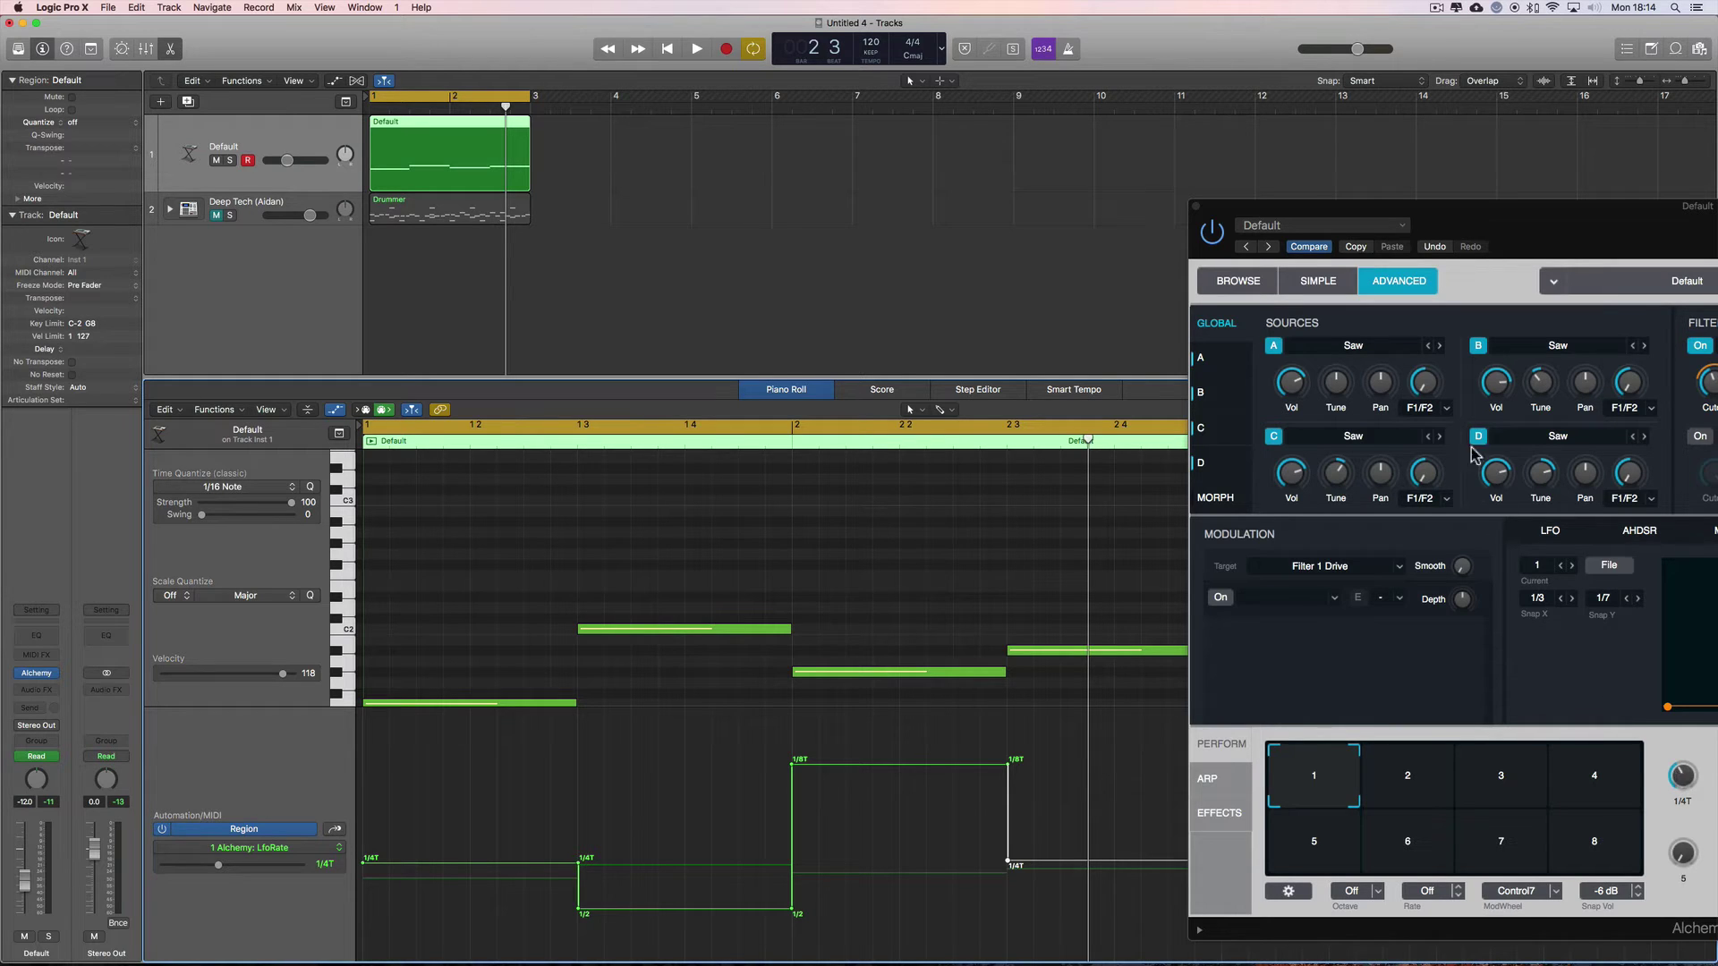
Play the automated loop and reduce the automation area's height so it stays visible beneath the repositioned Alchemy window.
left_click_drag(1372, 217, 1413, 221)
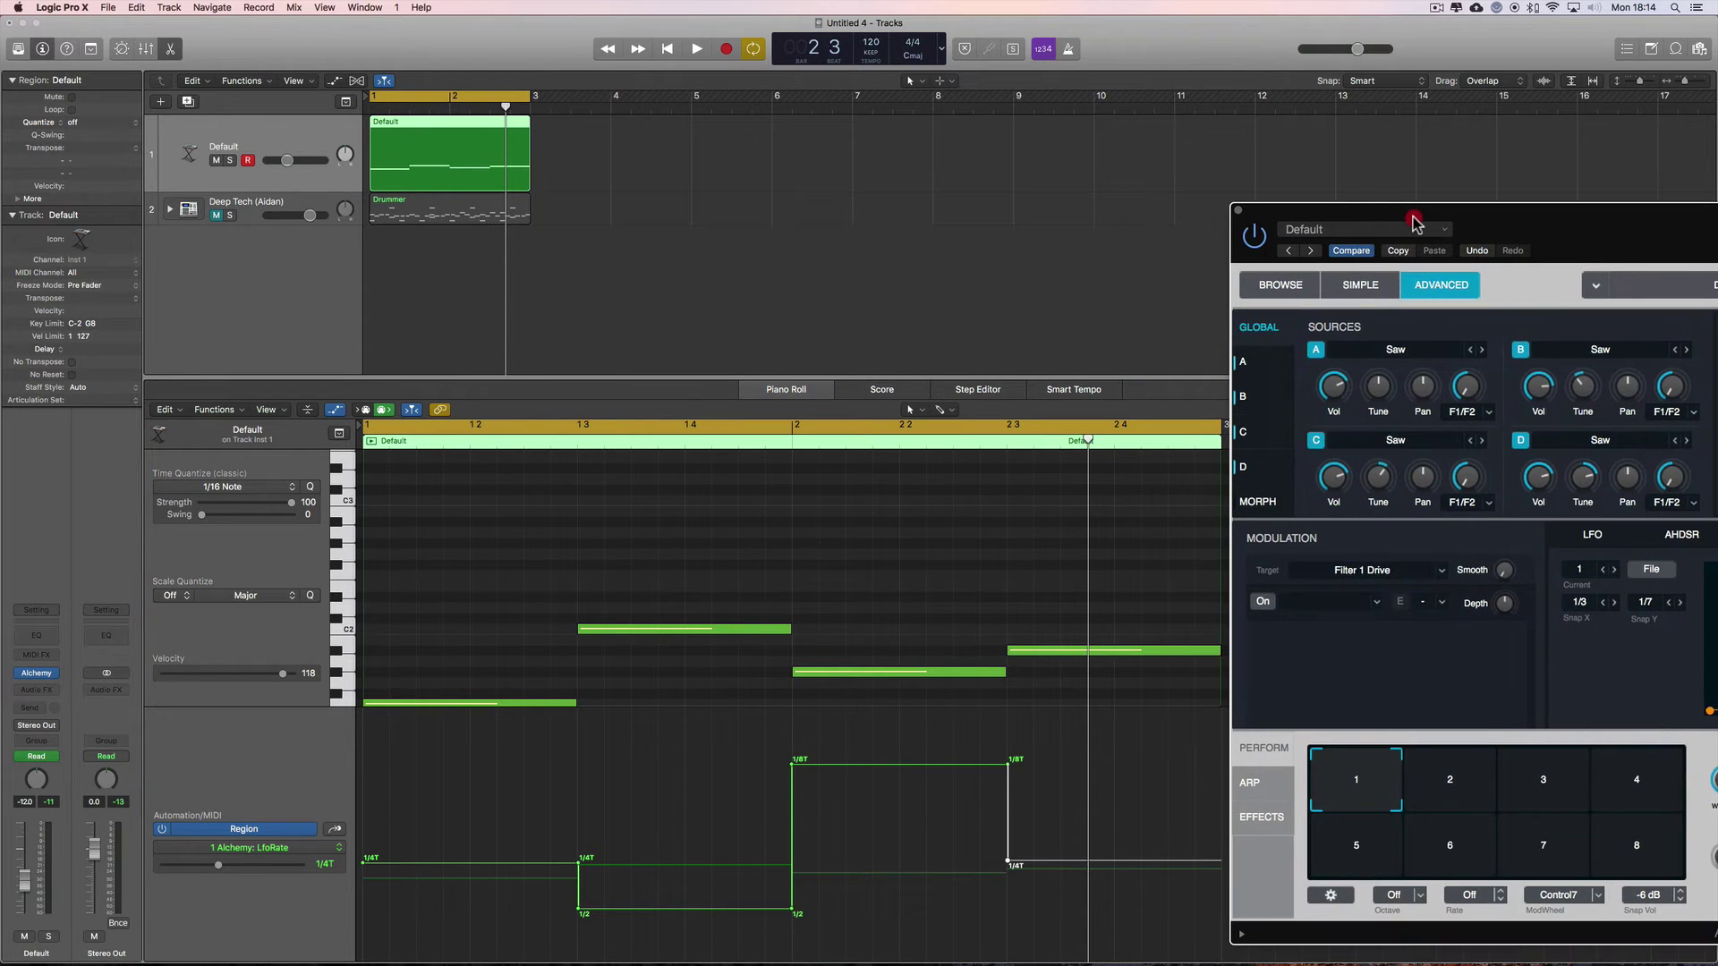
key("space")
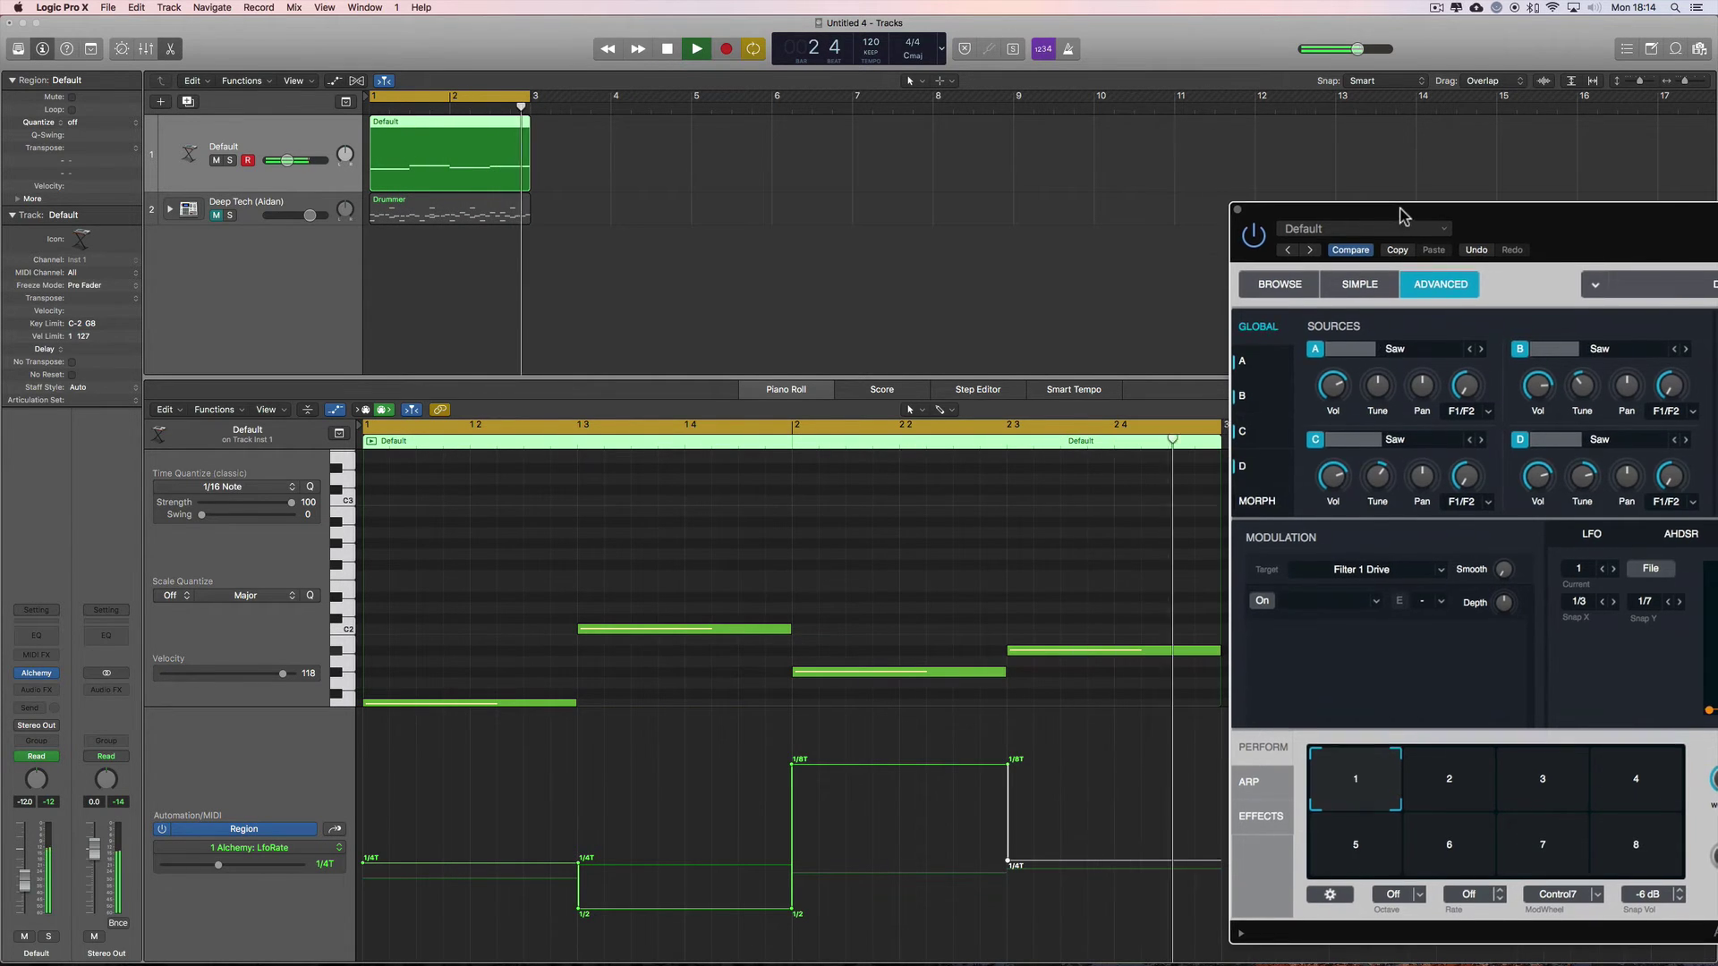
left_click_drag(1402, 216, 776, 107)
left_click(700, 275)
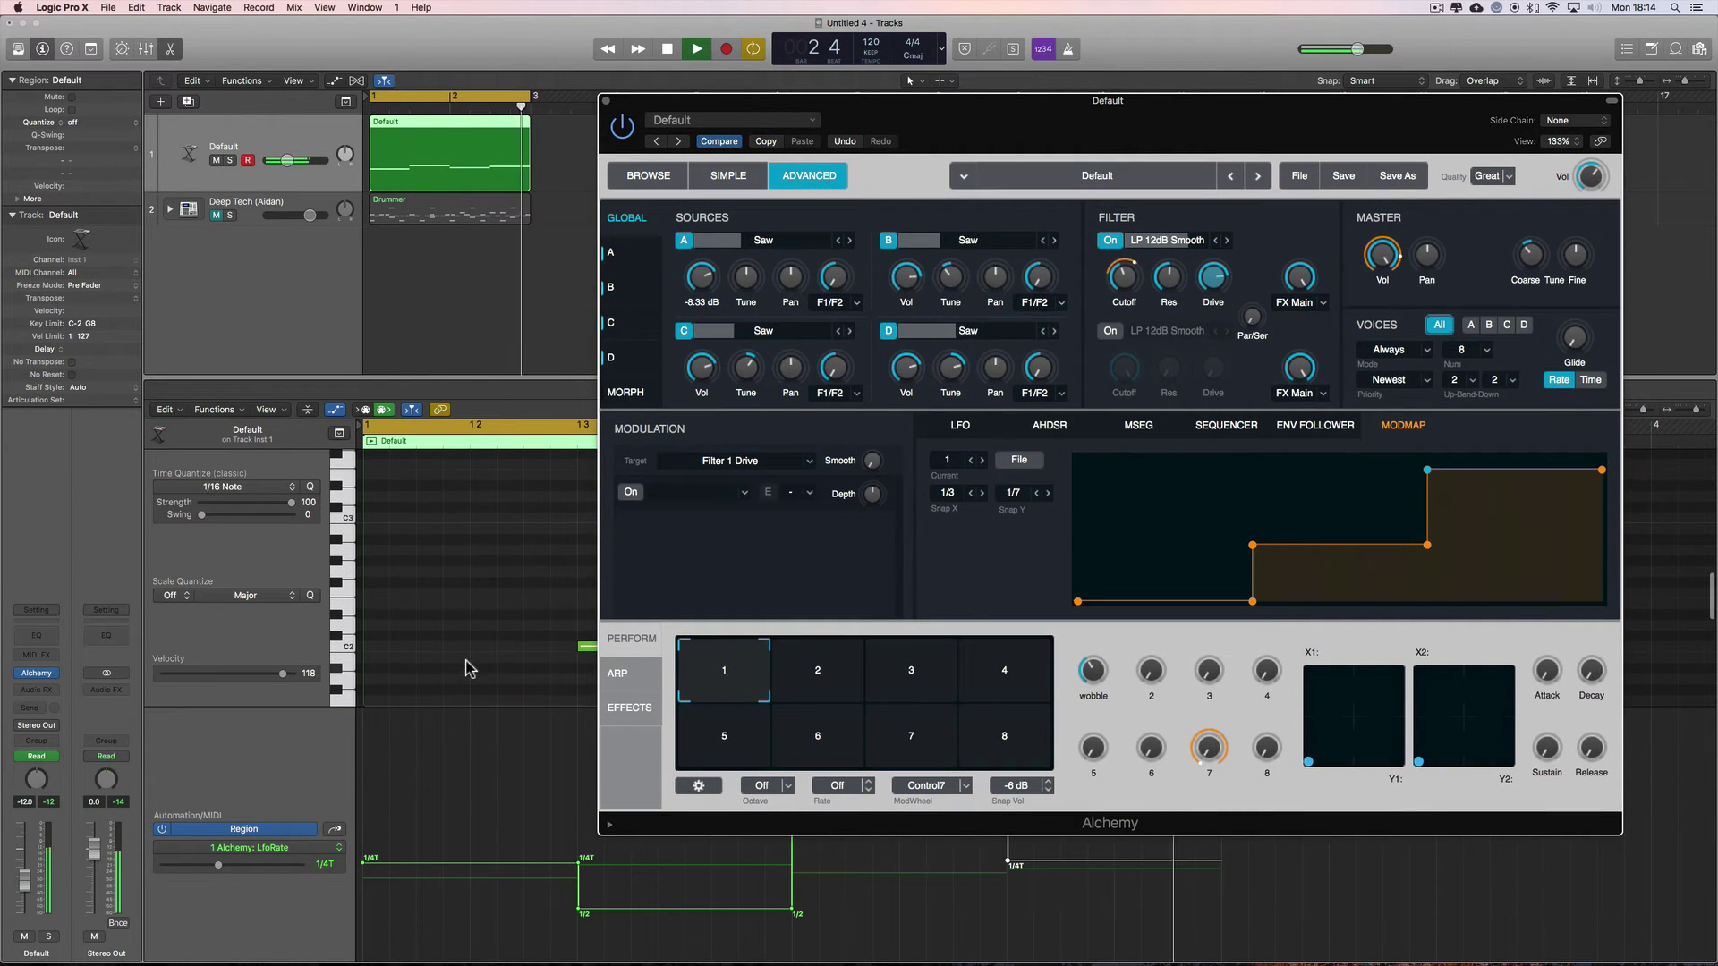
left_click(530, 706)
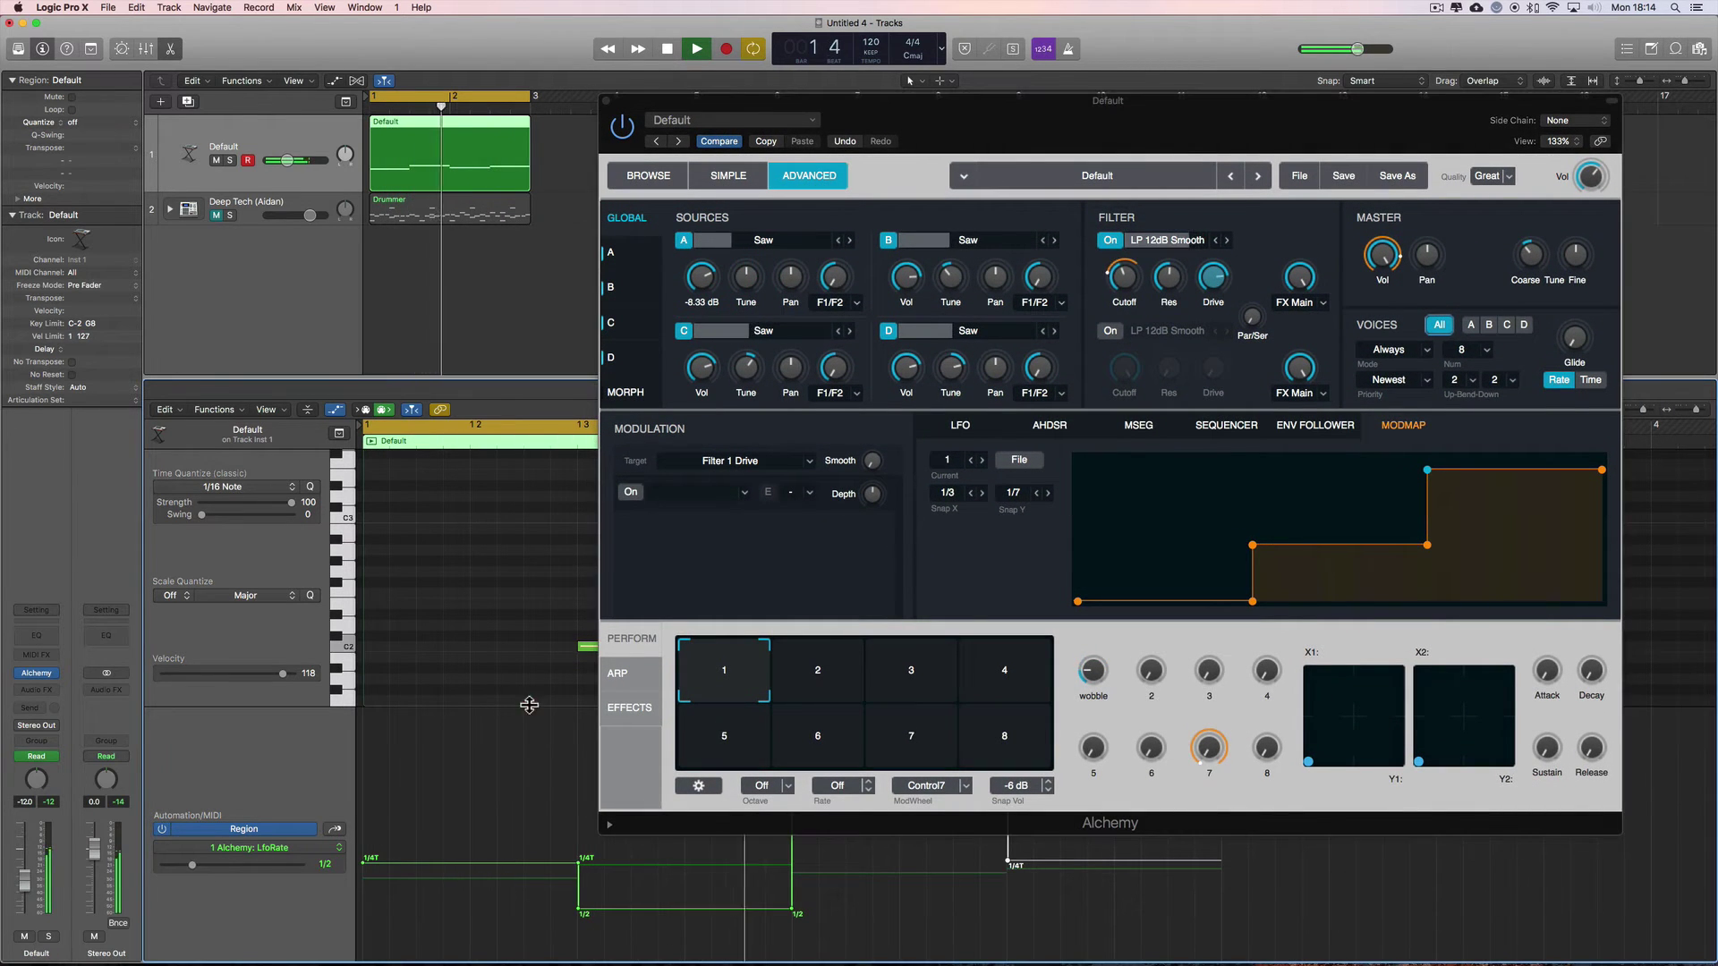
left_click_drag(529, 703, 533, 834)
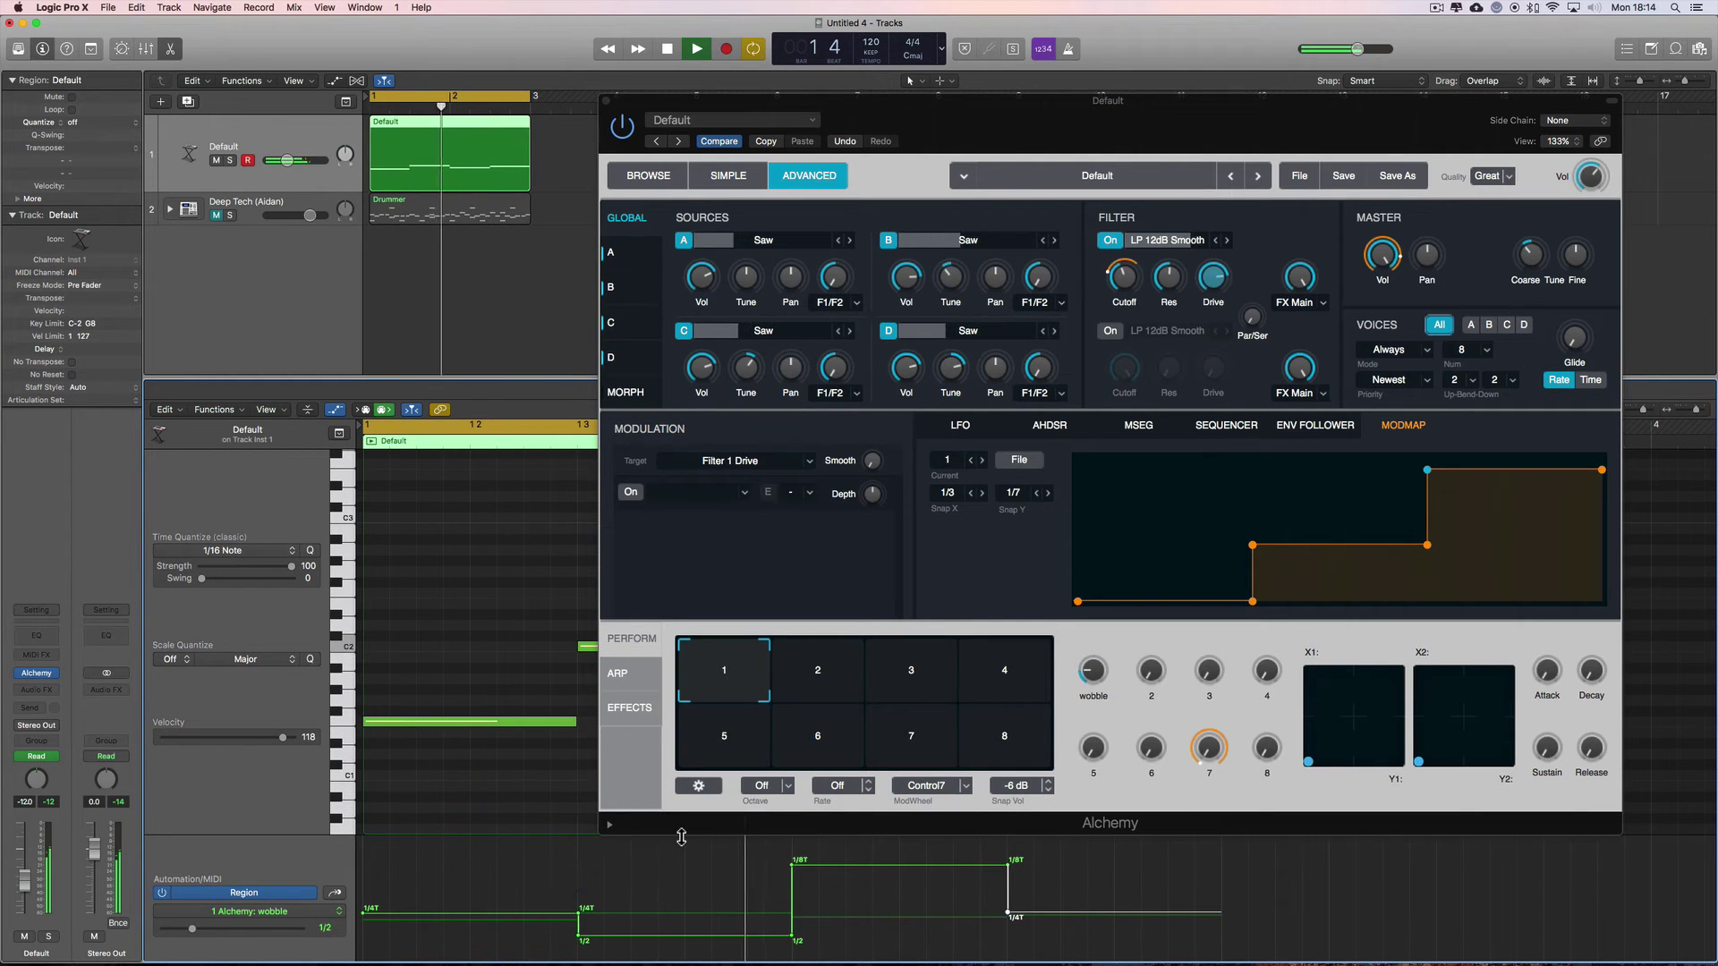
left_click(1244, 888)
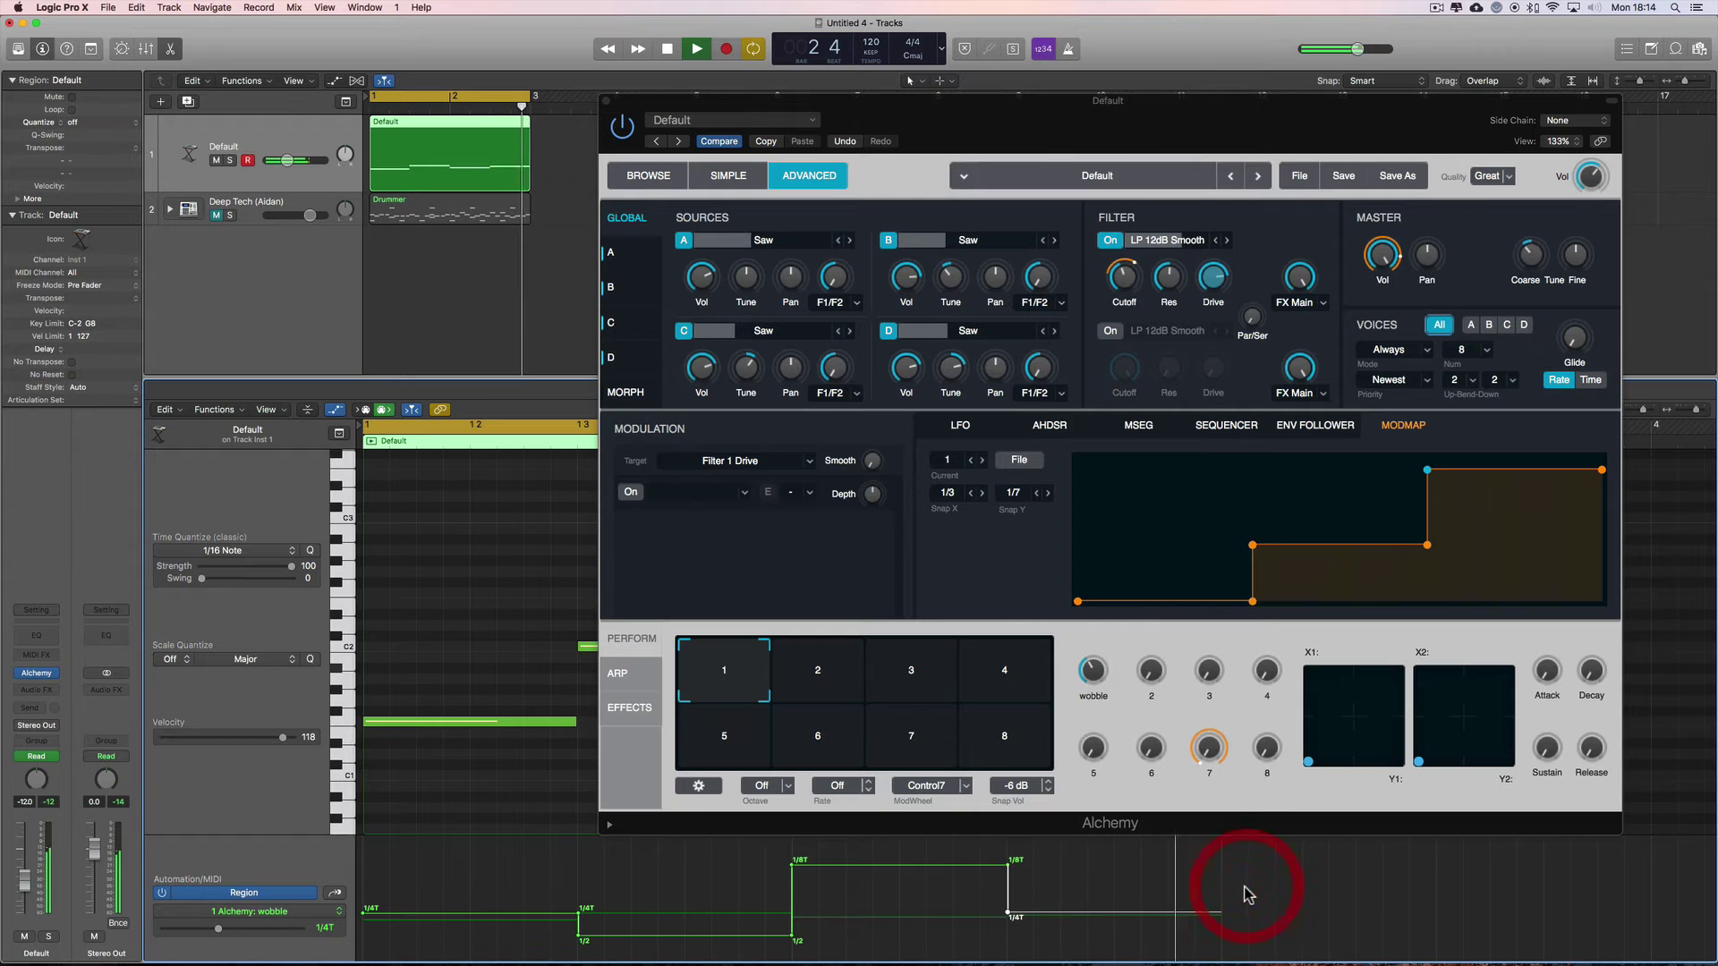
left_click(1027, 920)
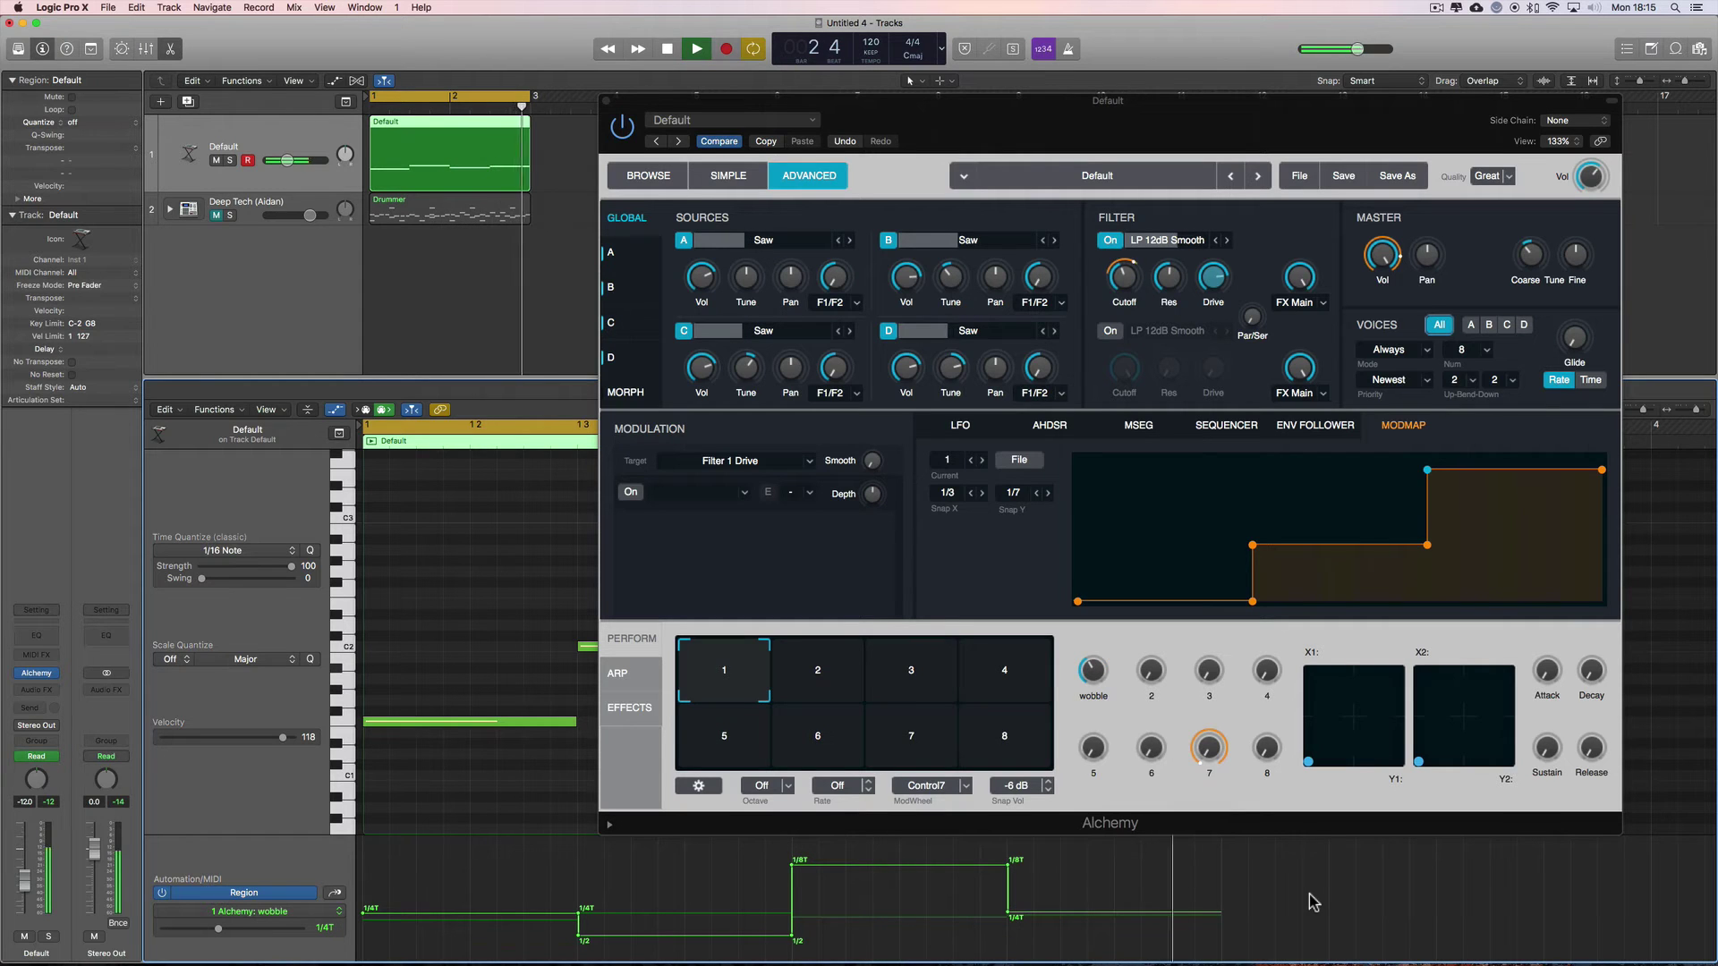
Show the LFO 1 settings and watch its rate follow the wobble automation during playback.
key("space")
left_click(979, 429)
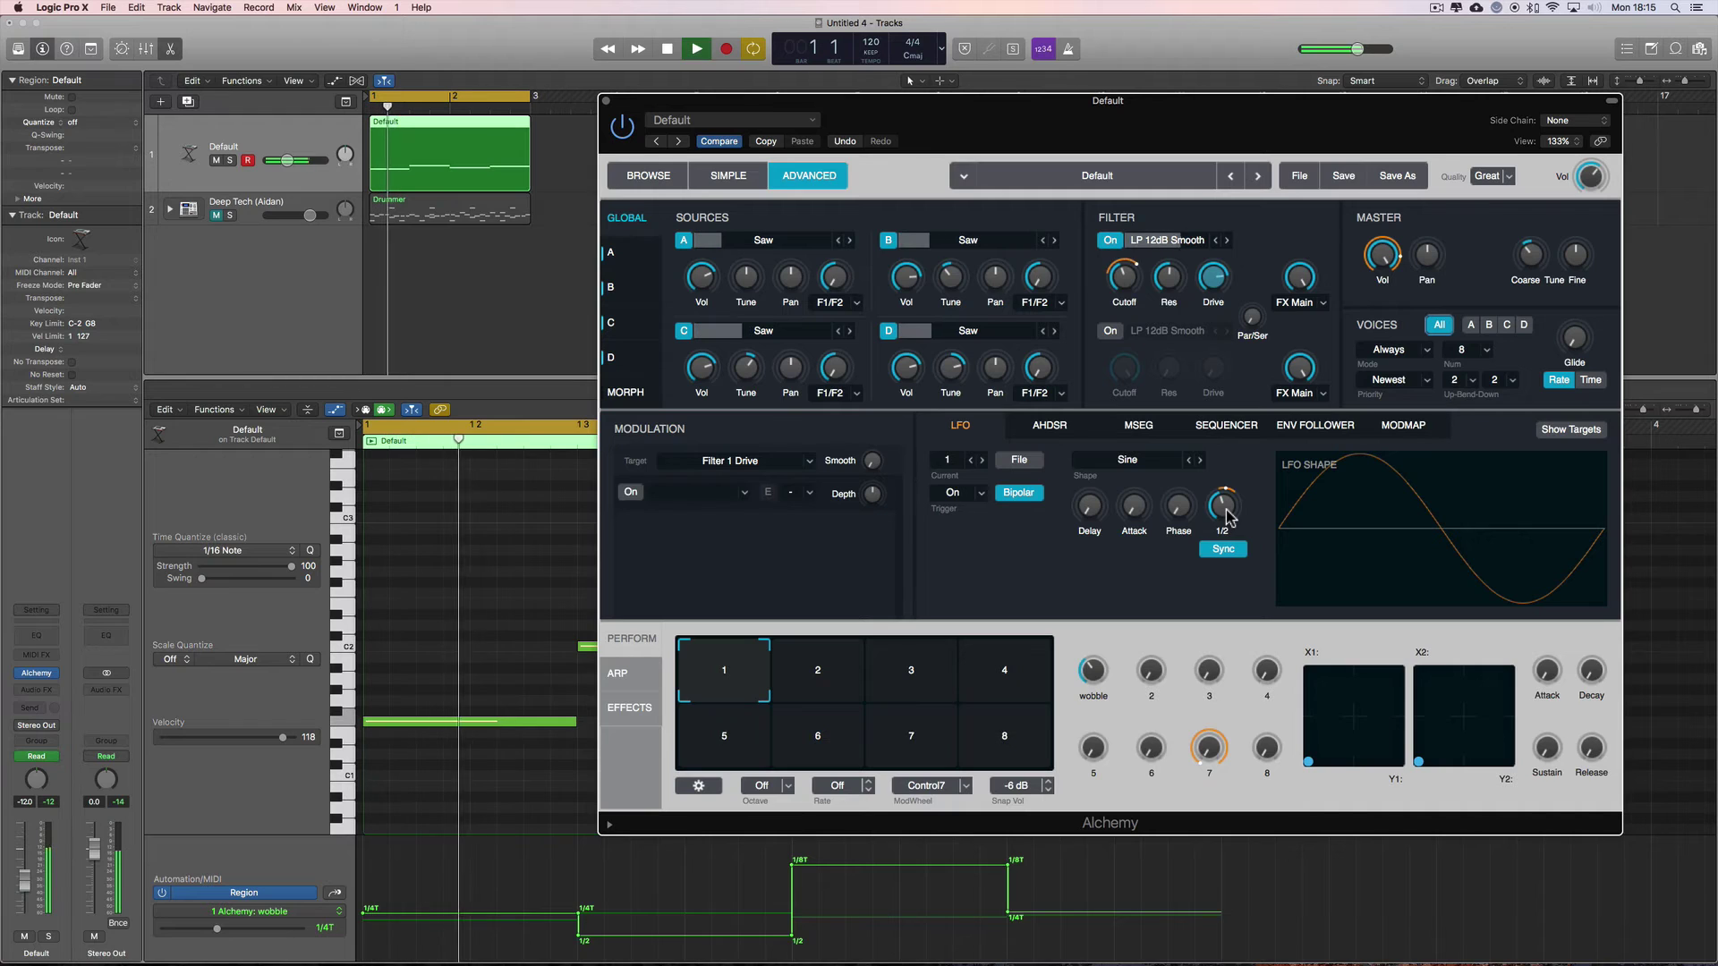
key("space")
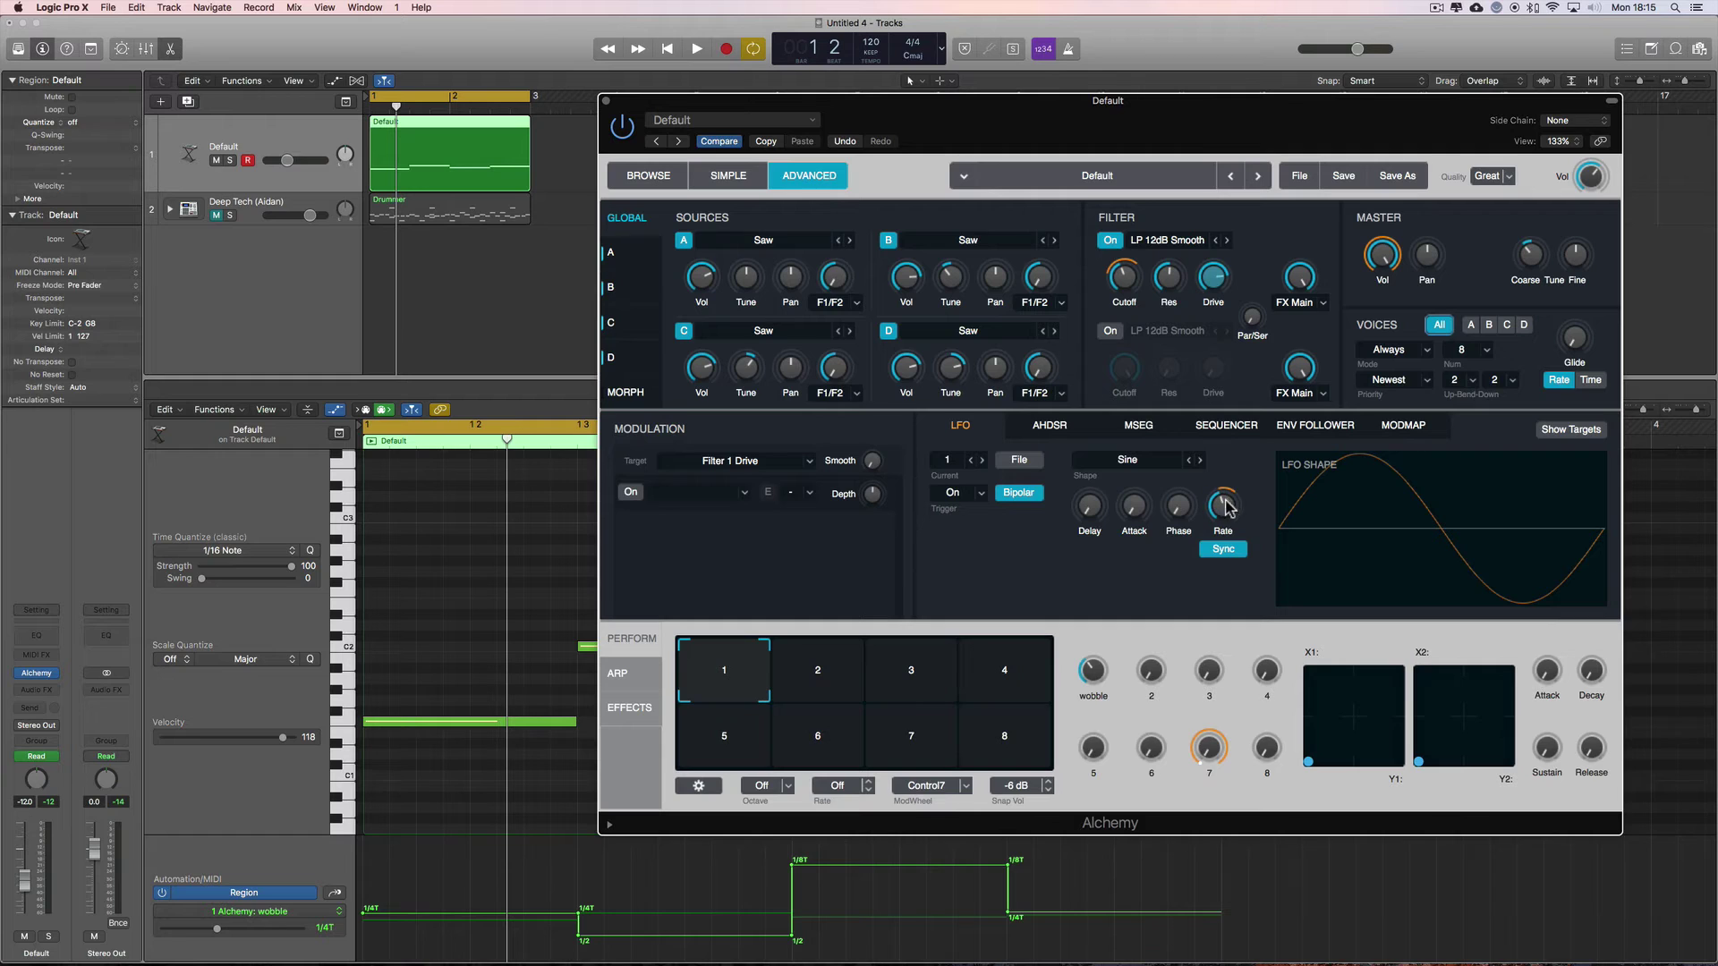
key("space")
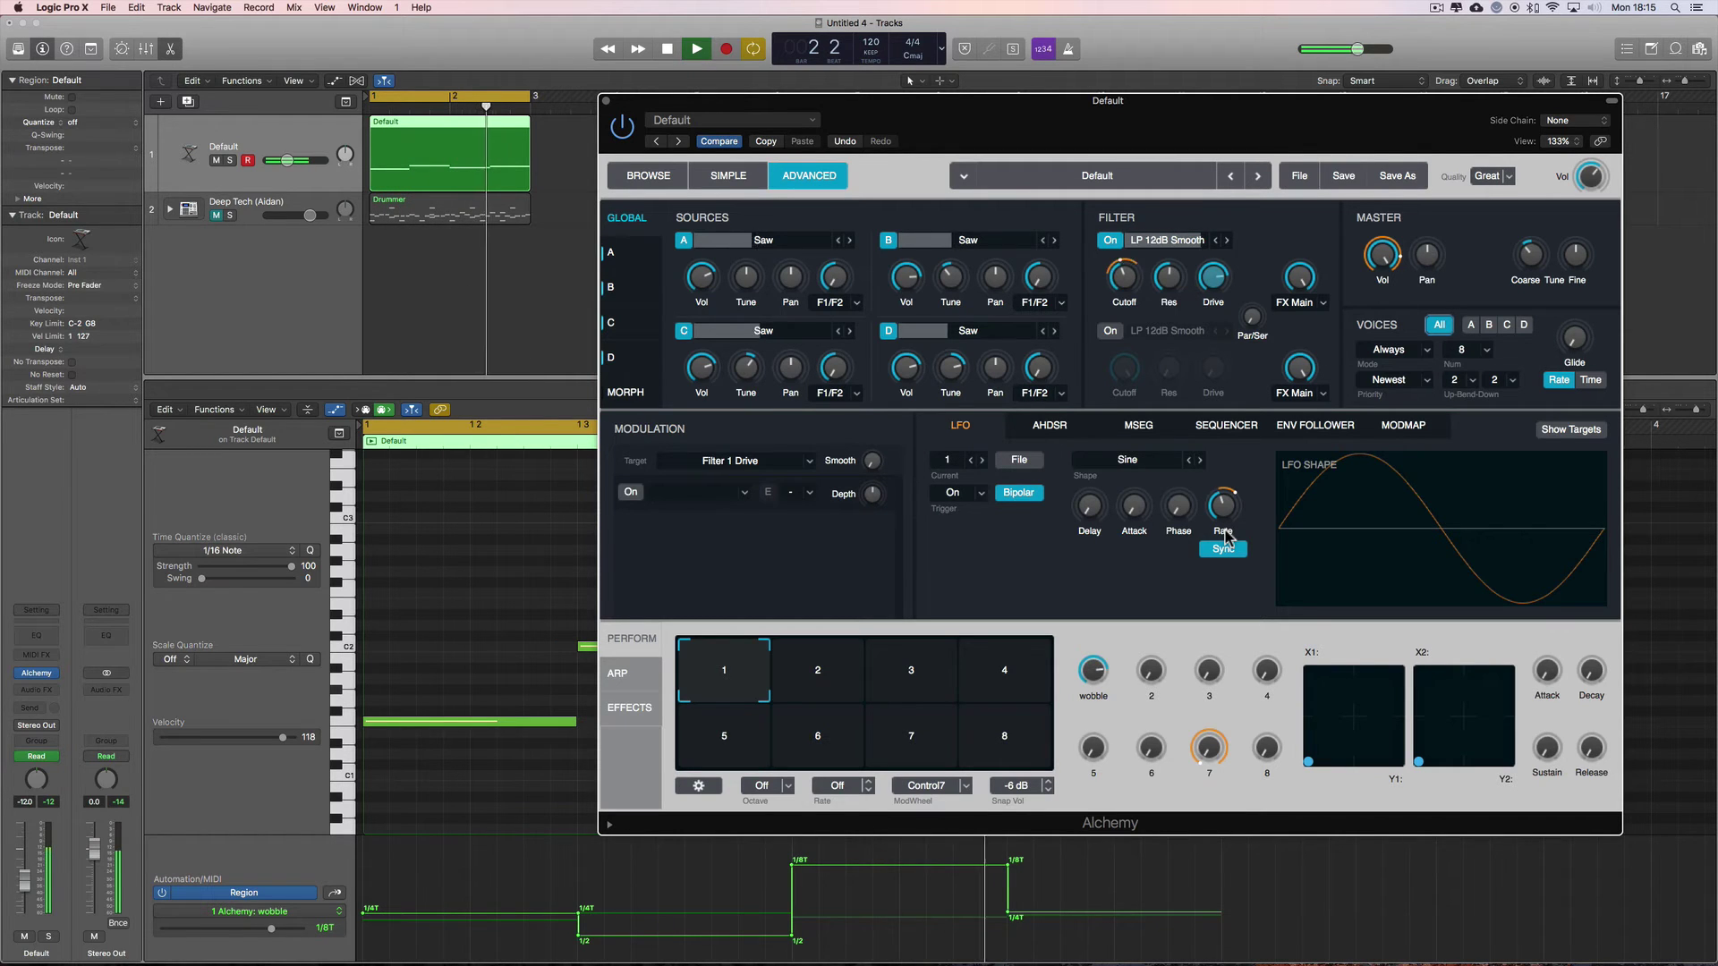
Sweep the Filter 1 cutoff and raise the resonance while the loop plays, bringing the cutoff to 250 Hz.
left_click(1126, 300)
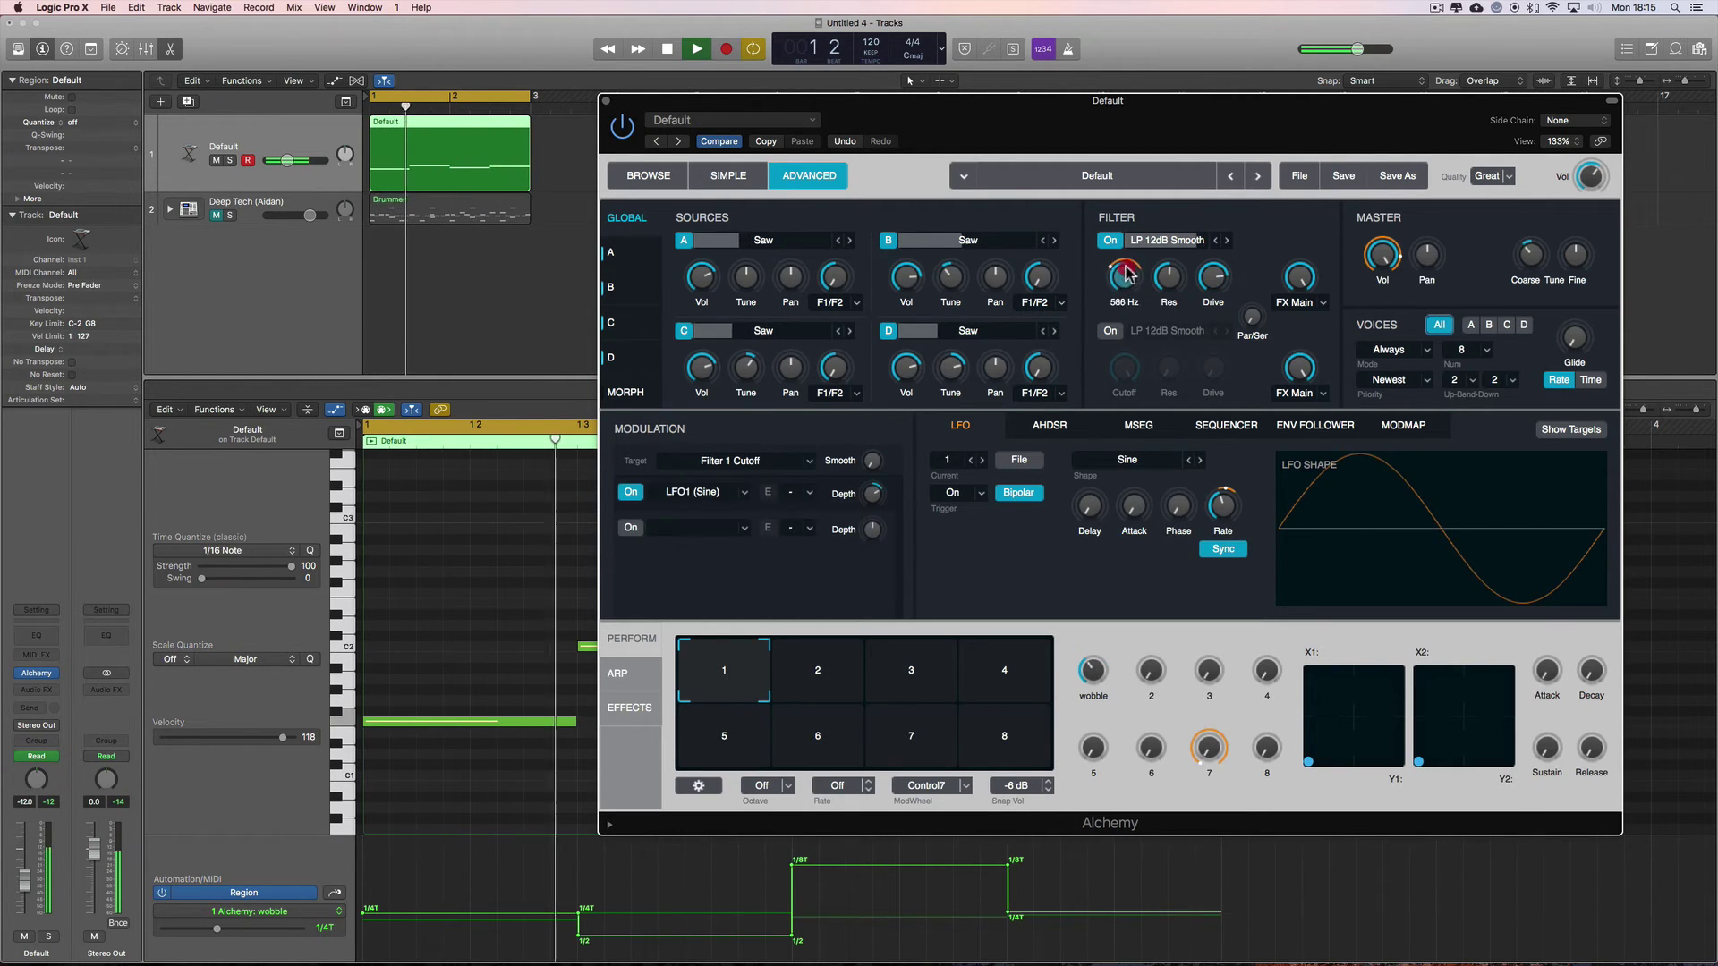
key("space")
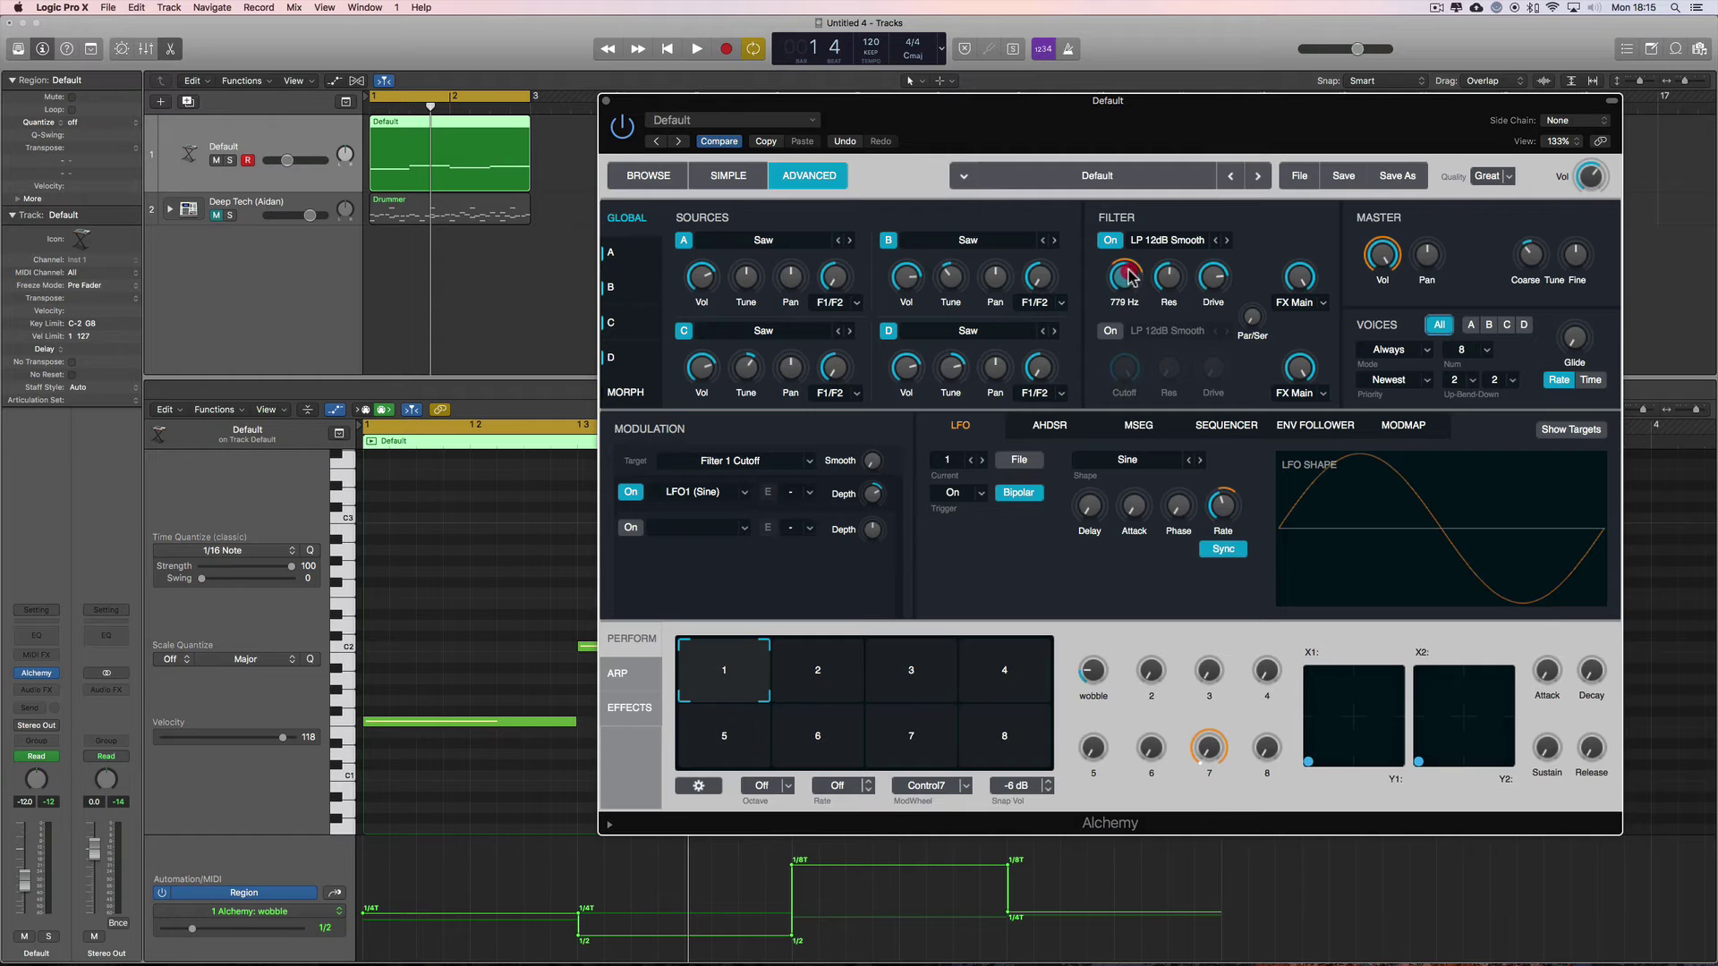
key("space")
left_click(1132, 333)
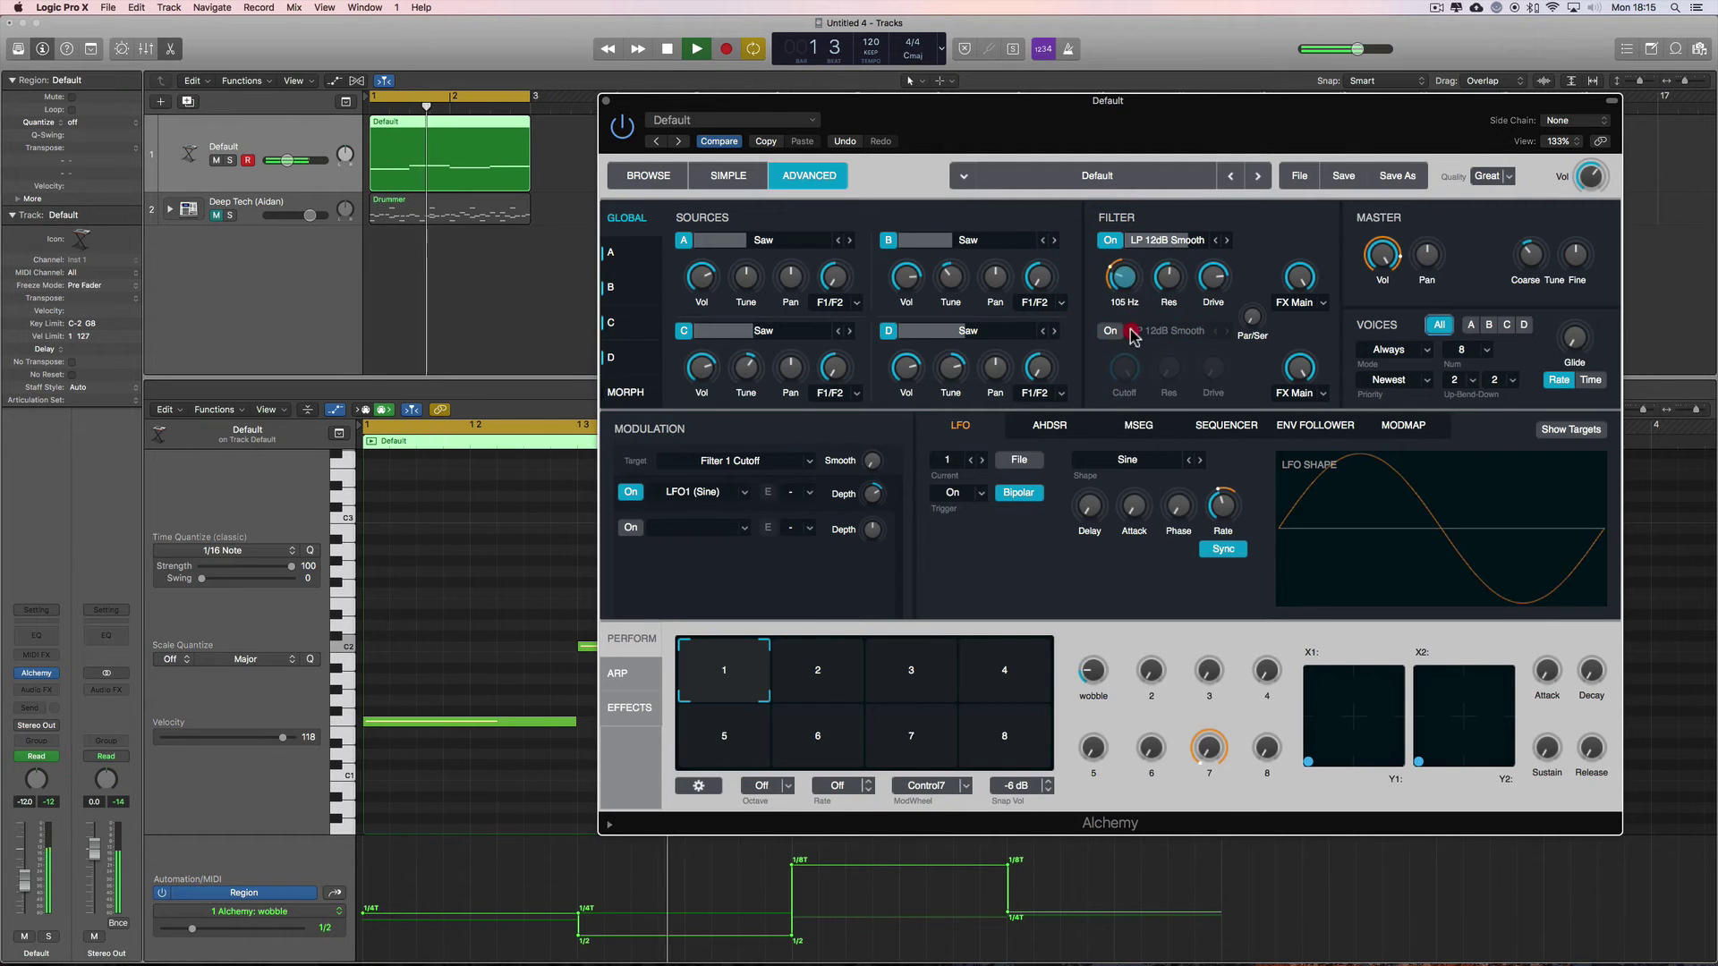
left_click(1132, 277)
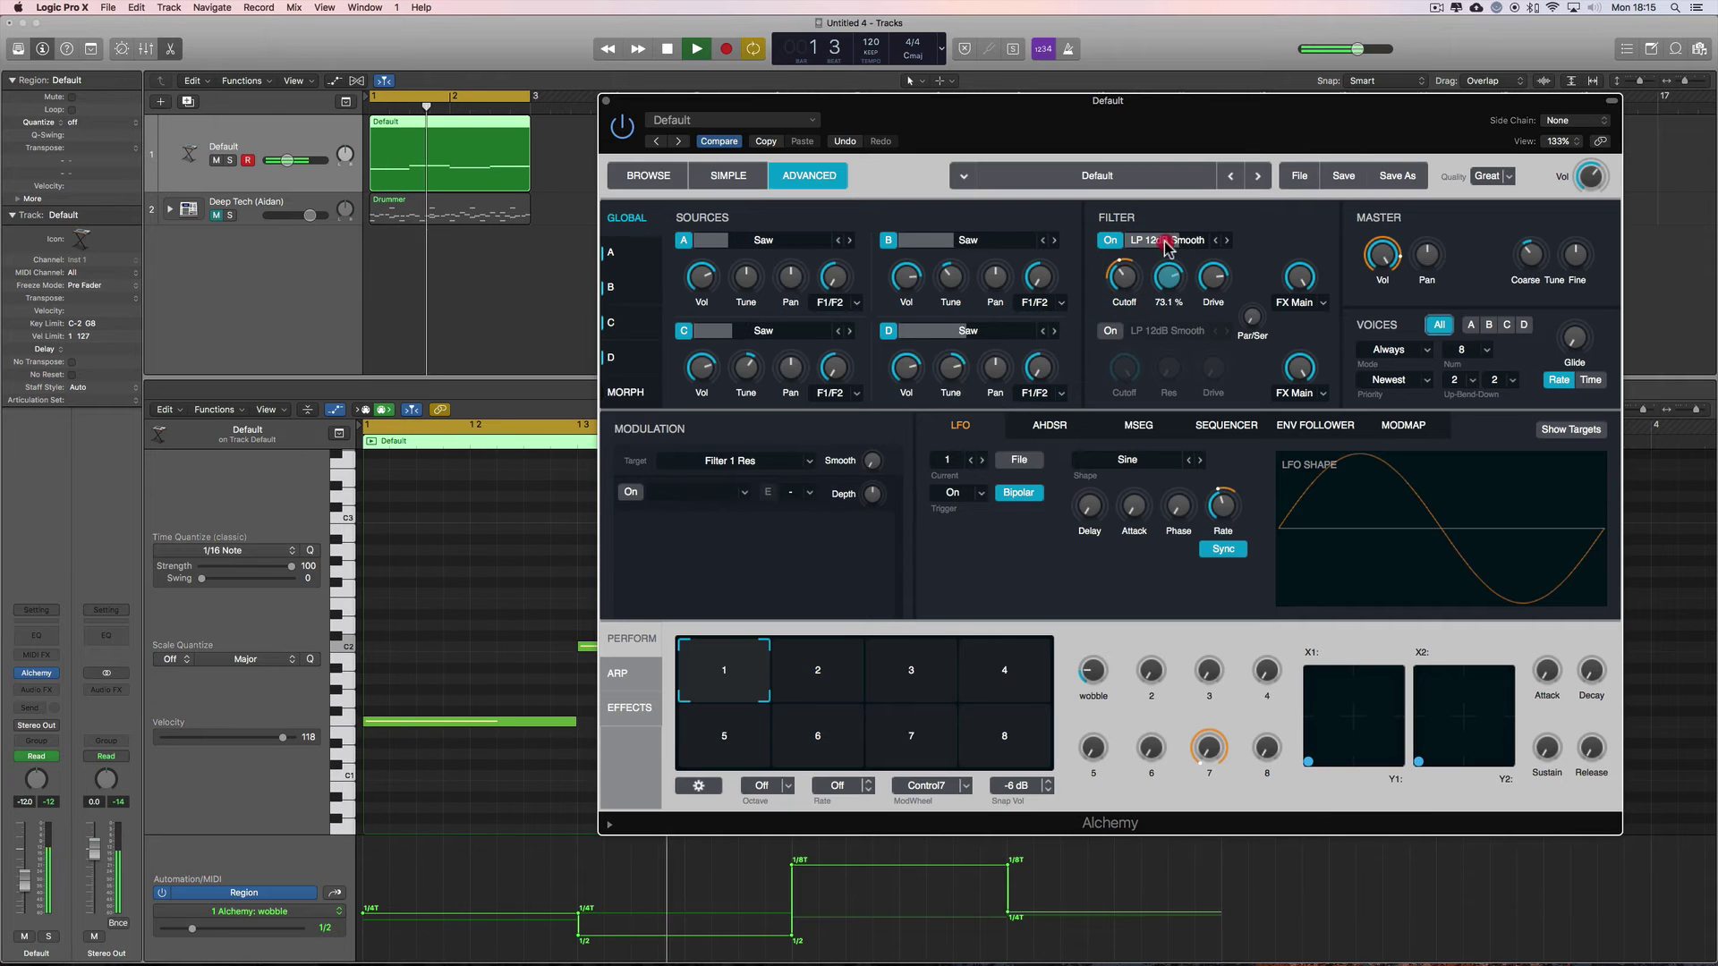
left_click(1127, 279)
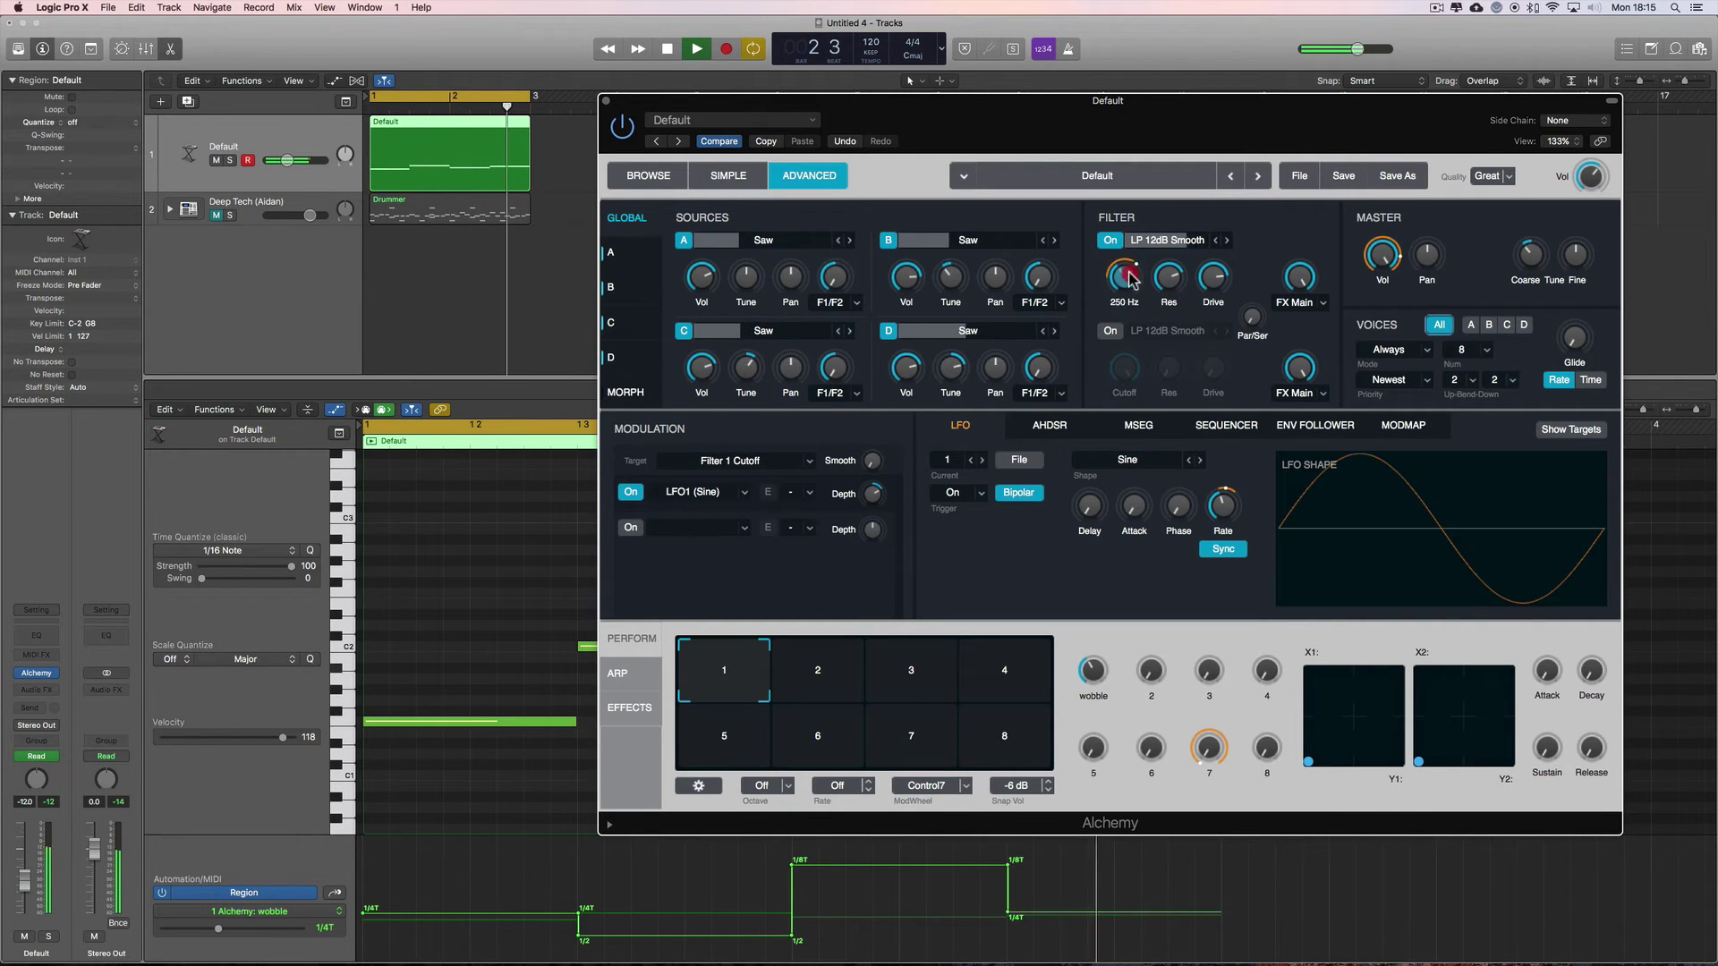
Fine-tune Filter 1 resonance and cutoff during playback, bringing the cutoff to 351 Hz, and stop the loop.
left_click(1167, 279)
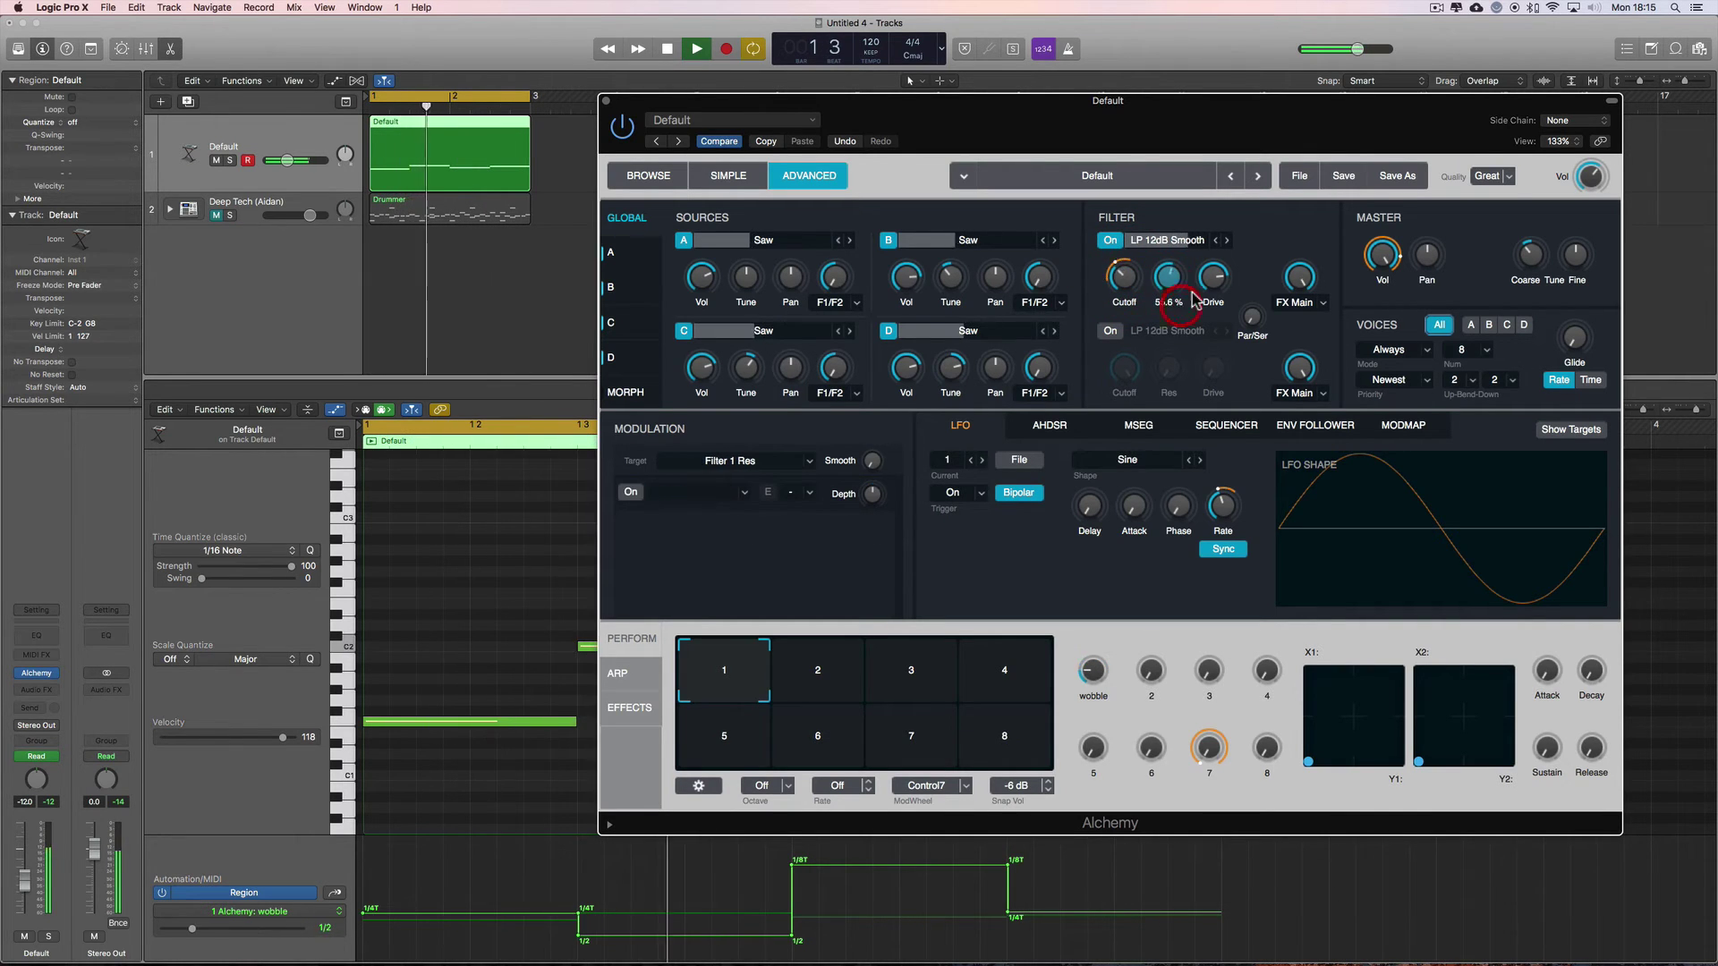
left_click(1127, 277)
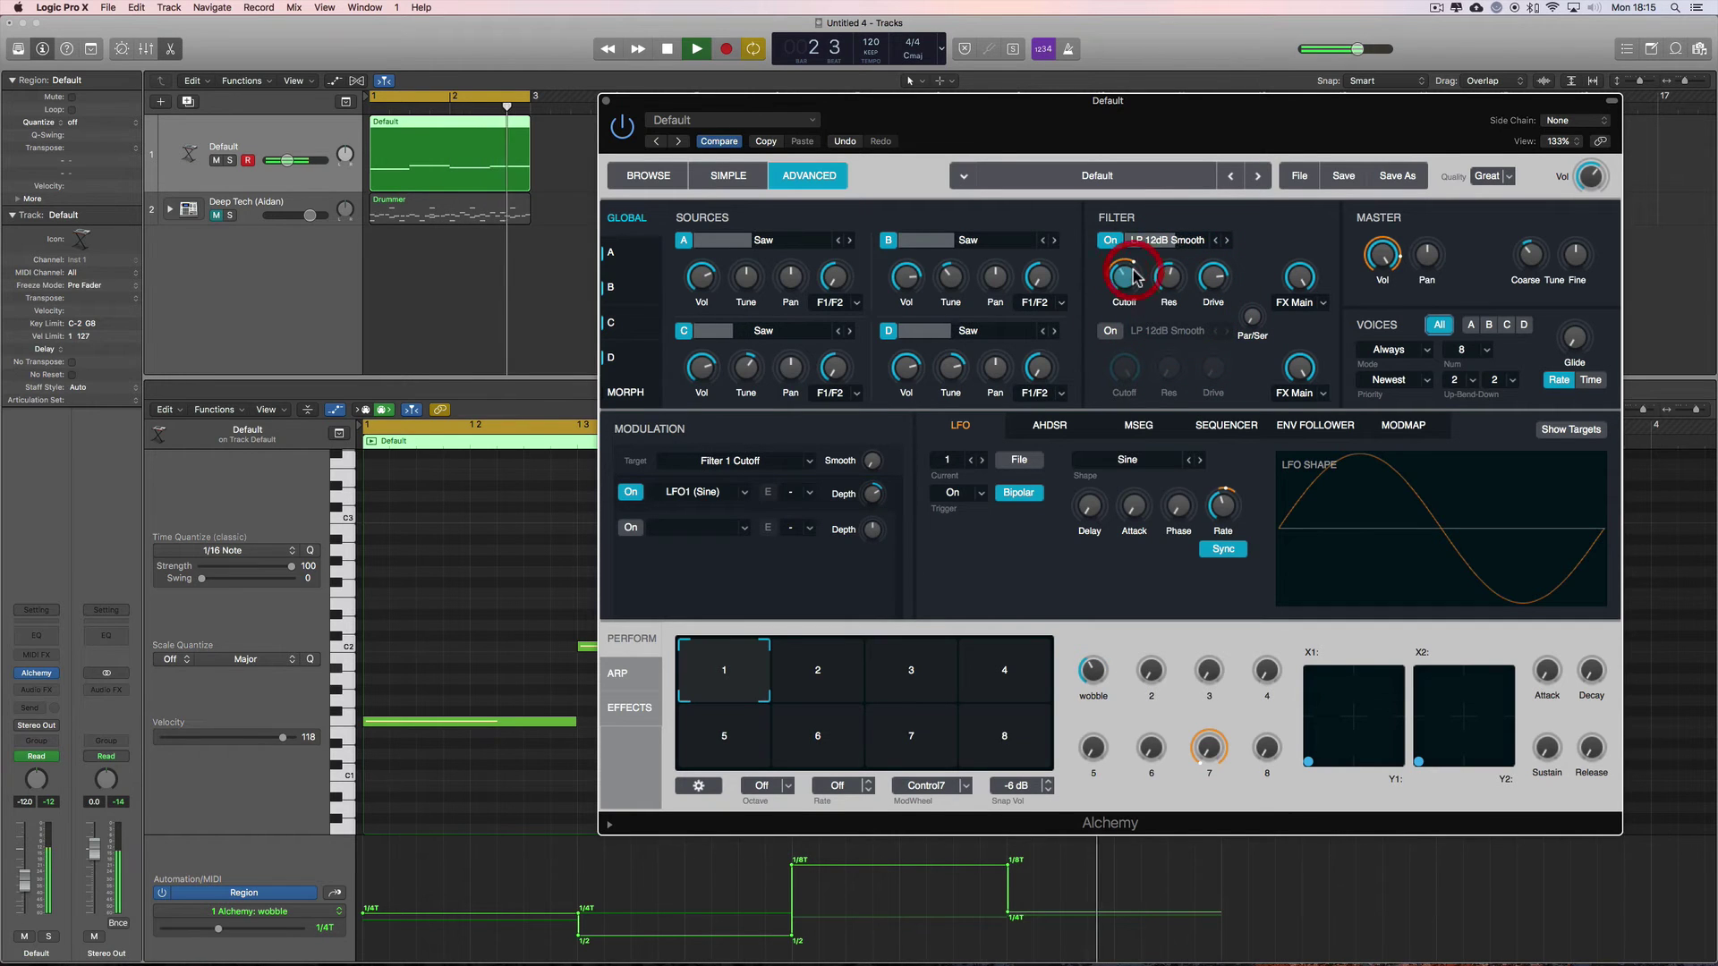
key("space")
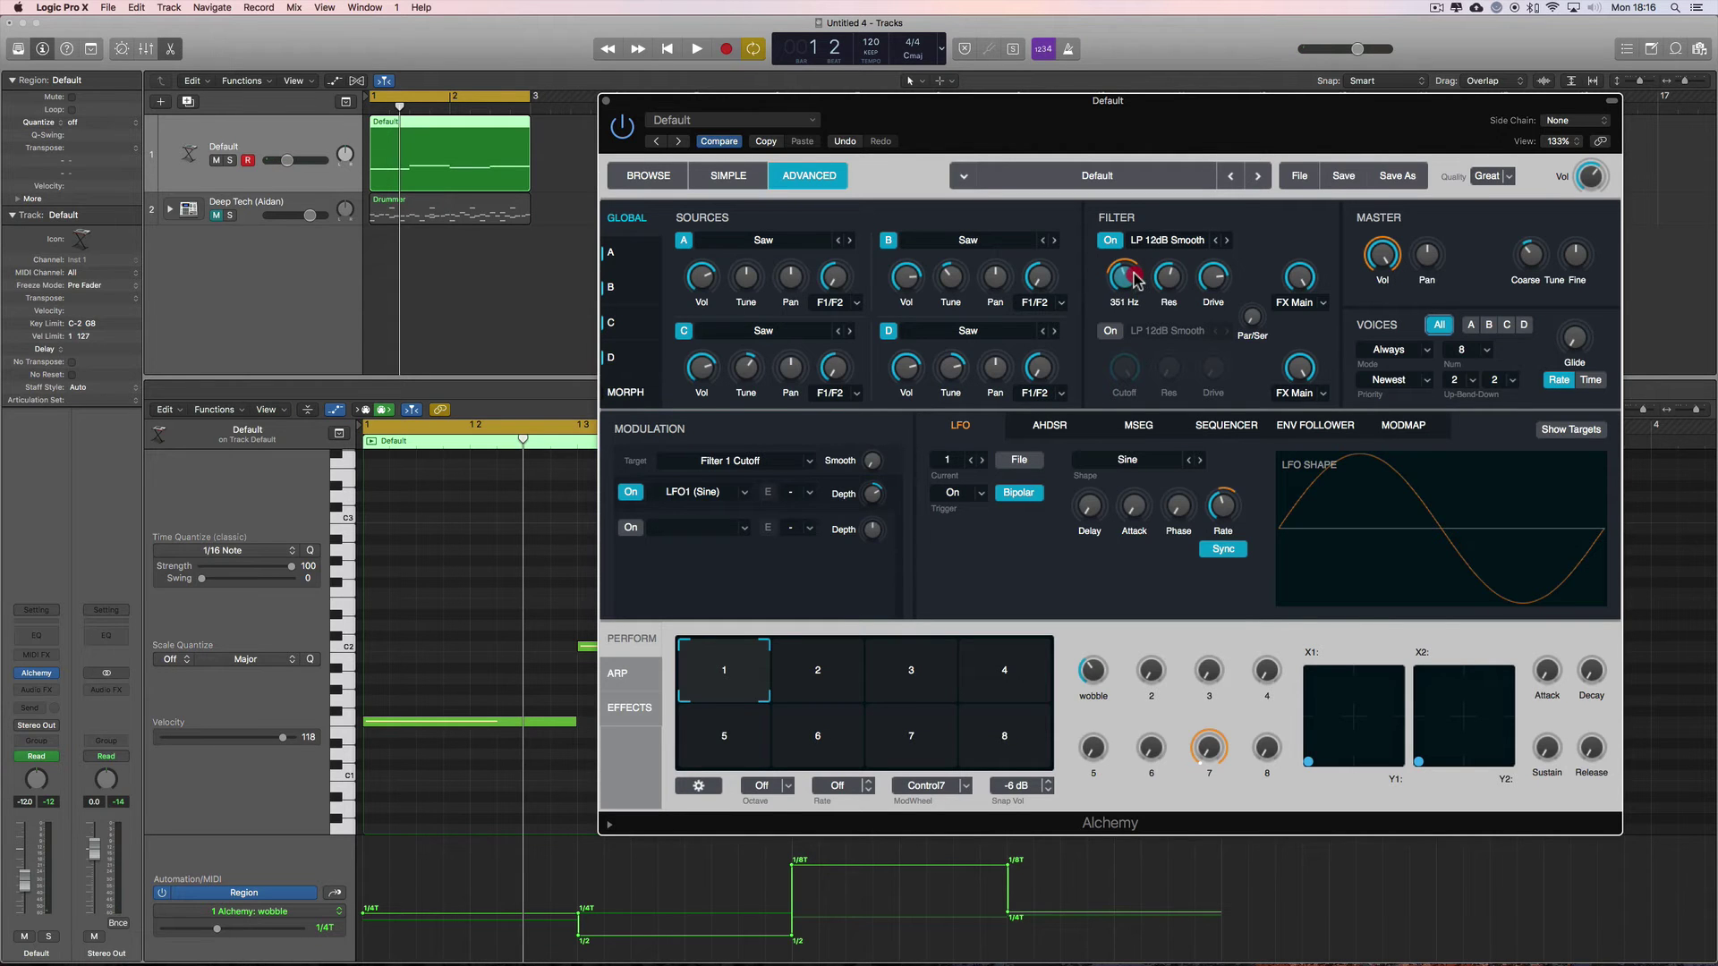
Show Alchemy's Filter 1 Cutoff in the region automation area, enlarge that area and move the Alchemy window aside.
left_click_drag(1133, 117, 1193, 81)
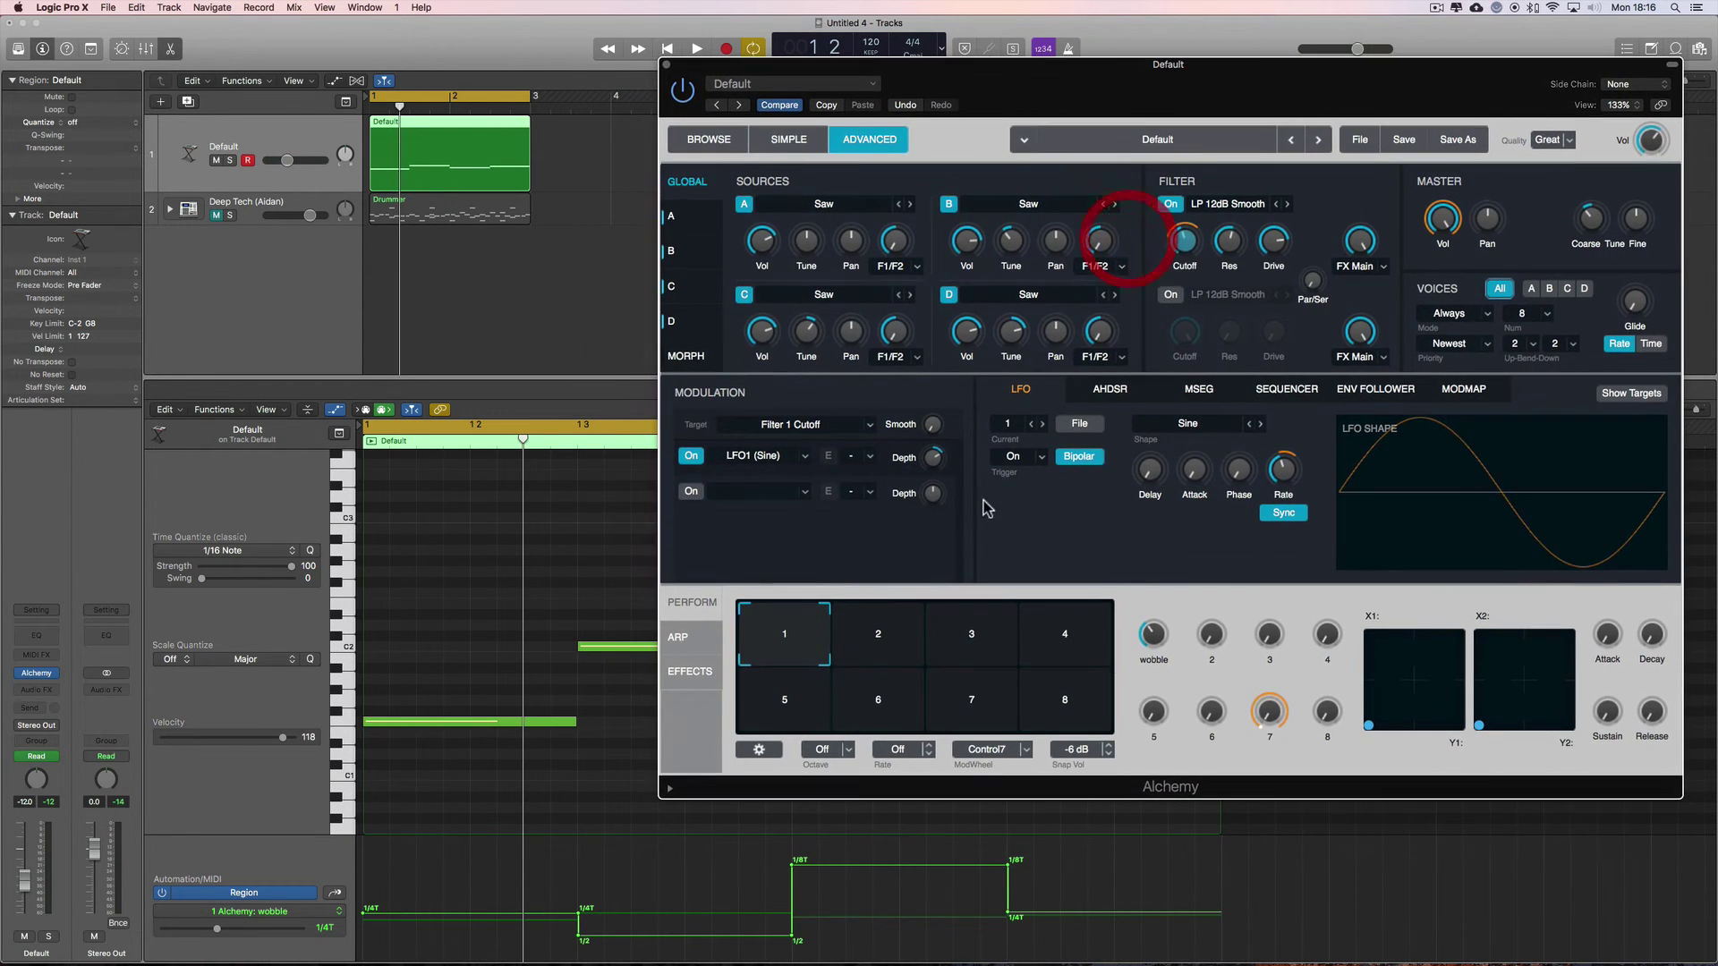
left_click(295, 917)
mouse_move(332, 734)
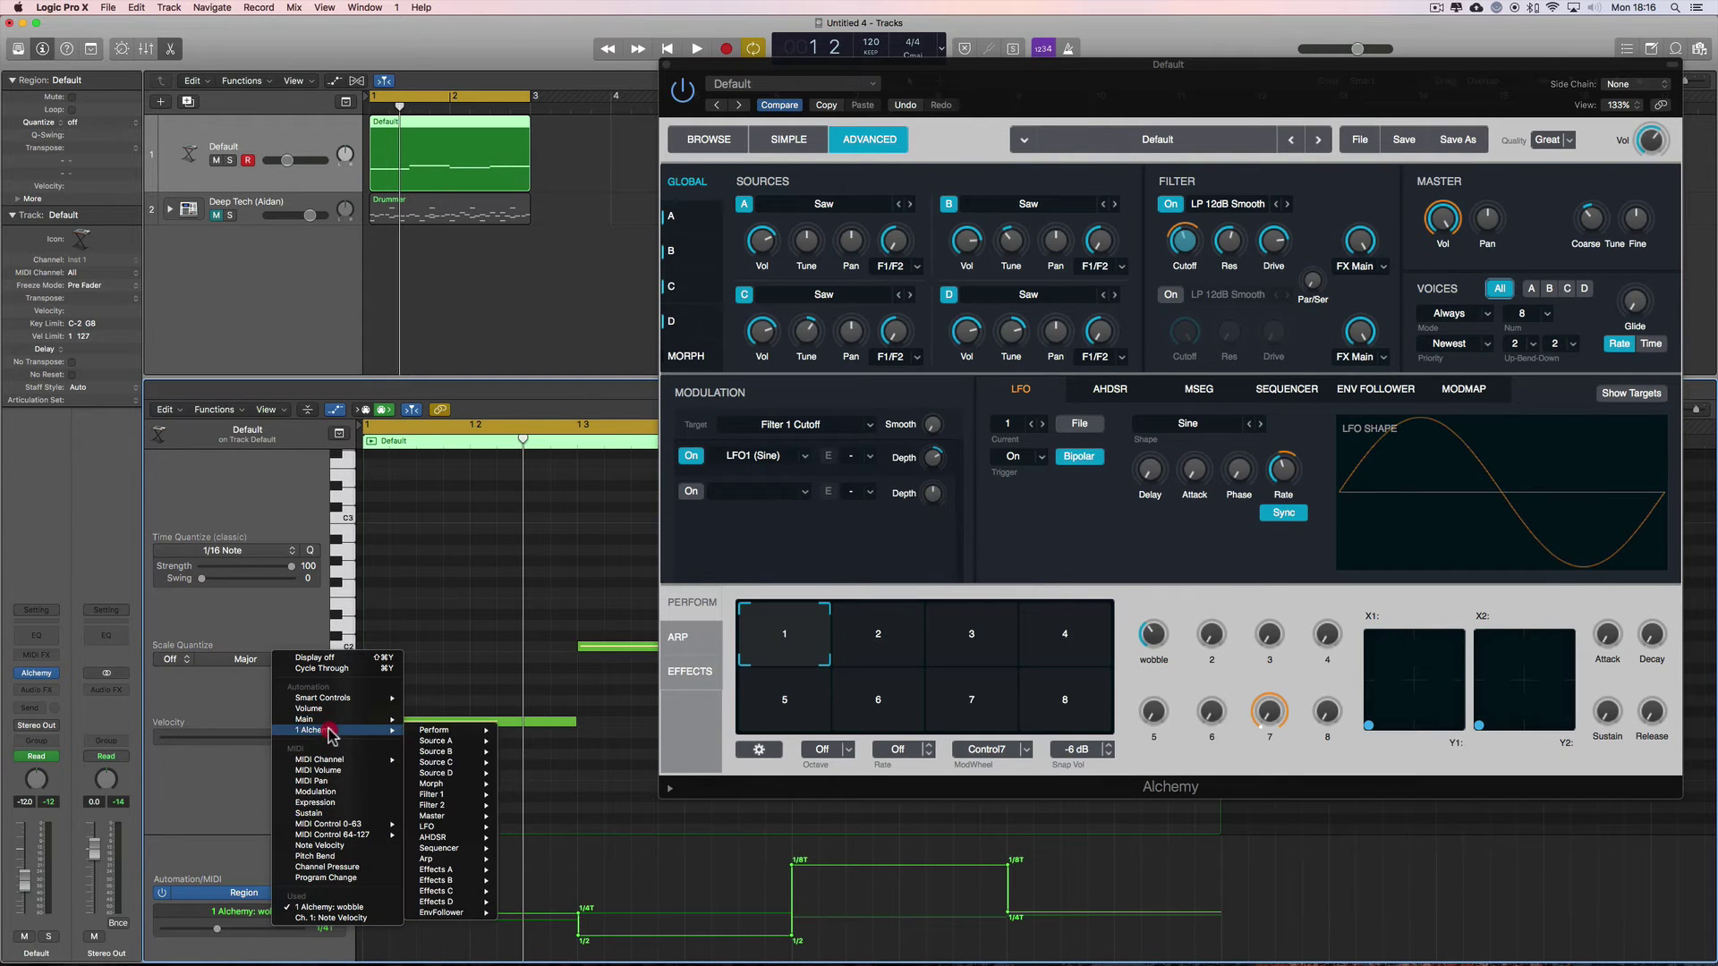
mouse_move(444, 799)
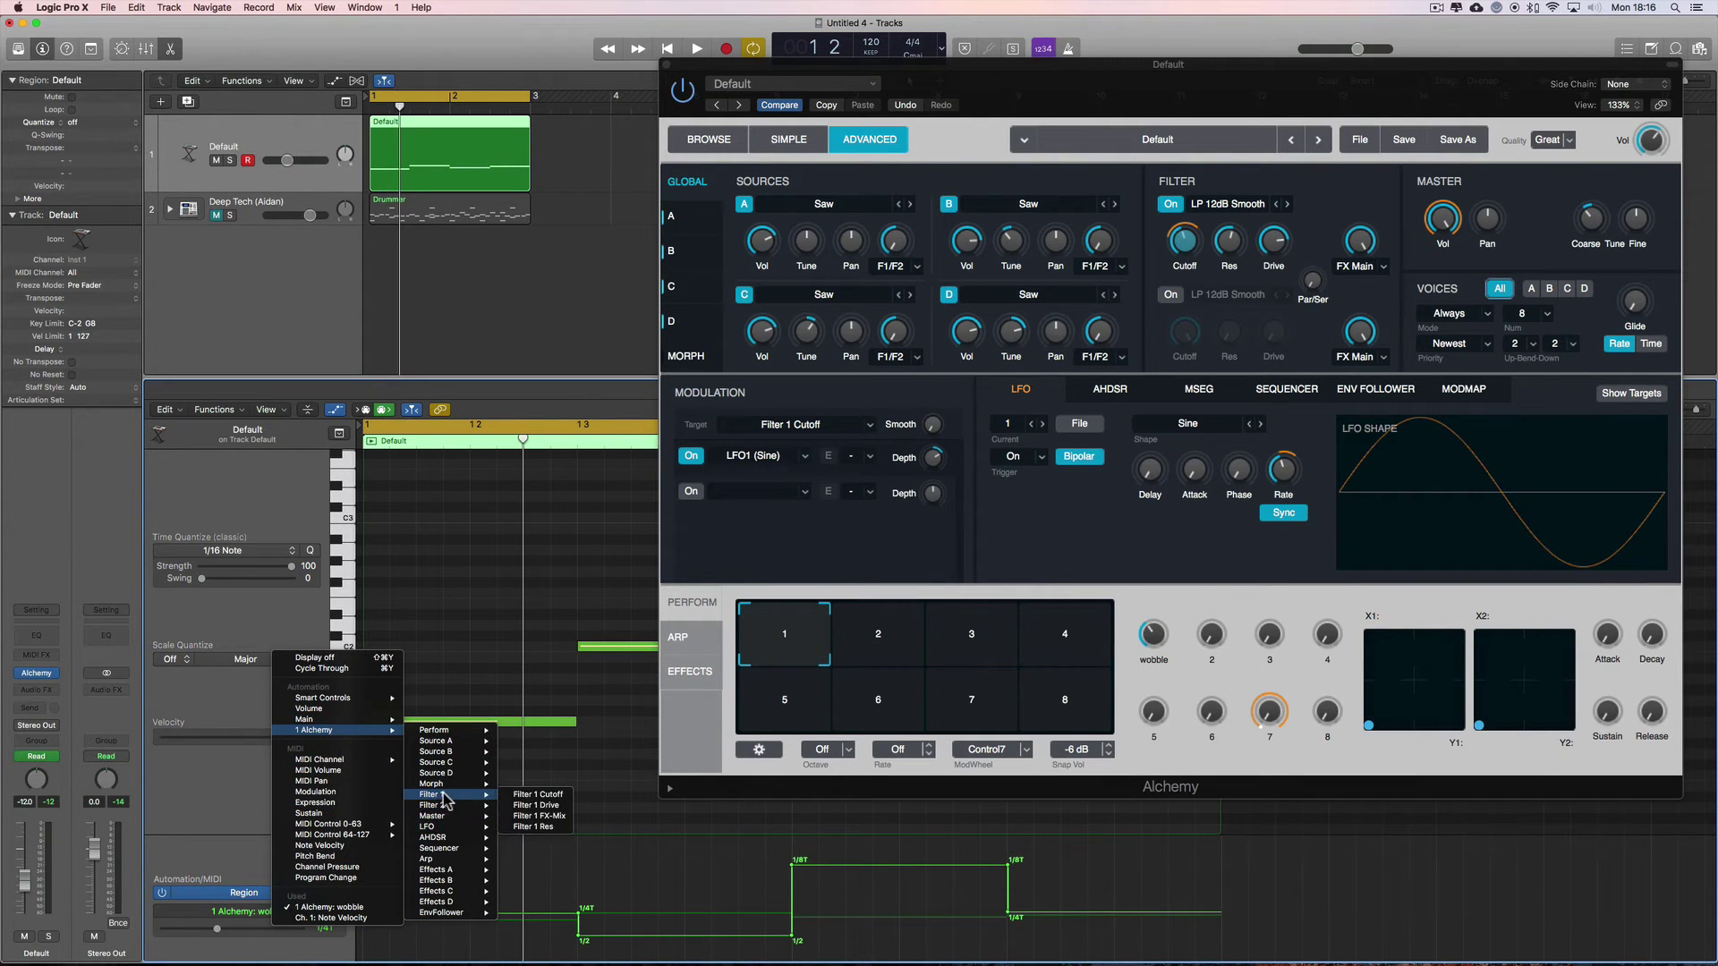
left_click(539, 796)
left_click_drag(557, 841, 558, 765)
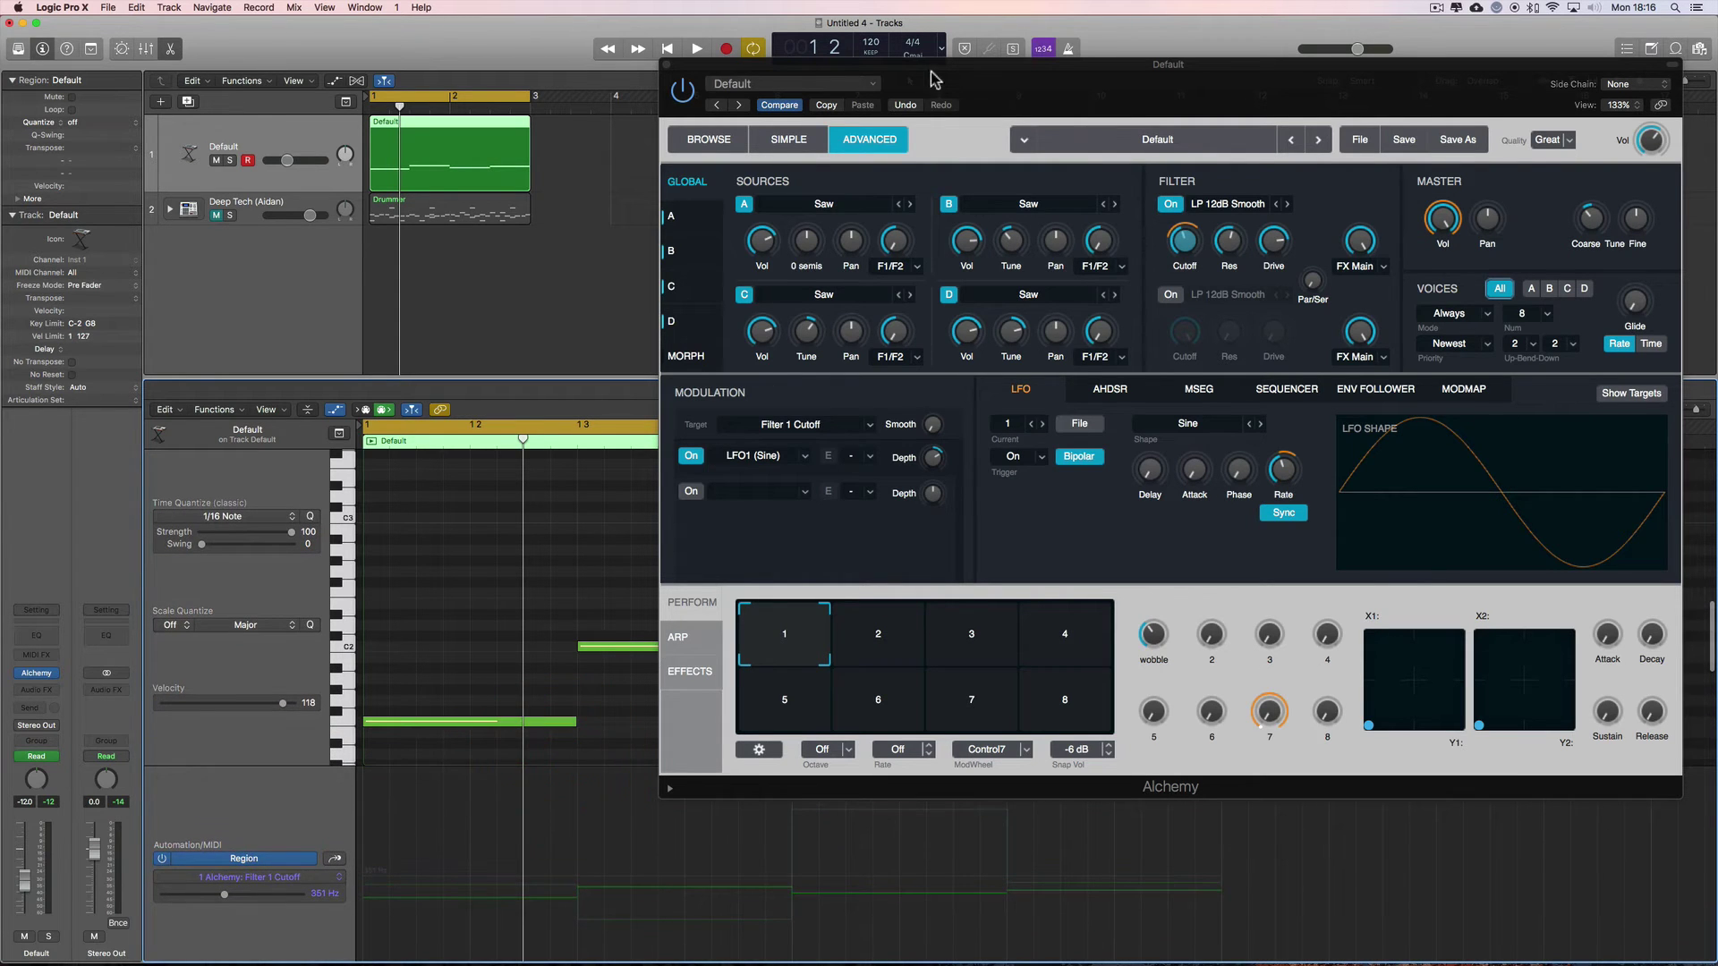
left_click_drag(930, 79, 1008, 71)
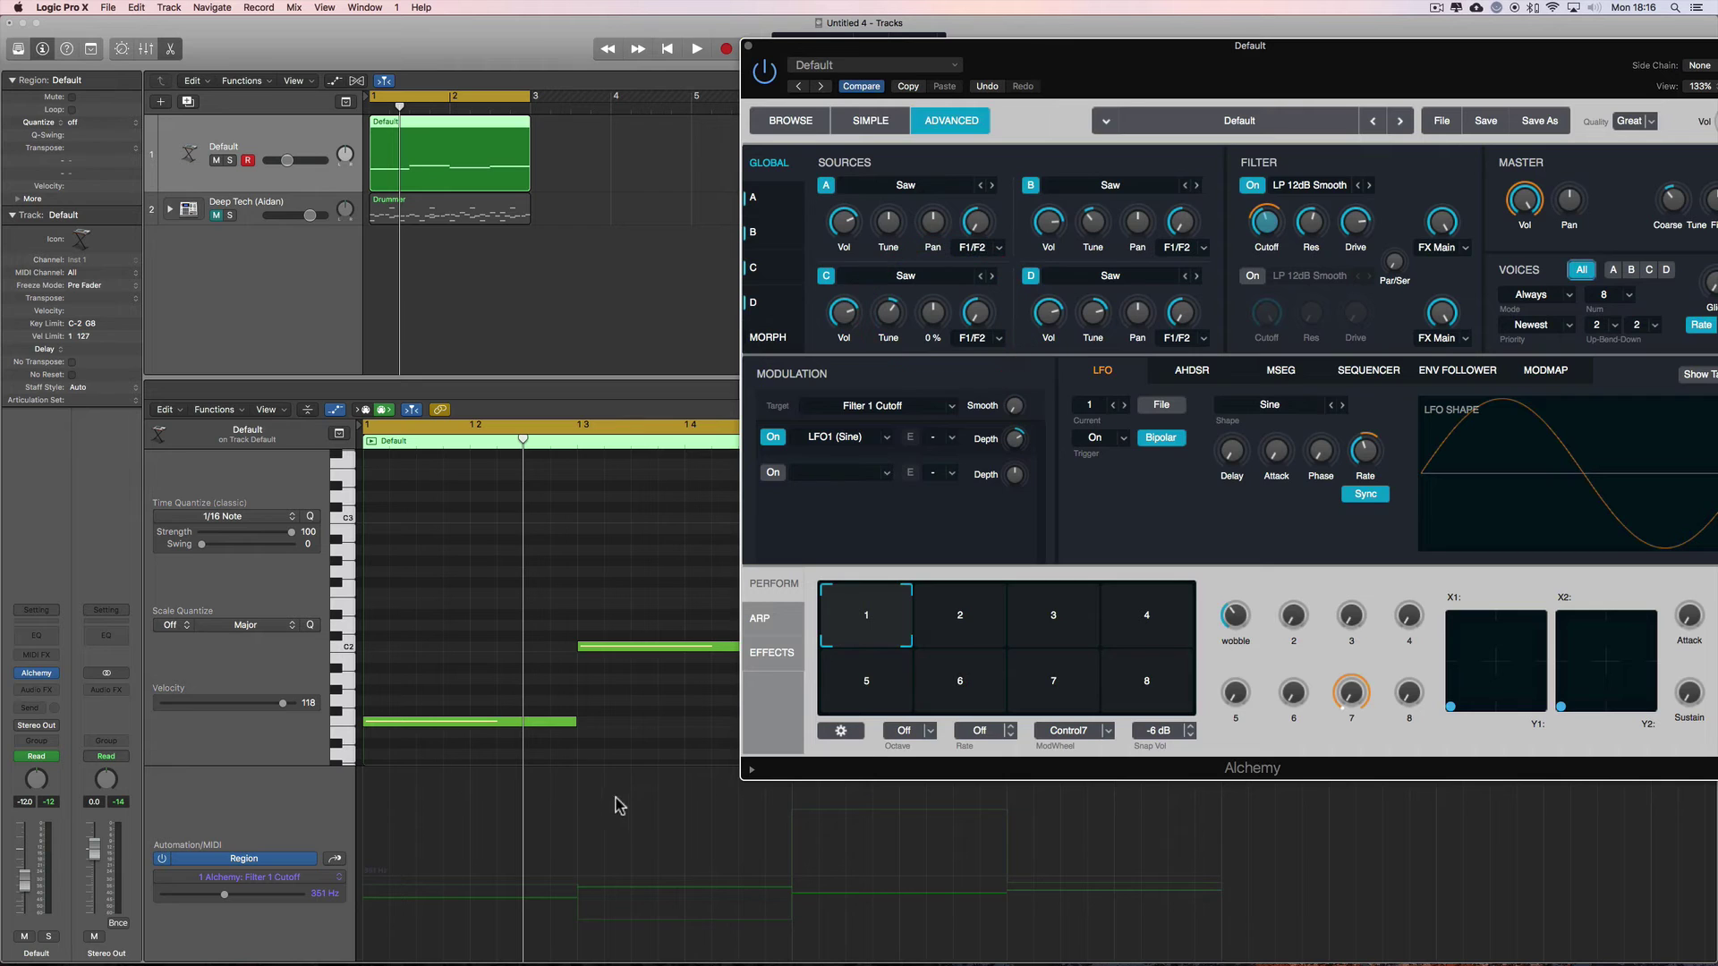
Undo the last changes in the Piano Roll.
left_click(337, 410)
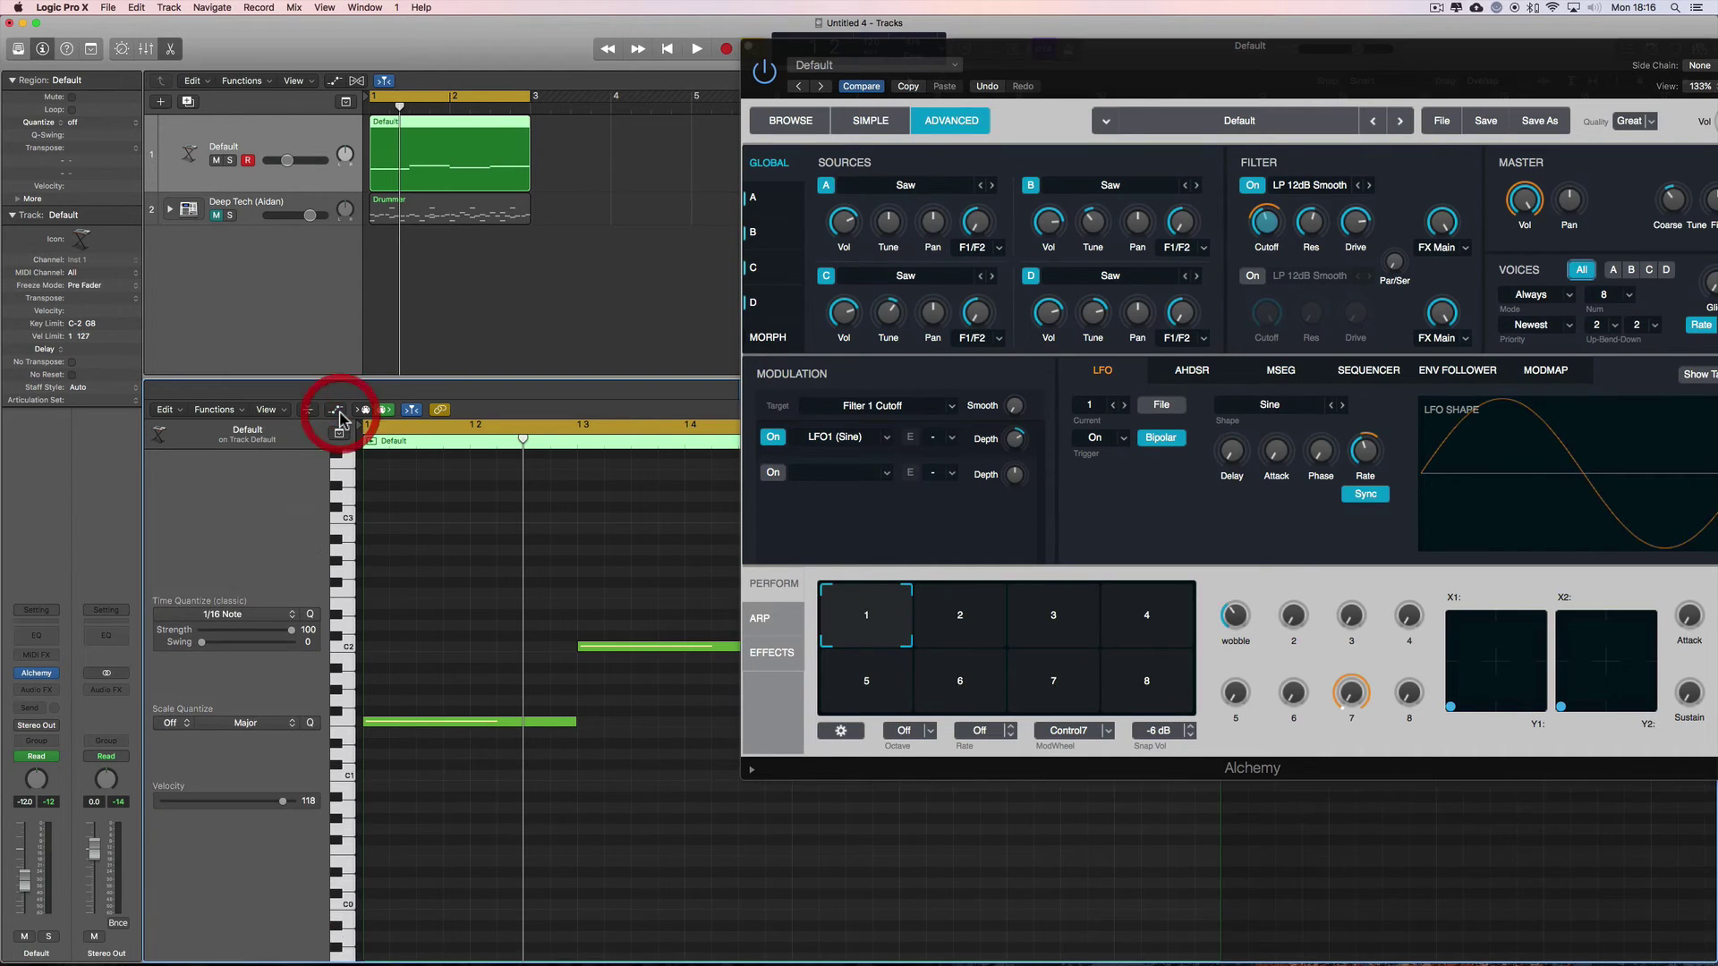
left_click(567, 394)
key("super+z")
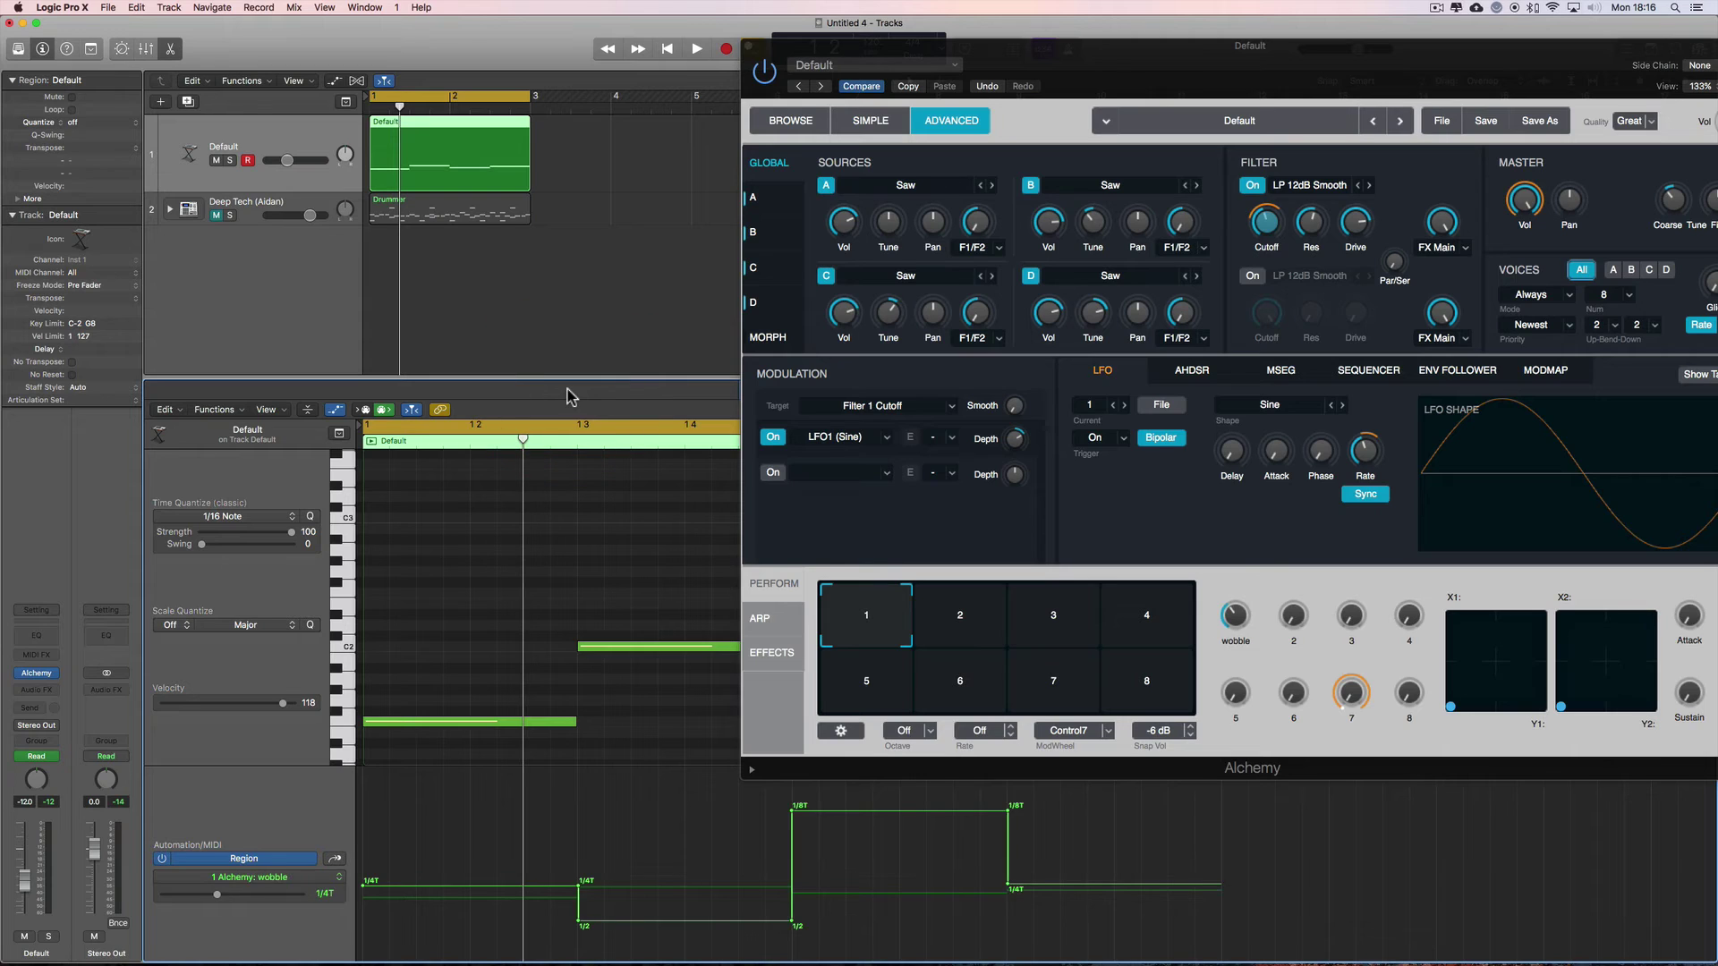
key("super+z")
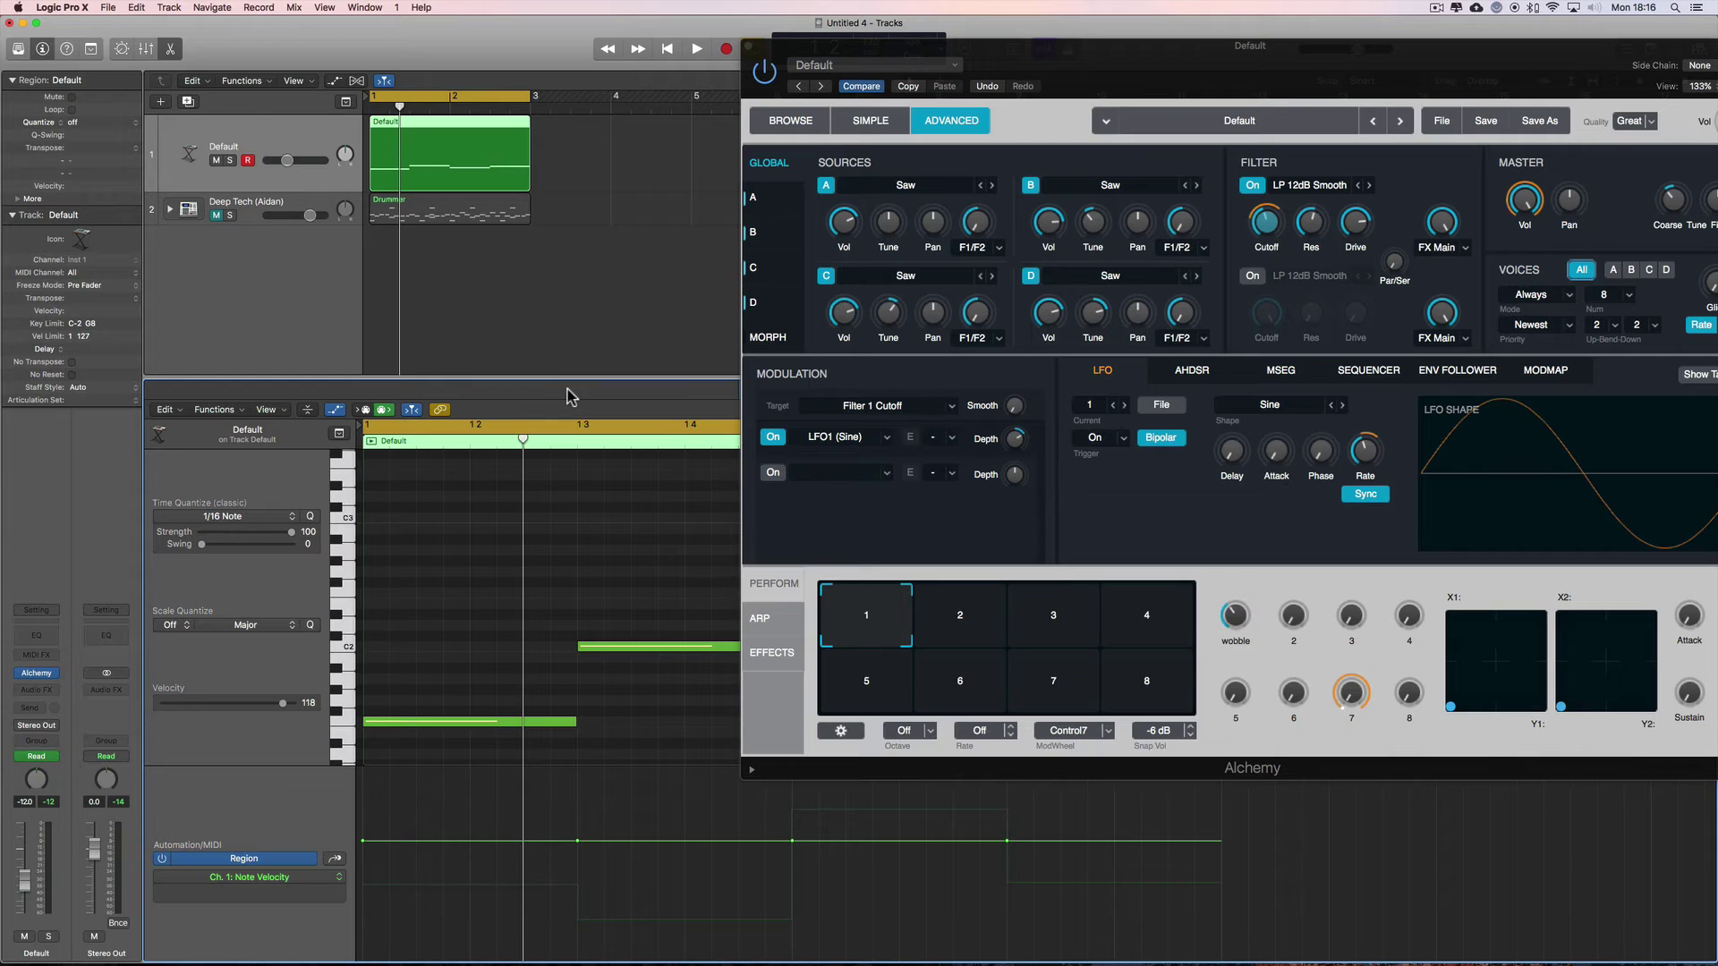
Display Alchemy's Filter 1 Cutoff automation for the region and create a starting level of 258 Hz from bar 1.
left_click(322, 881)
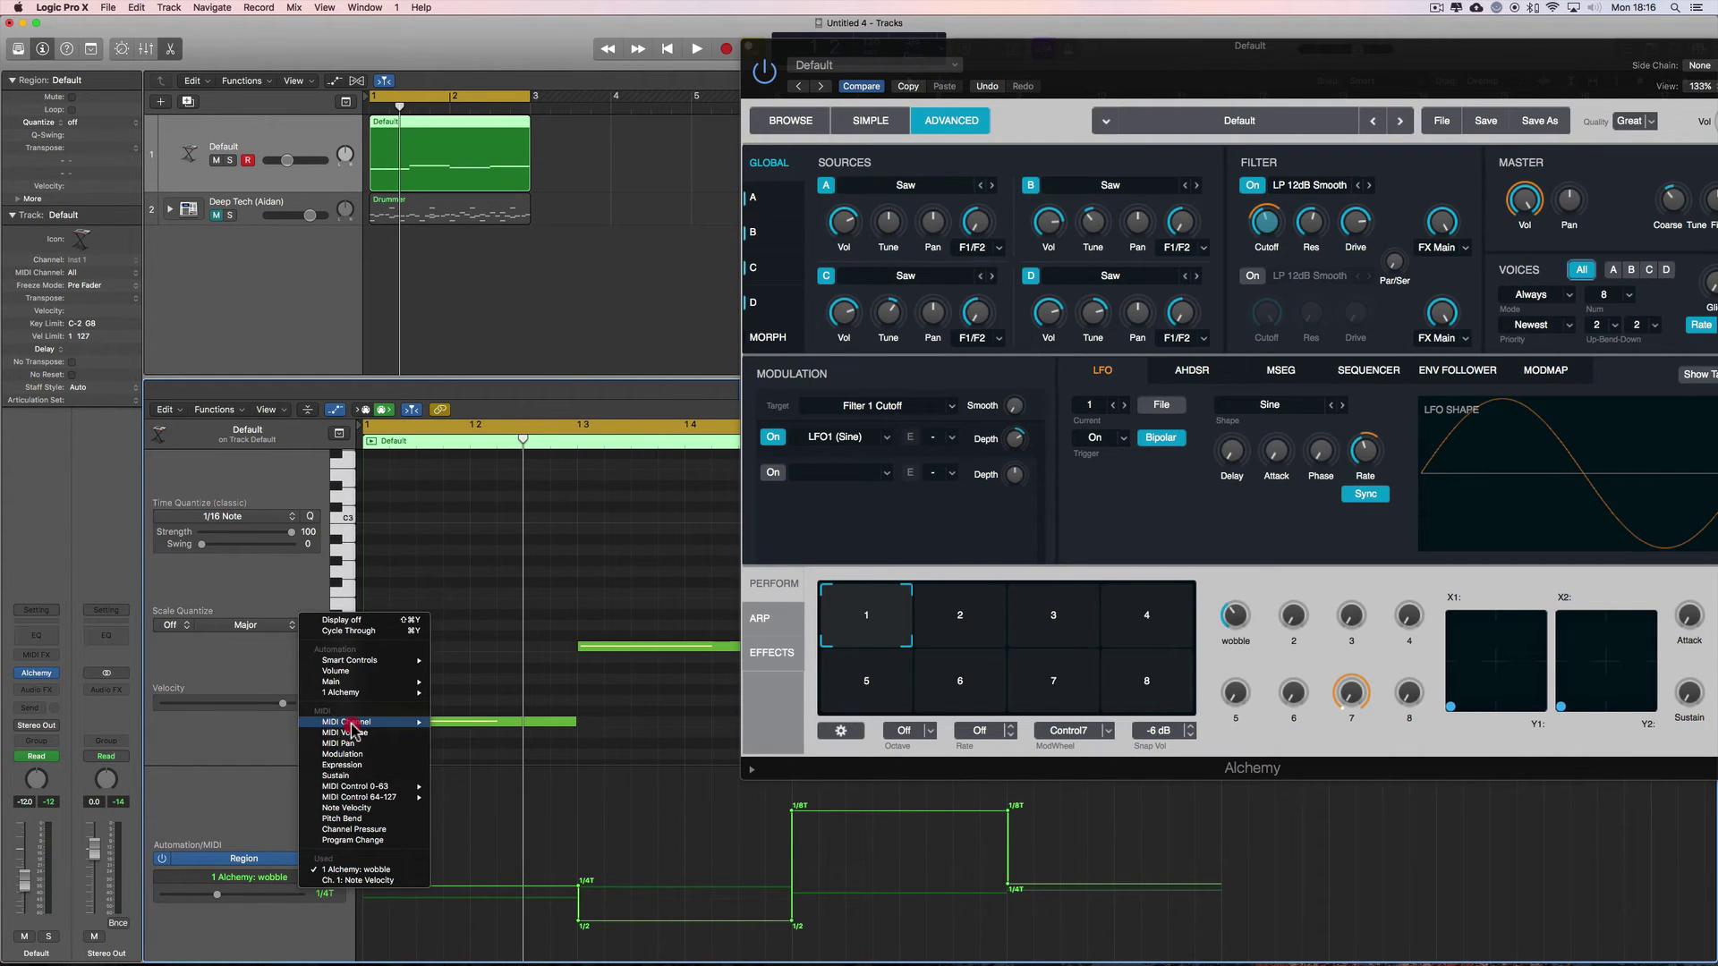
mouse_move(352, 724)
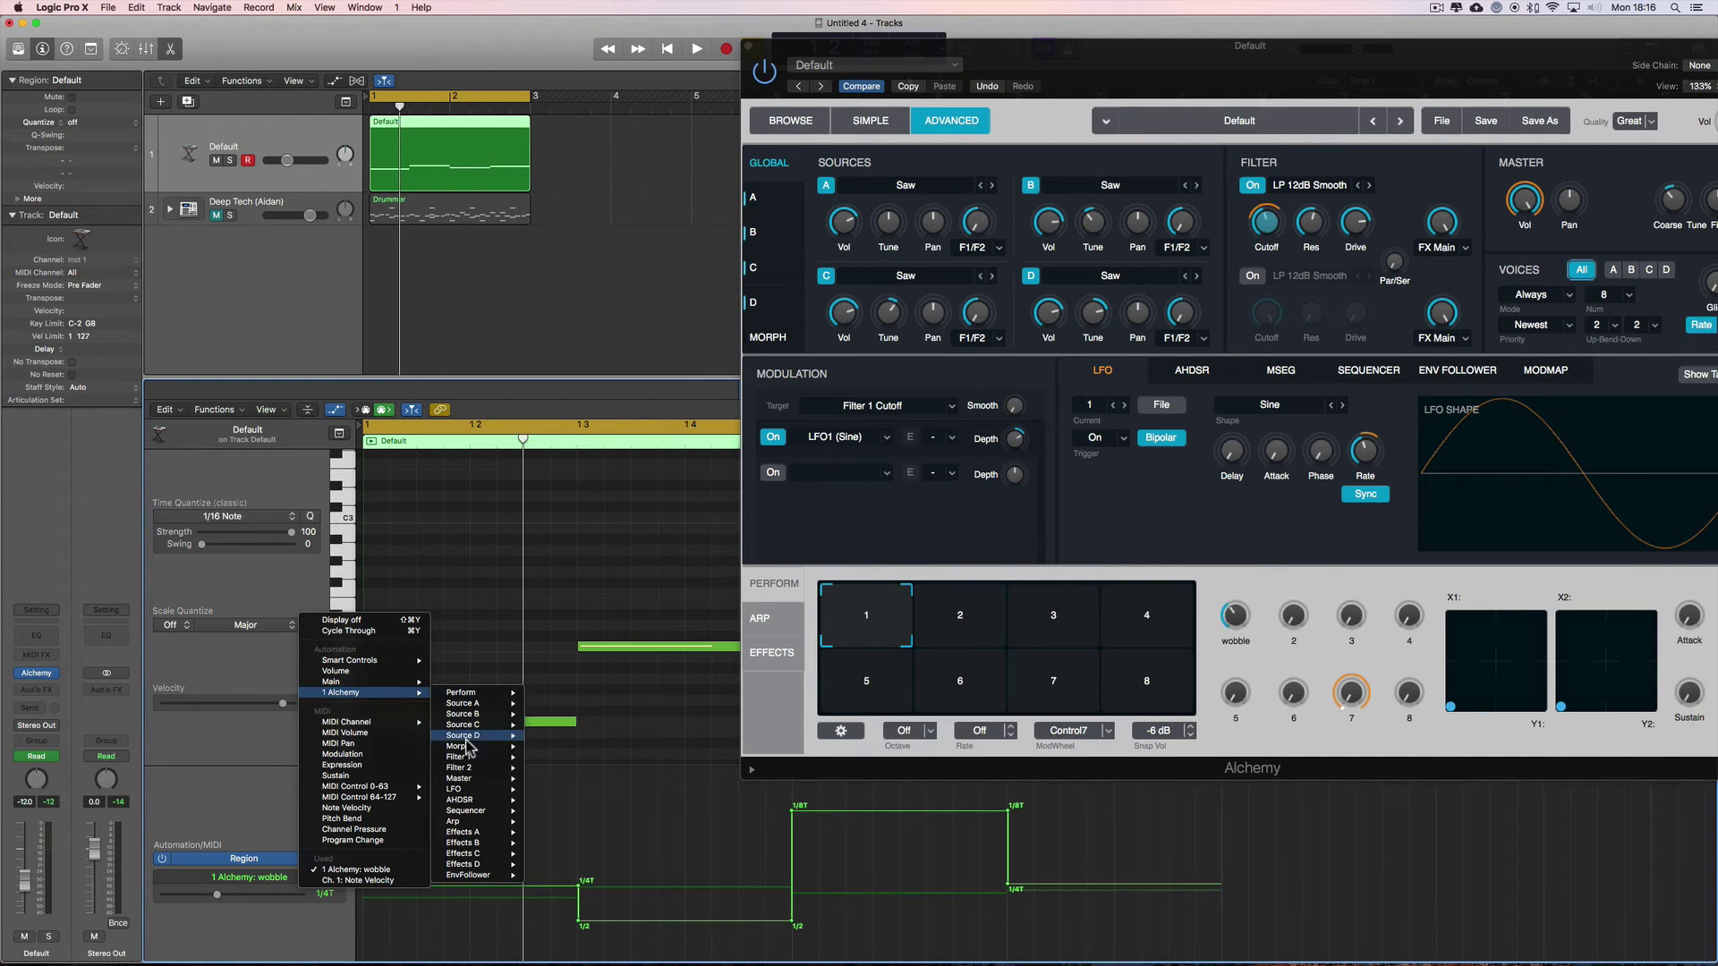
left_click(562, 758)
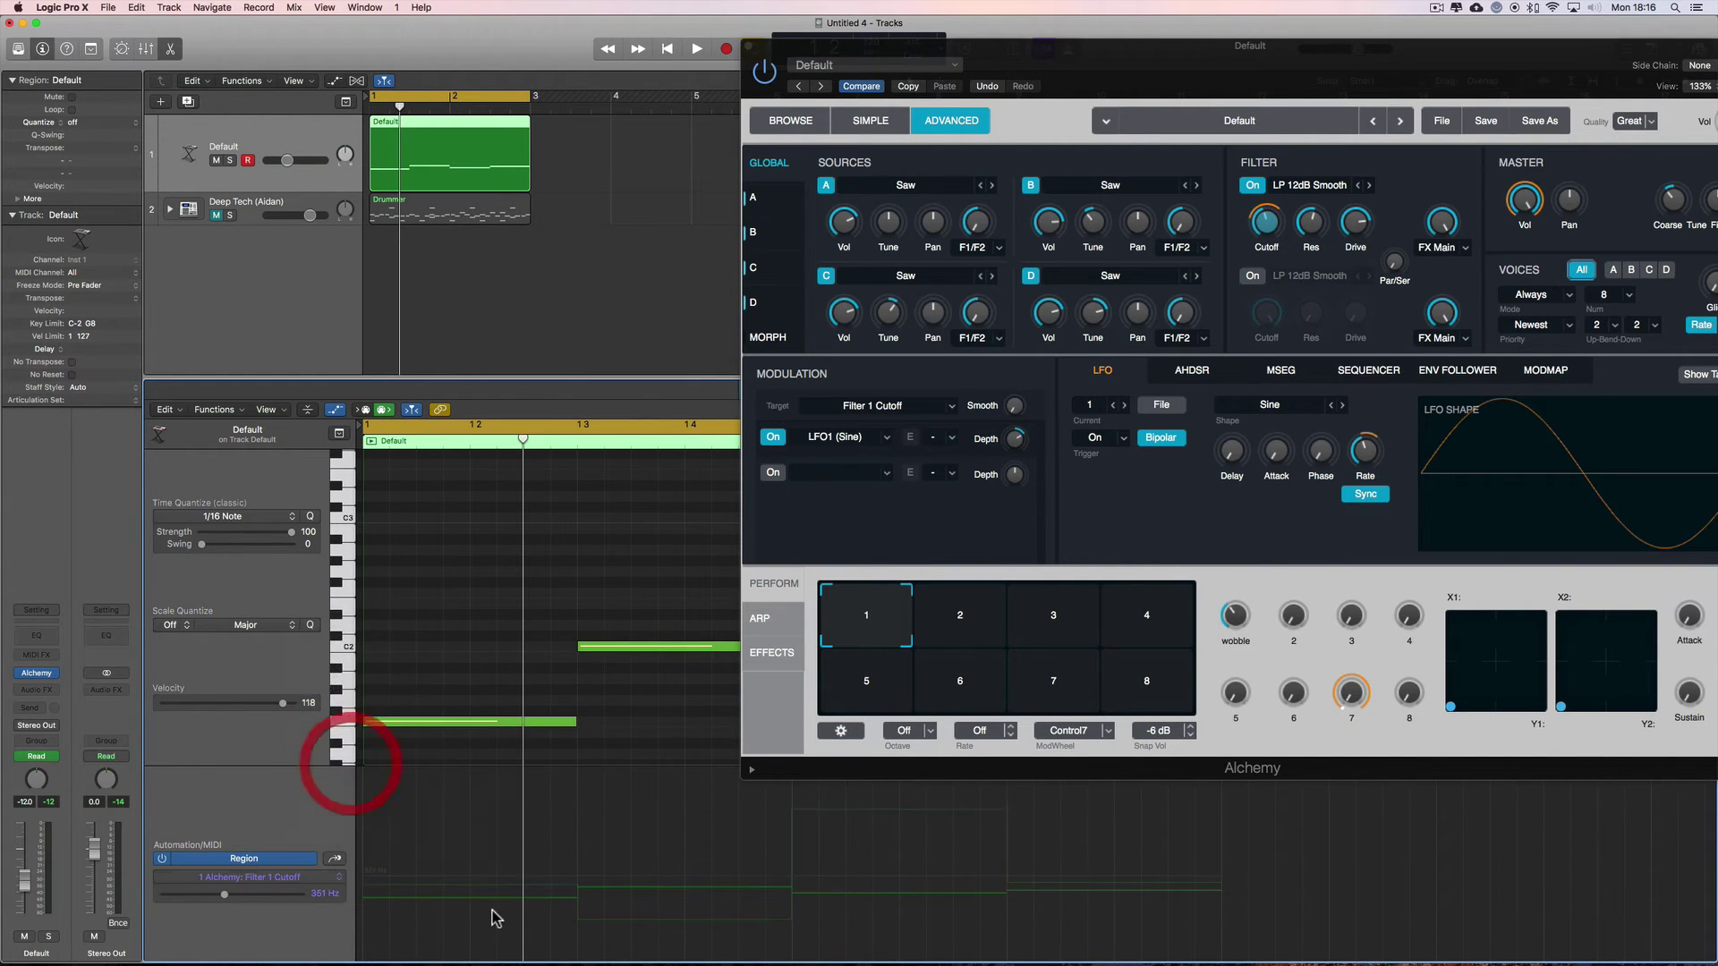
left_click(366, 886)
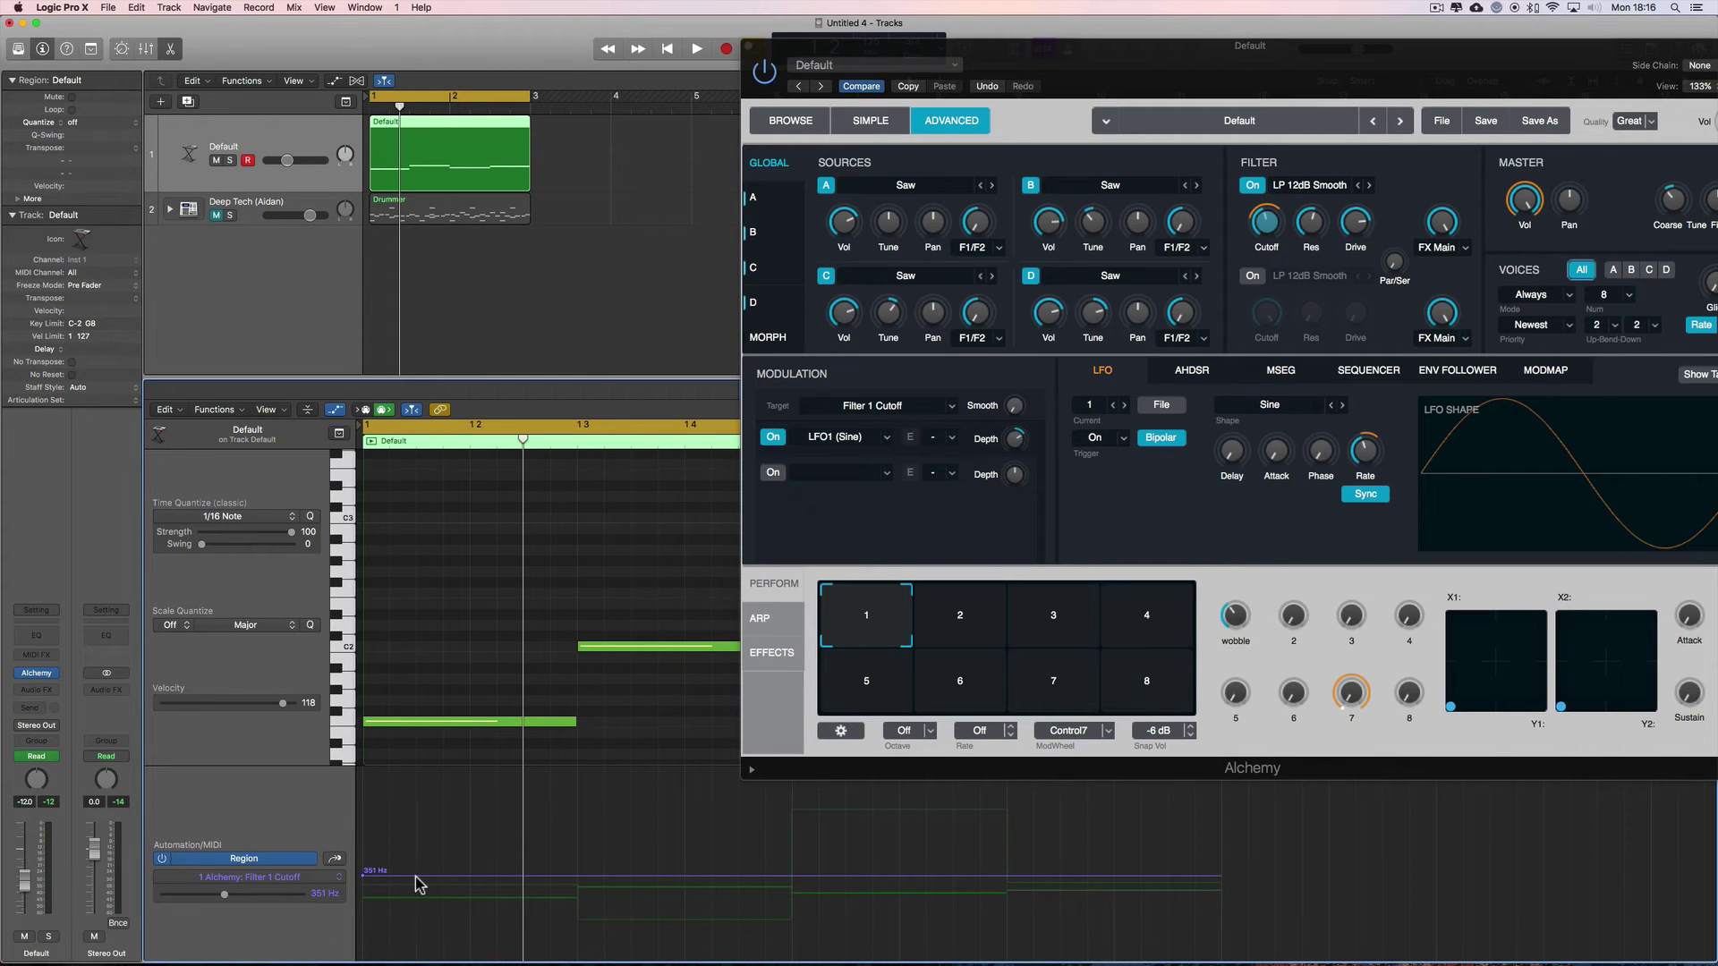
left_click_drag(418, 884, 418, 891)
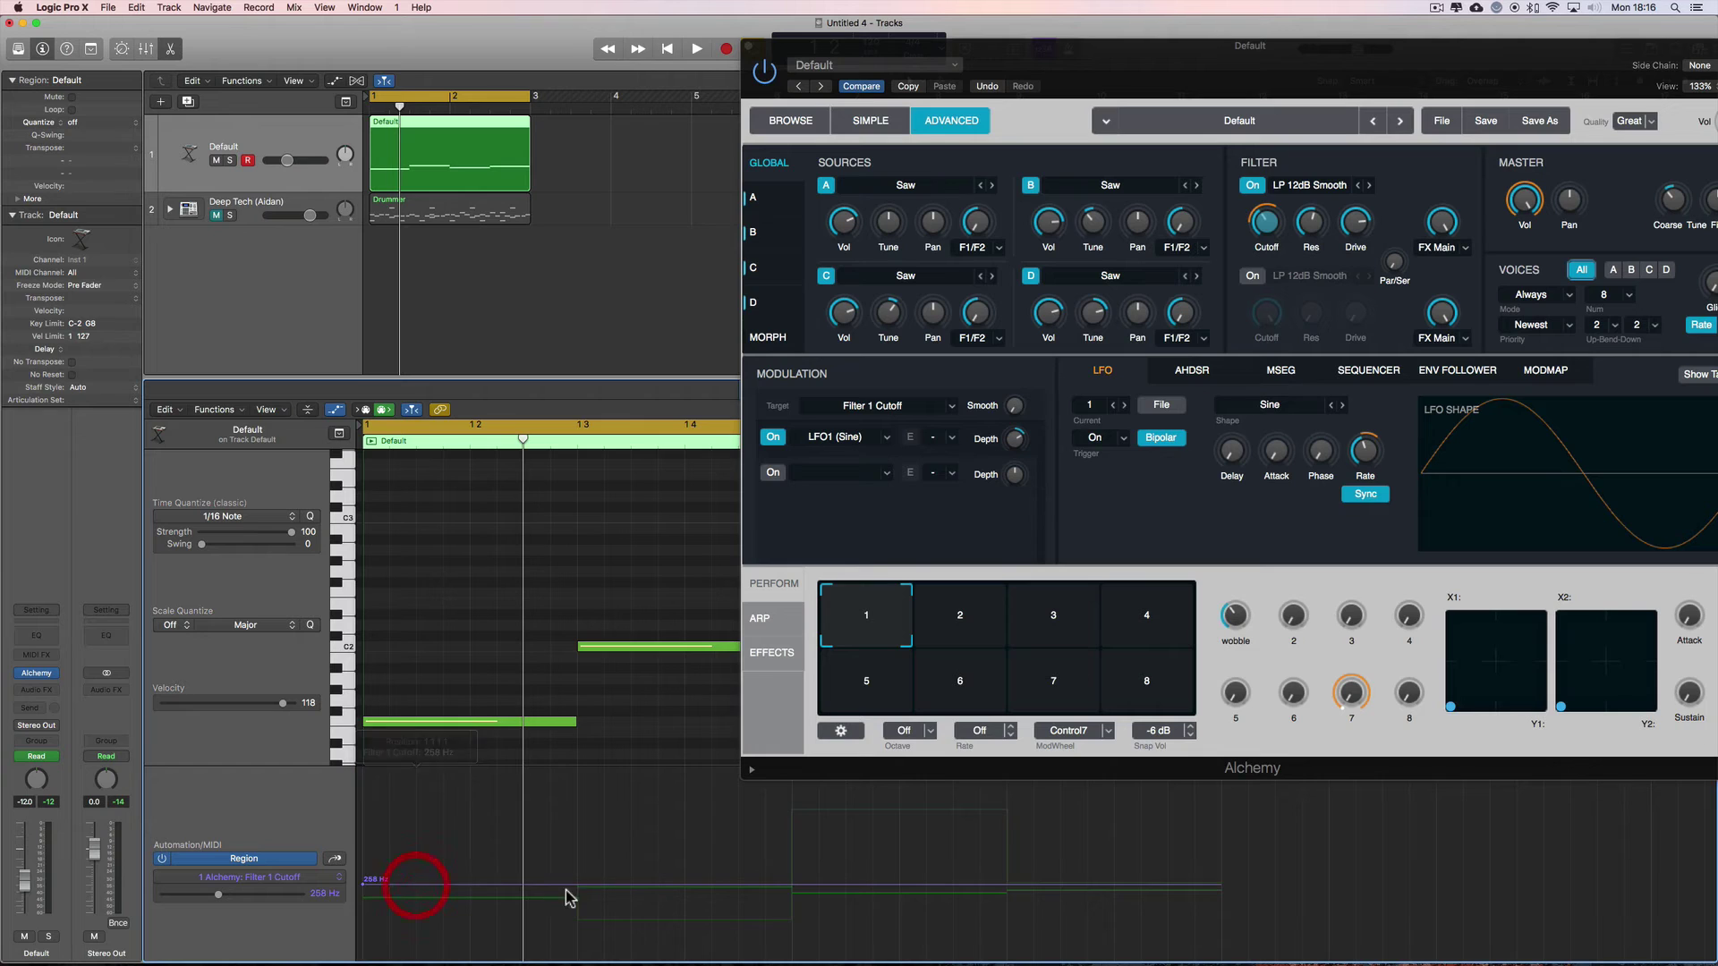
Draw a sharp drop in the cutoff automation at 1.3 followed by a ramp up to 2460 Hz at bar 2.
left_click(577, 885)
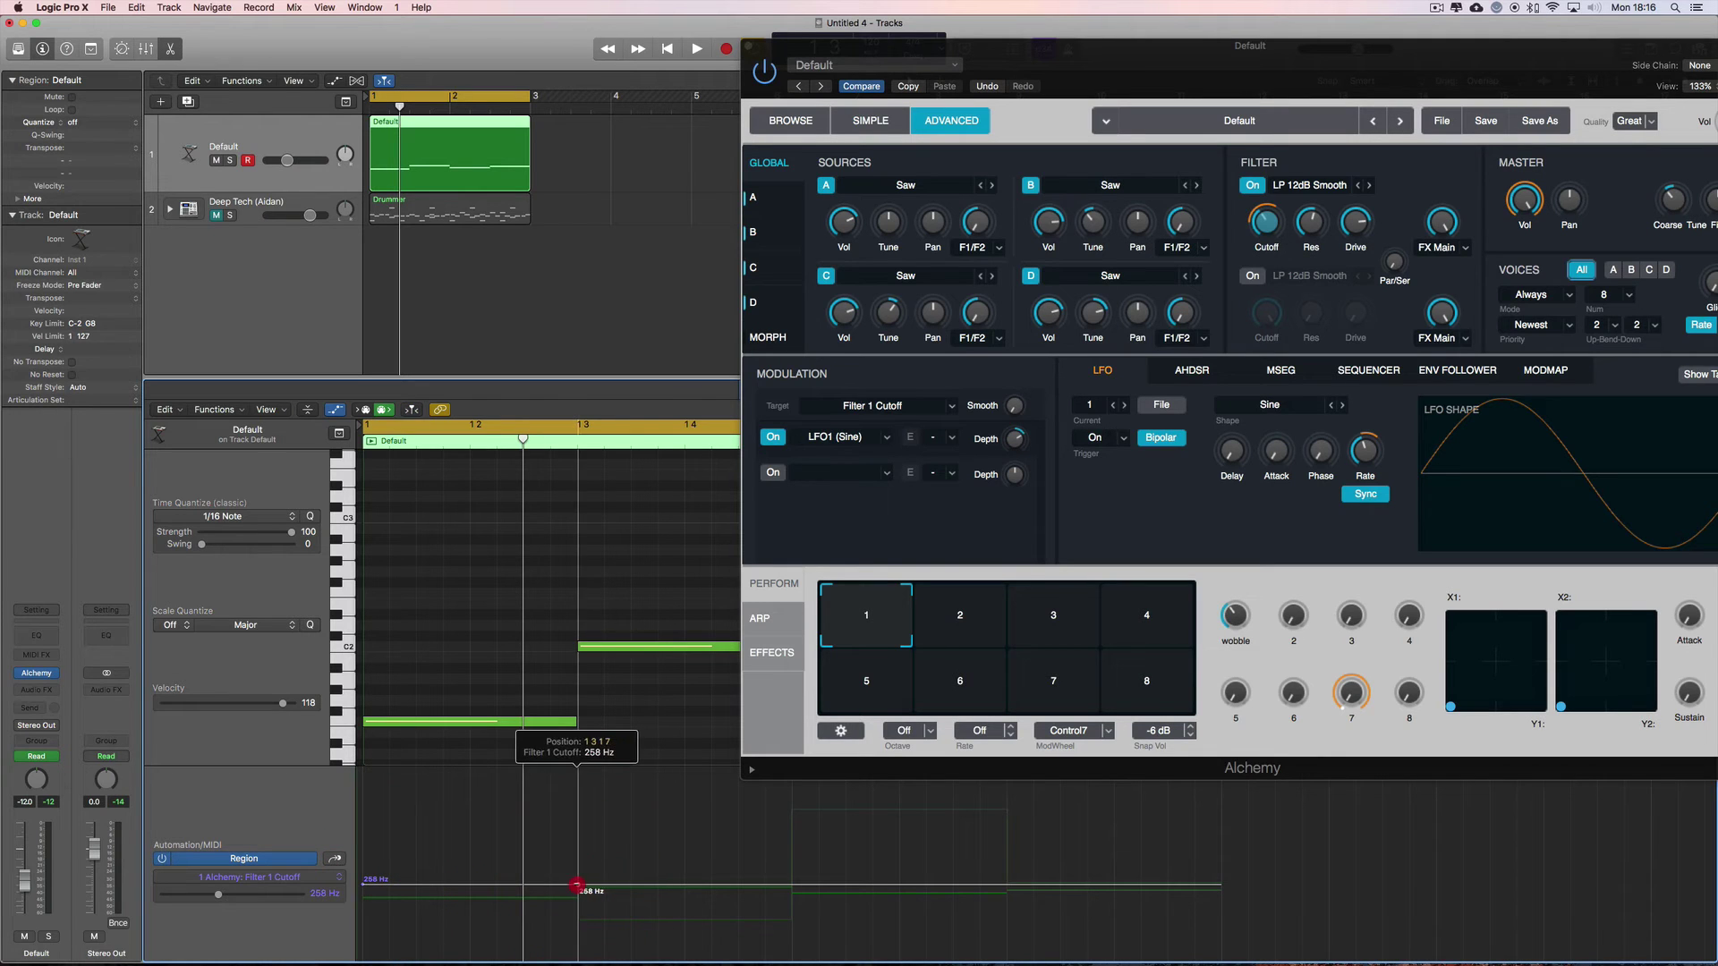
left_click_drag(591, 885, 584, 915)
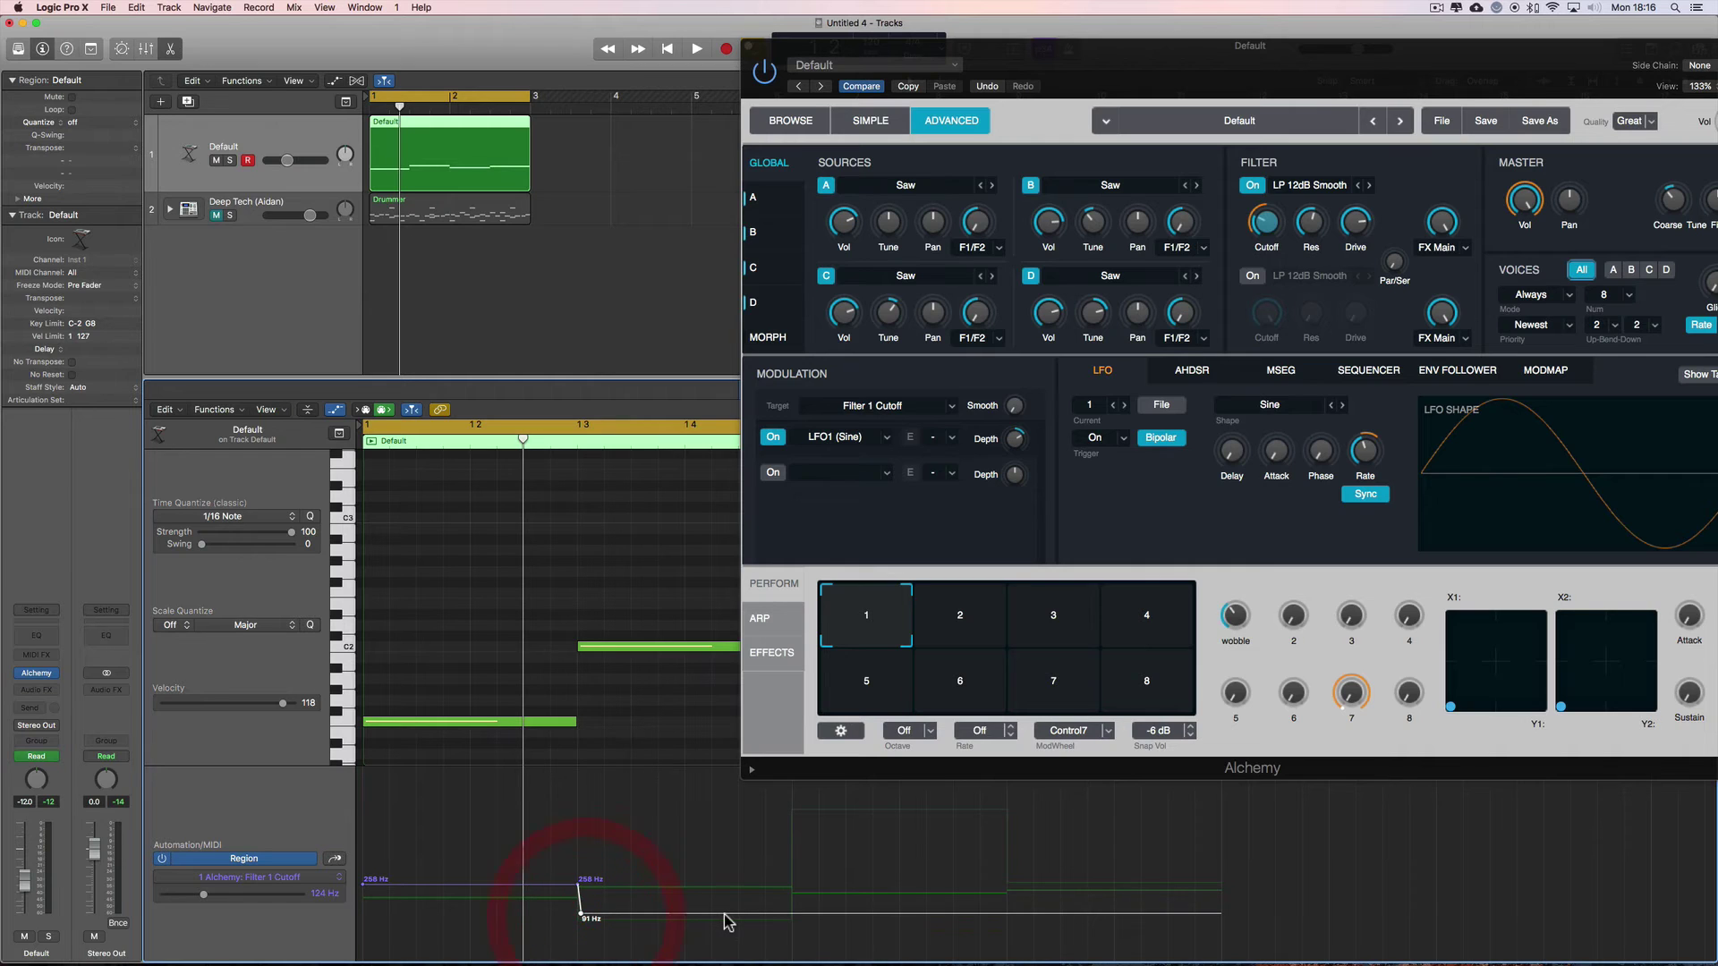
left_click_drag(727, 919, 782, 824)
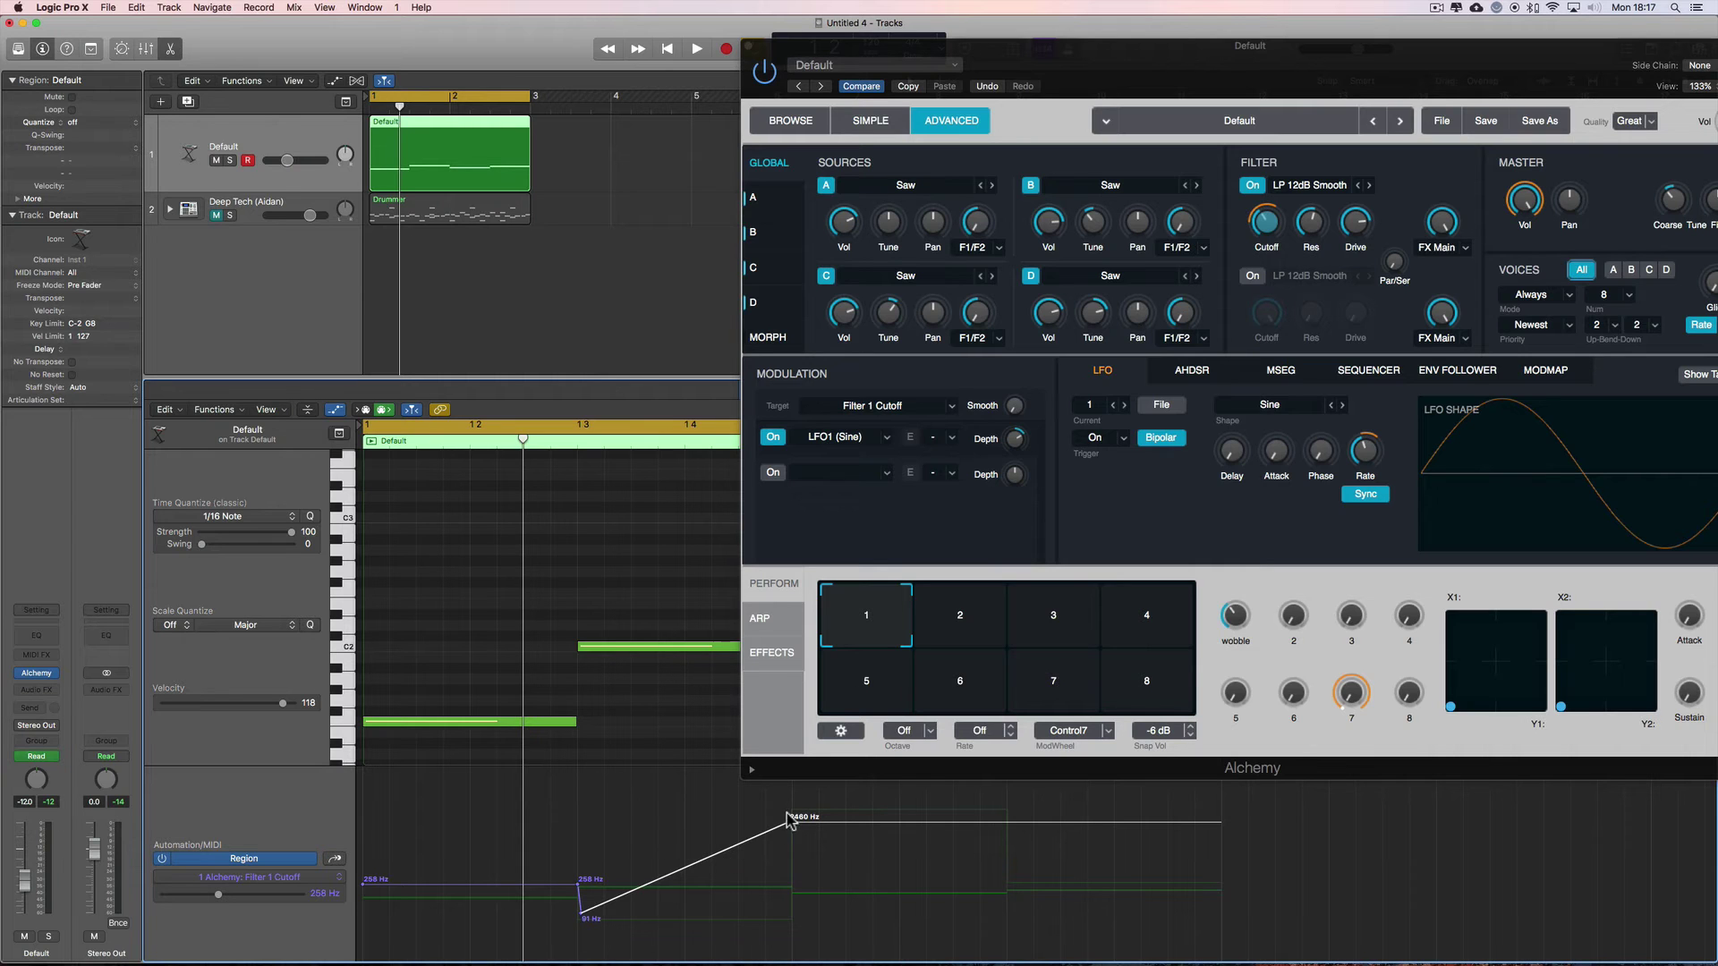
Move the Alchemy window clear of the Piano Roll and audition the cutoff ramp.
left_click_drag(848, 68, 949, 77)
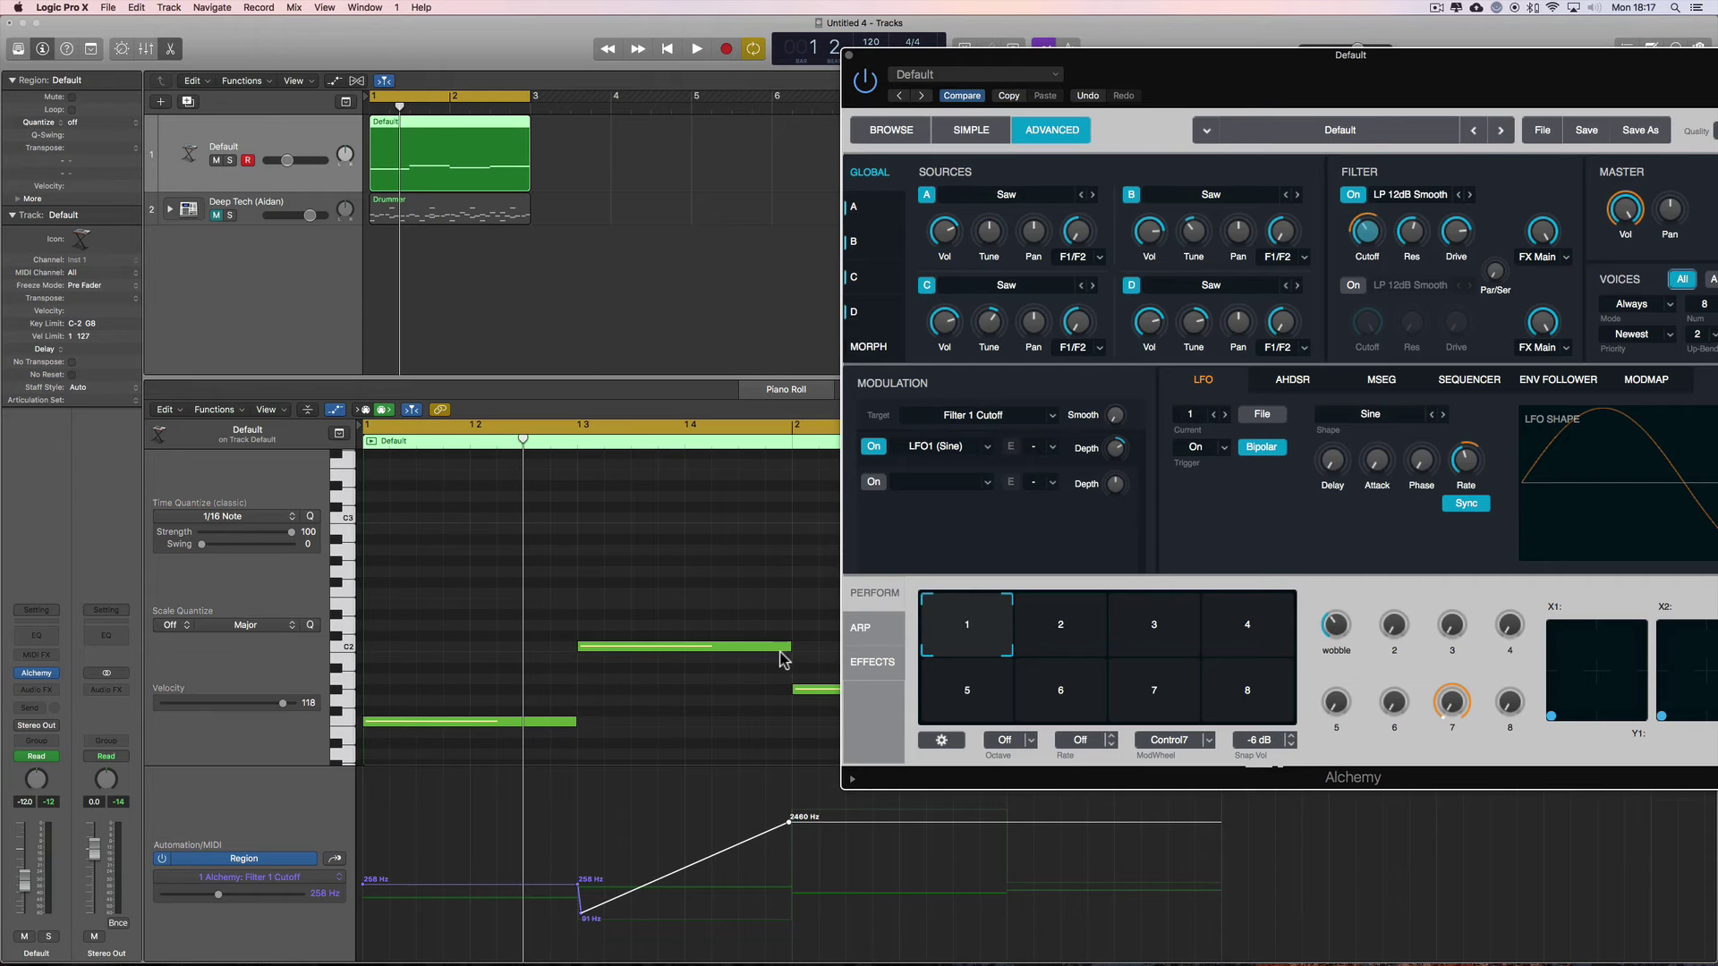
key("space")
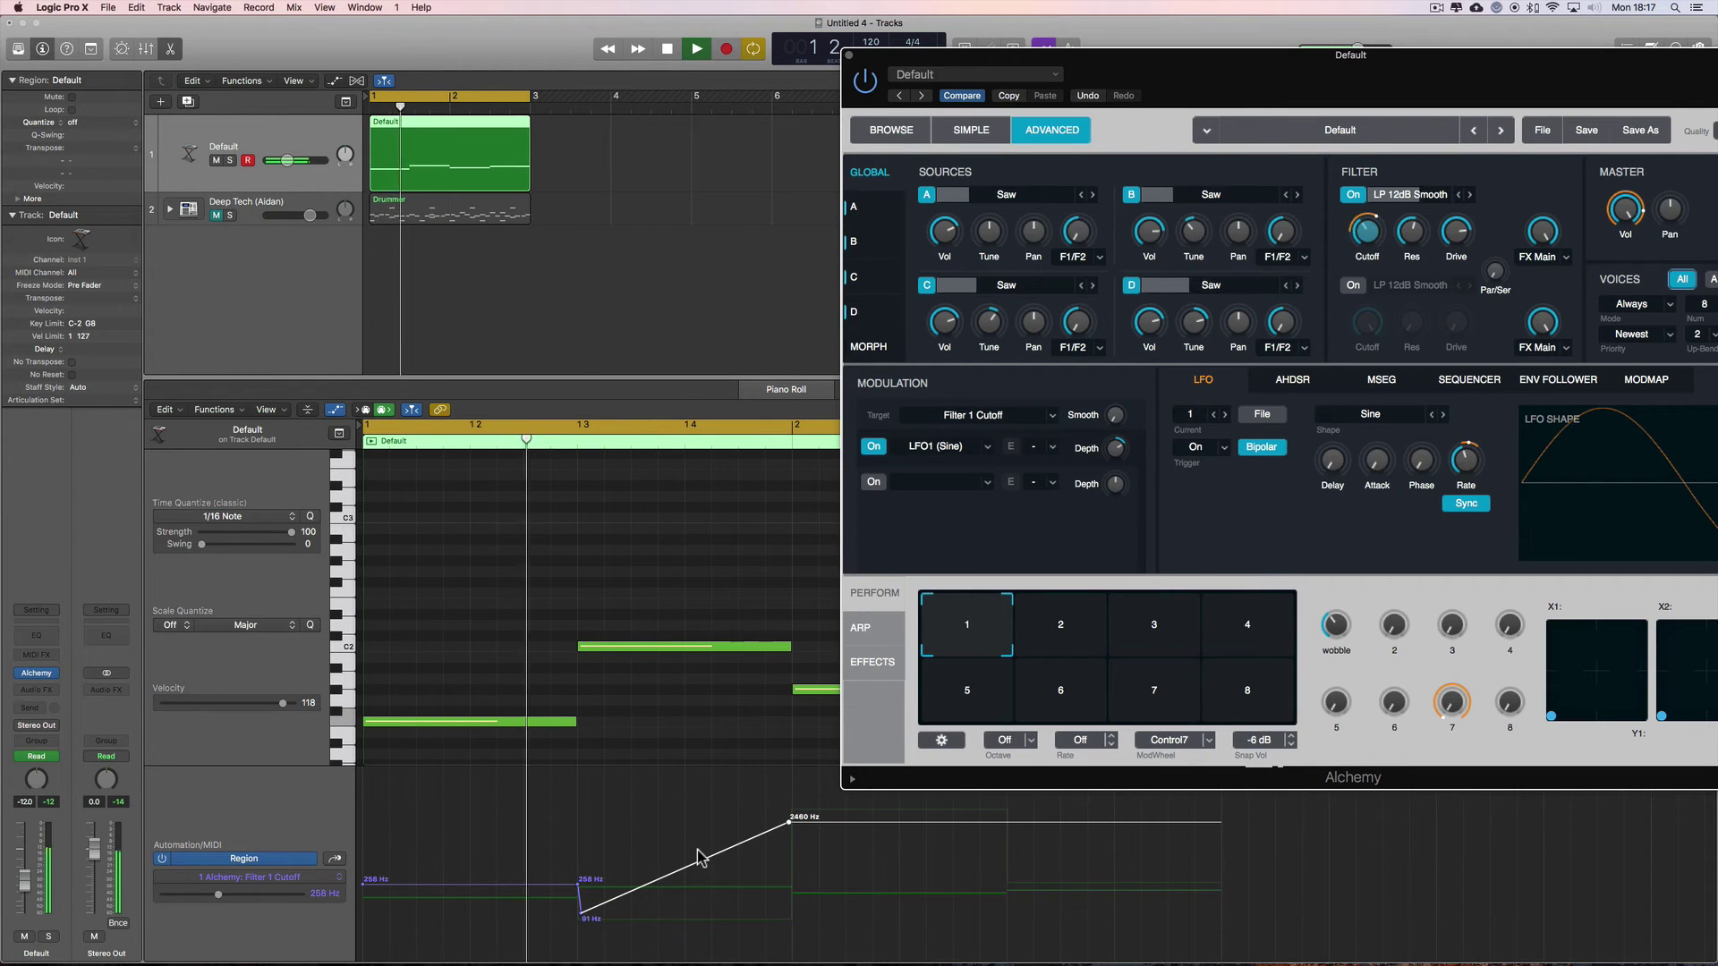
key("space")
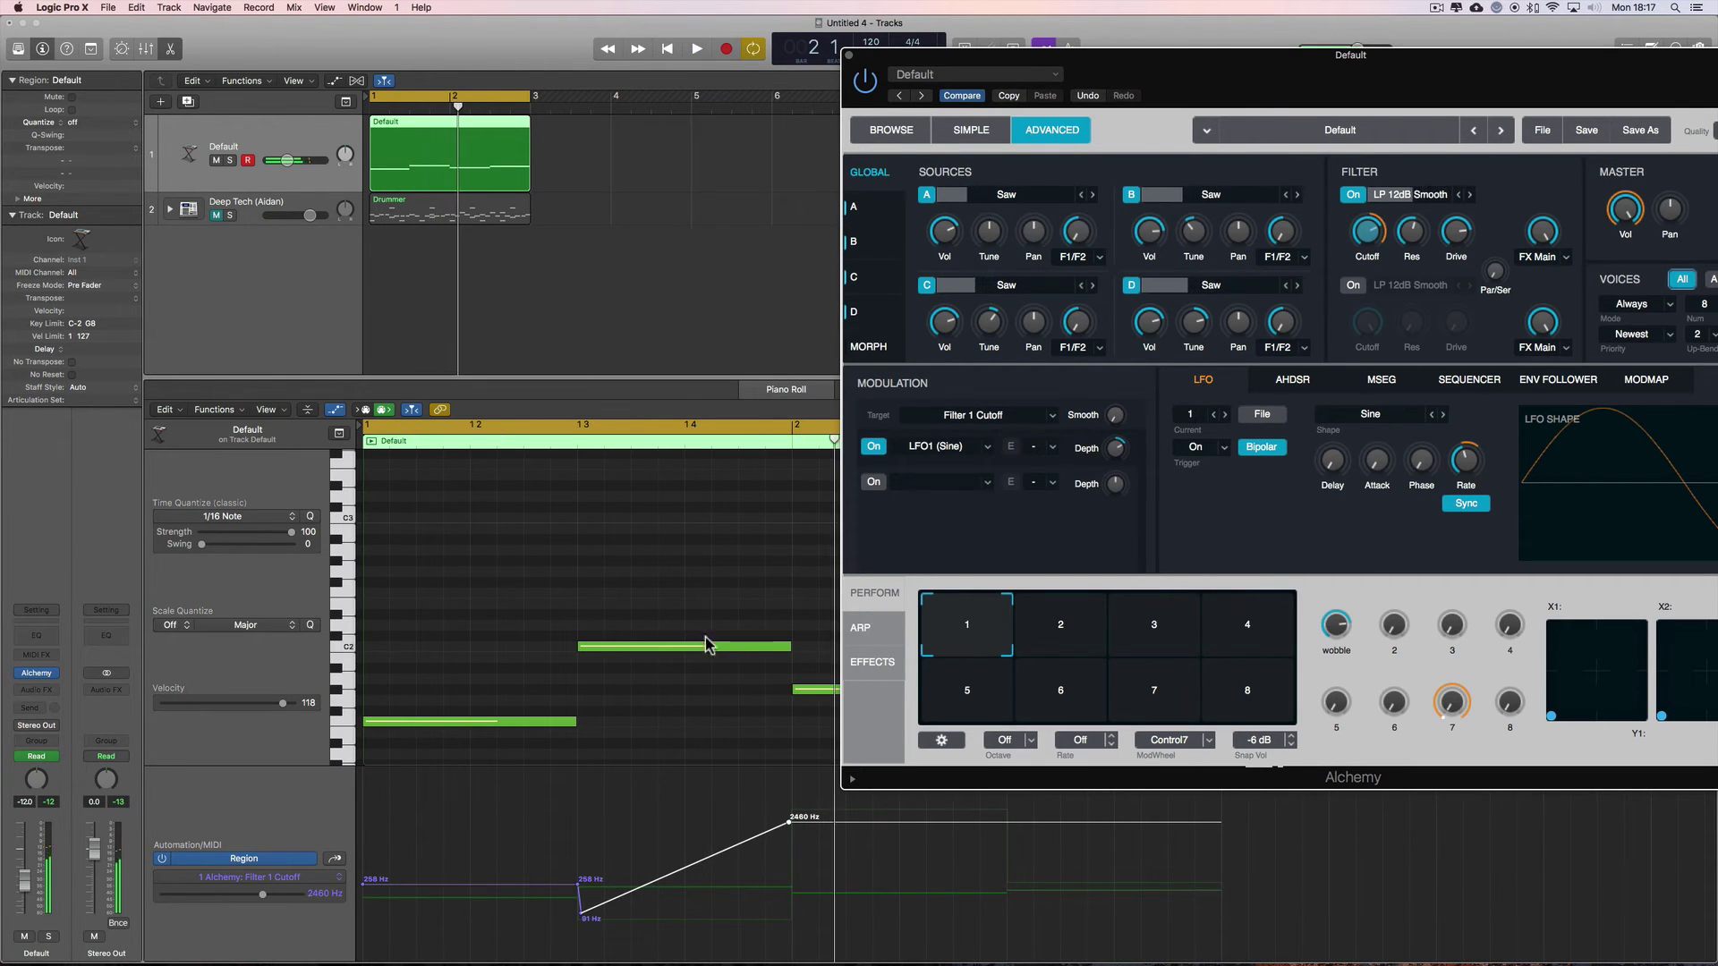
Add a vertical drop in the cutoff automation at bar 2, from the ramp's peak down to 157 Hz.
left_click(791, 822)
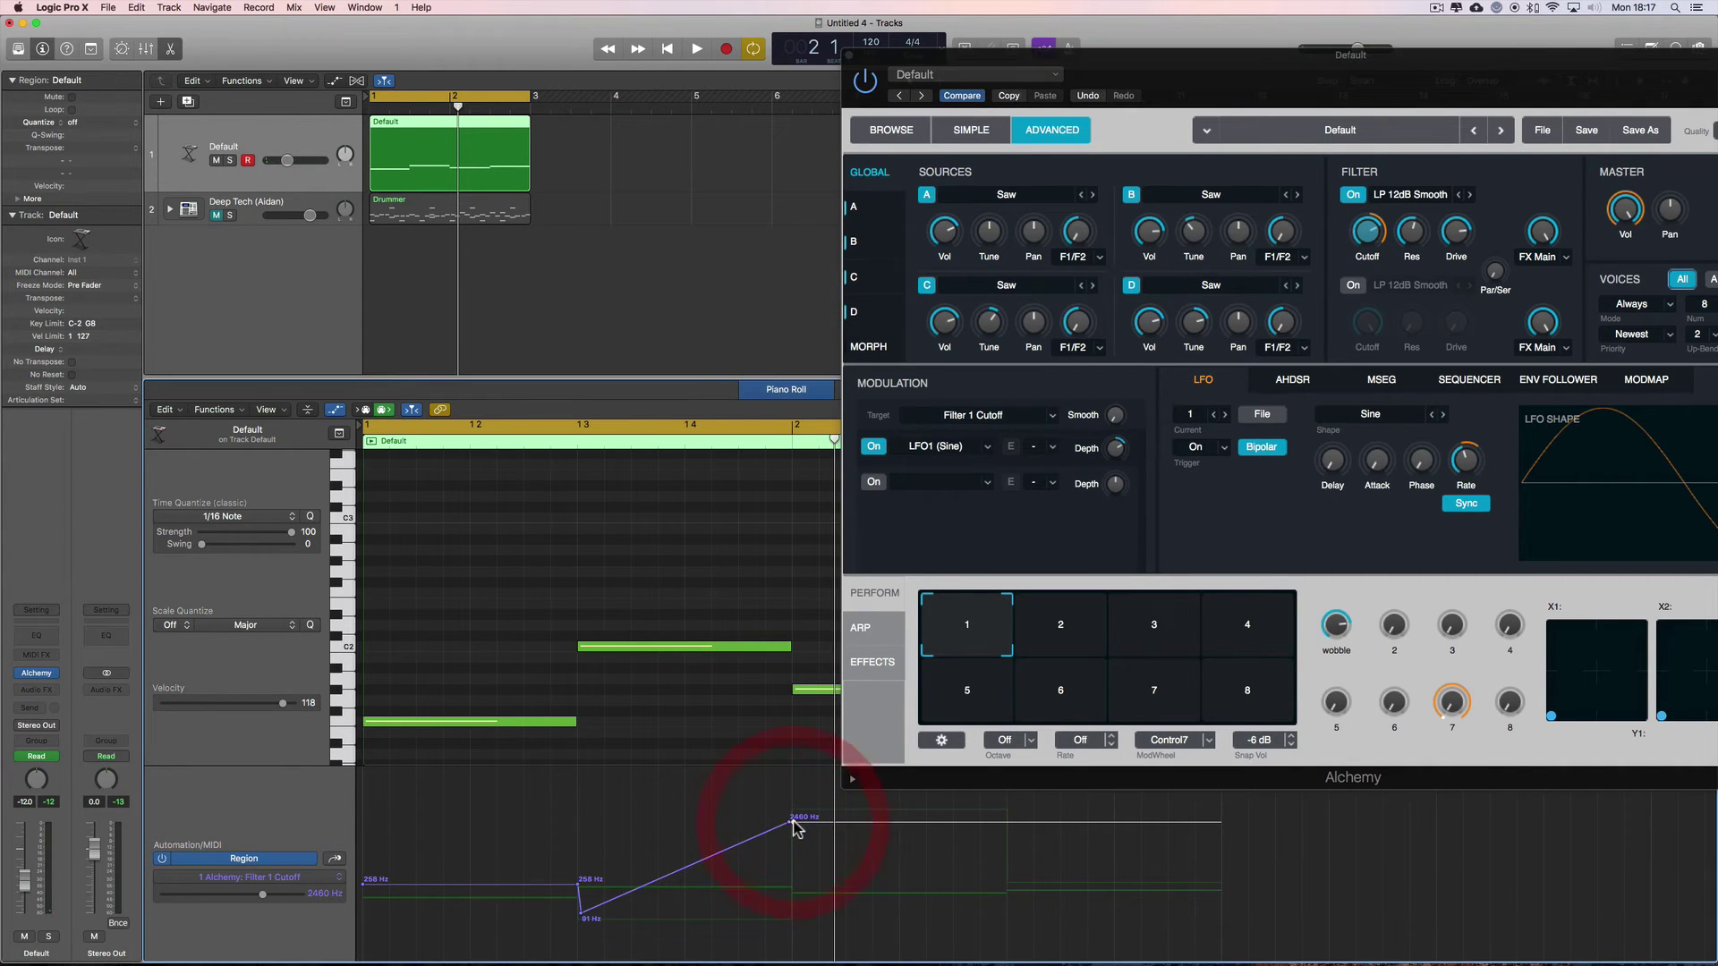
left_click_drag(794, 827, 792, 898)
left_click(791, 822)
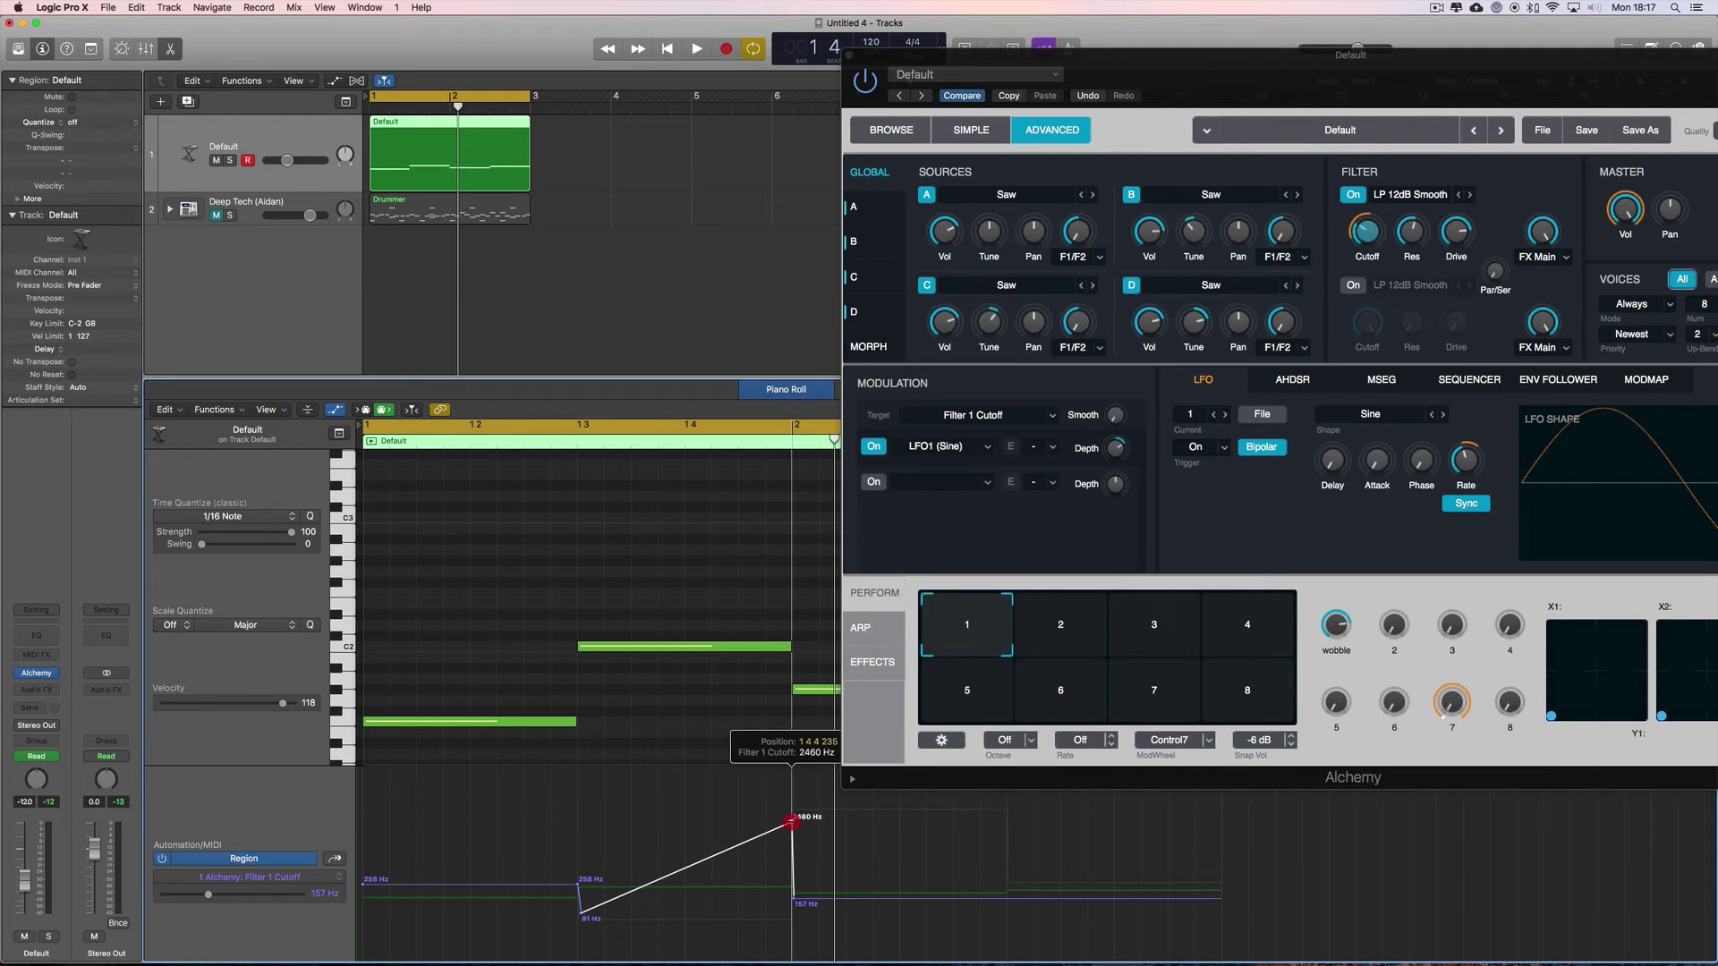
left_click(791, 856)
left_click(792, 899)
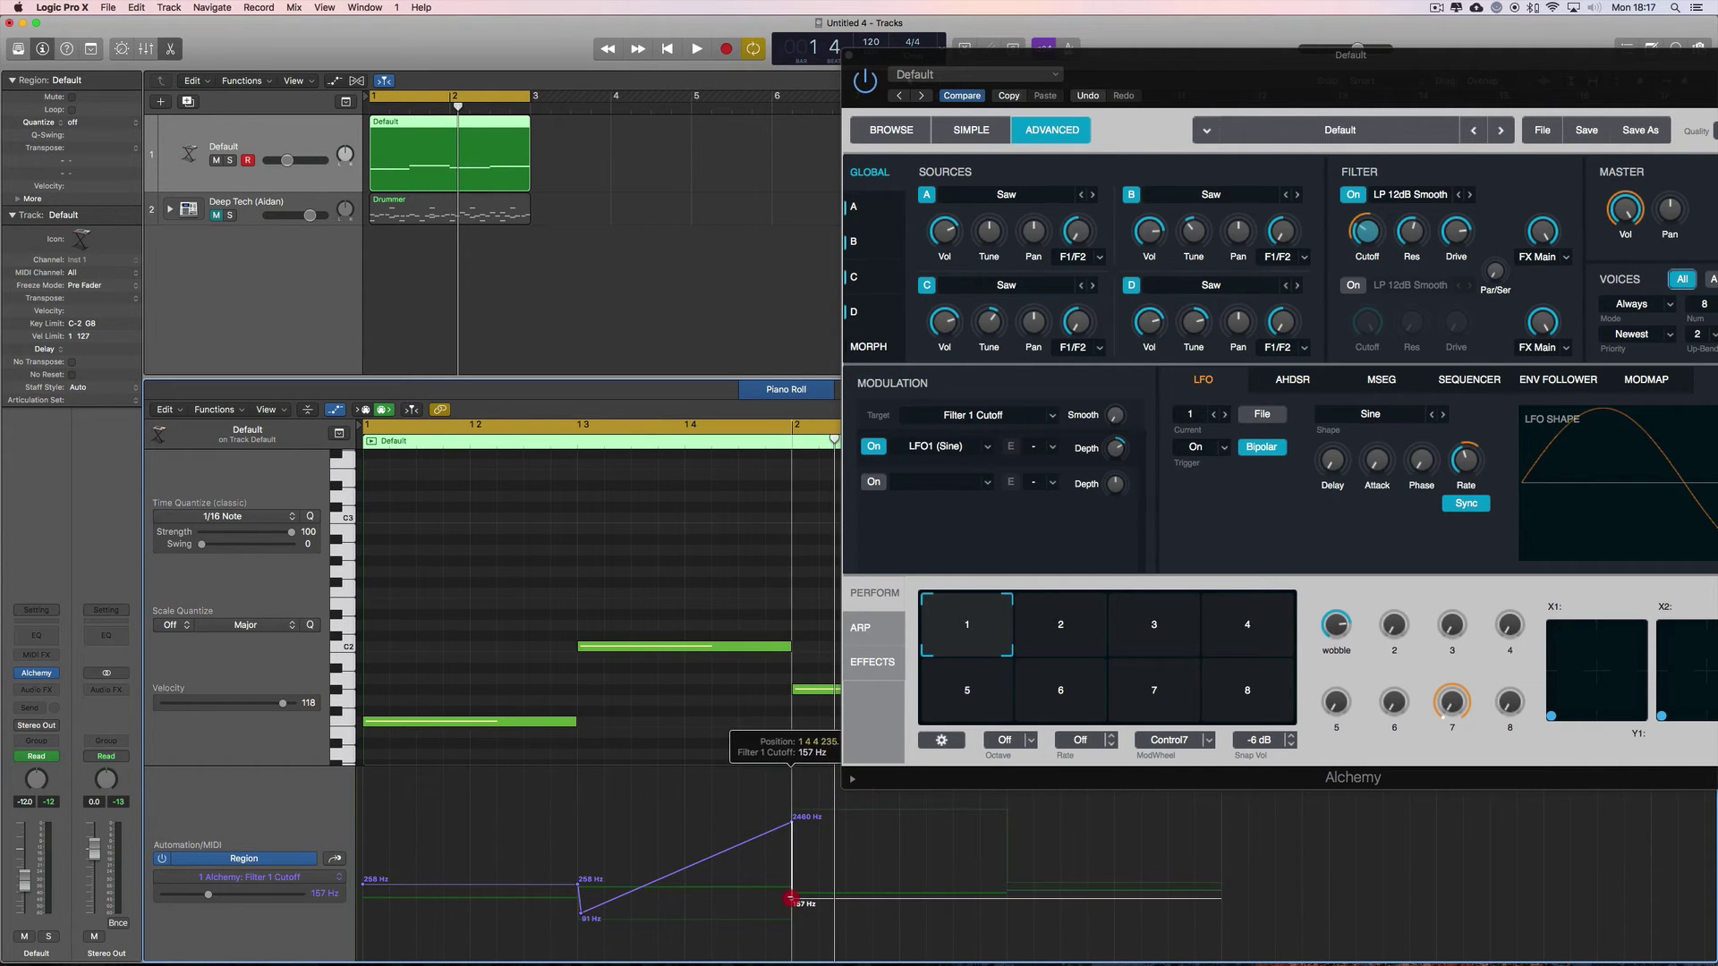
left_click(796, 903)
Audition the loop and raise the cutoff automation from bar 2 onward to about 305 Hz.
key("space")
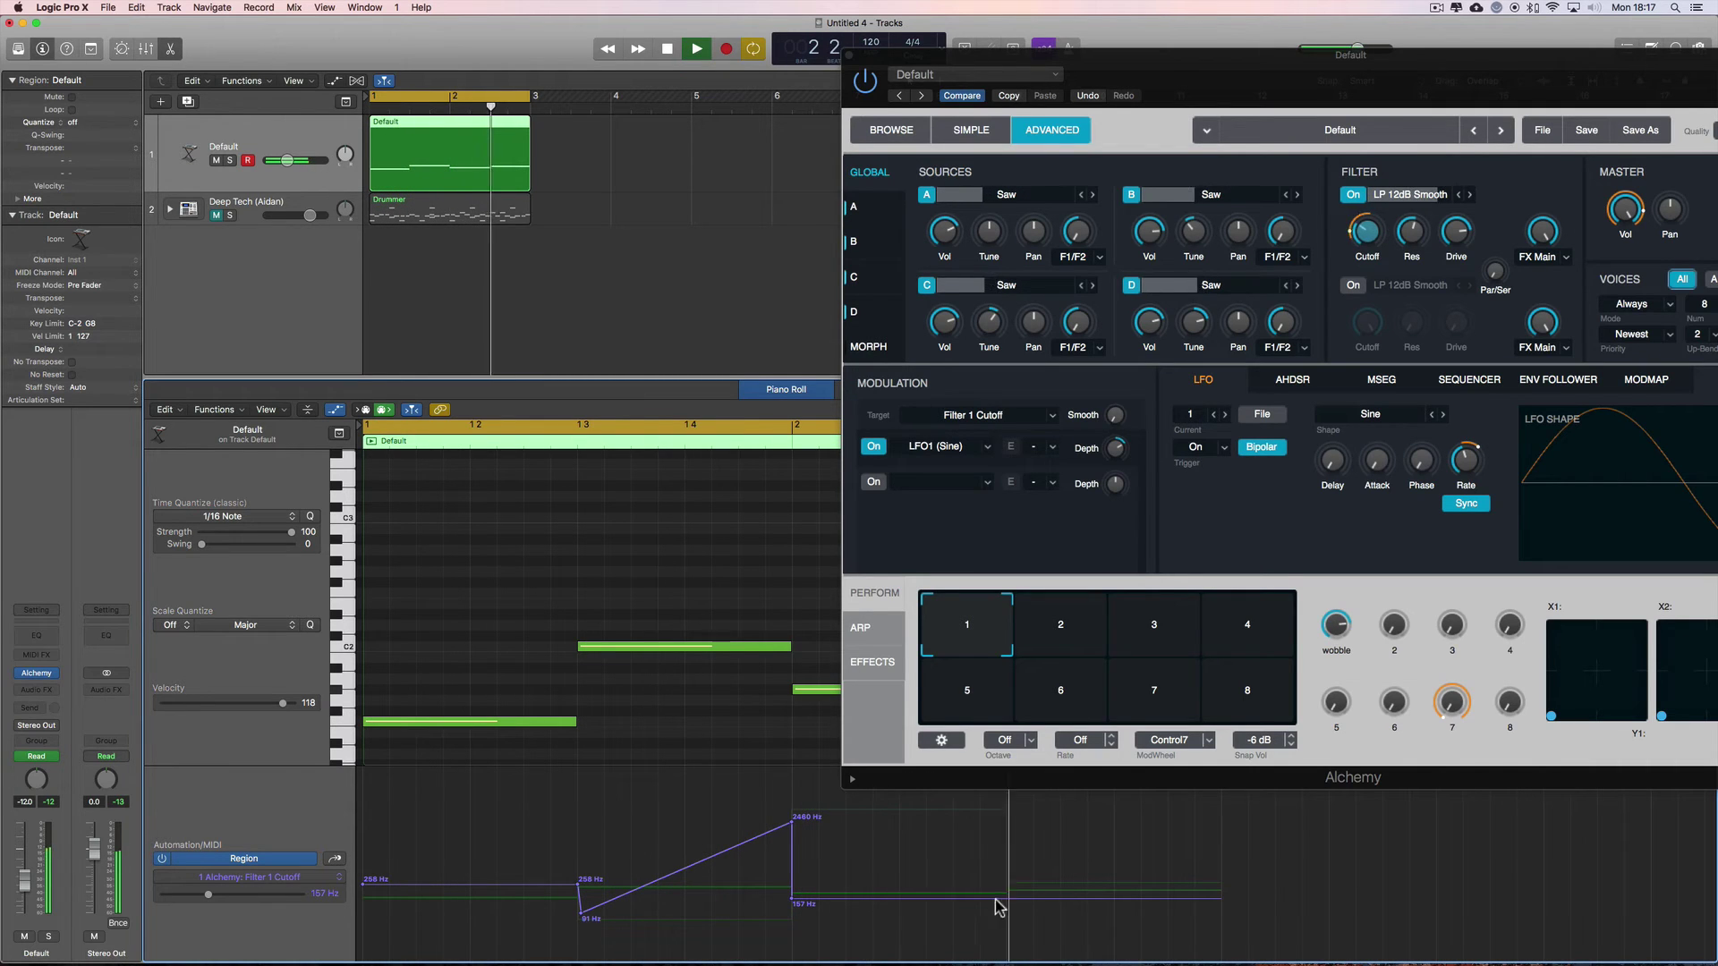
key("space")
left_click(914, 897)
left_click_drag(914, 891, 913, 886)
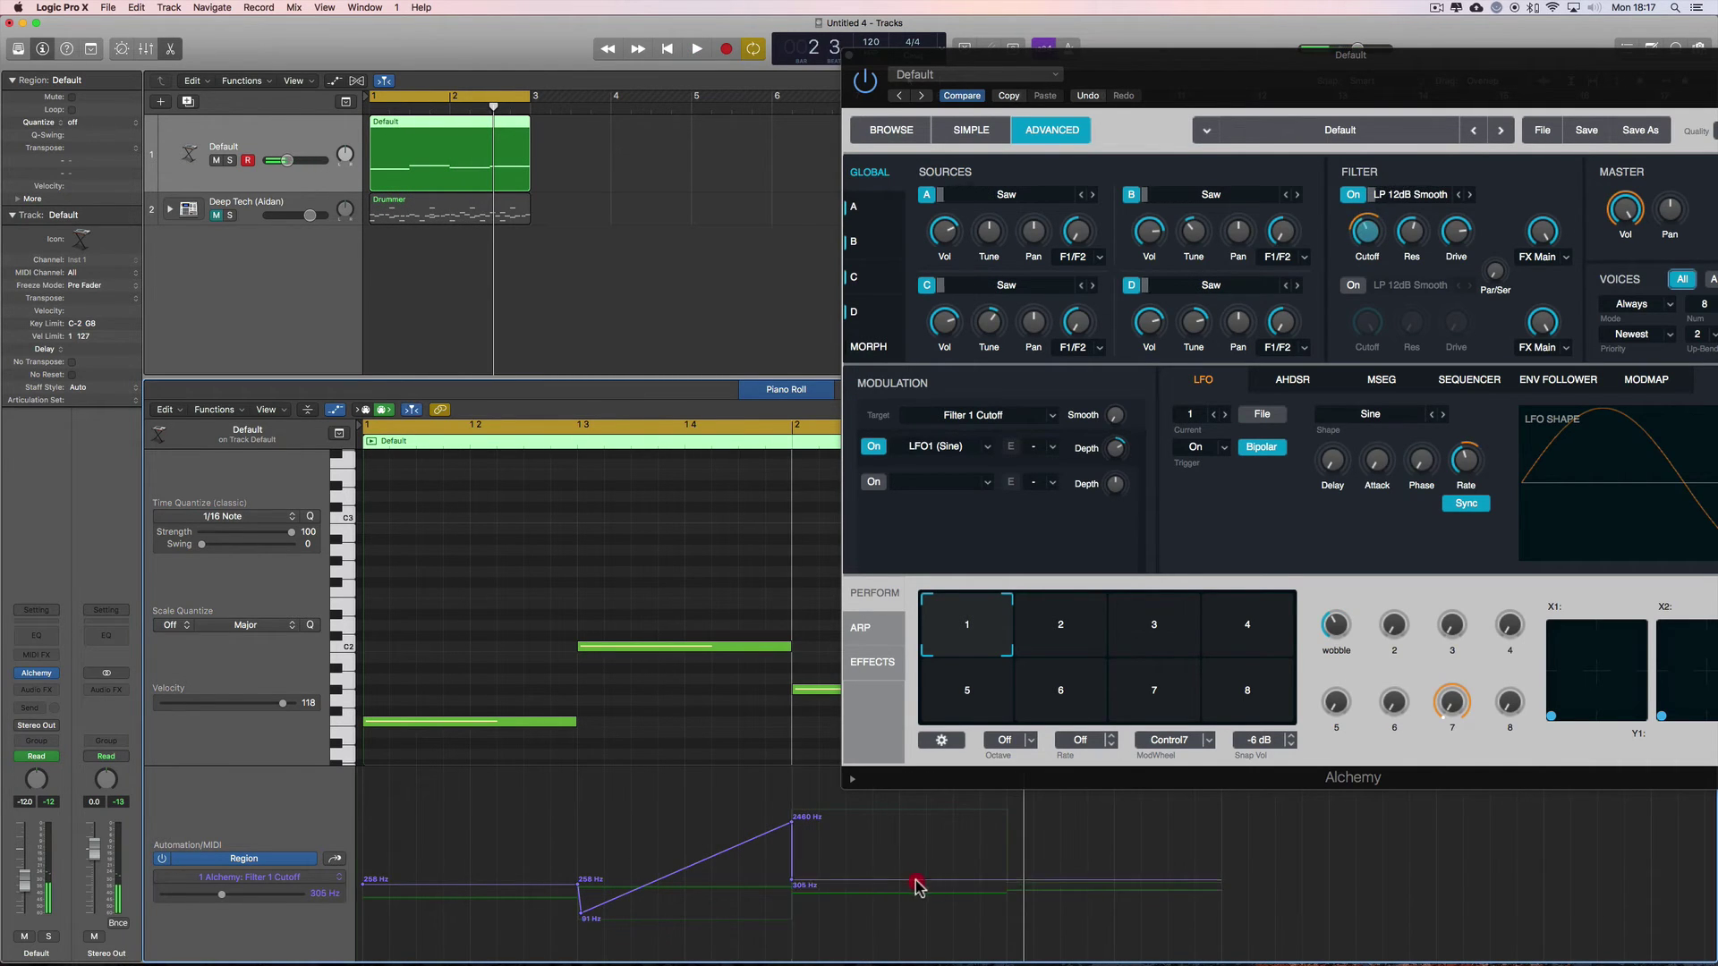
During playback, raise the cutoff automation to 343 Hz at 2.3 and step it up to about 733 Hz from there.
key("space")
left_click(1008, 884)
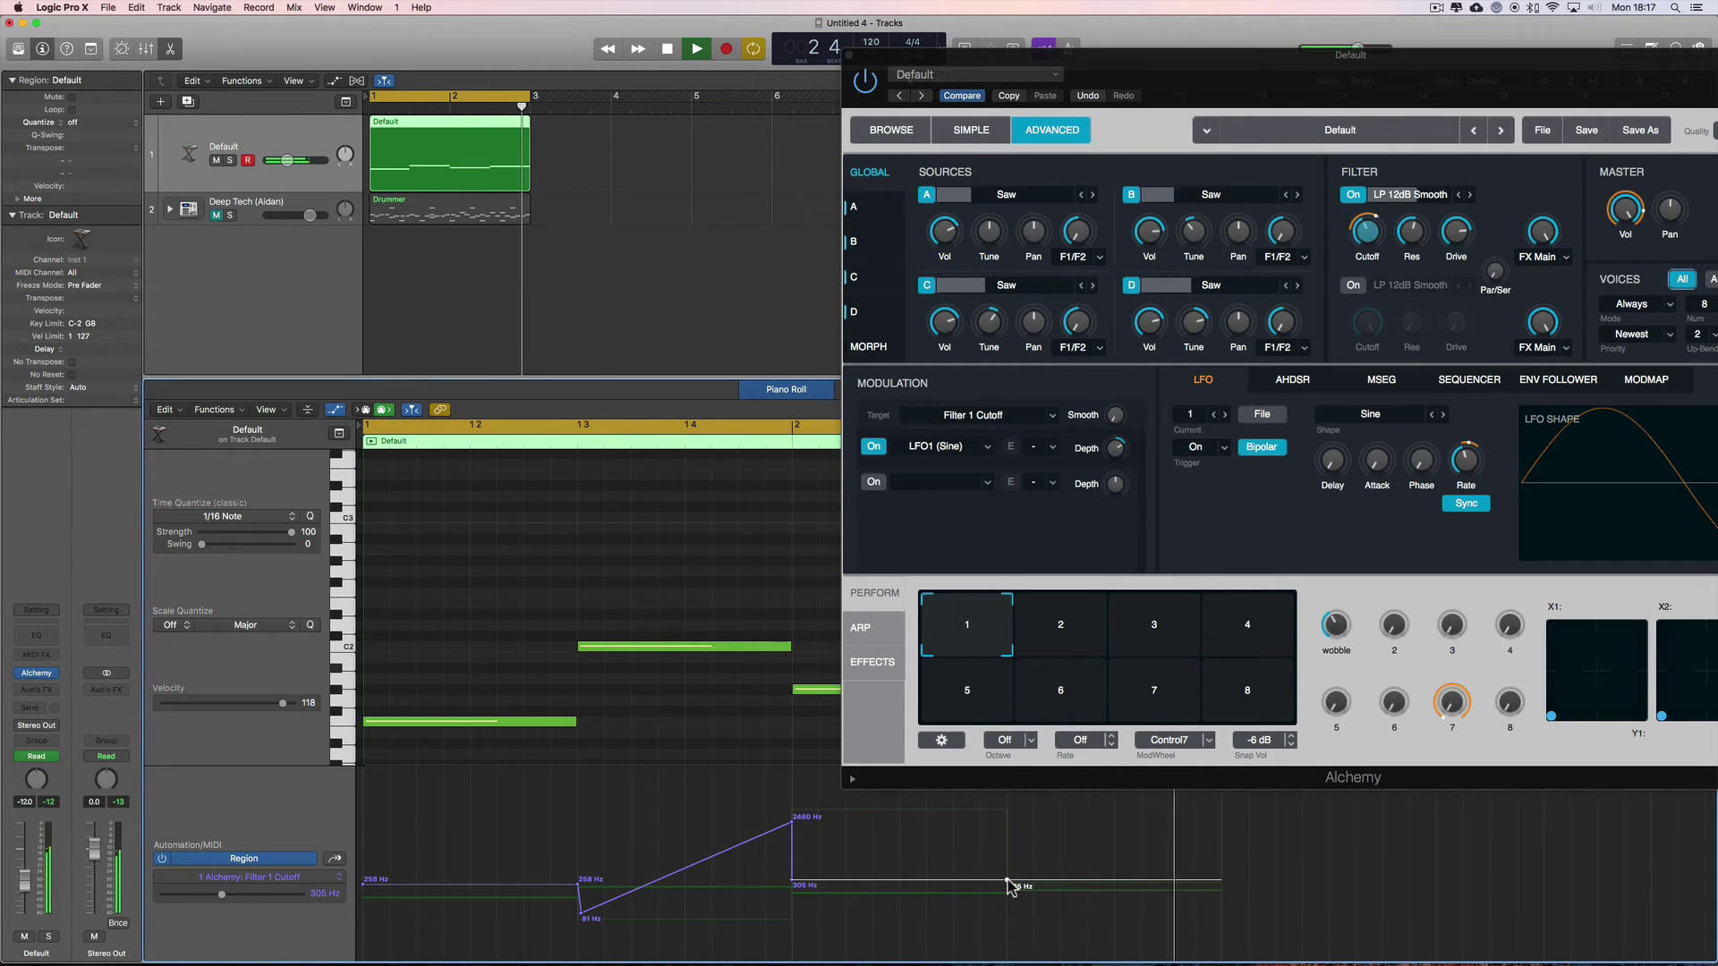
left_click_drag(1009, 885, 1092, 859)
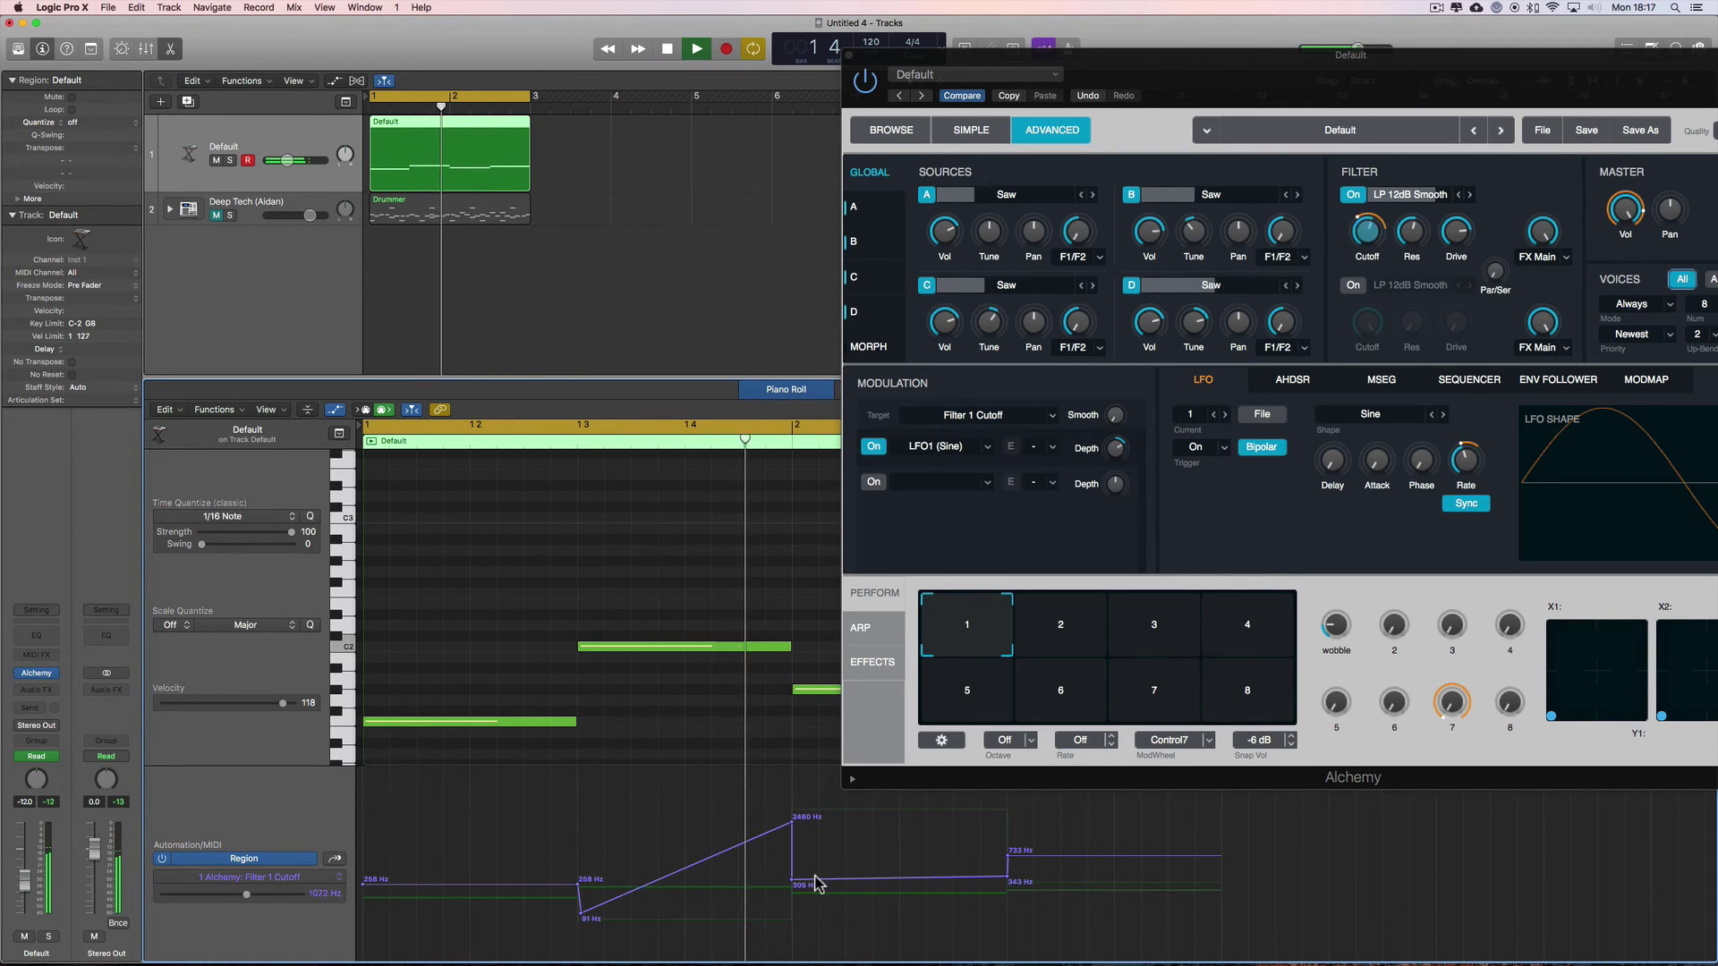
Refine the cutoff curve during playback: 194 Hz at bar 2, 562 Hz from 2.3, and a 280 Hz bend at 1.4.
left_click_drag(794, 884, 796, 893)
left_click_drag(1027, 857, 1031, 865)
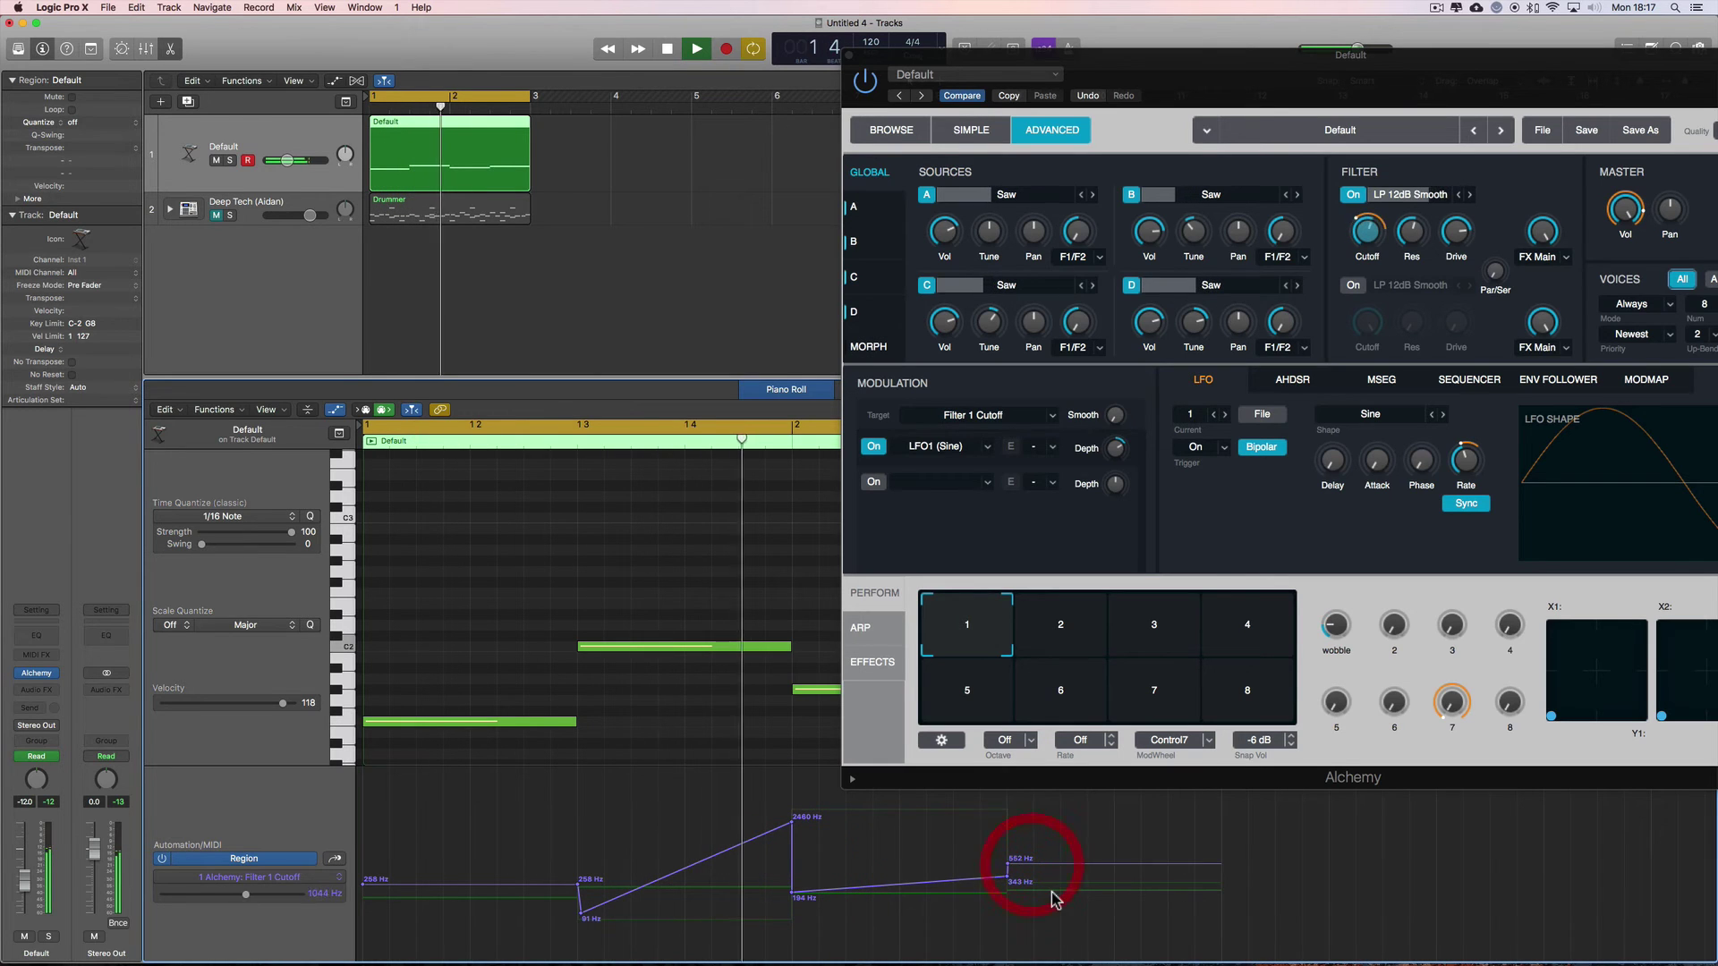
left_click(688, 868)
mouse_move(690, 869)
left_mouse_down()
mouse_move(711, 885)
mouse_move(686, 883)
left_mouse_up()
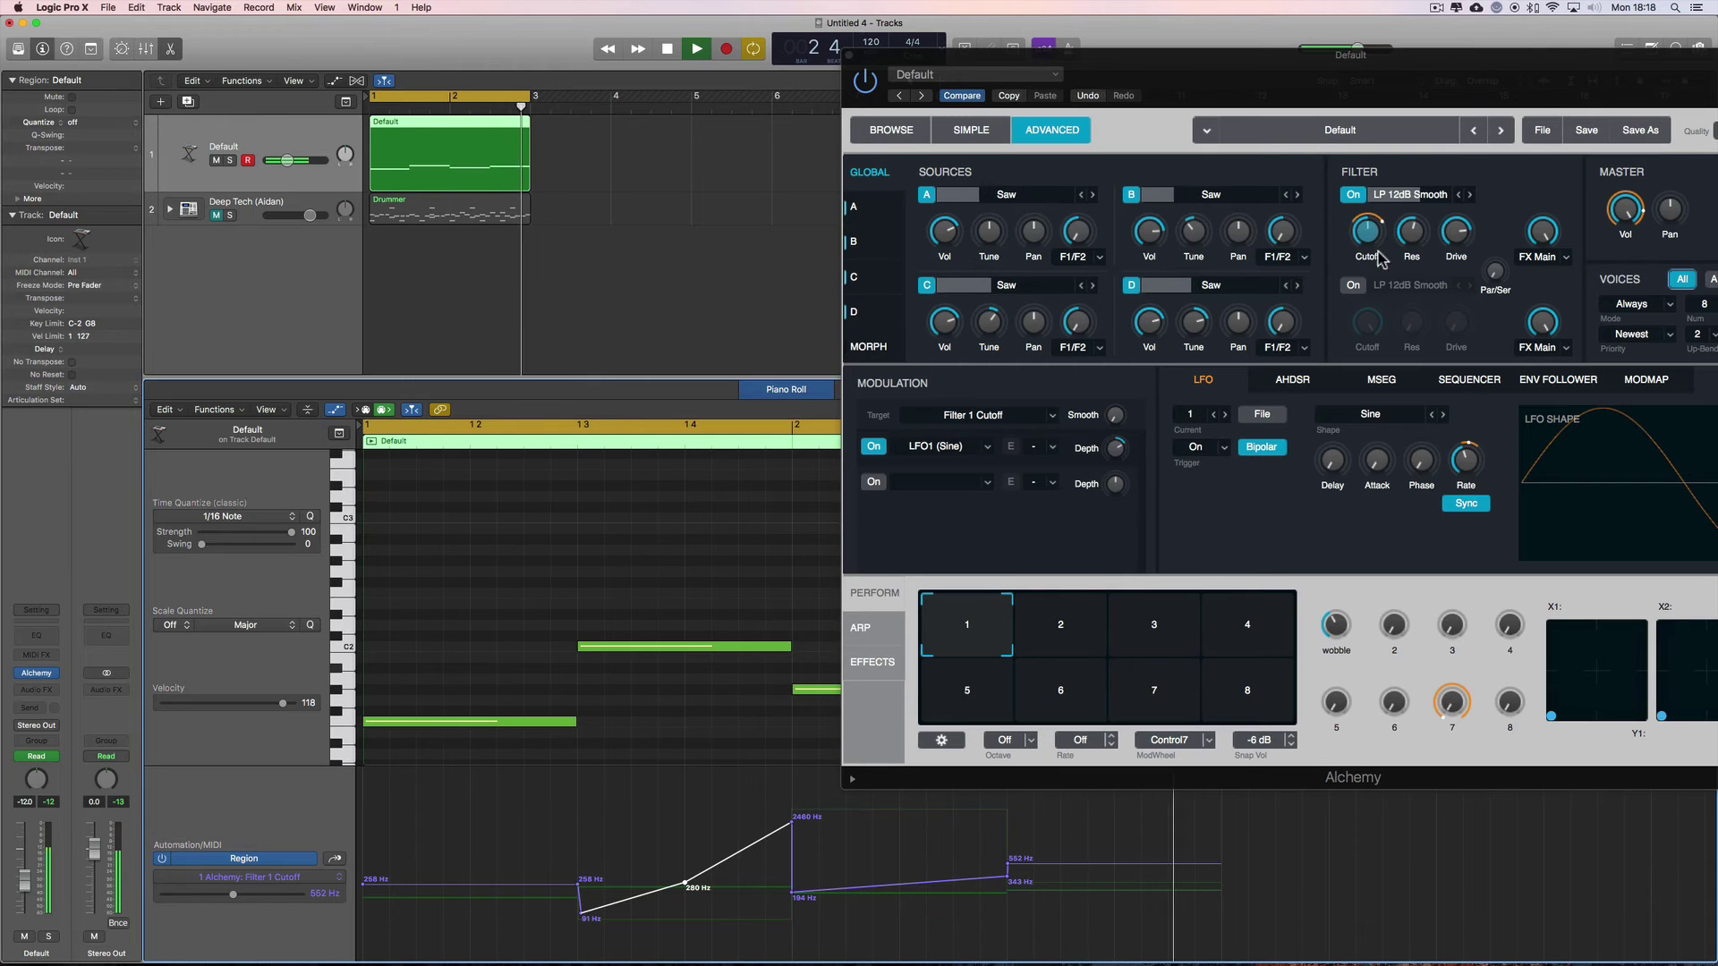
Adjust the Filter 1 resonance to 55.9% while the loop plays, and stop playback.
left_click(1401, 223)
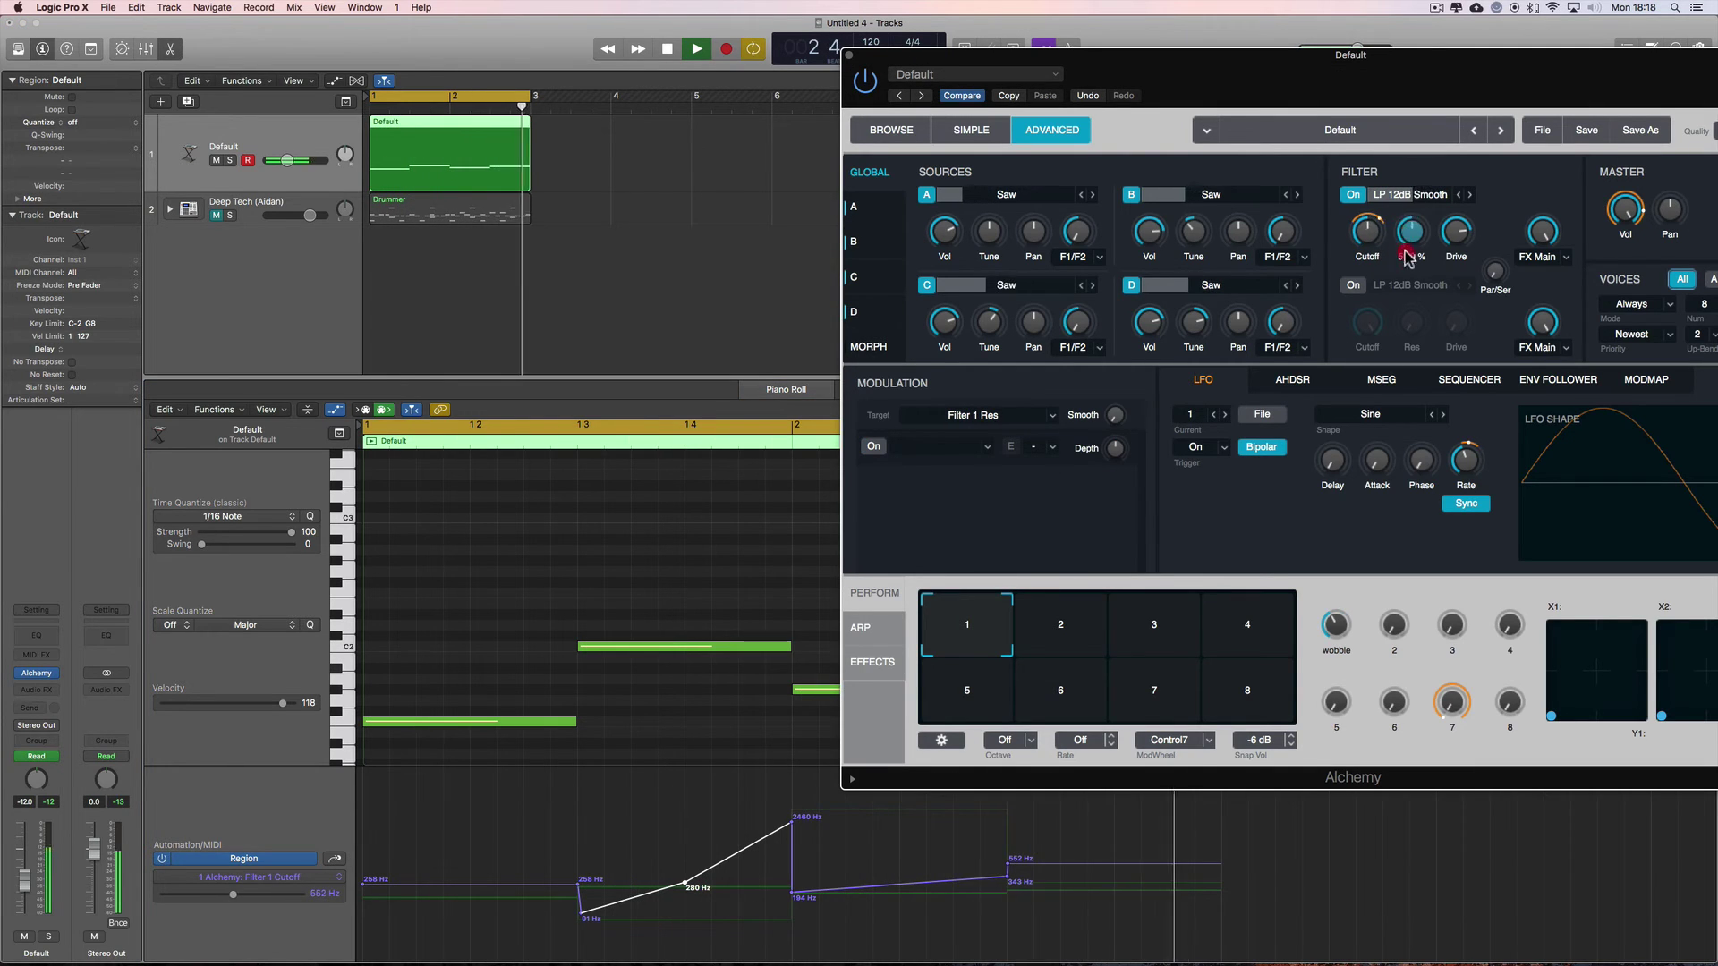
mouse_move(1408, 258)
left_mouse_down()
mouse_move(1425, 318)
mouse_move(1424, 260)
left_mouse_up()
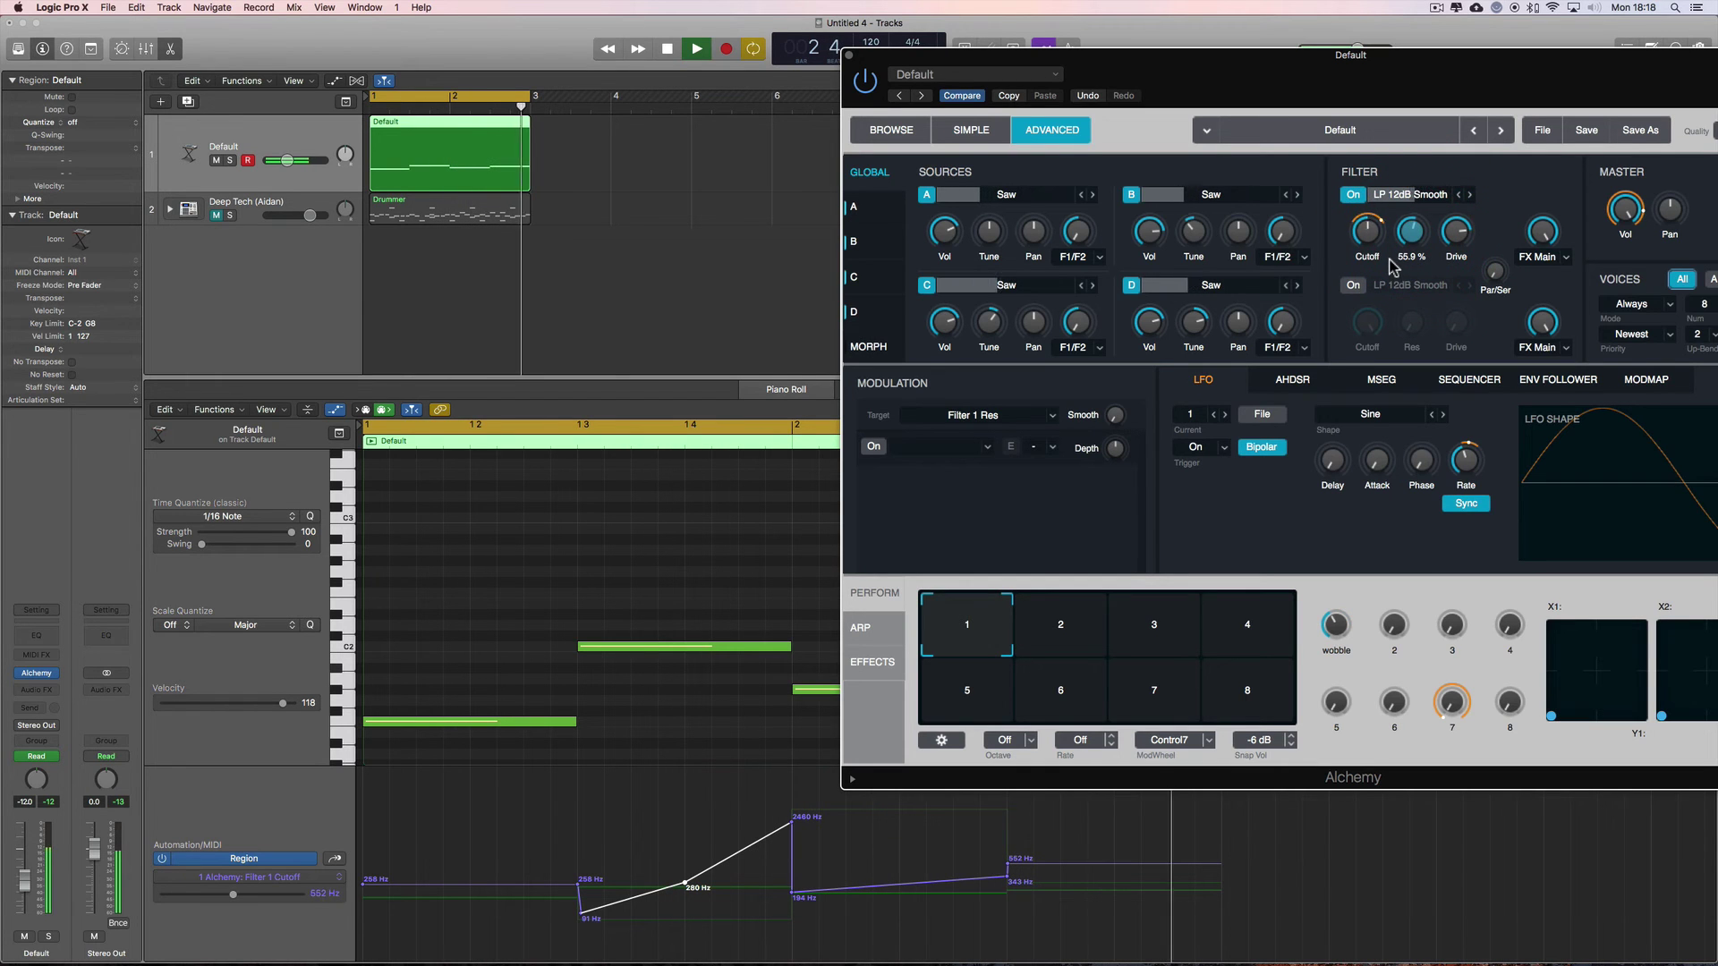
key("space")
Add a Distortion effect to Alchemy's main effects rack and set its Tube amount to about 33.2%.
left_click_drag(1306, 59, 1053, 82)
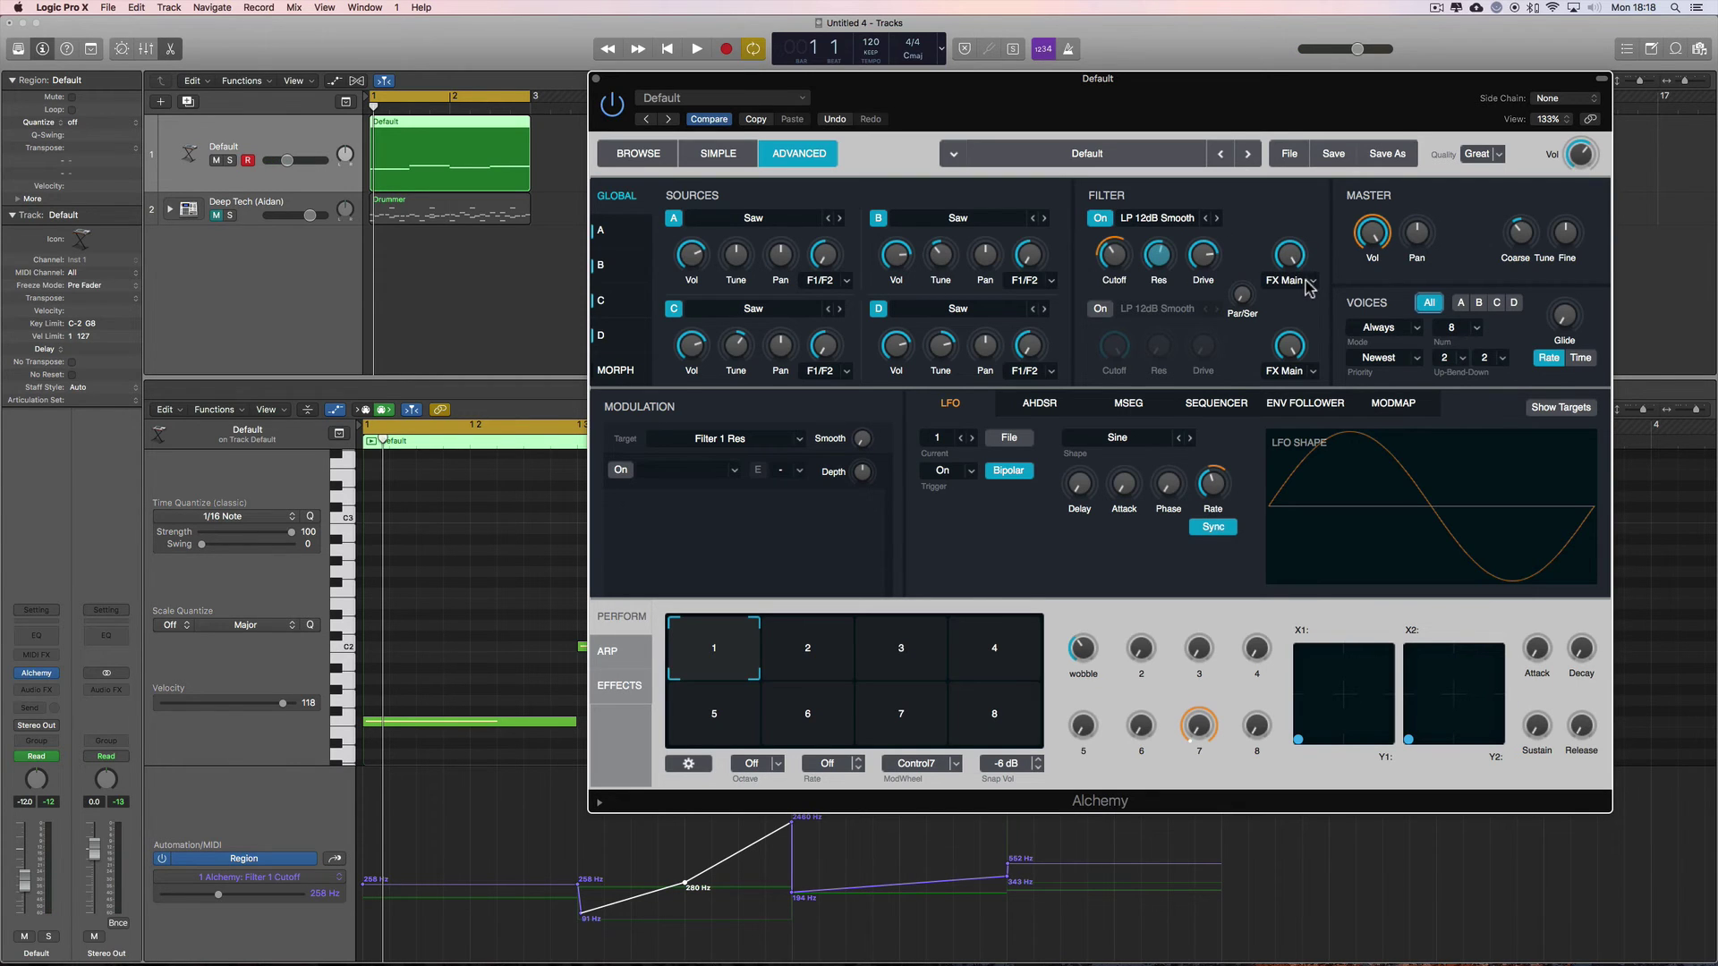
left_click(618, 667)
left_click(748, 663)
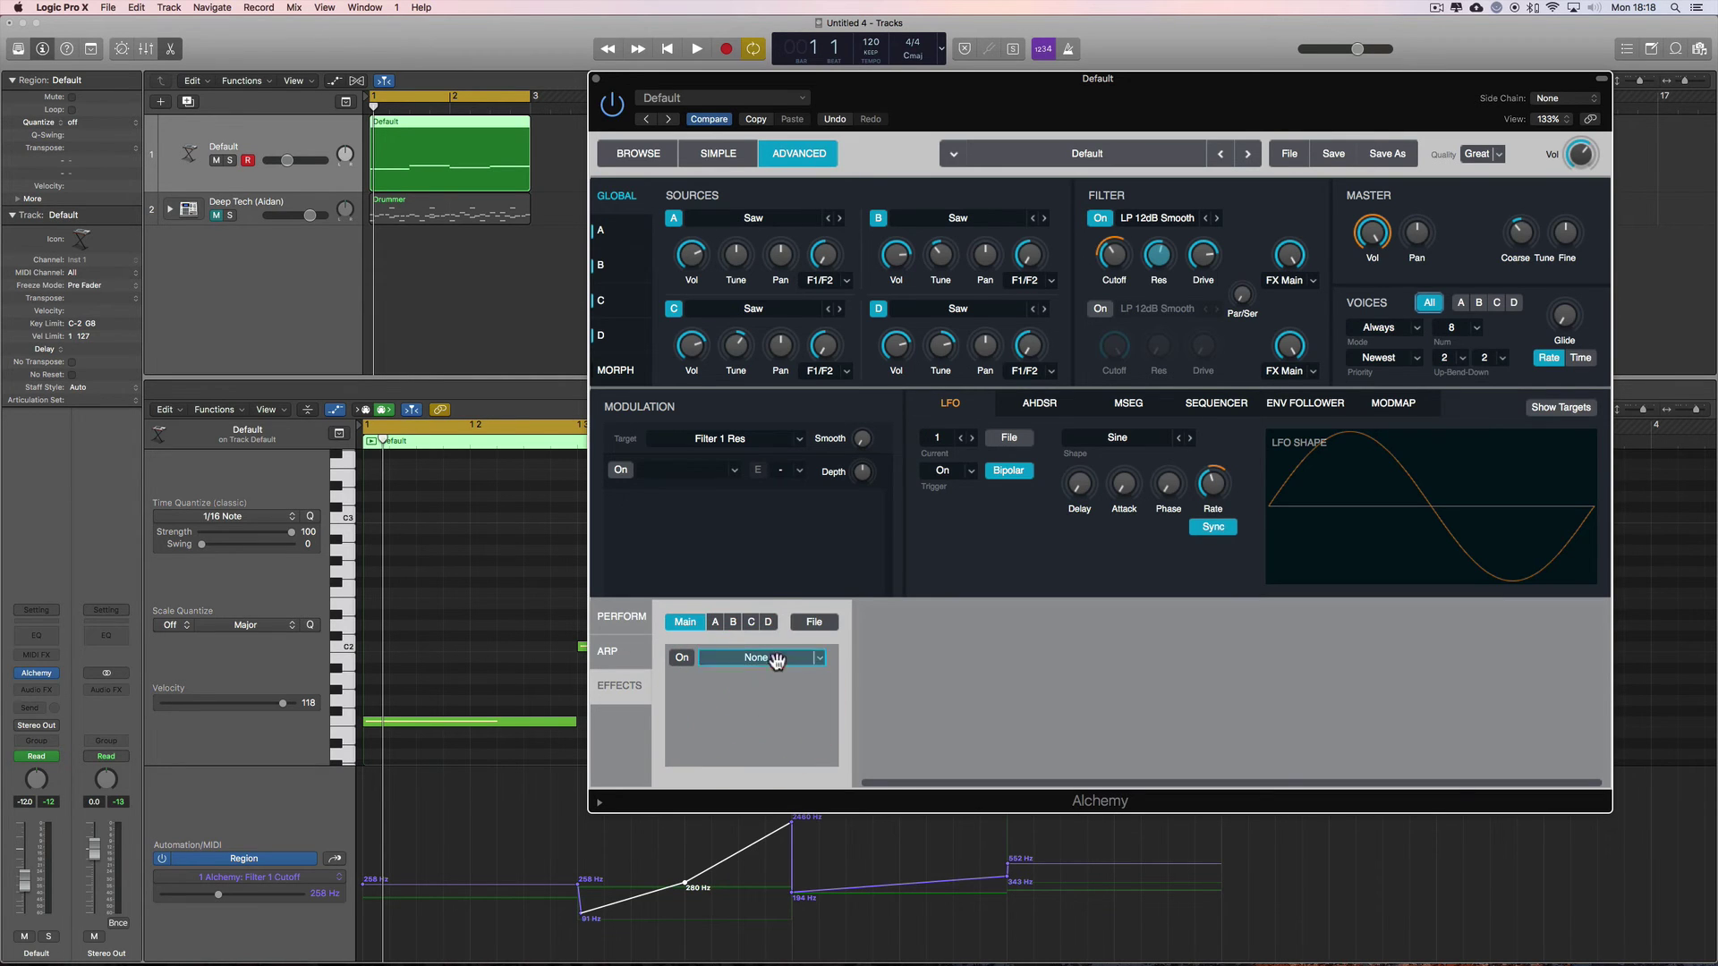
left_click(776, 660)
left_click(748, 642)
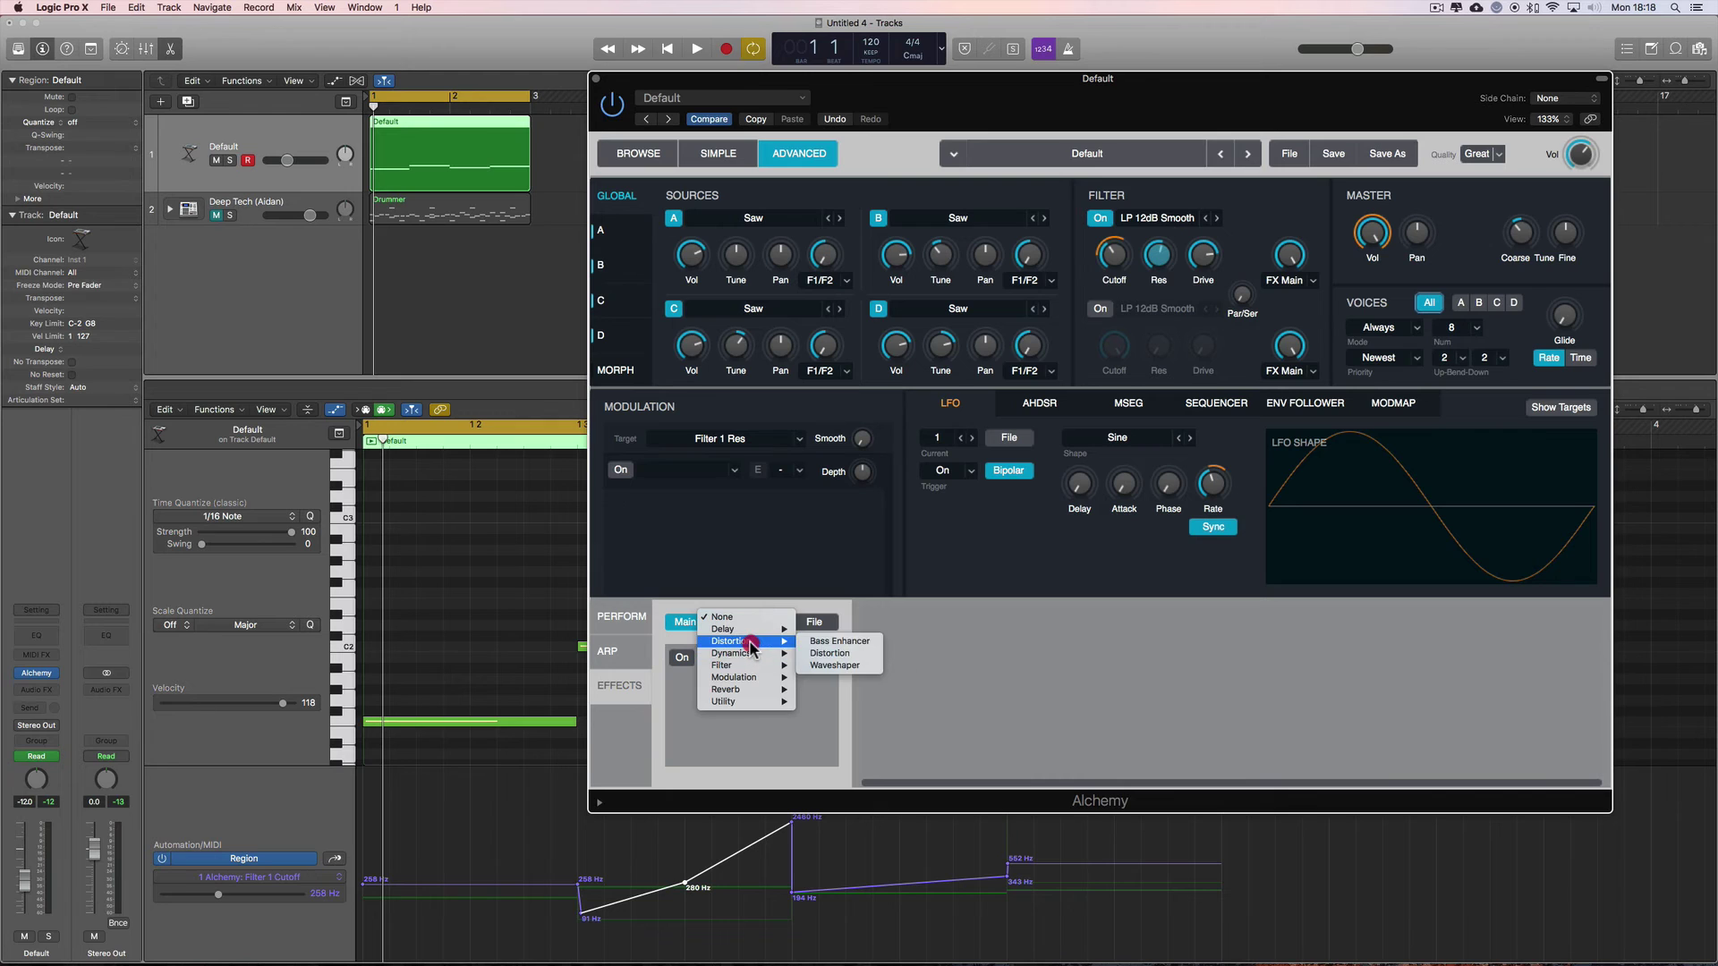
left_click(838, 654)
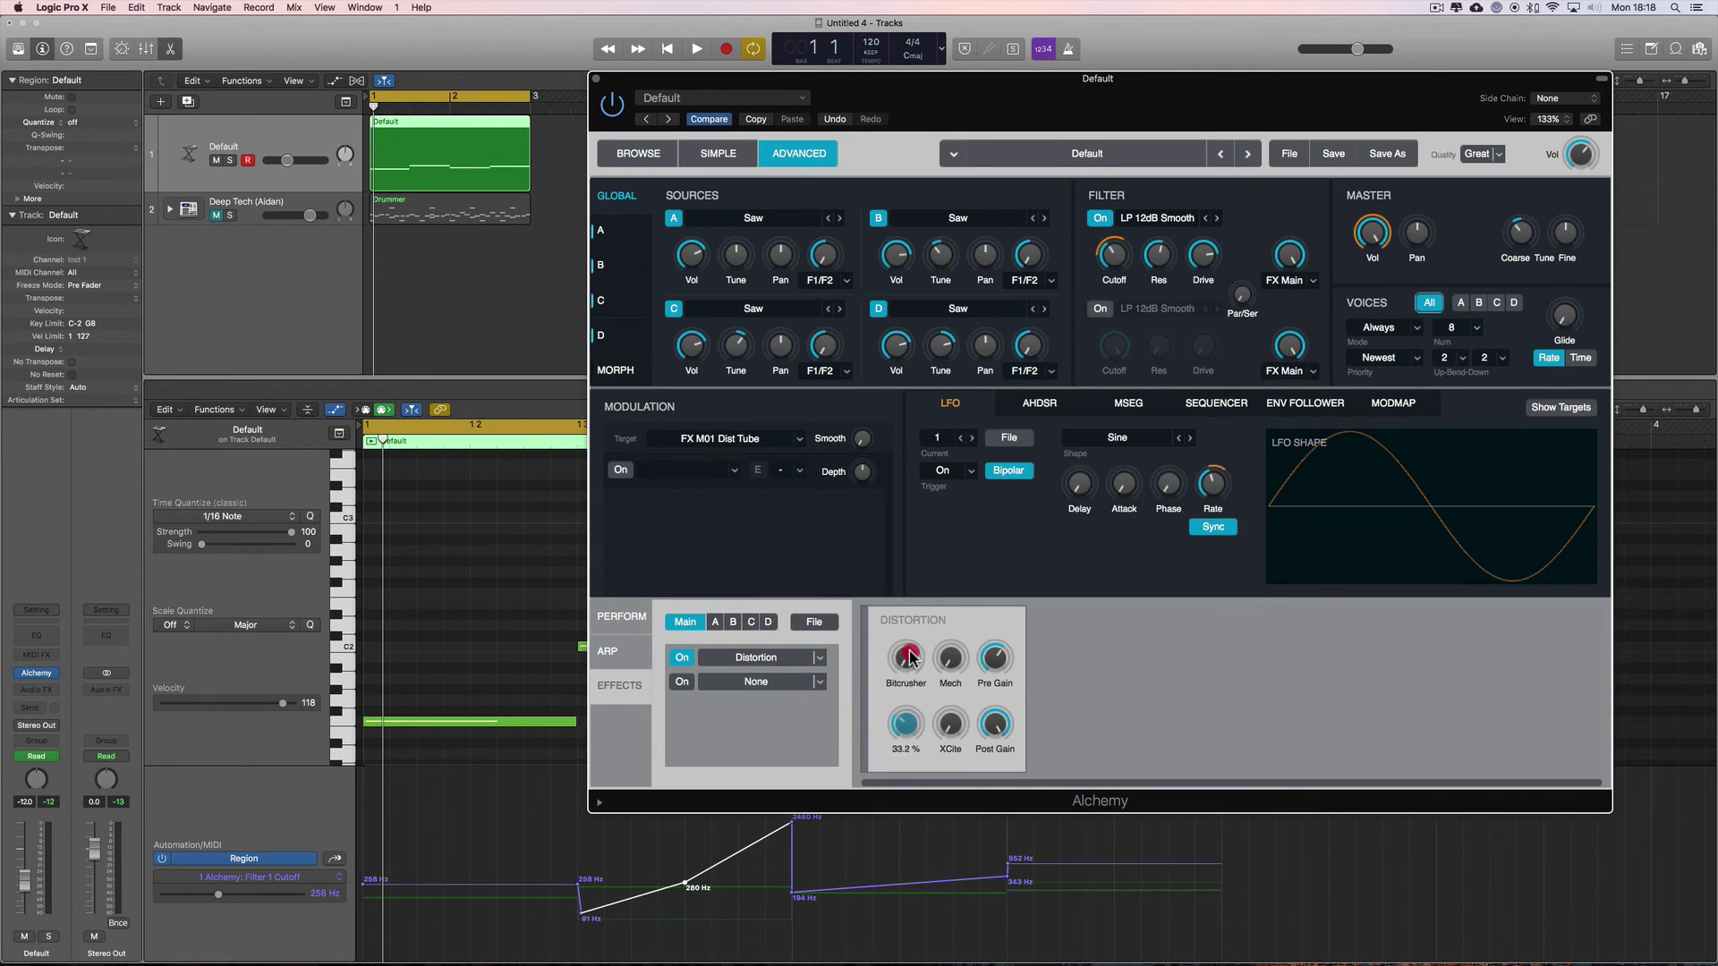
While the loop plays, adjust Filter 1's FX Main mix and raise the distortion's XCite to about 47.4% and Mech to about 56.4%.
key("space")
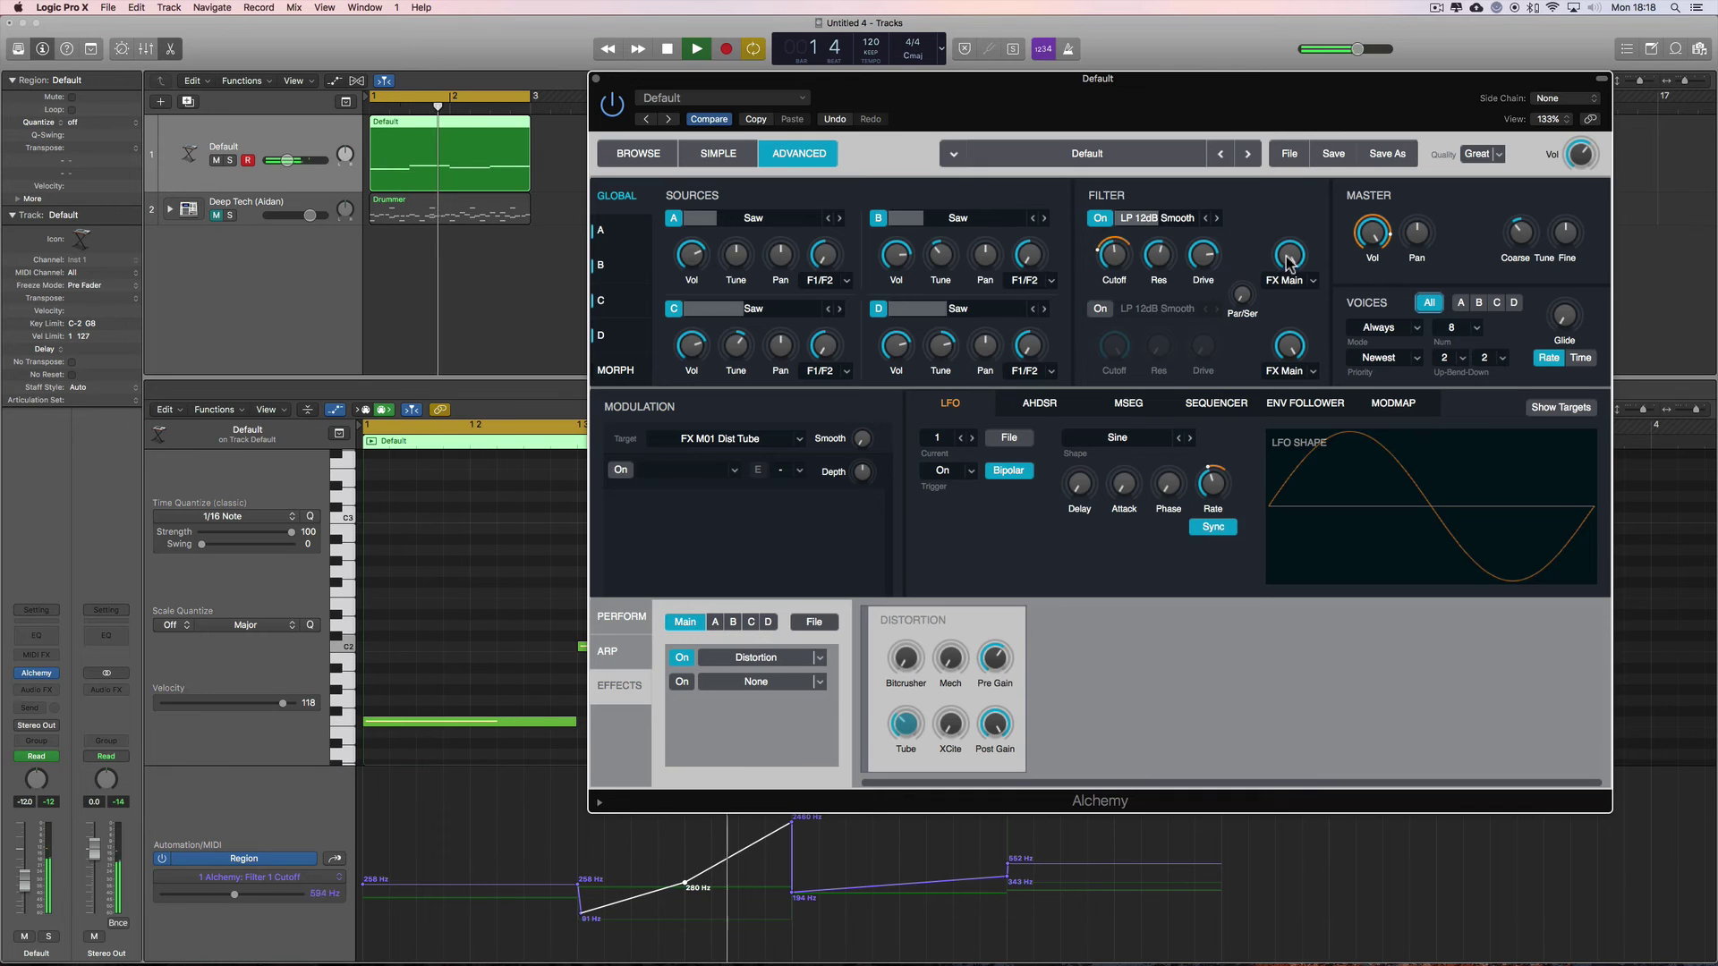
left_click(1288, 260)
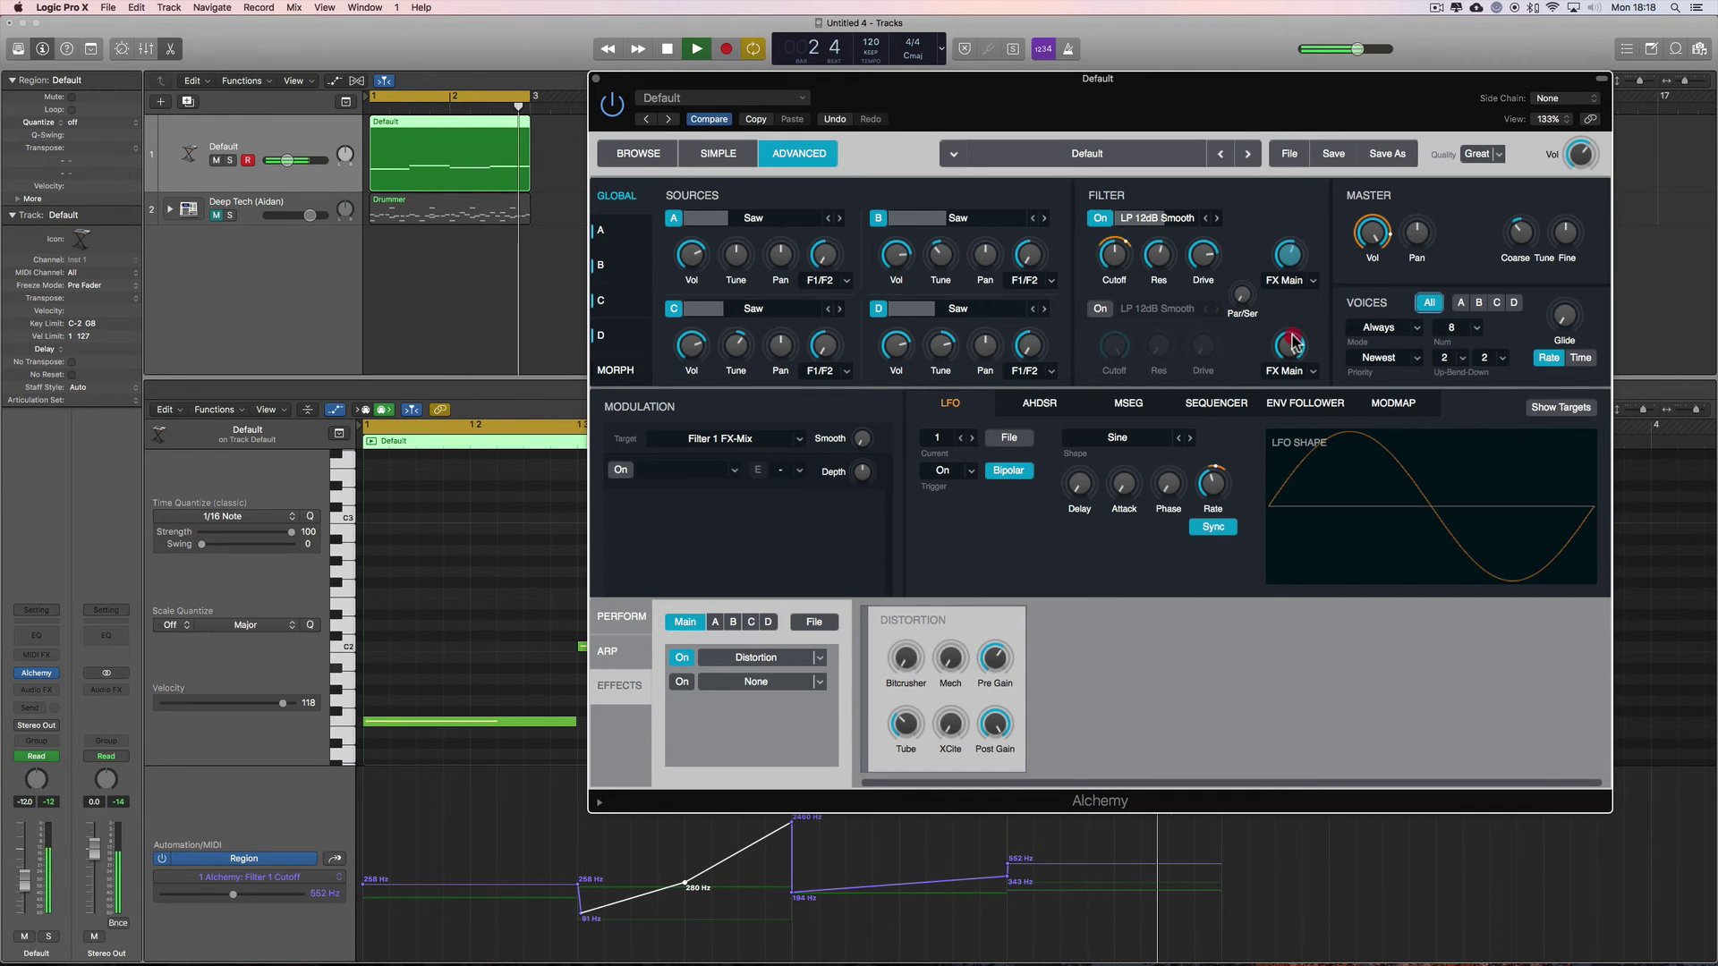
left_click(950, 723)
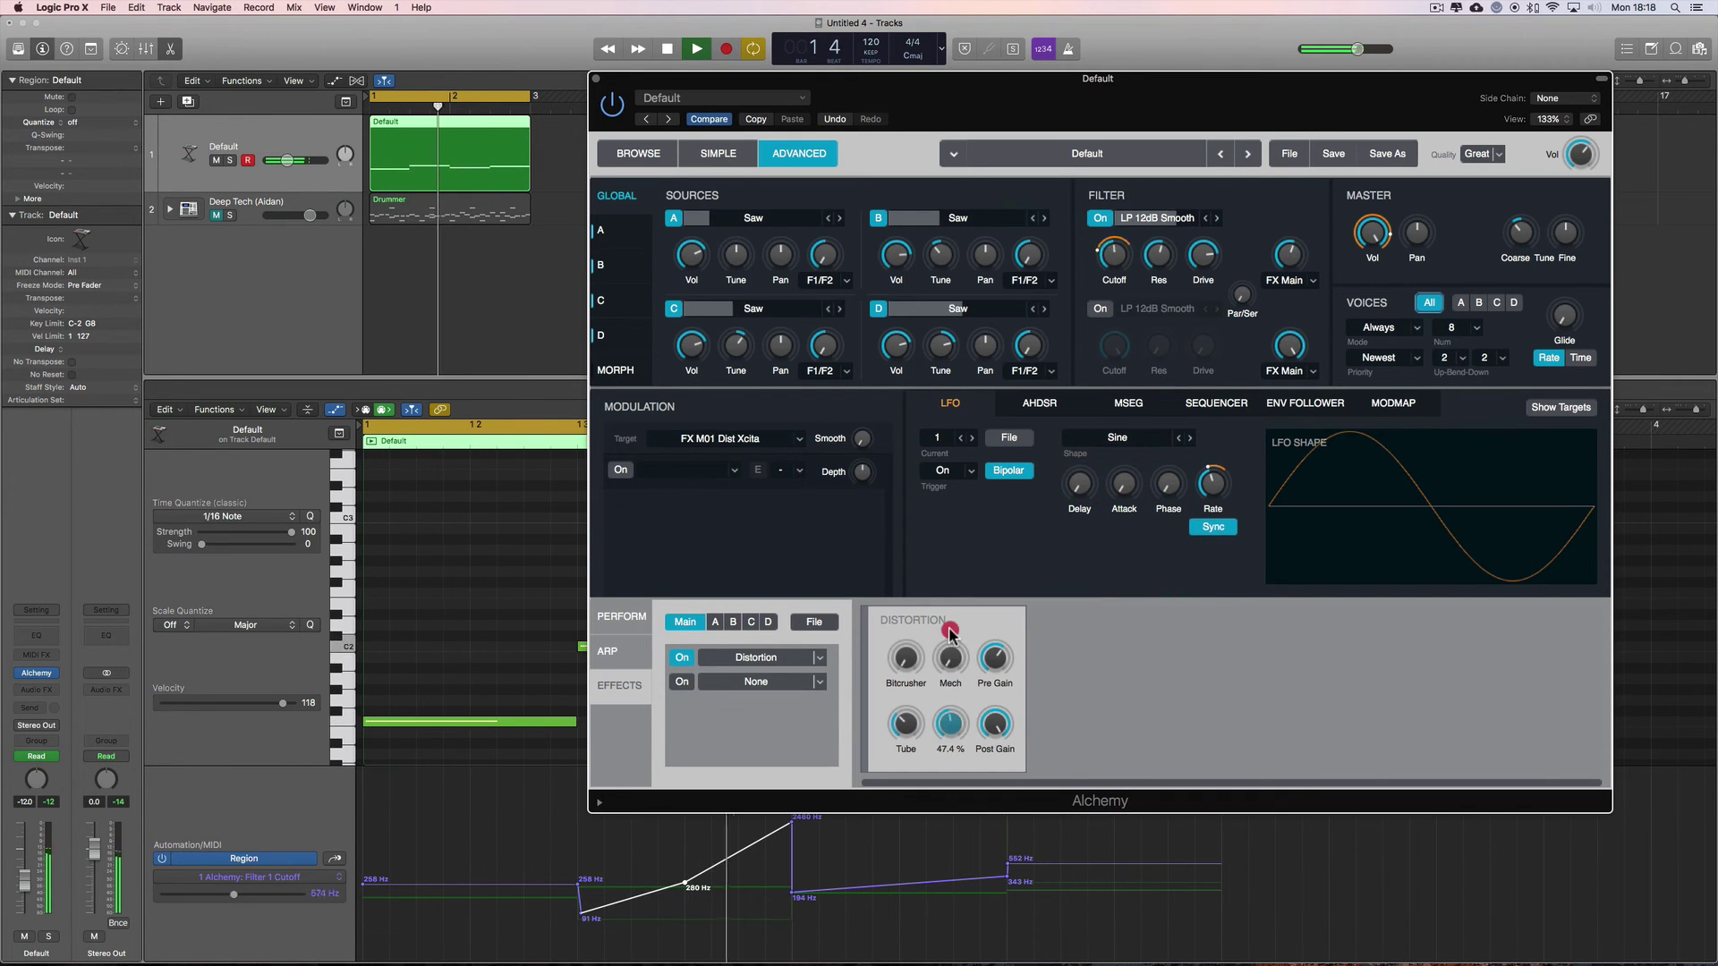
left_click(950, 653)
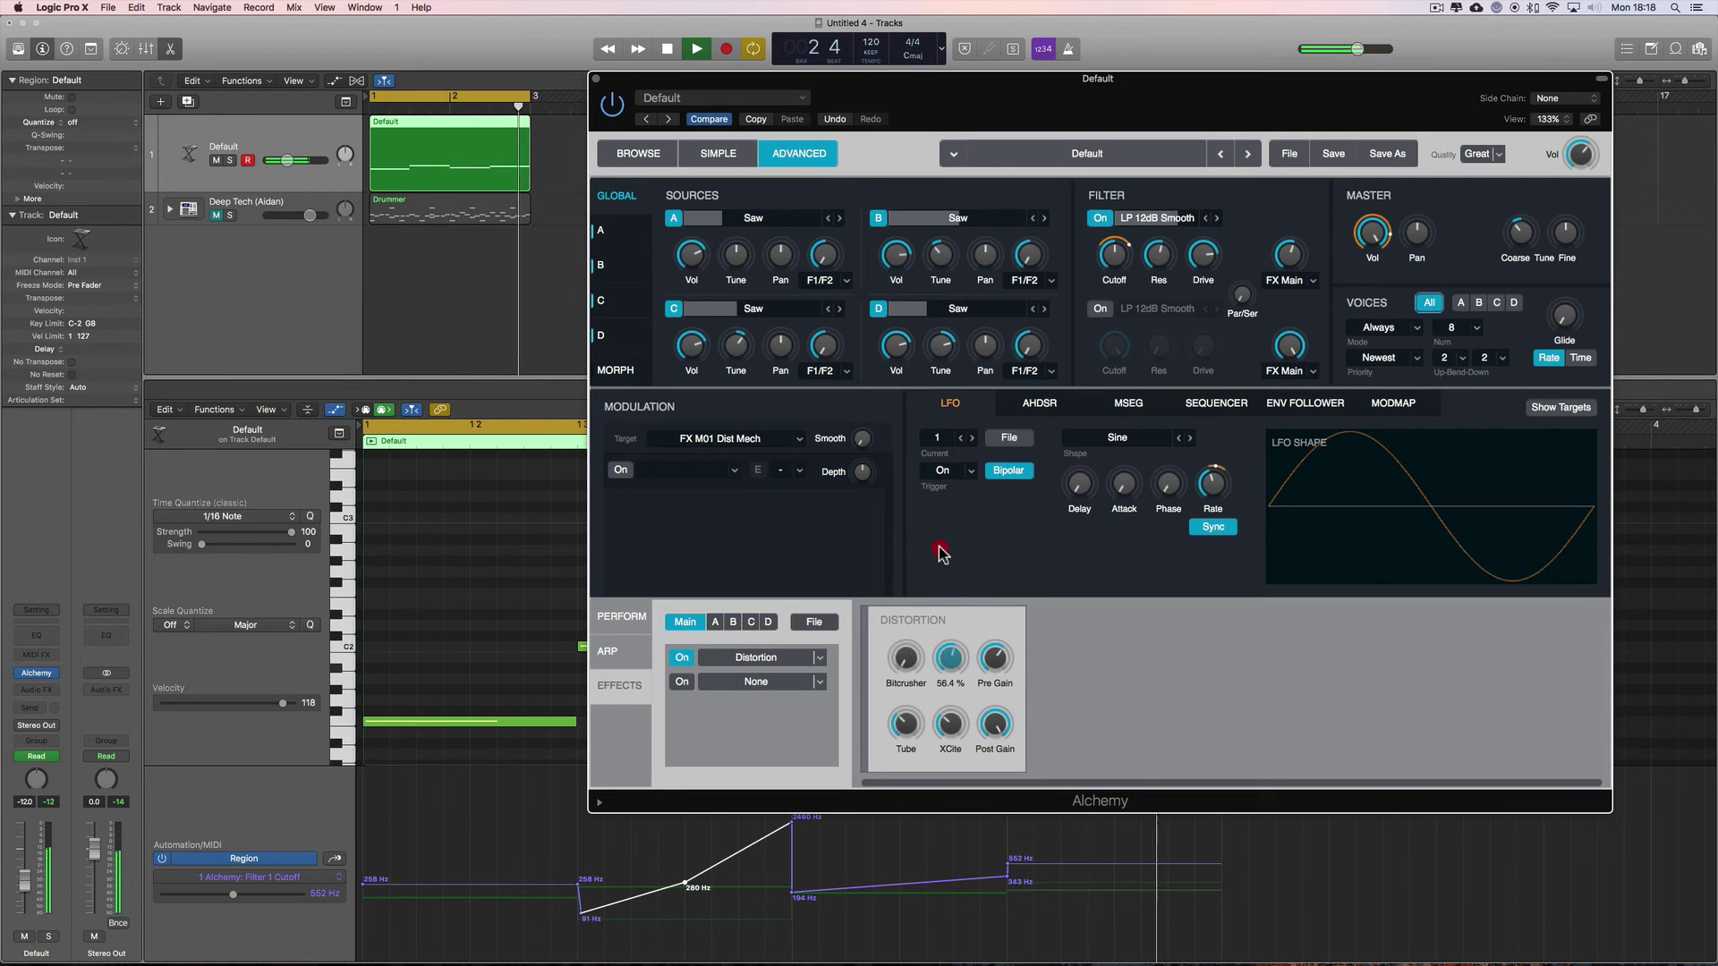
Try the distortion's Bitcrusher during playback, readjust XCite, and lower Mech.
left_click(905, 658)
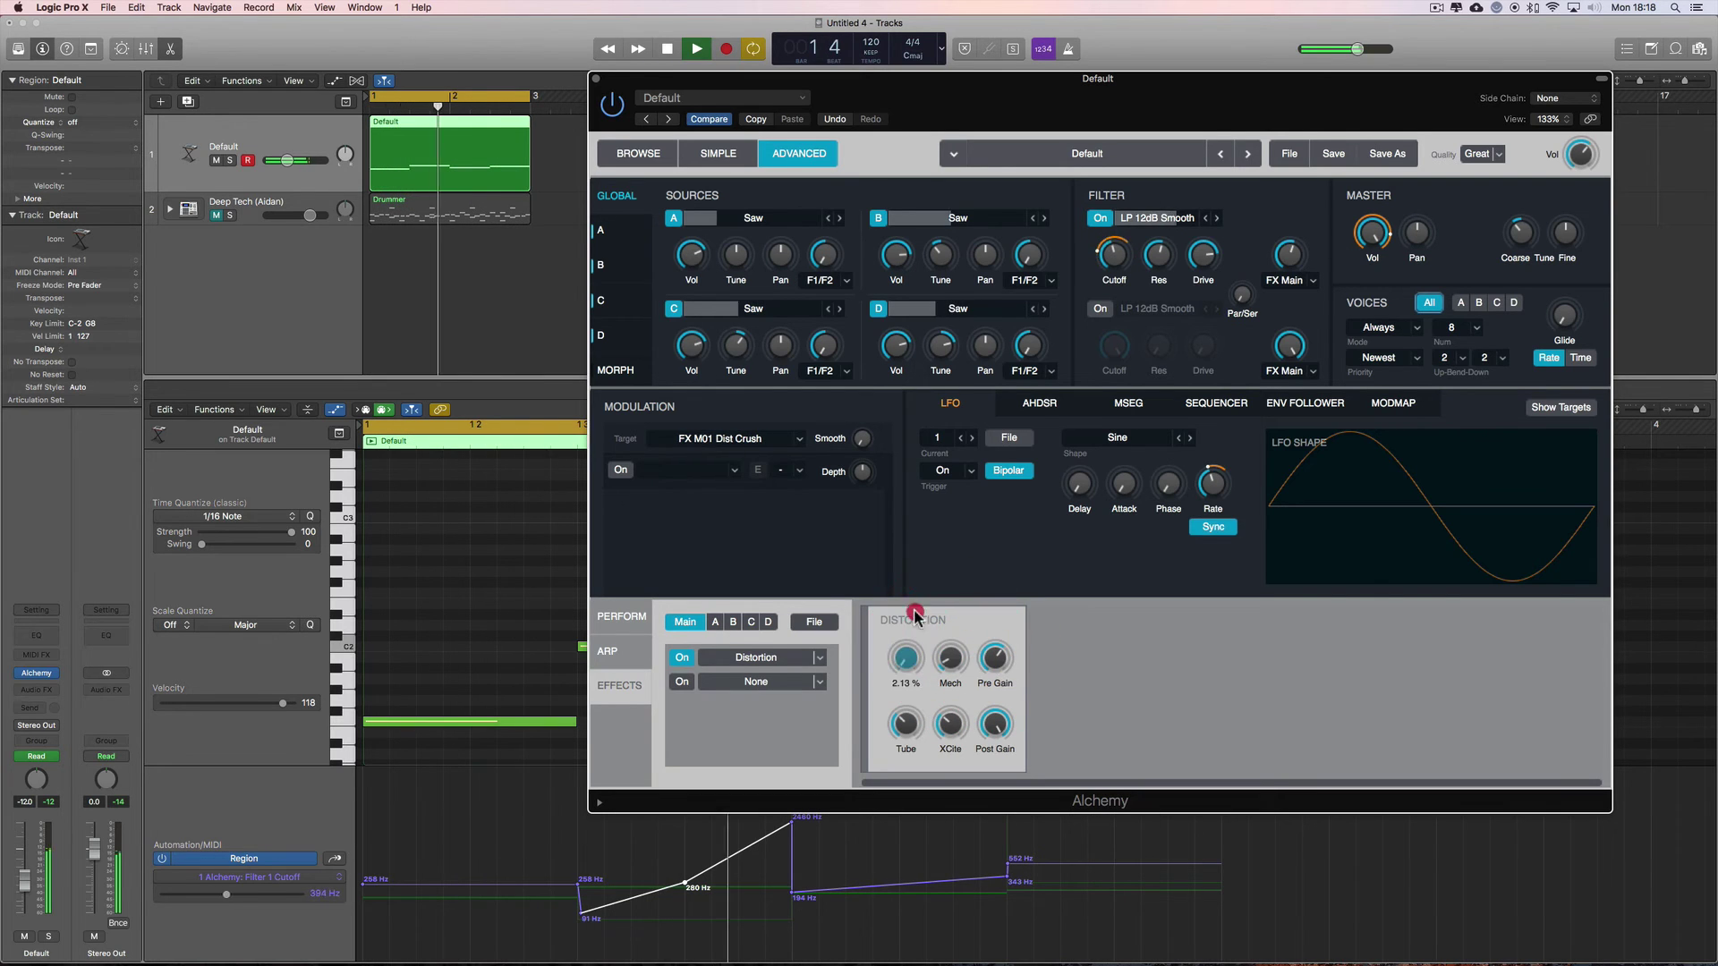
left_click_drag(914, 615, 899, 517)
left_click(950, 723)
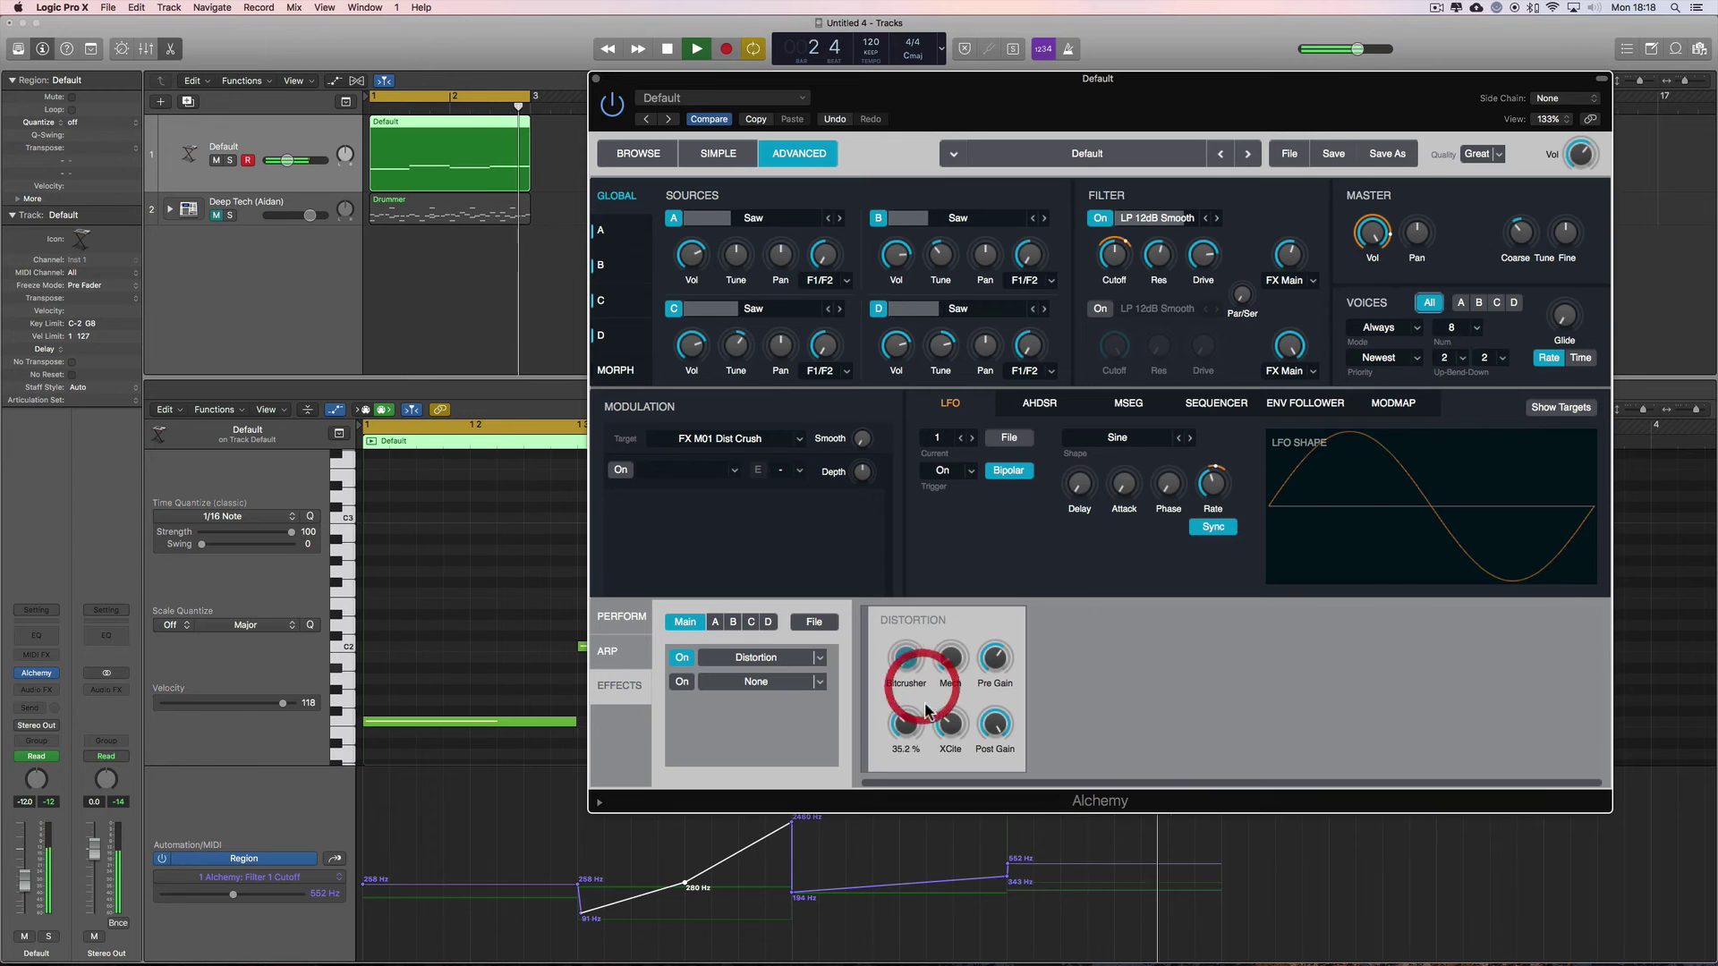
left_click_drag(951, 640, 950, 677)
Lower Filter 1's FX Main mix during playback, audition the loop again, and stop it.
left_click_drag(1294, 273, 1298, 324)
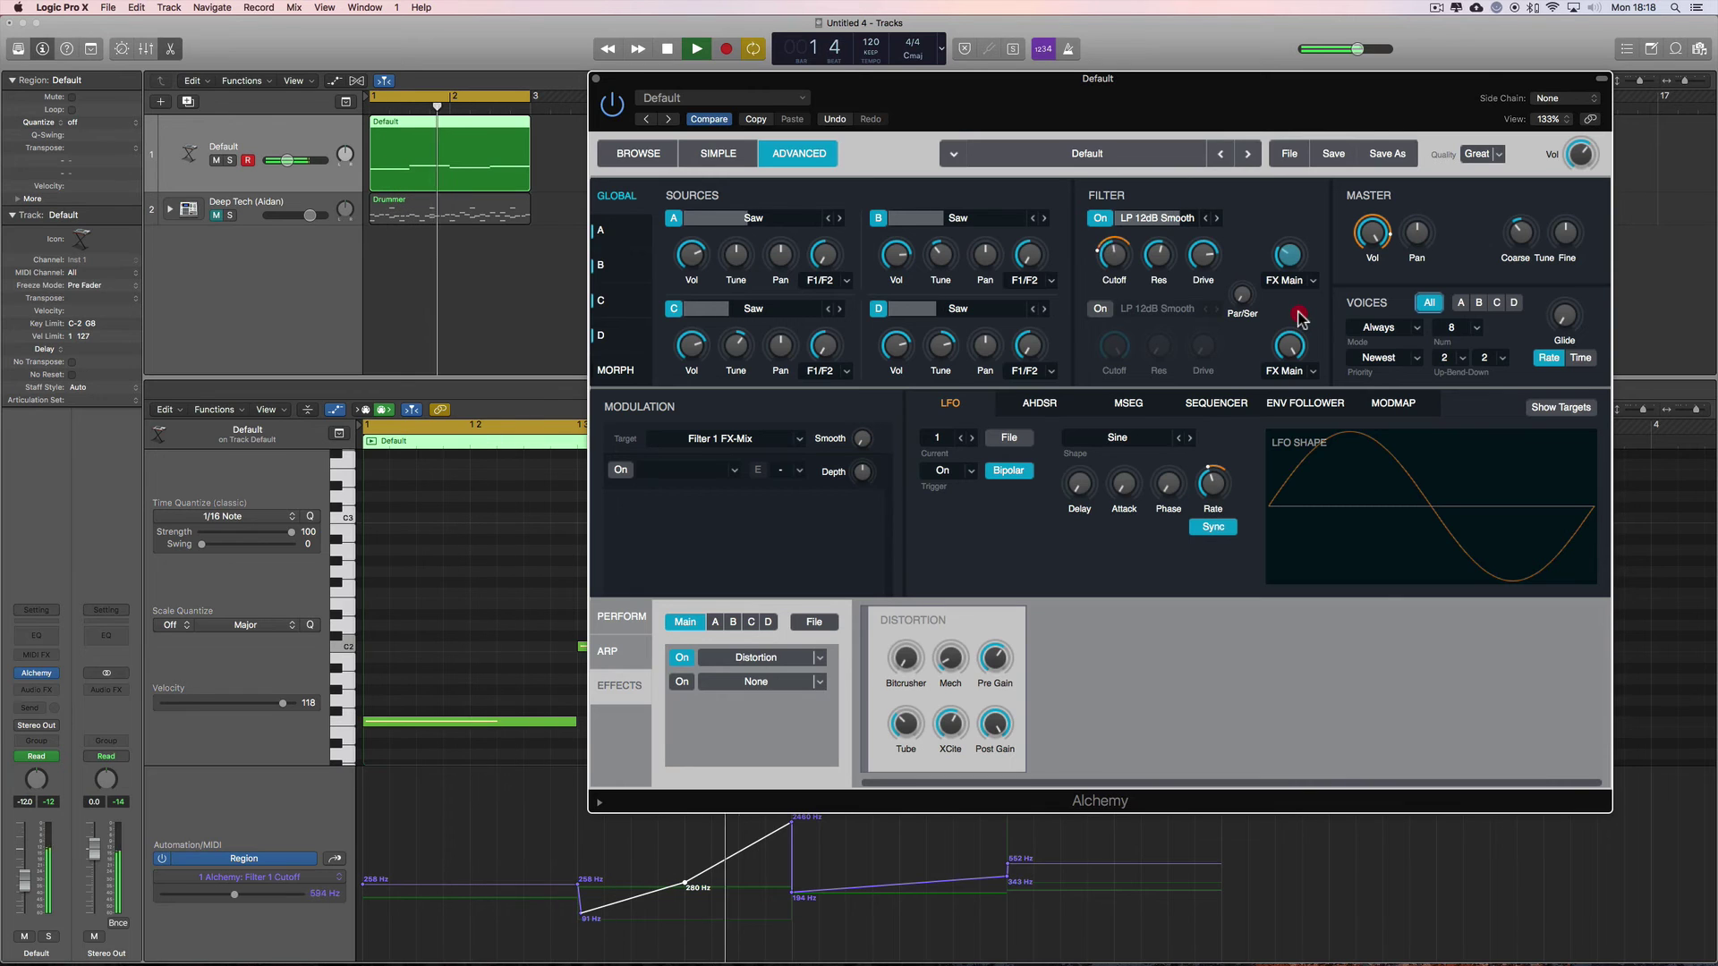
key("space")
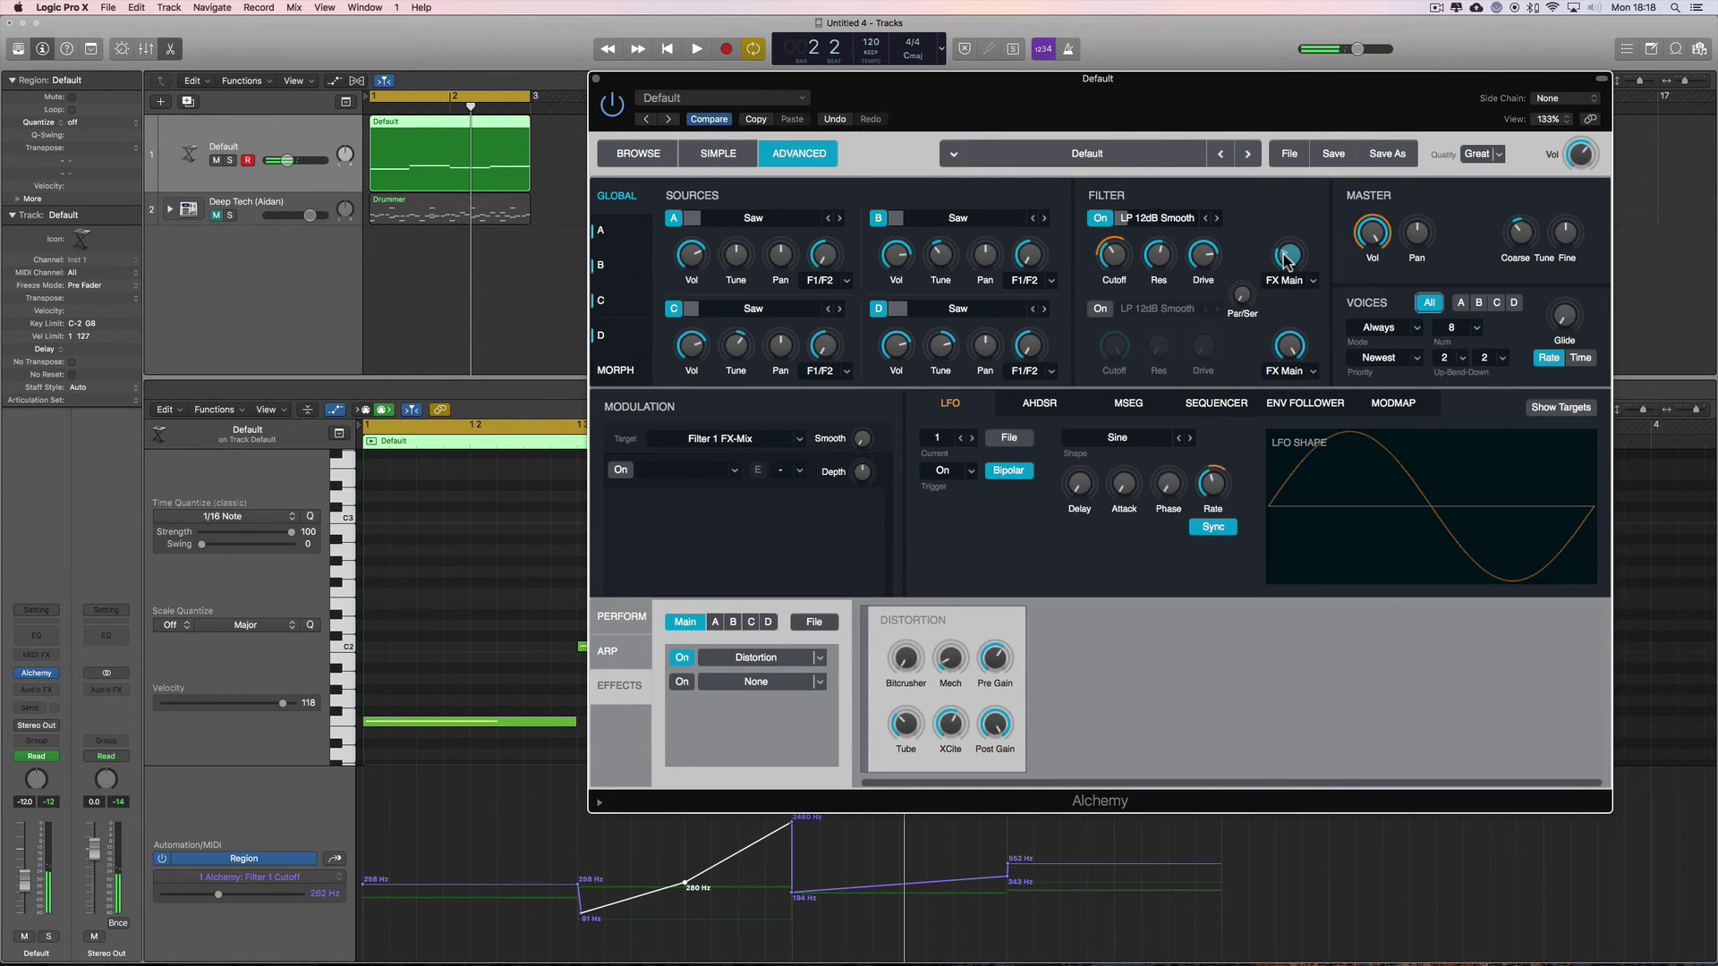
key("space")
key("space")
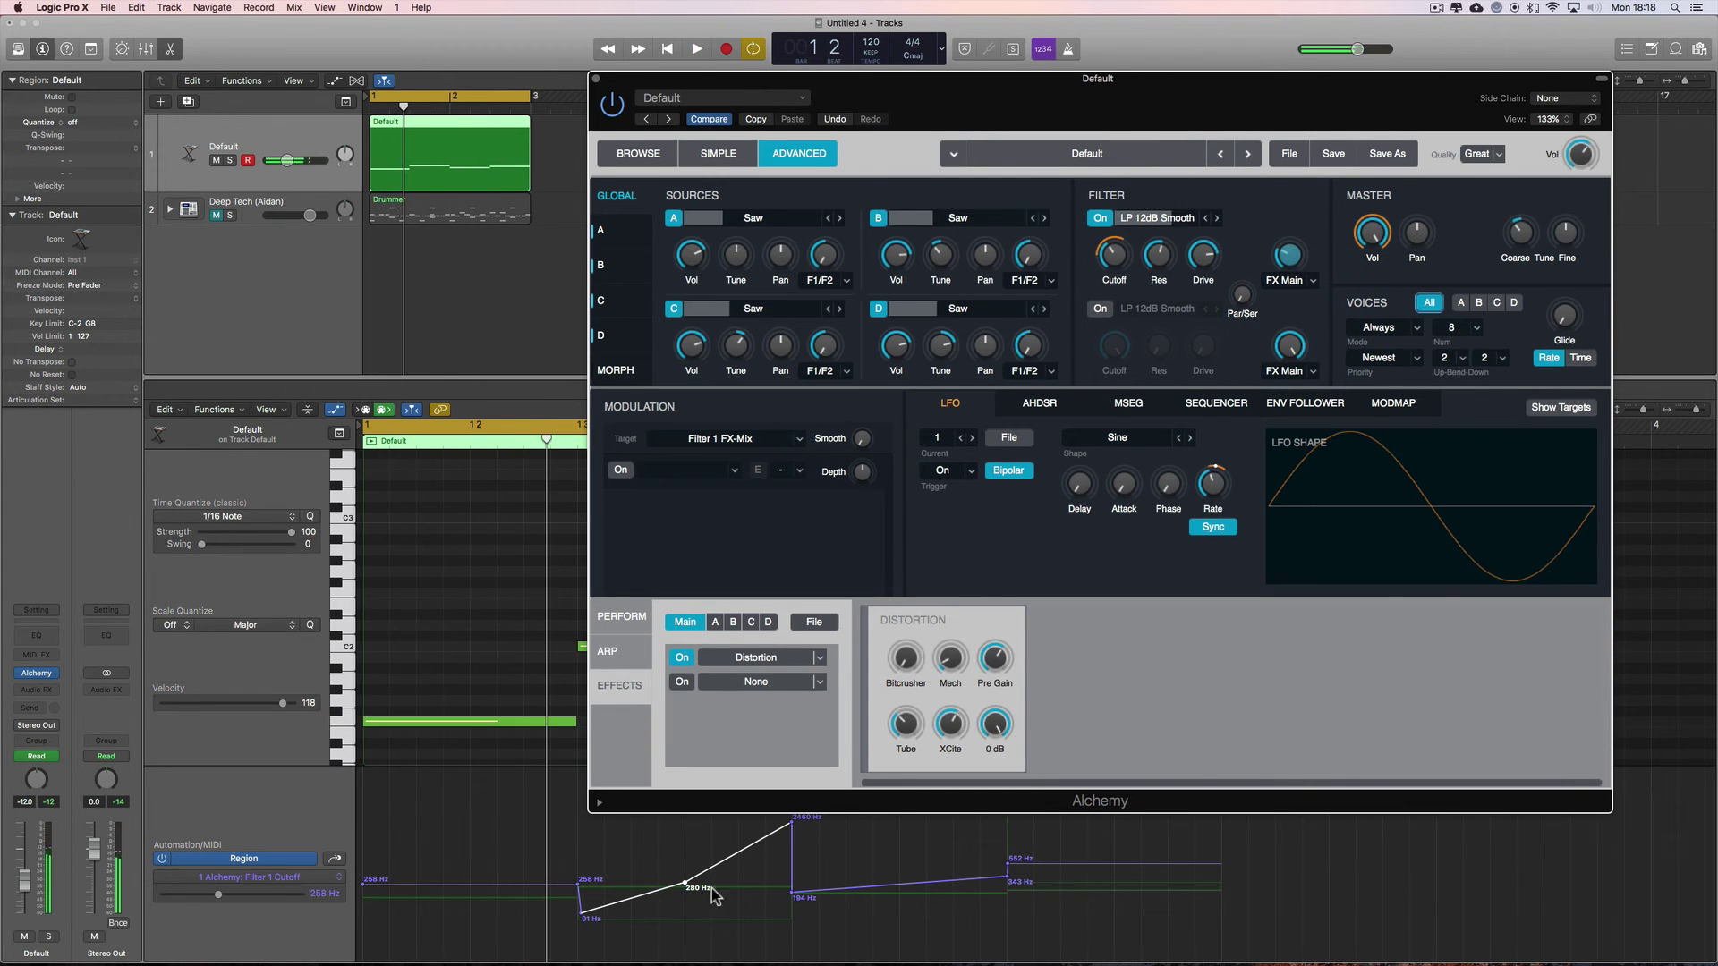
Audition Filter 1 with the LP 12dB Edgy, Rich, Clean and Gritty types, and stop playback.
left_click(1174, 218)
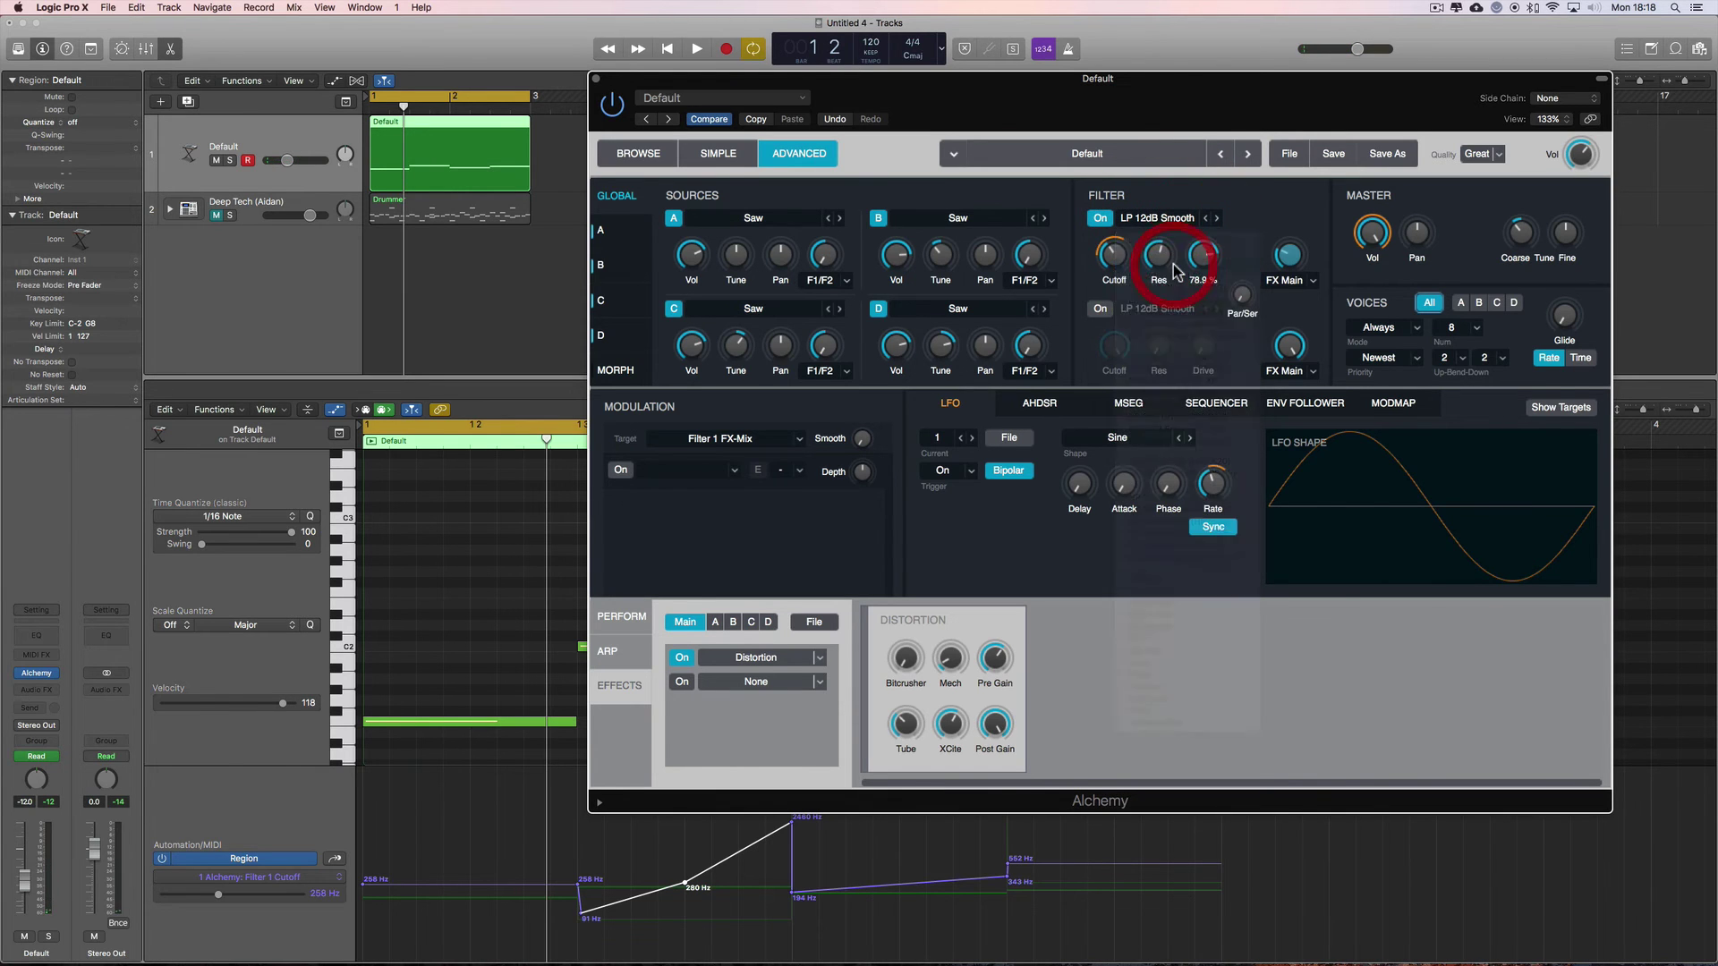
left_click(1175, 265)
key("space")
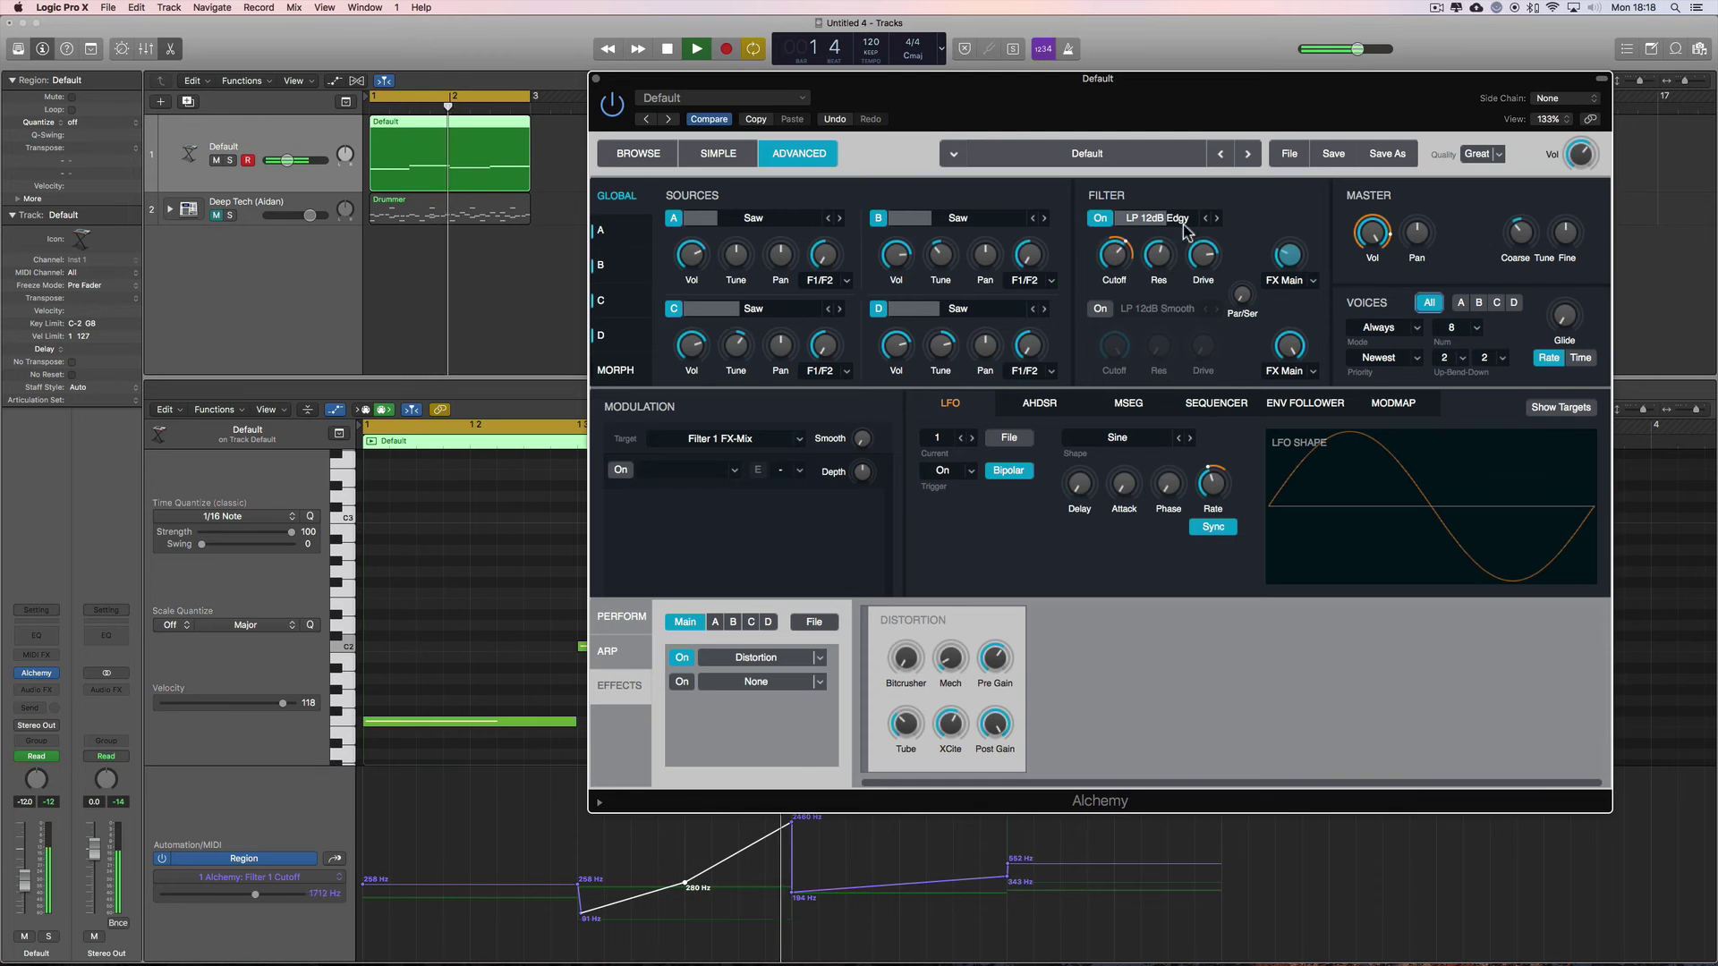
left_click(1216, 220)
left_click(1216, 220)
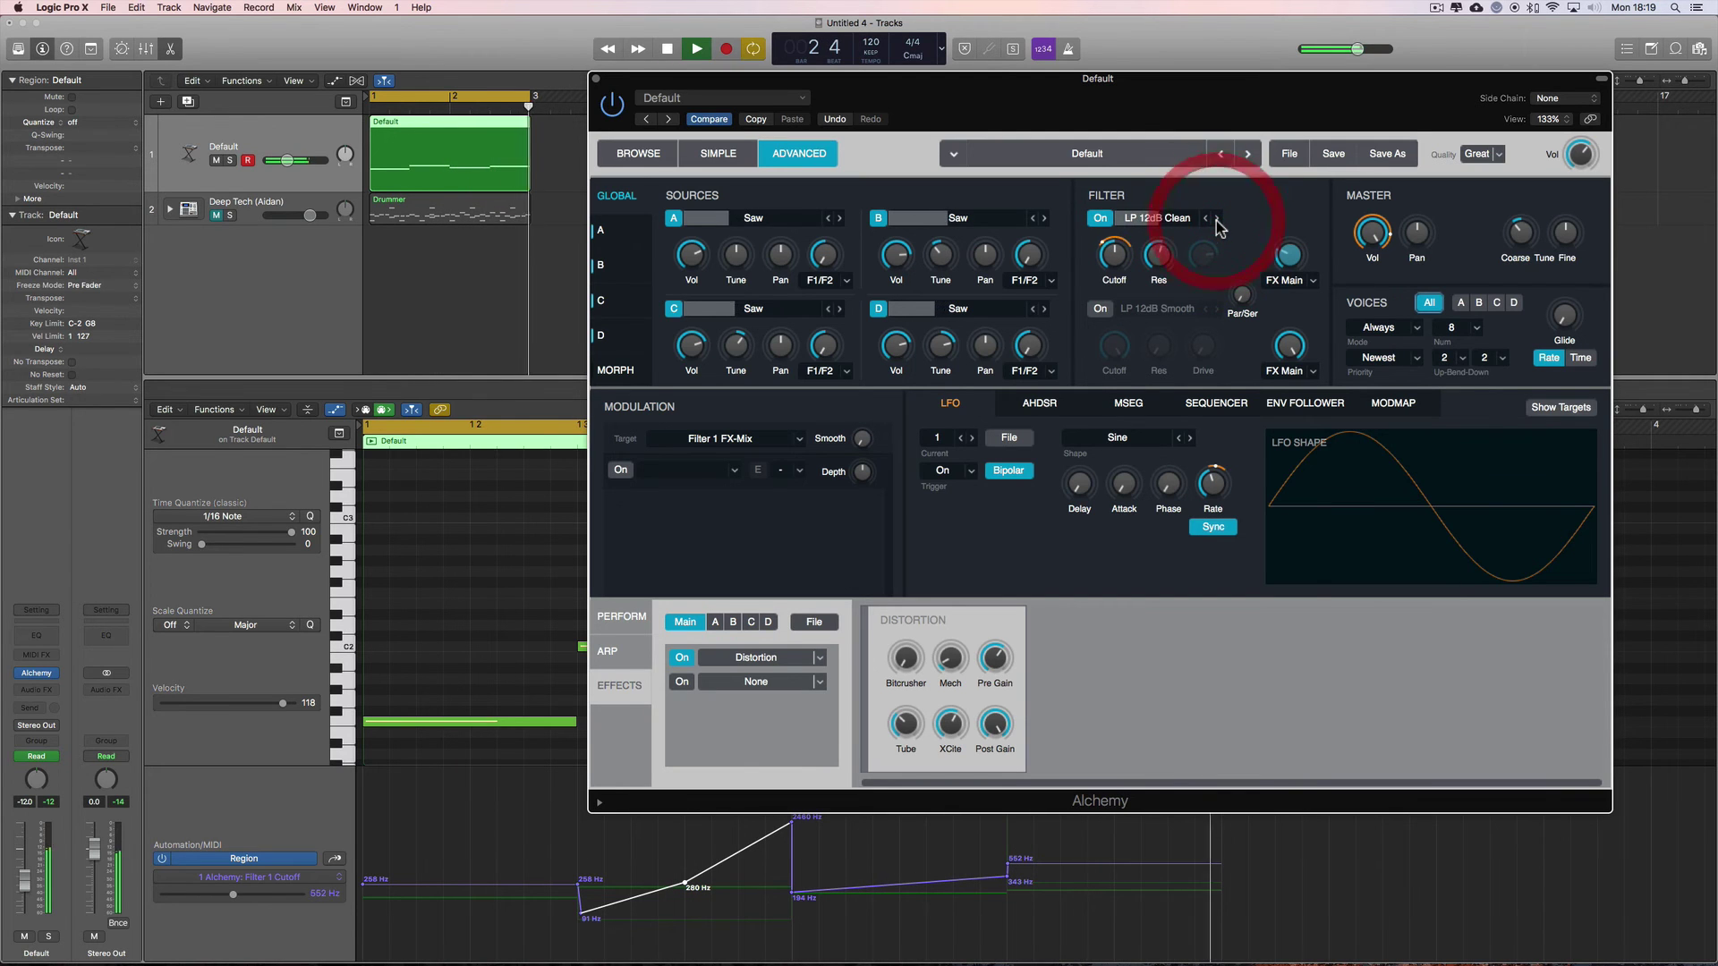
left_click(1215, 220)
key("space")
Audition Filter 1 with the BP 6dB Rich, BP 6dB Gritty and BP 12dB Edgy types, and stop playback.
left_click(1156, 218)
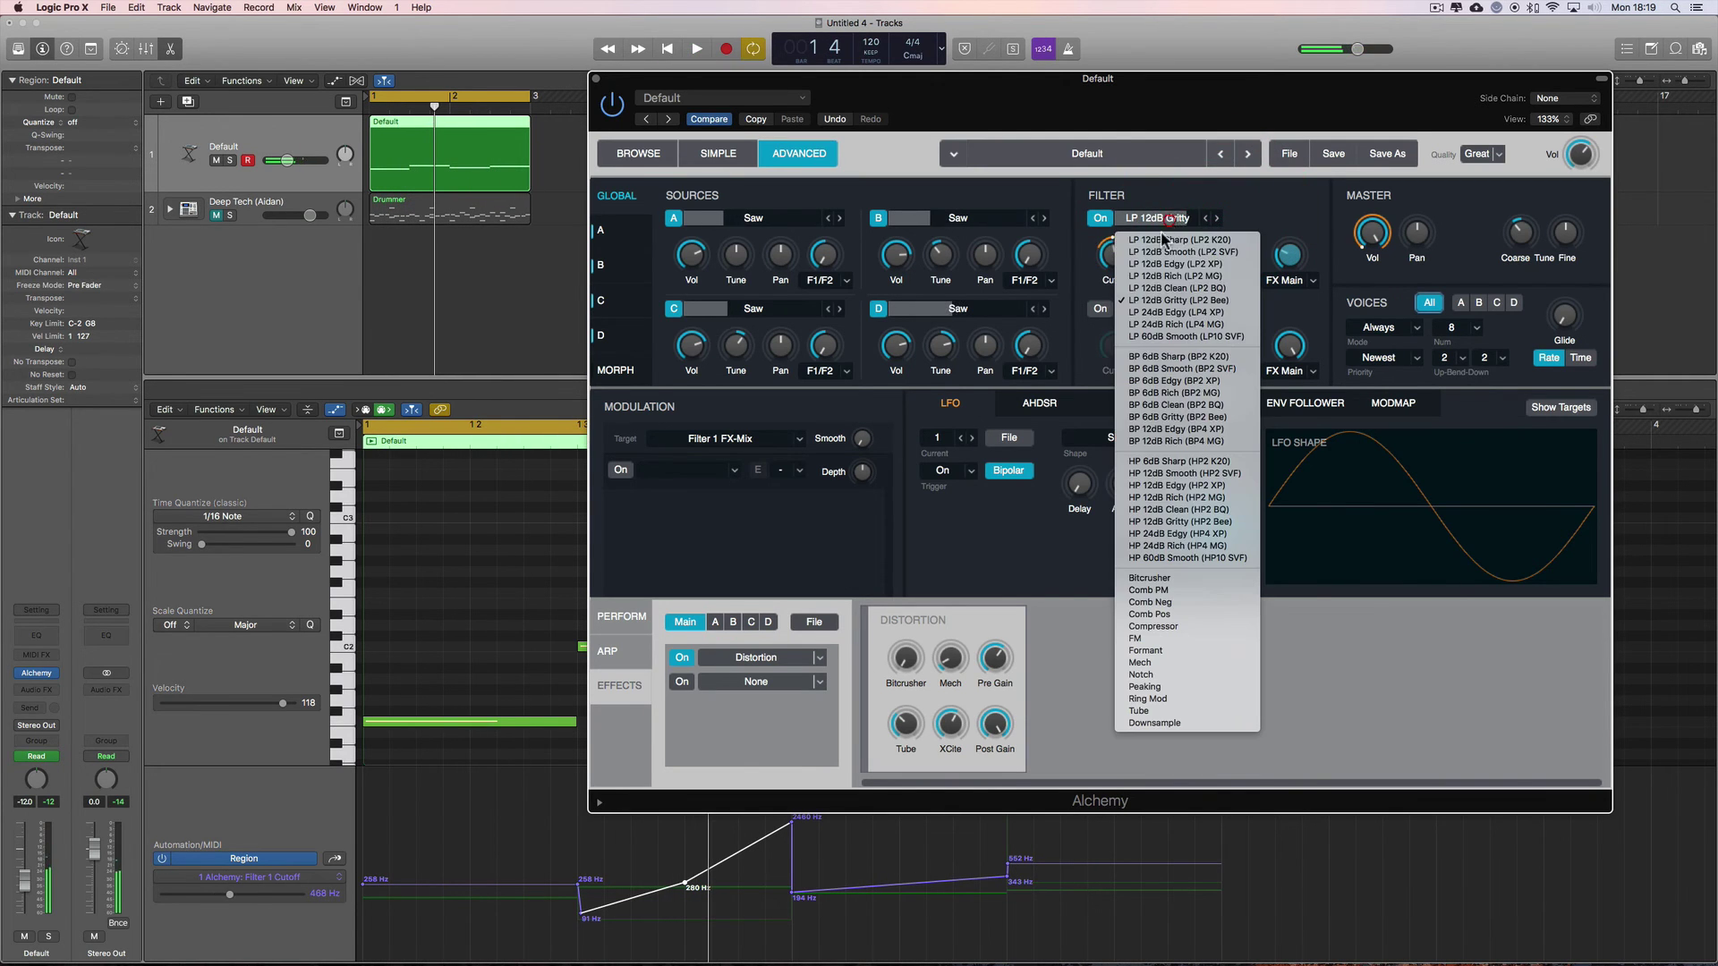
left_click(1171, 393)
key("space")
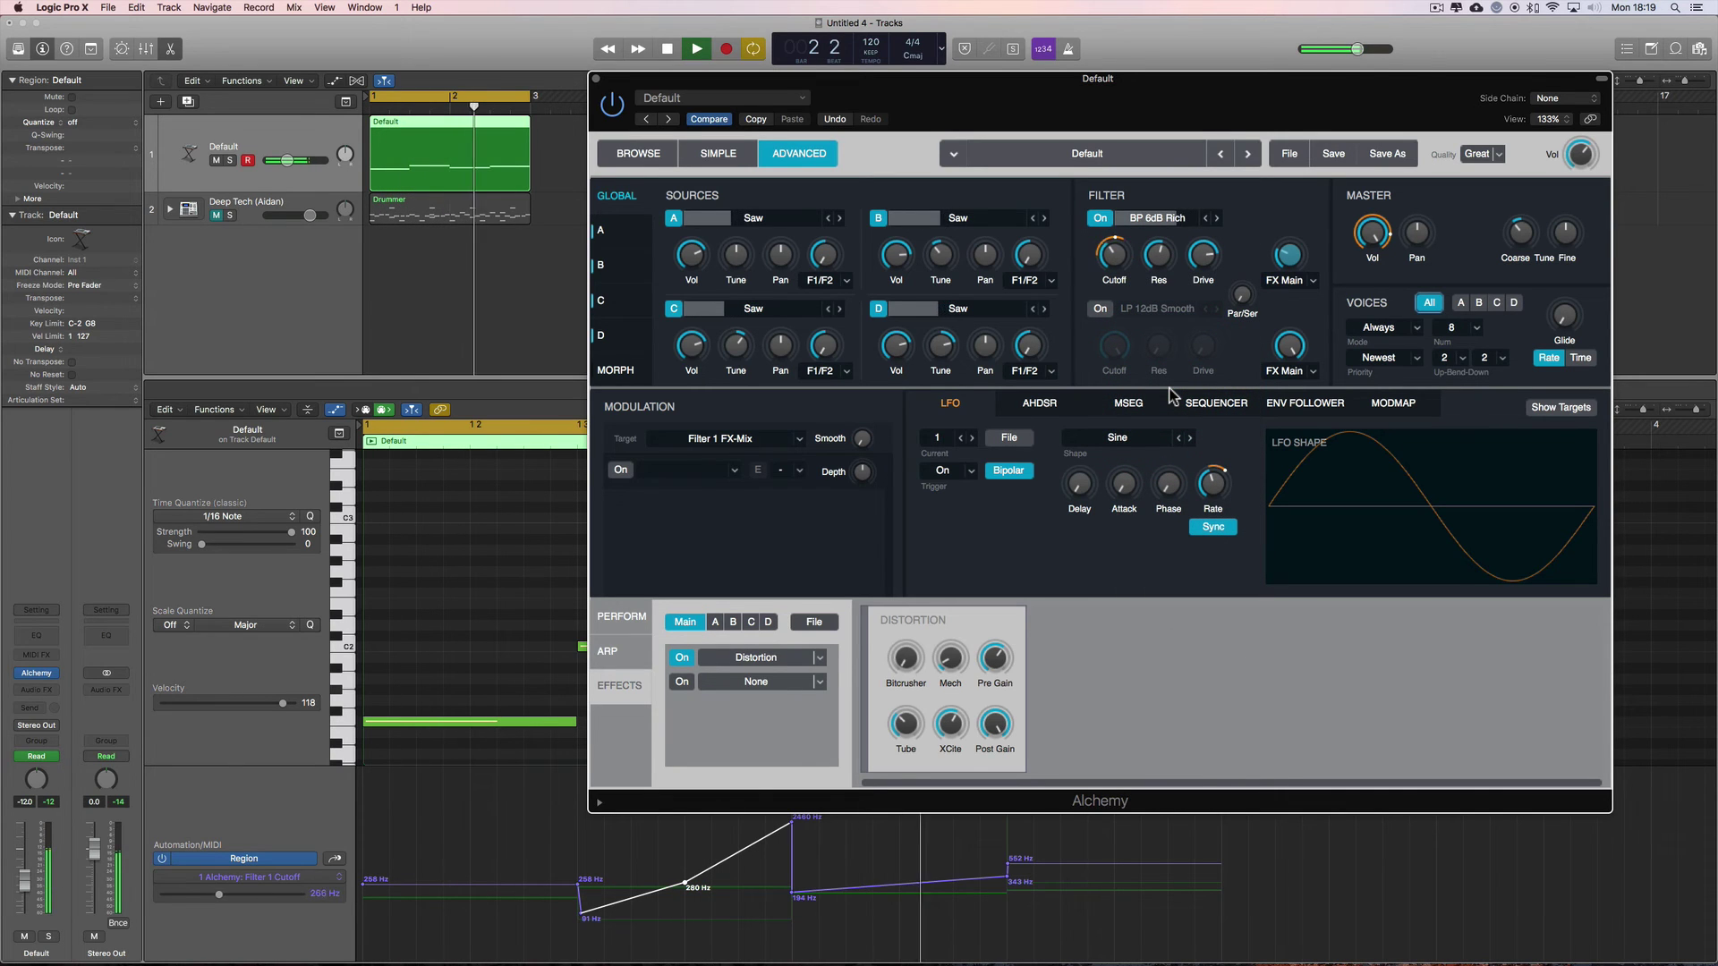
left_click(1216, 218)
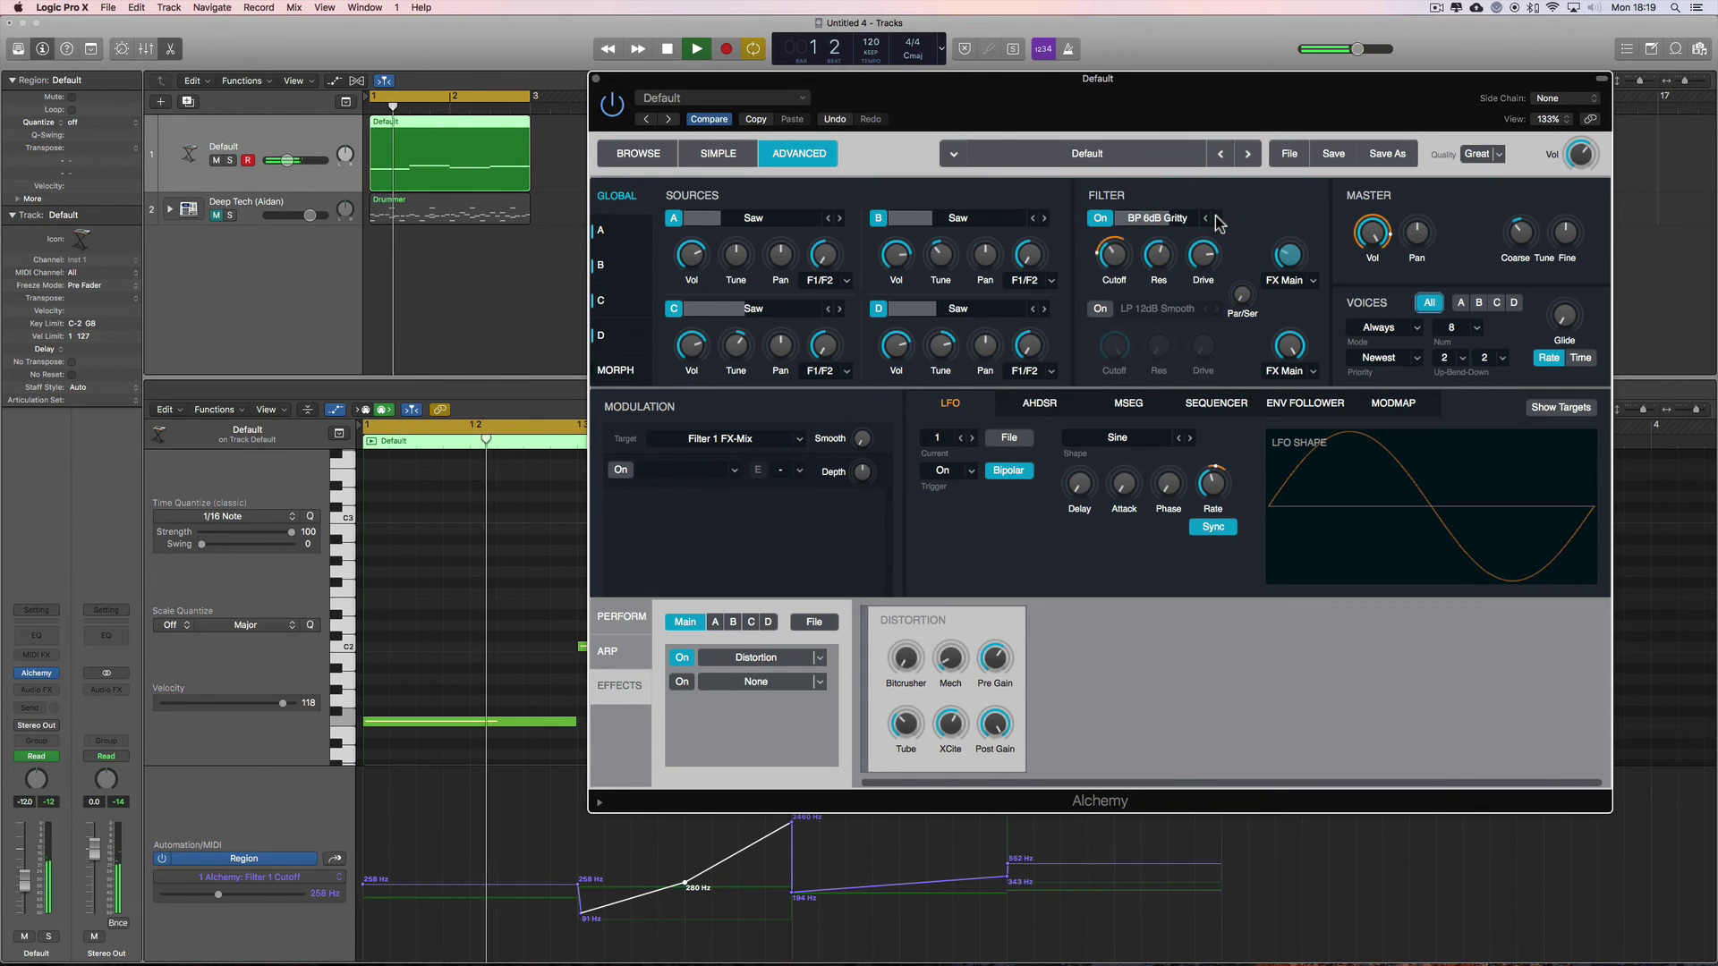
left_click(1216, 218)
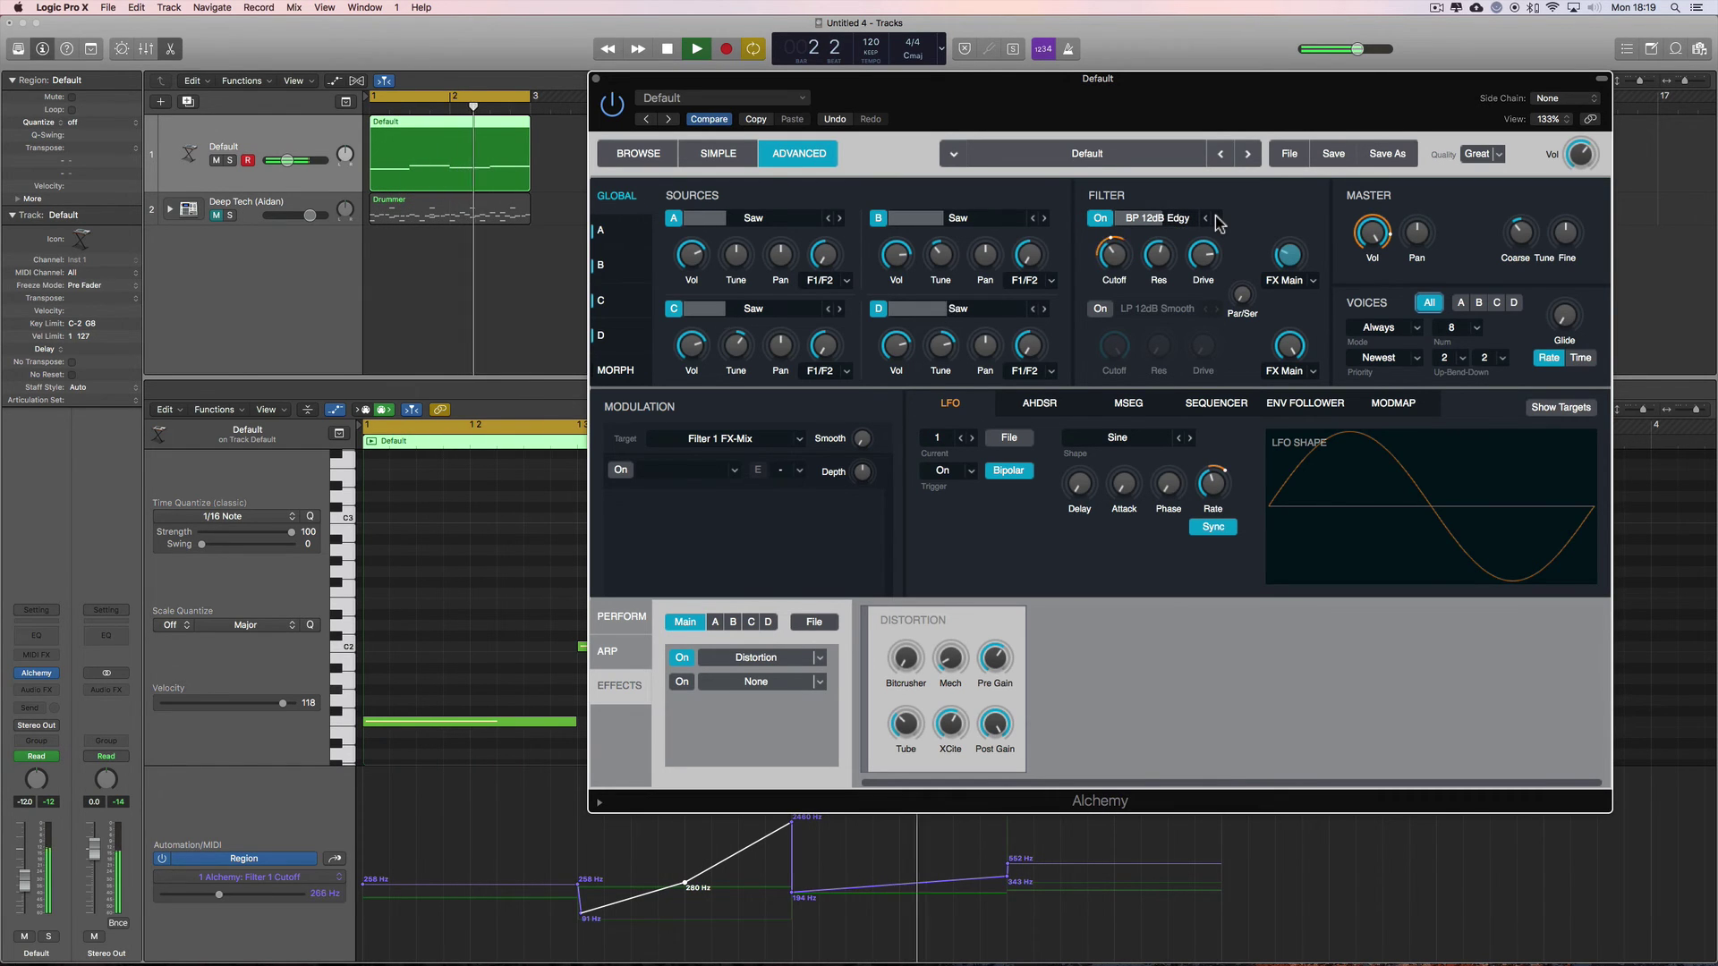
key("space")
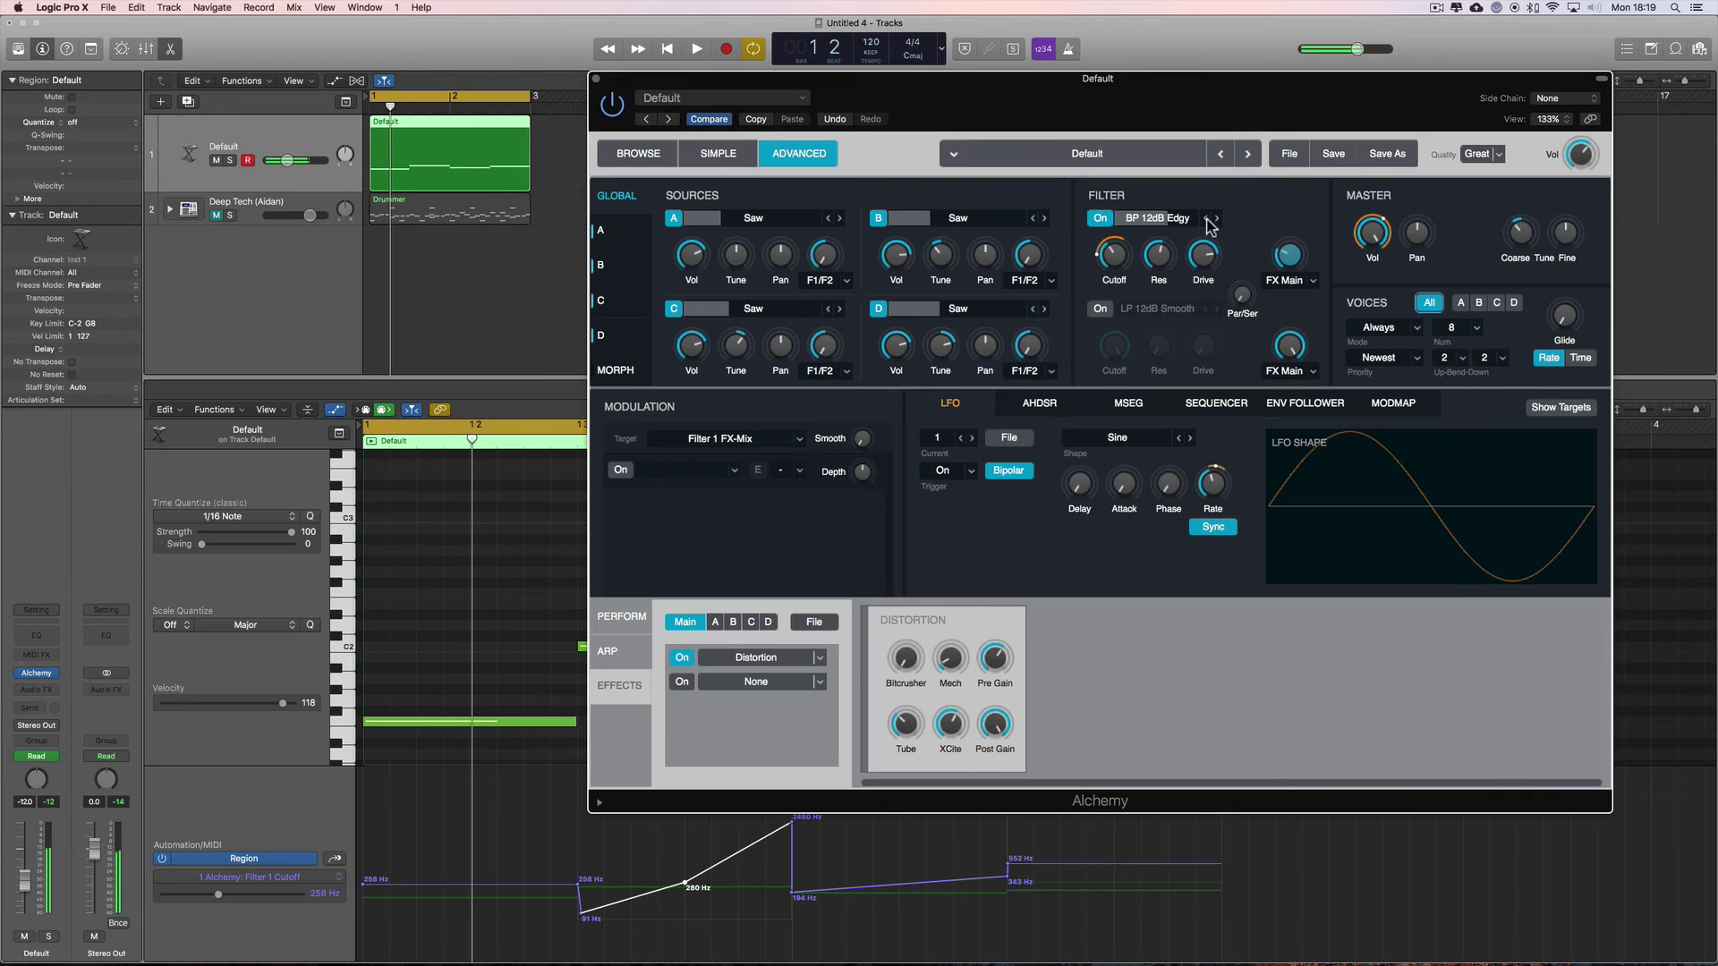
Set Filter 1 back to LP 12dB Smooth and audition the loop briefly.
left_click(1180, 222)
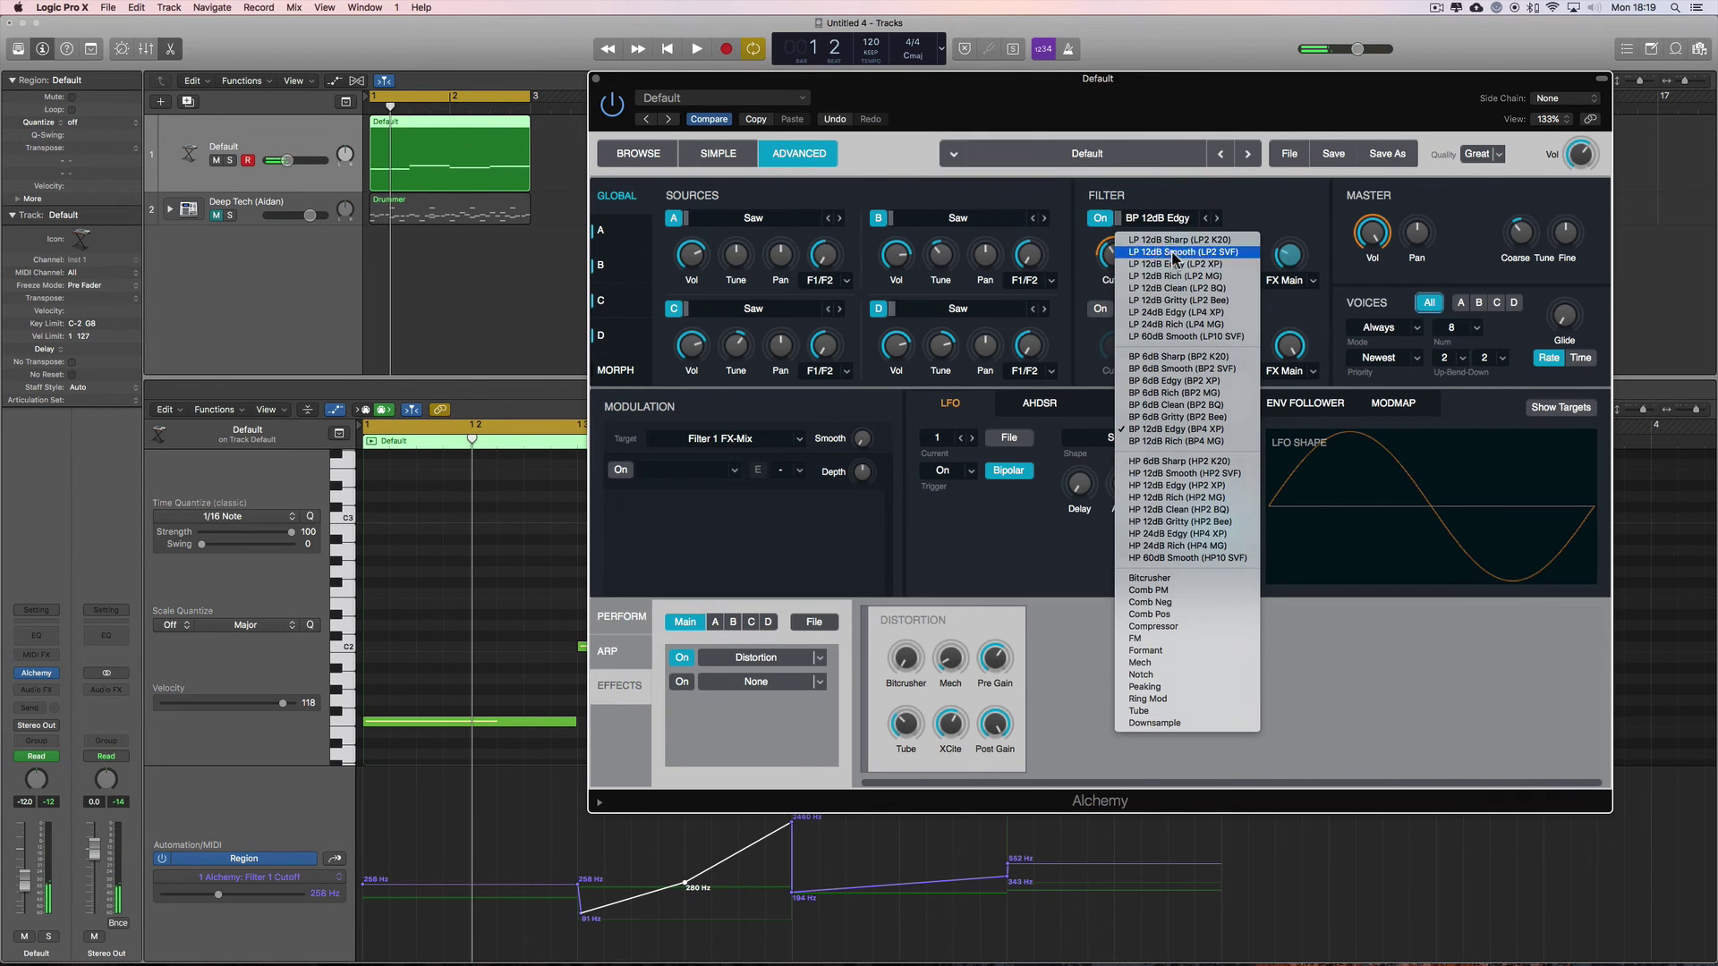
left_click(1174, 255)
key("space")
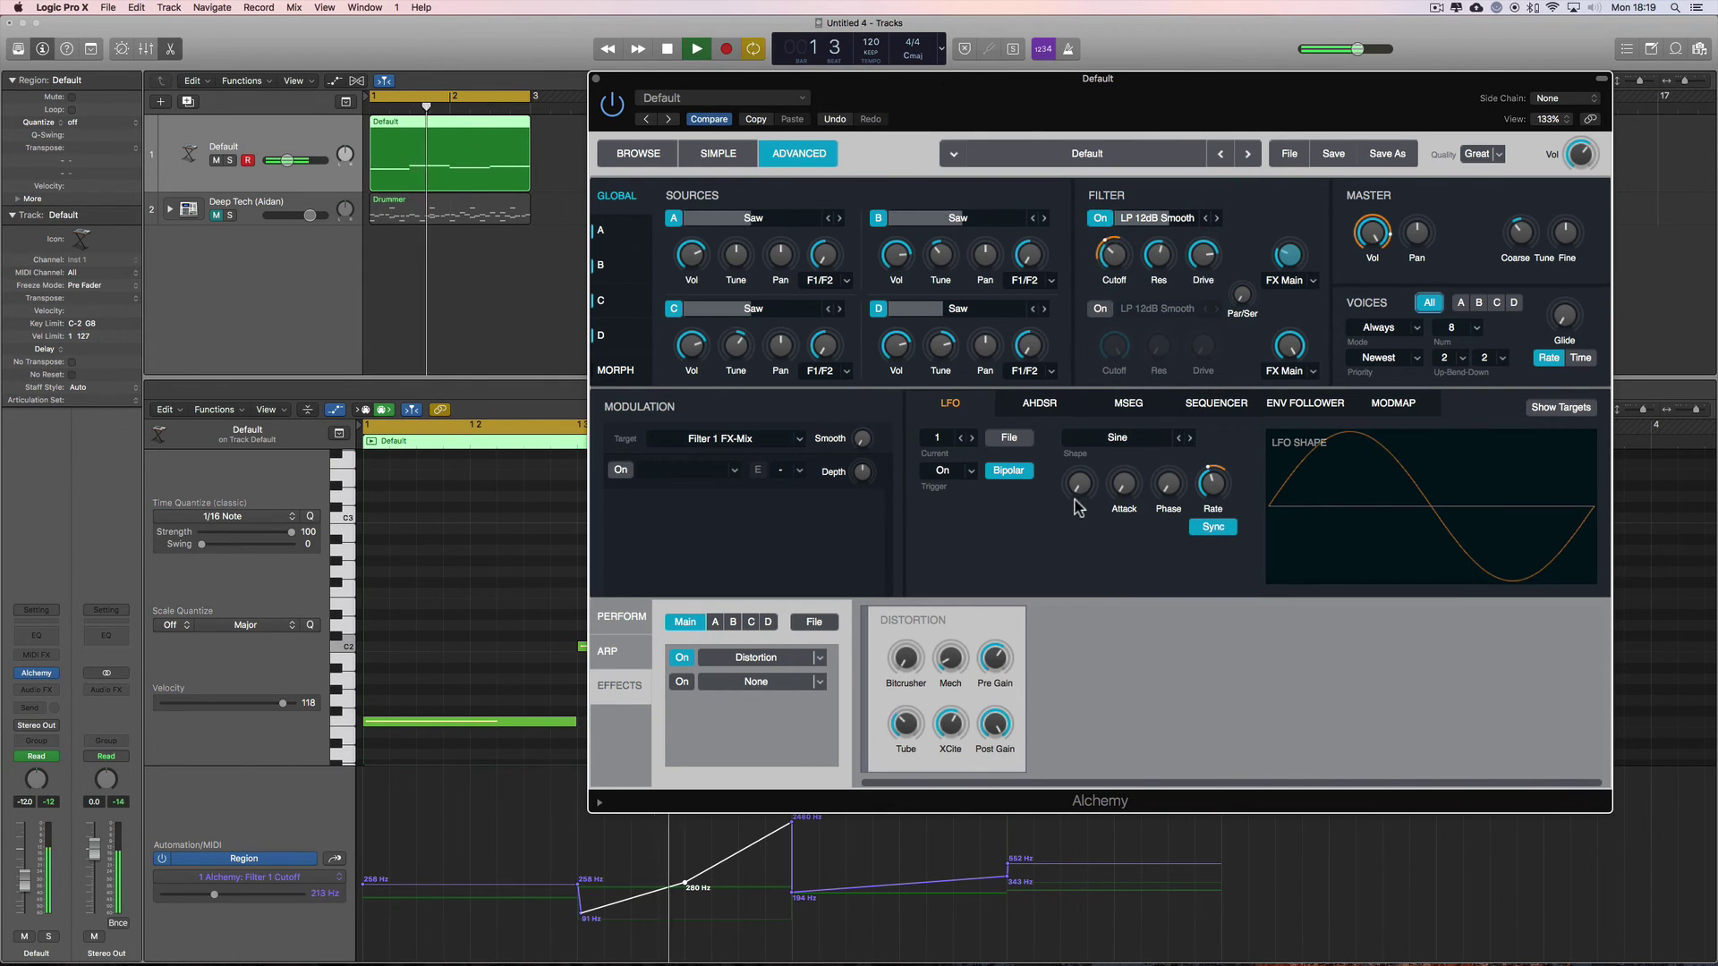
key("space")
Shift the whole Filter 1 cutoff automation curve while auditioning, trying 621 Hz and 129 Hz at bar 1 before settling on 168 Hz, and stop playback.
left_click_drag(948, 93, 993, 77)
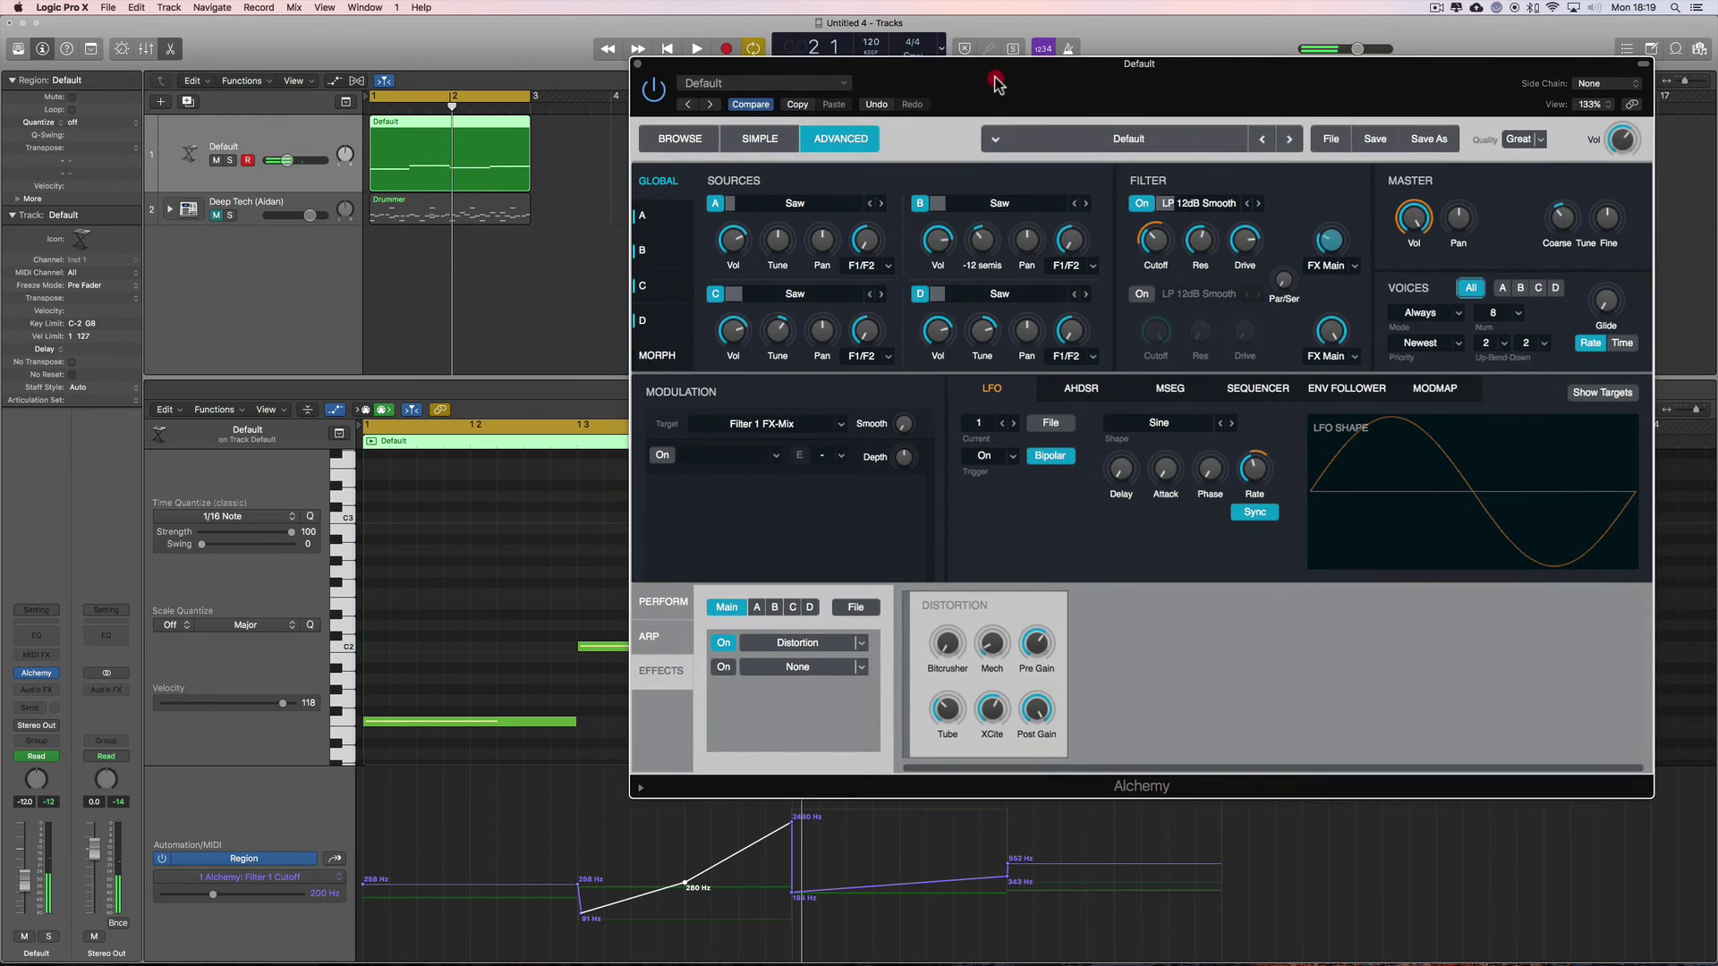
left_click(1235, 682)
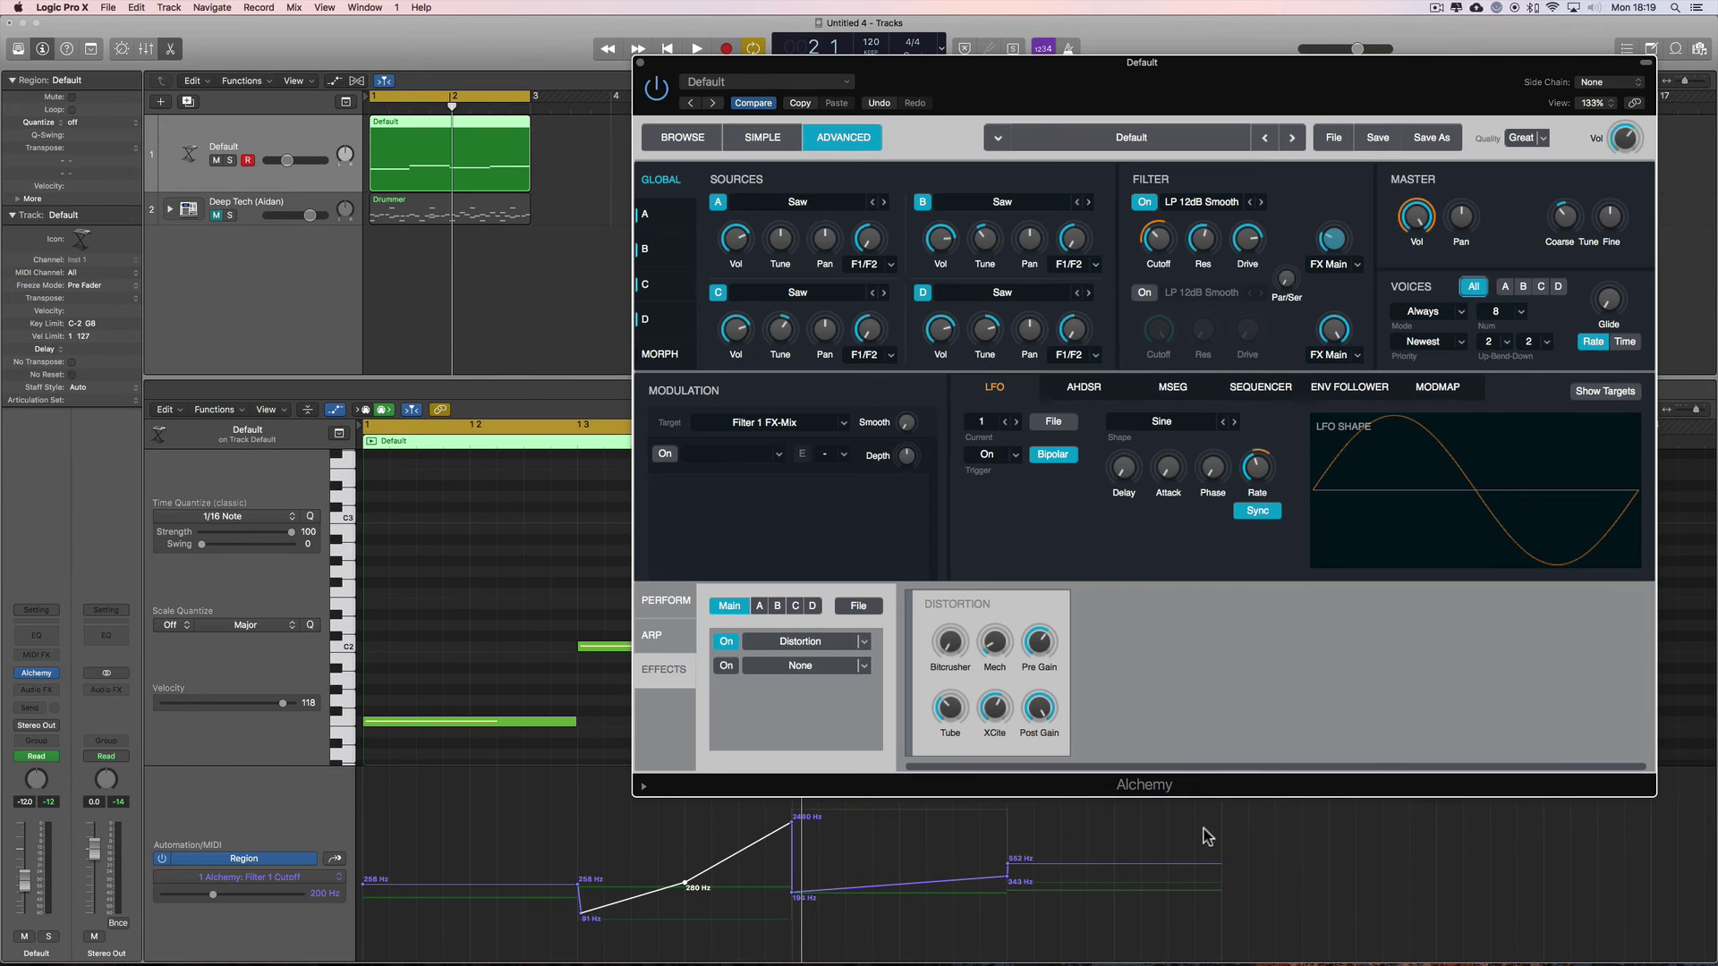
left_click(398, 901)
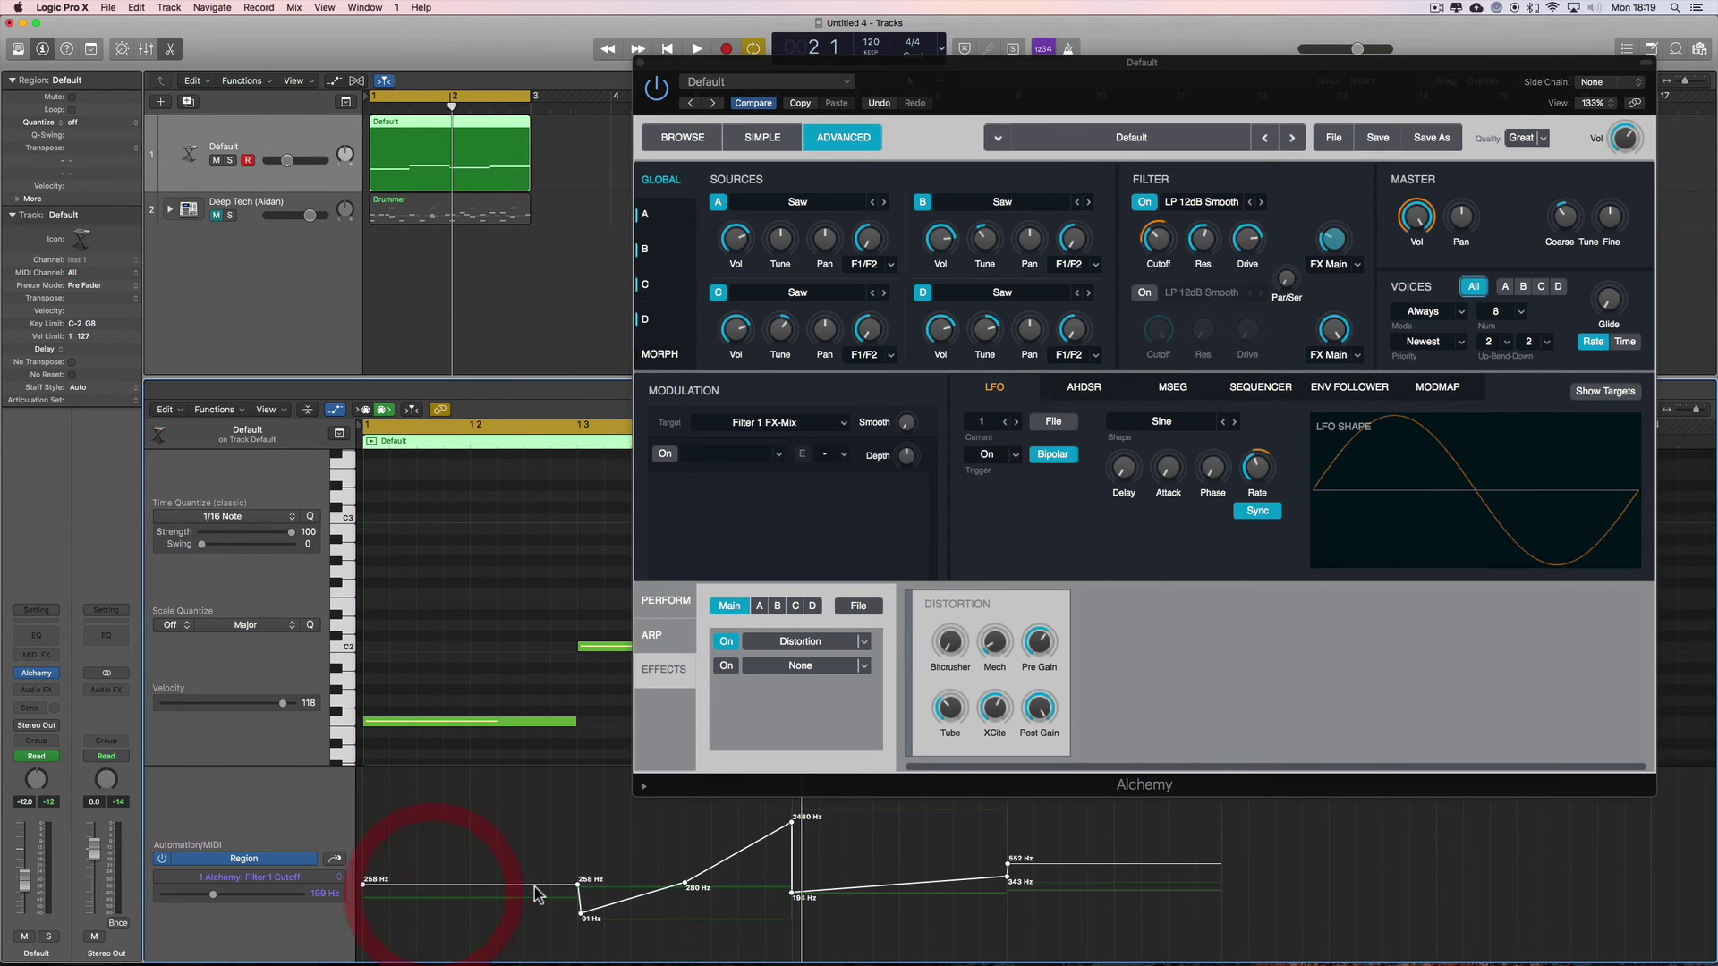
mouse_move(535, 888)
left_mouse_down()
mouse_move(535, 909)
mouse_move(530, 865)
left_mouse_up()
key("space")
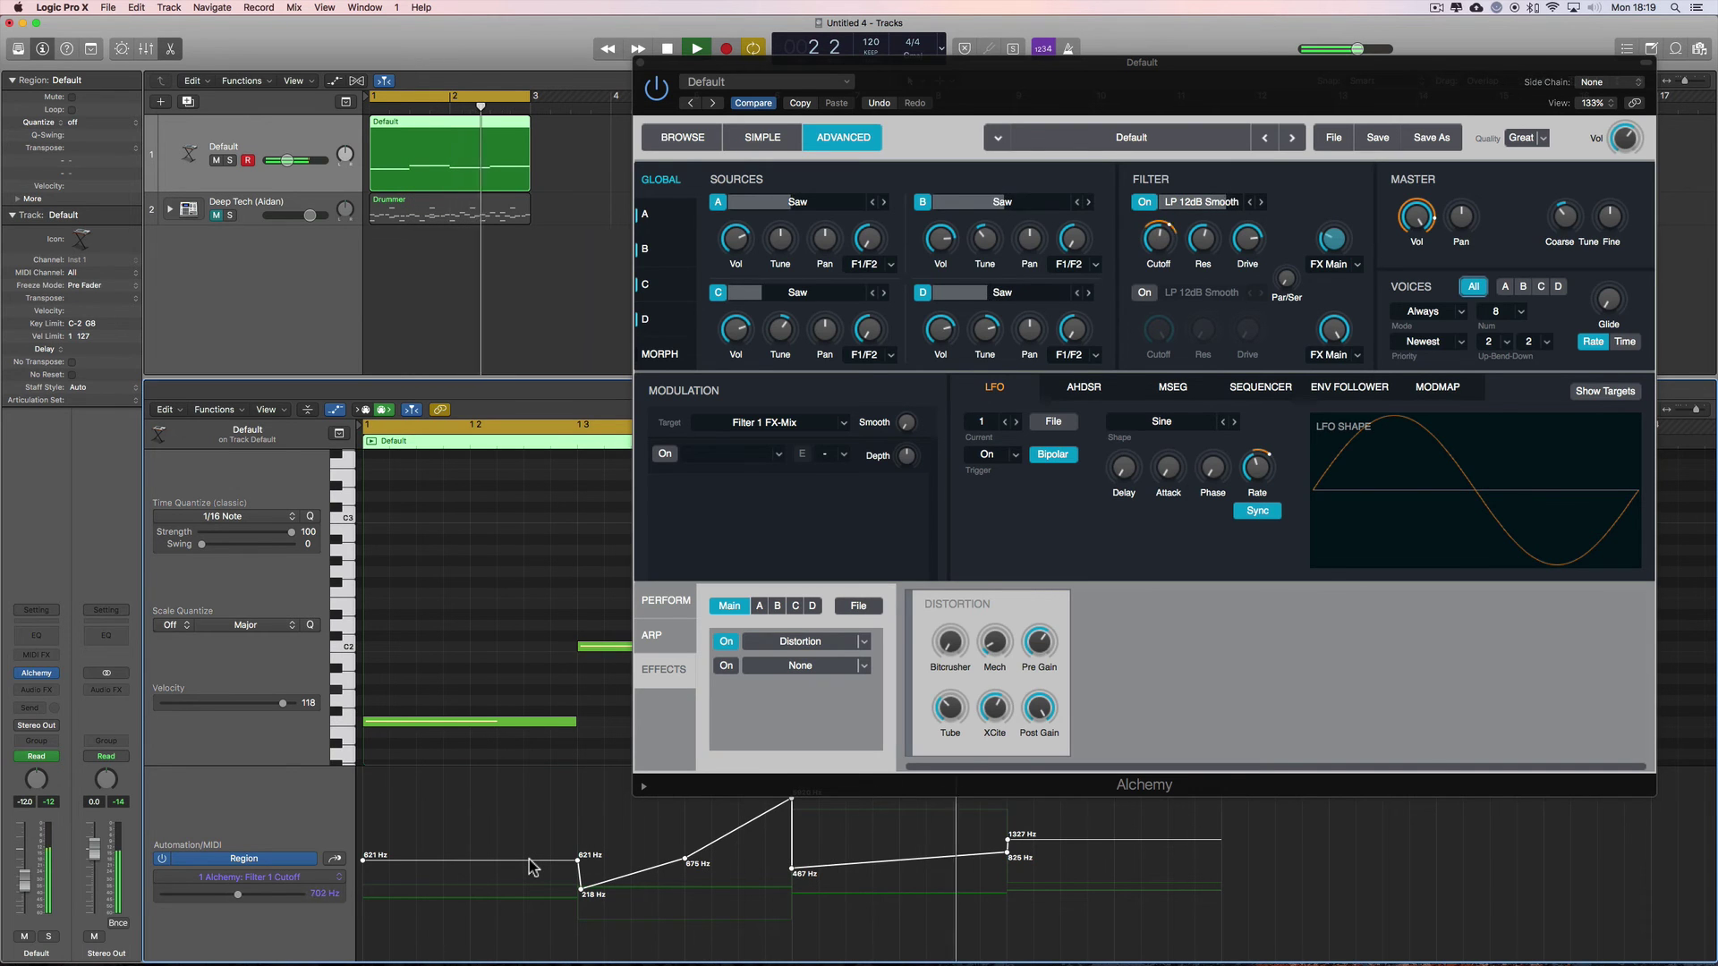
left_click_drag(533, 866, 528, 907)
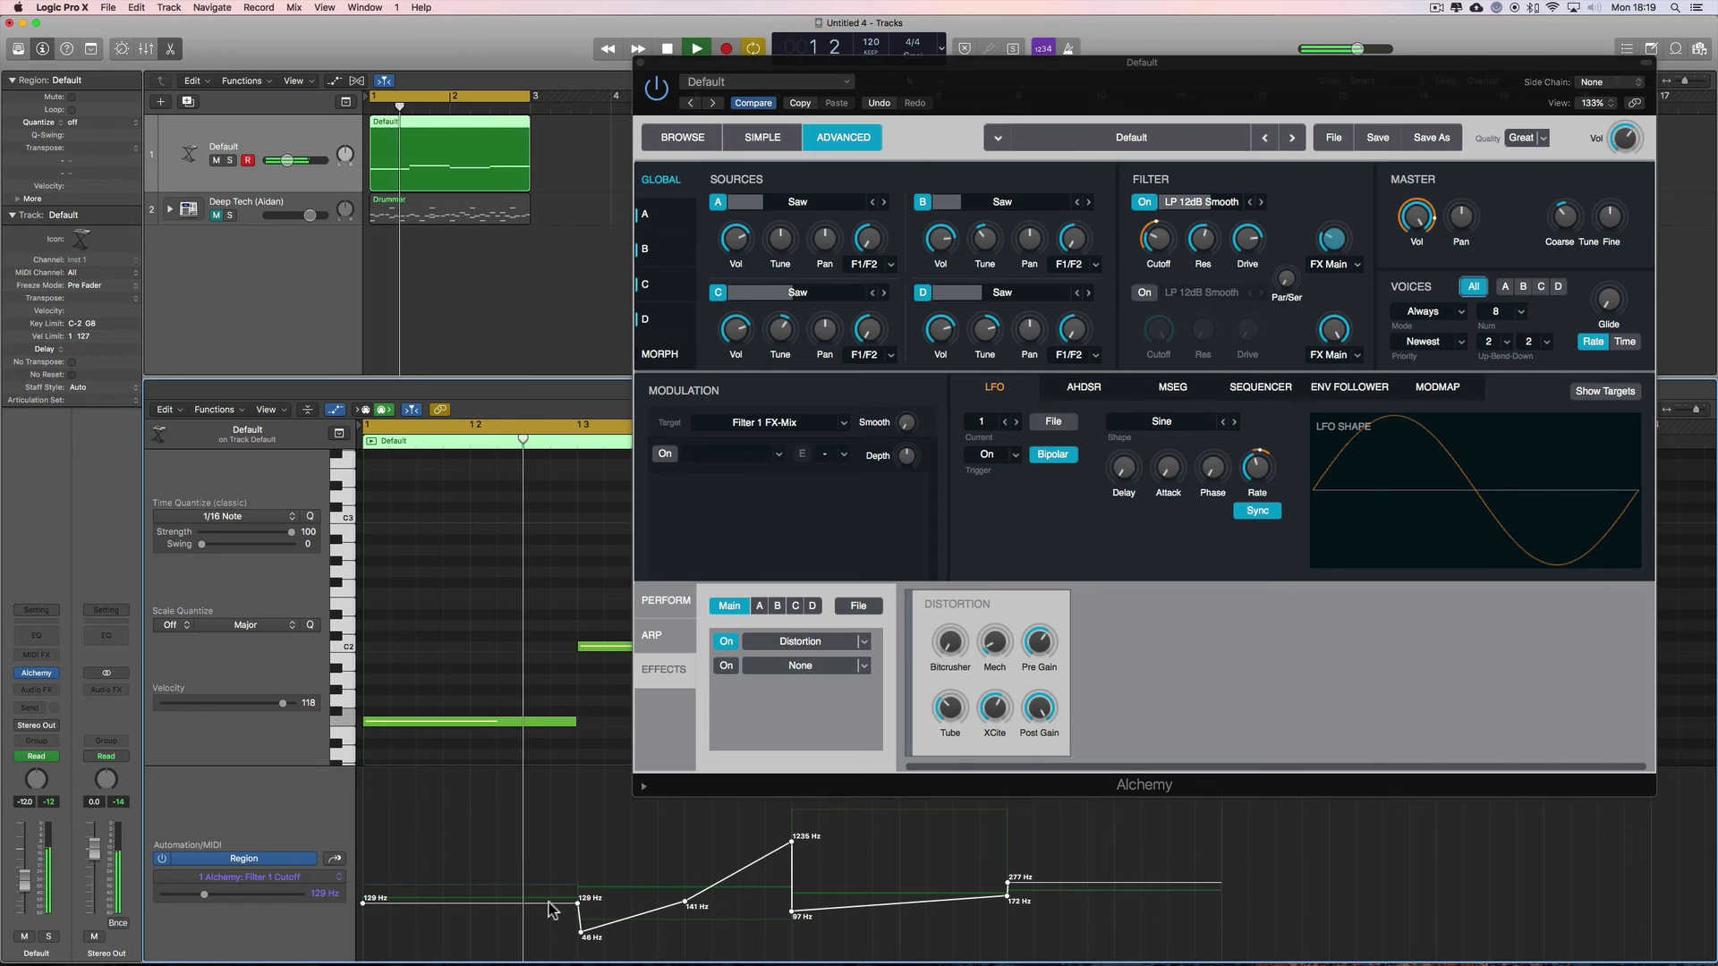
left_click_drag(550, 901, 549, 901)
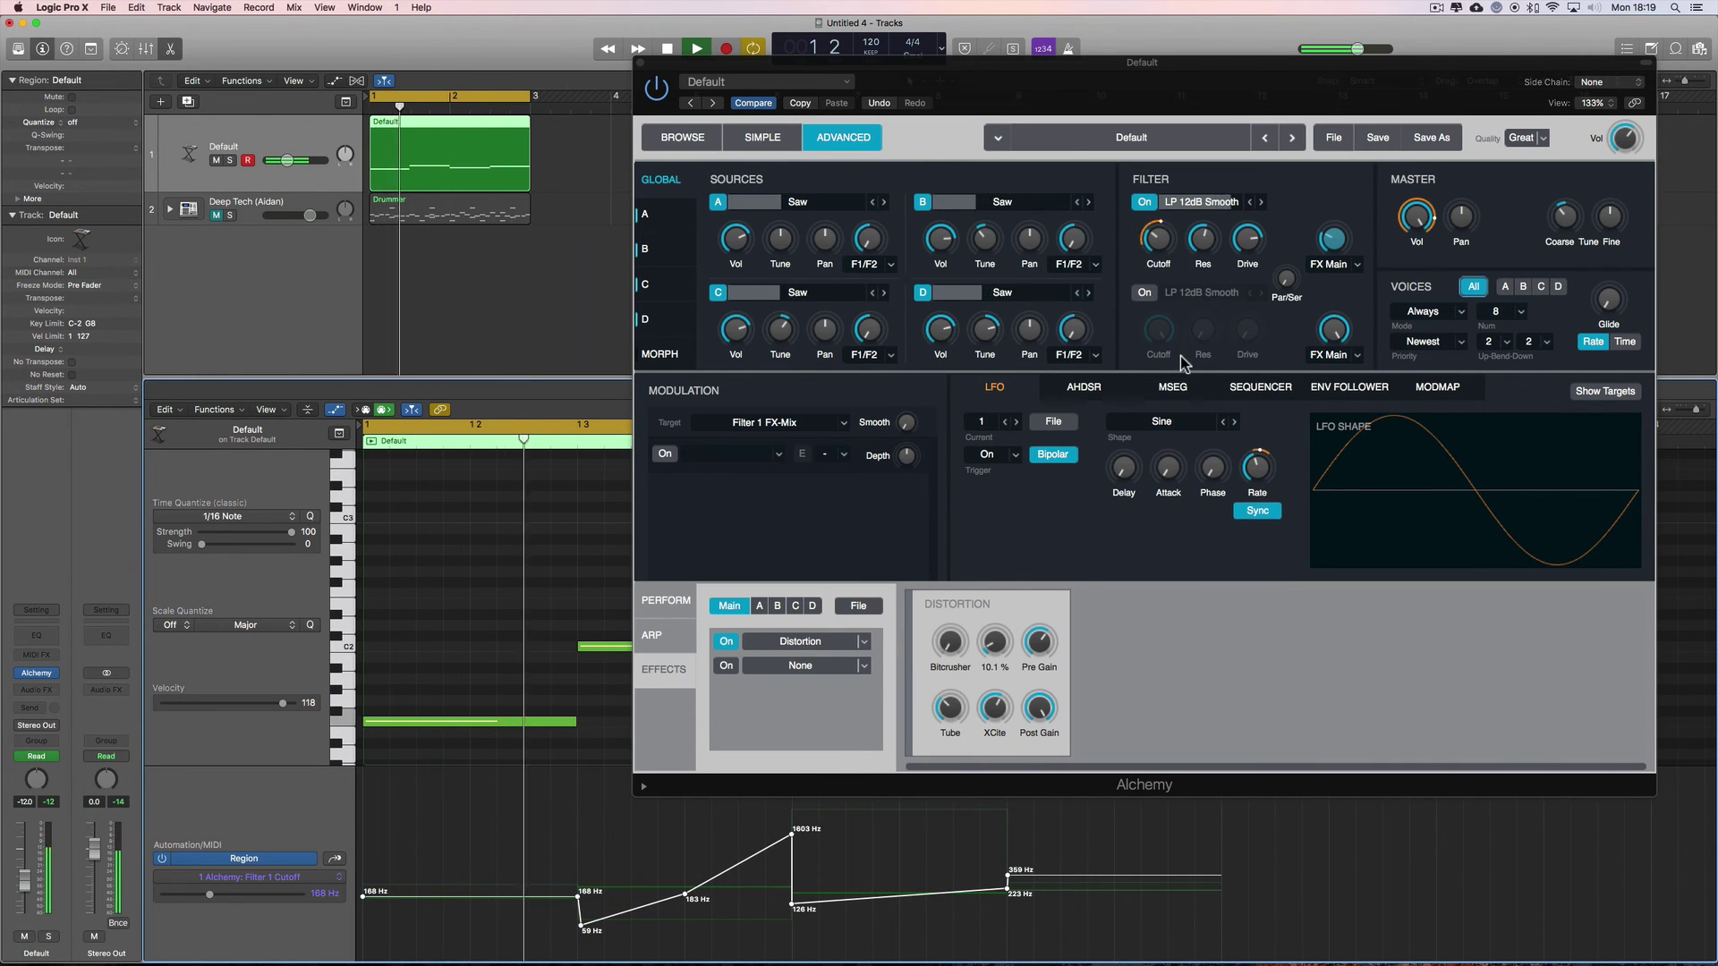
key("space")
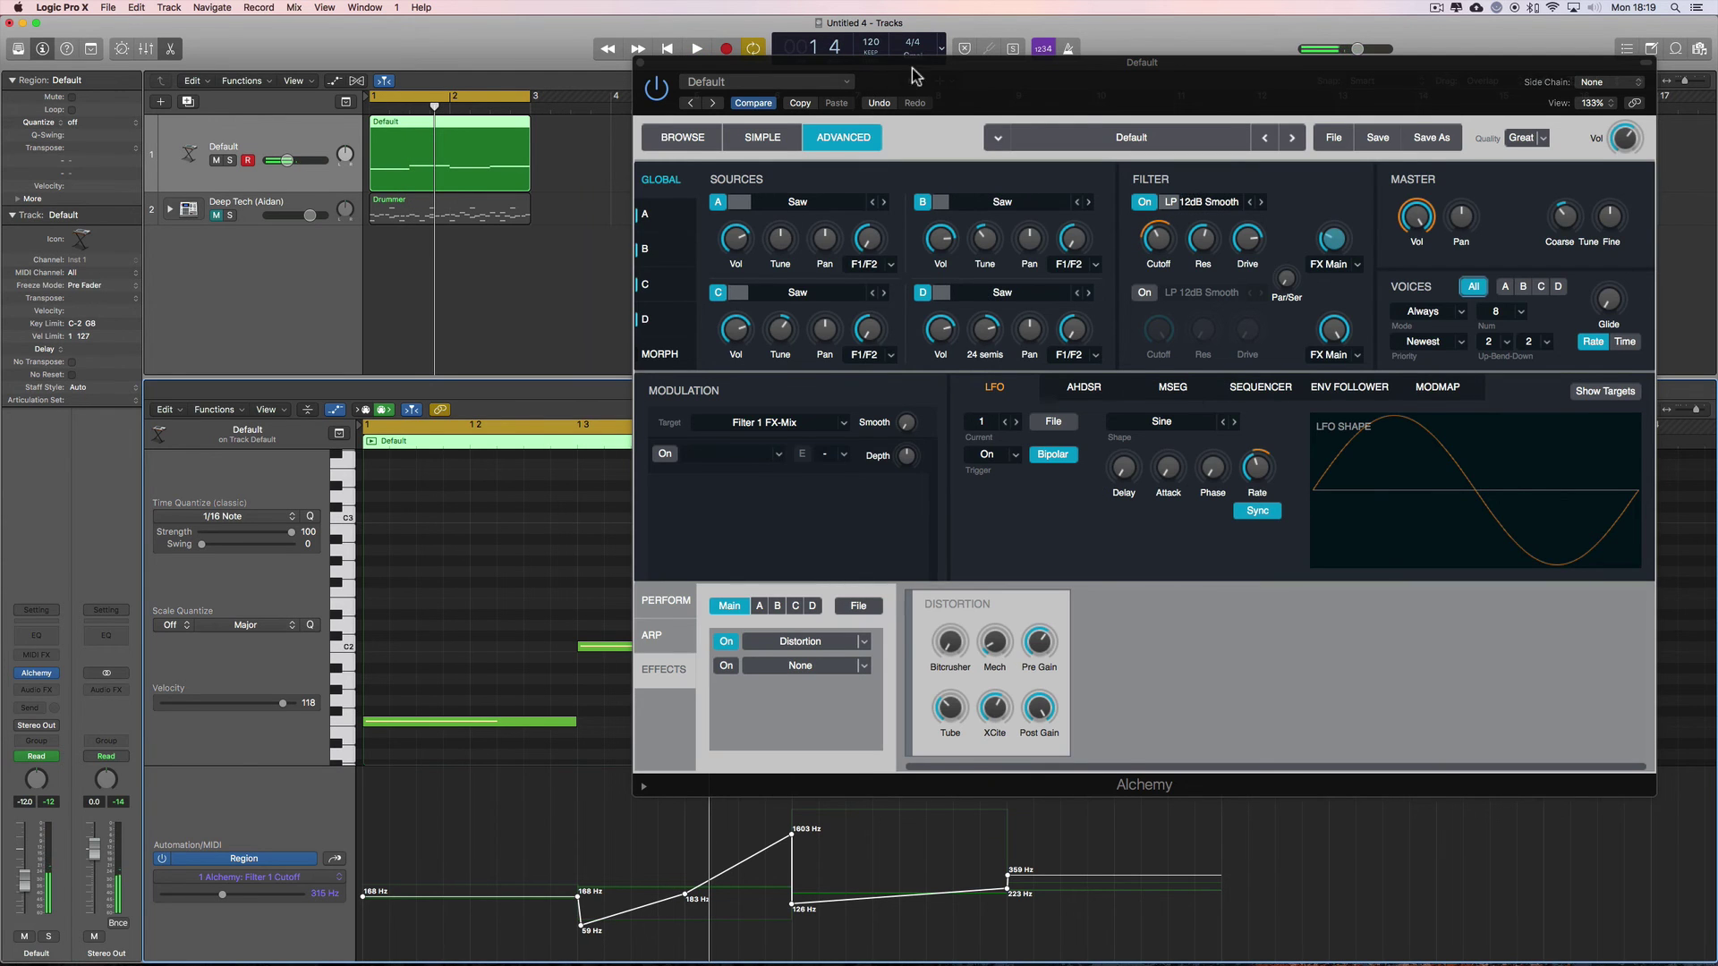
Review the modulation assigned to Filter 1 Cutoff and LFO 1 Rate, and show Alchemy's performance controls.
left_click_drag(922, 72, 916, 94)
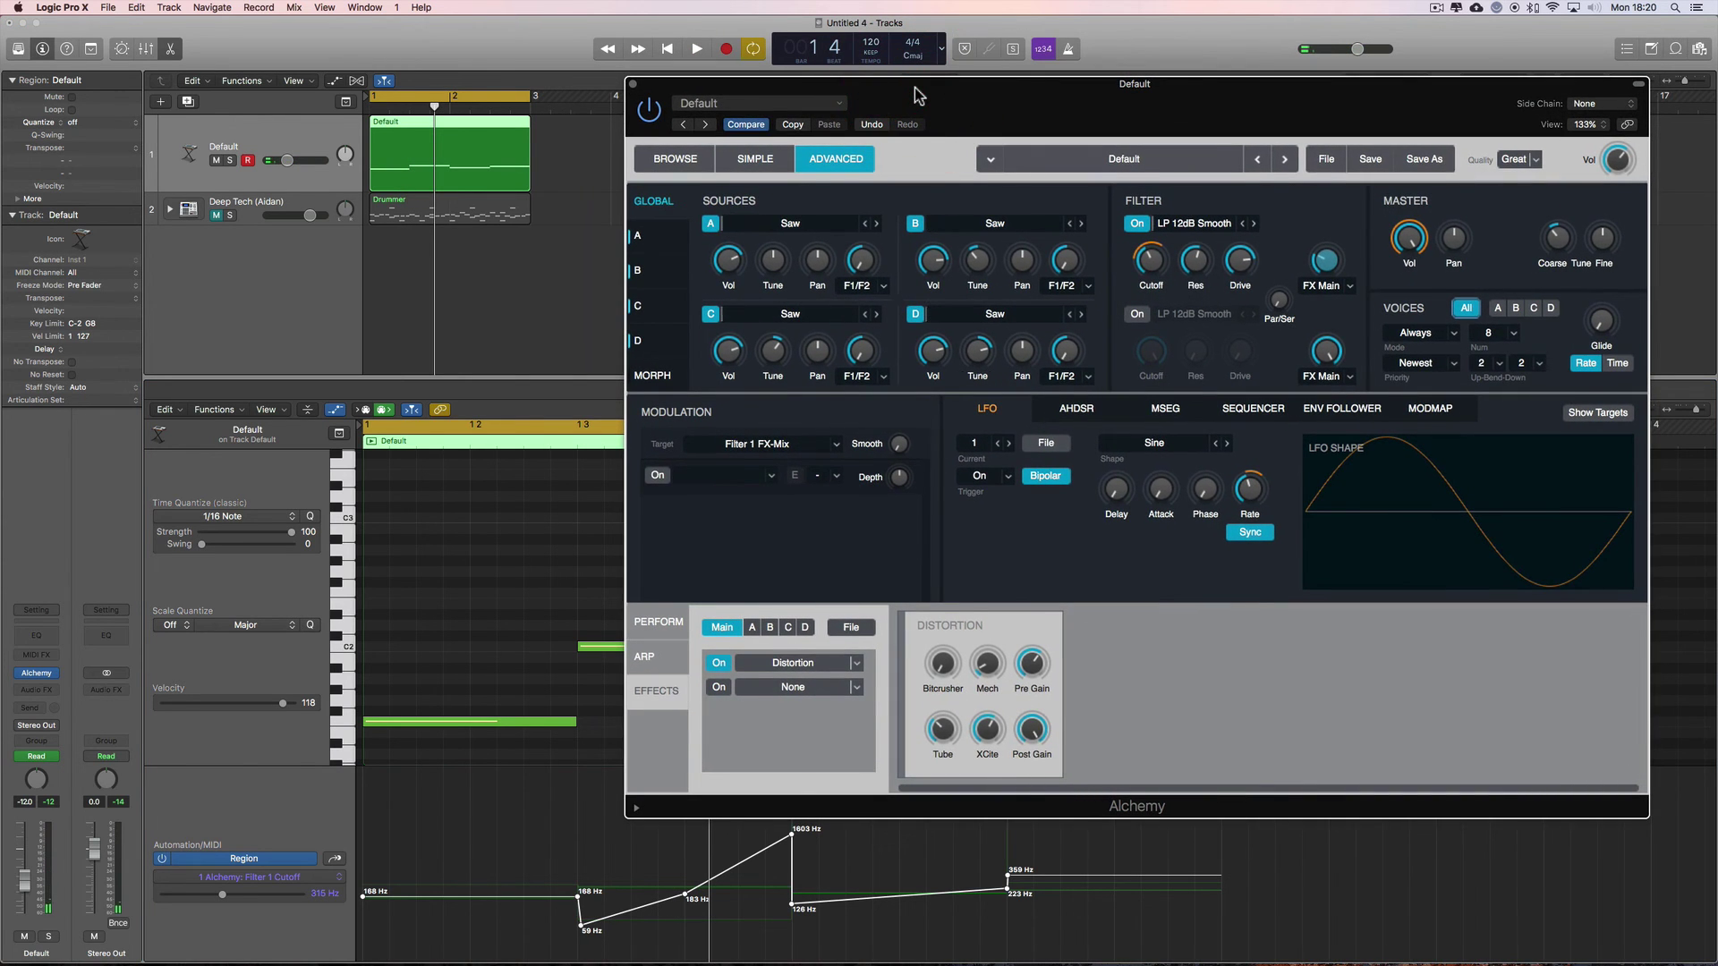
left_click(1152, 262)
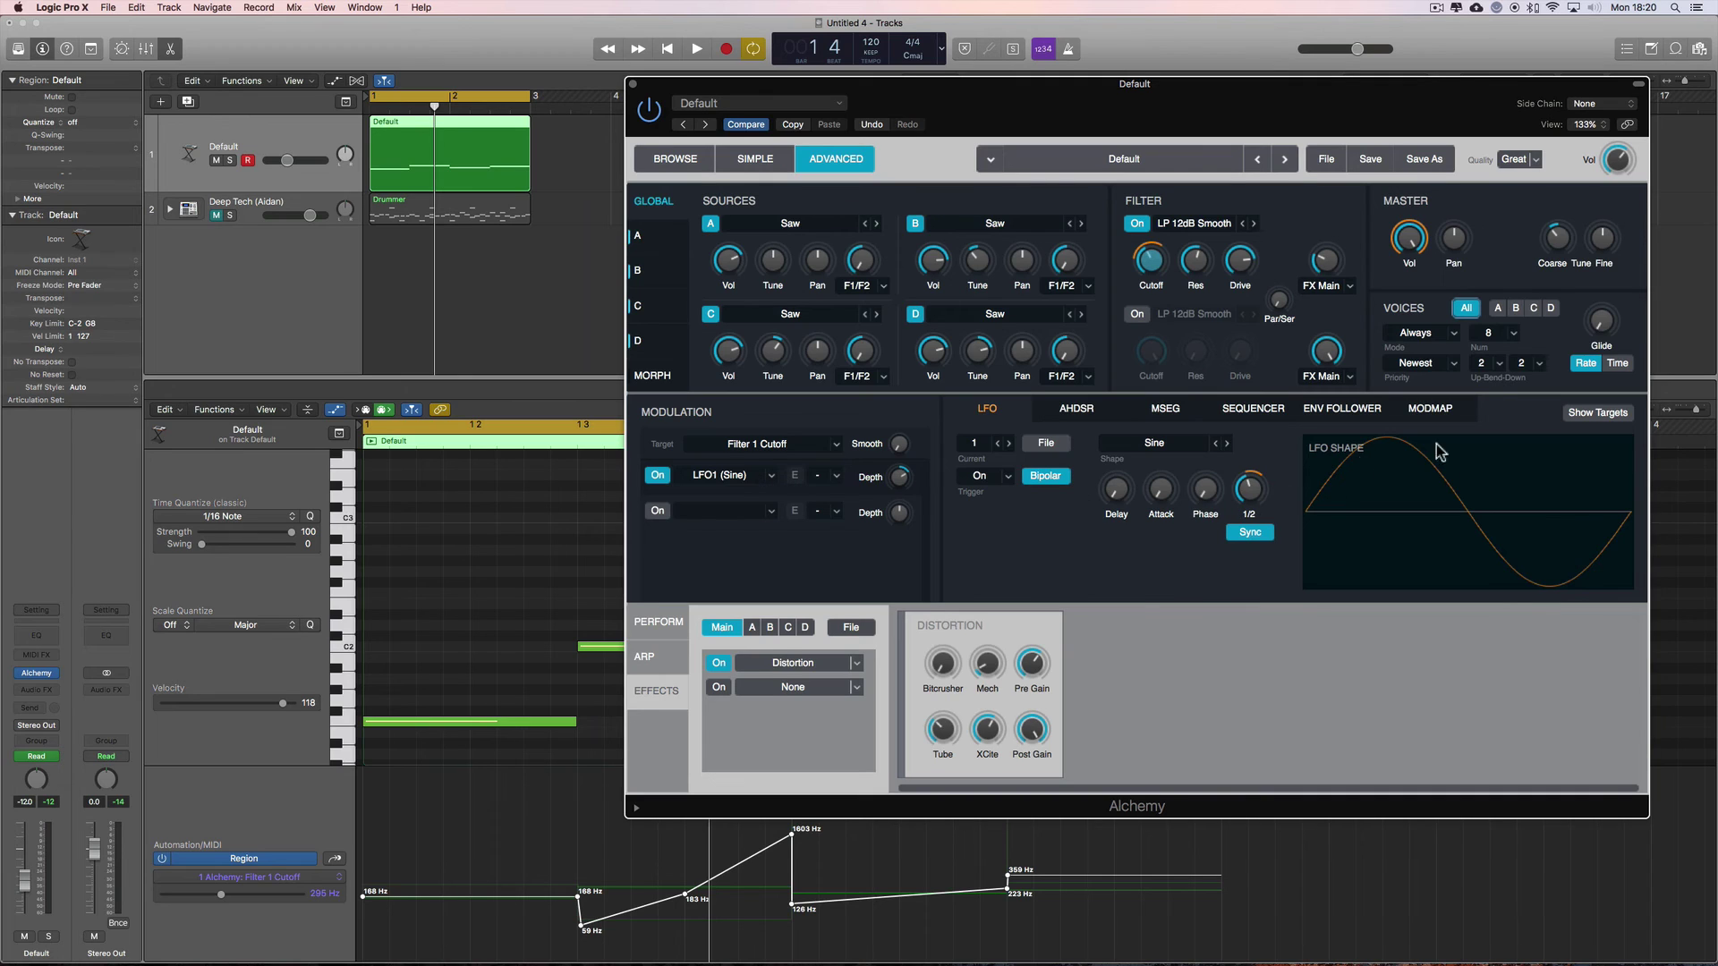
right_click(1250, 495)
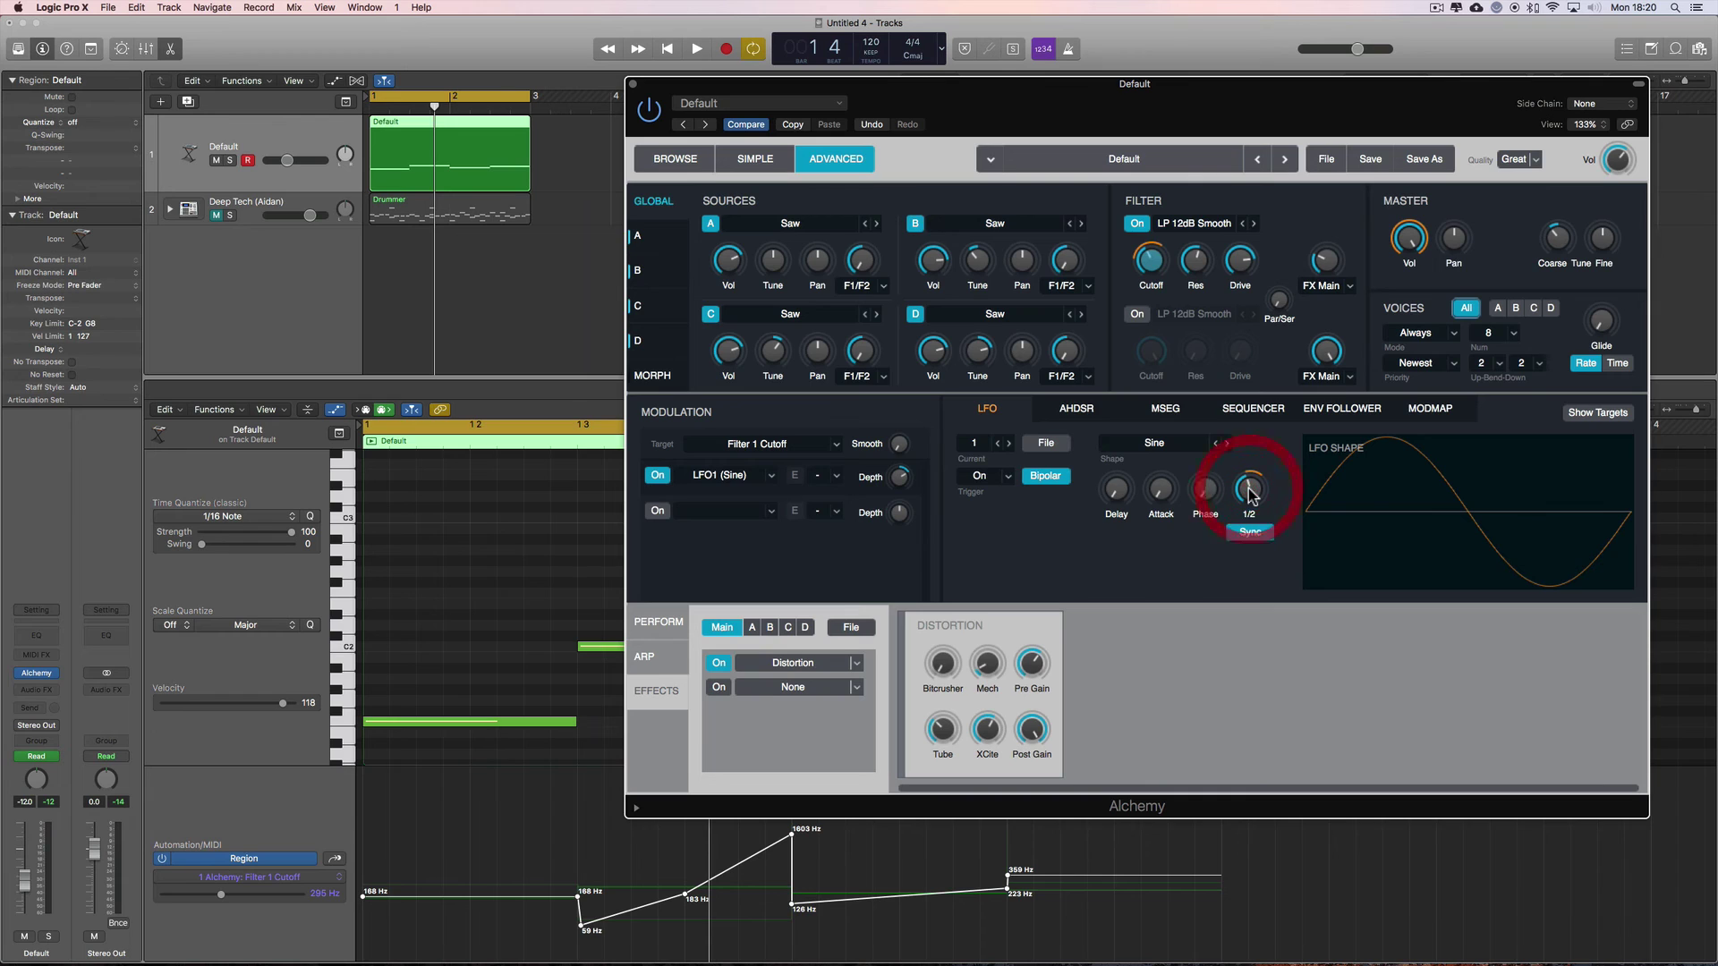
left_click(1076, 543)
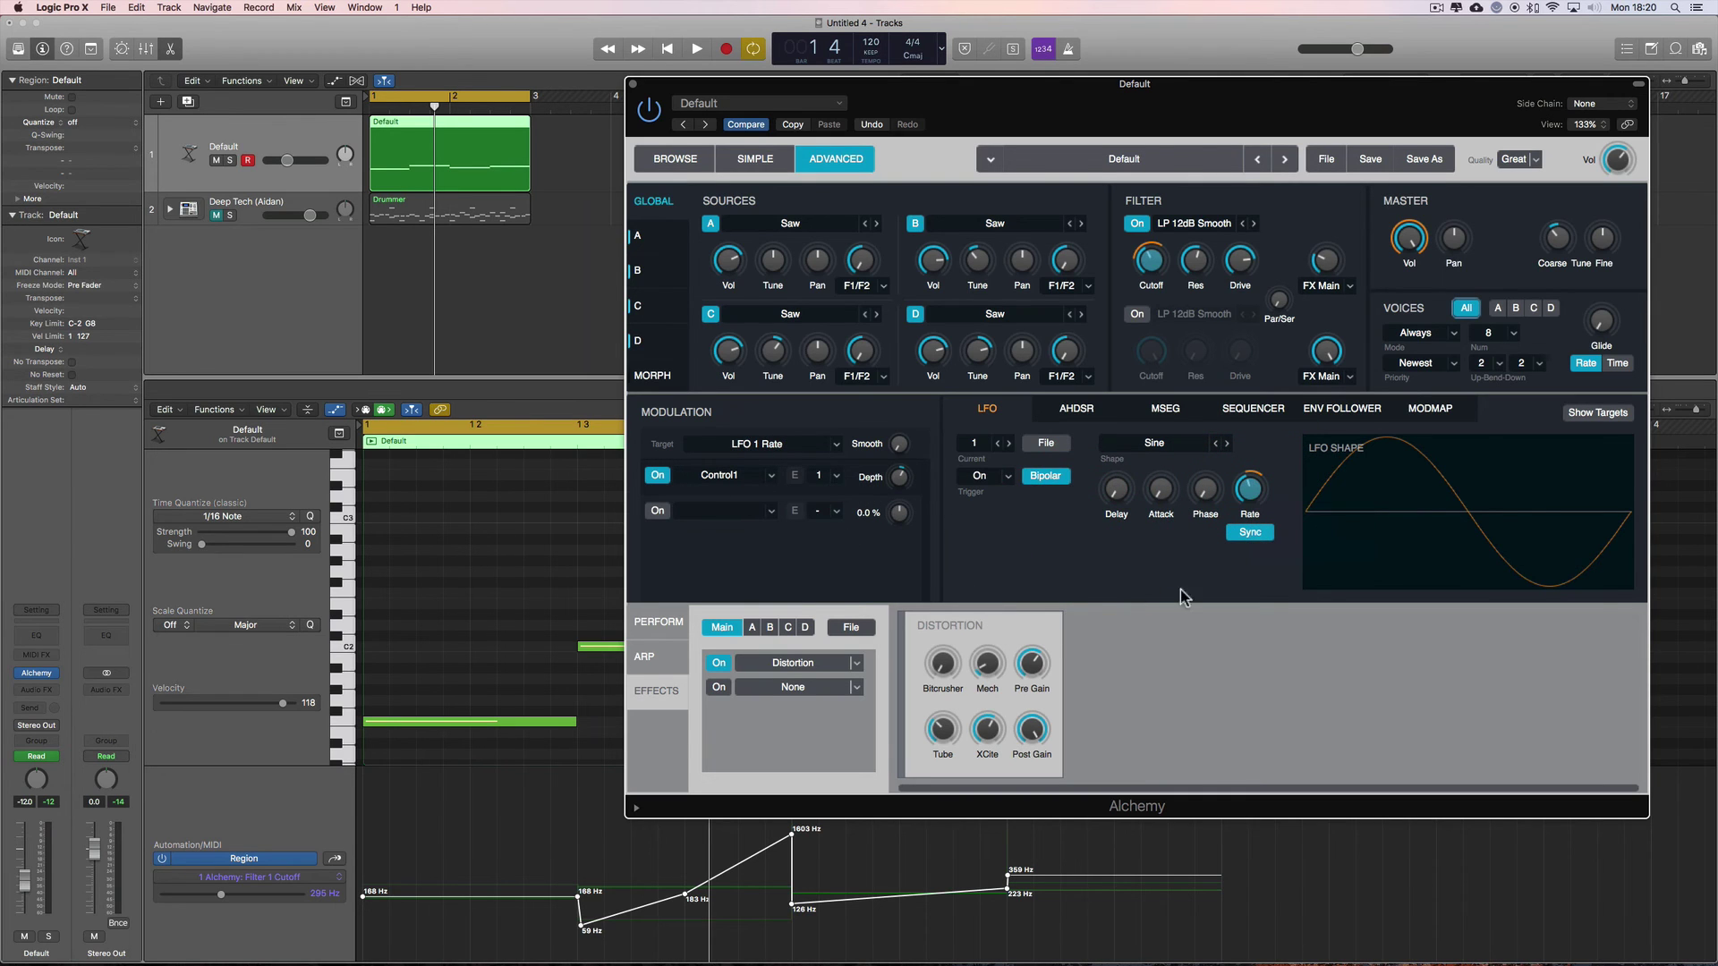
left_click(658, 622)
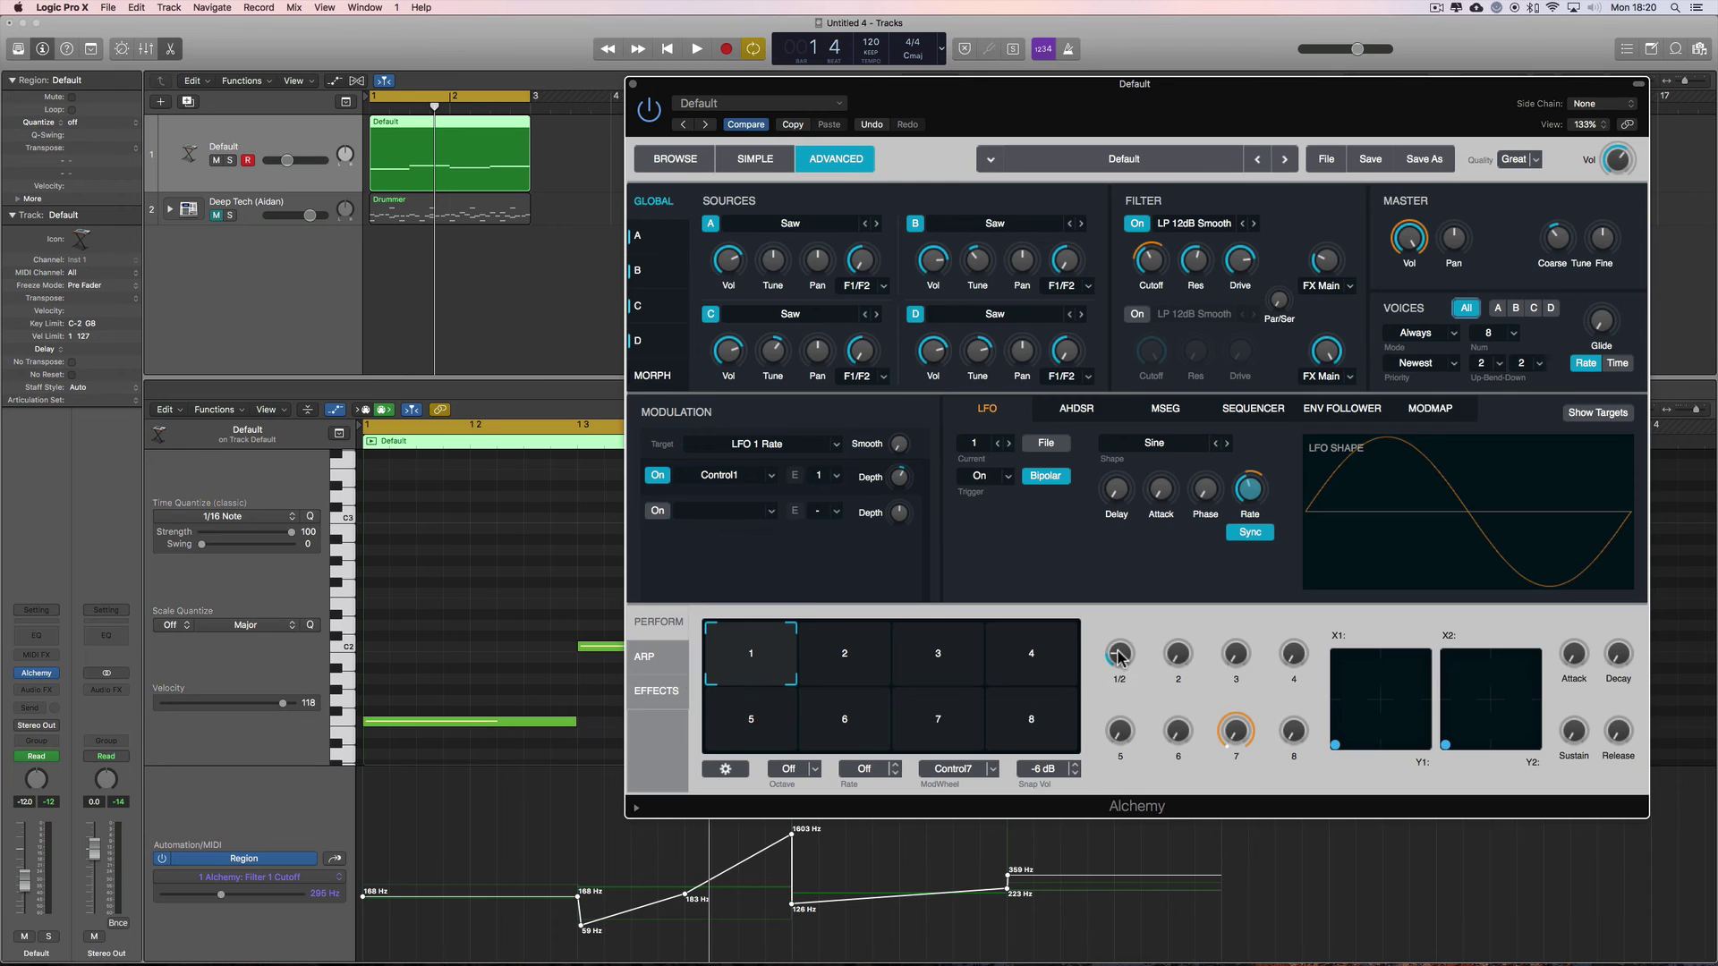
Review ModMap 1's stepped curve, then close the Alchemy window and show the track's Smart Controls.
left_click(1430, 408)
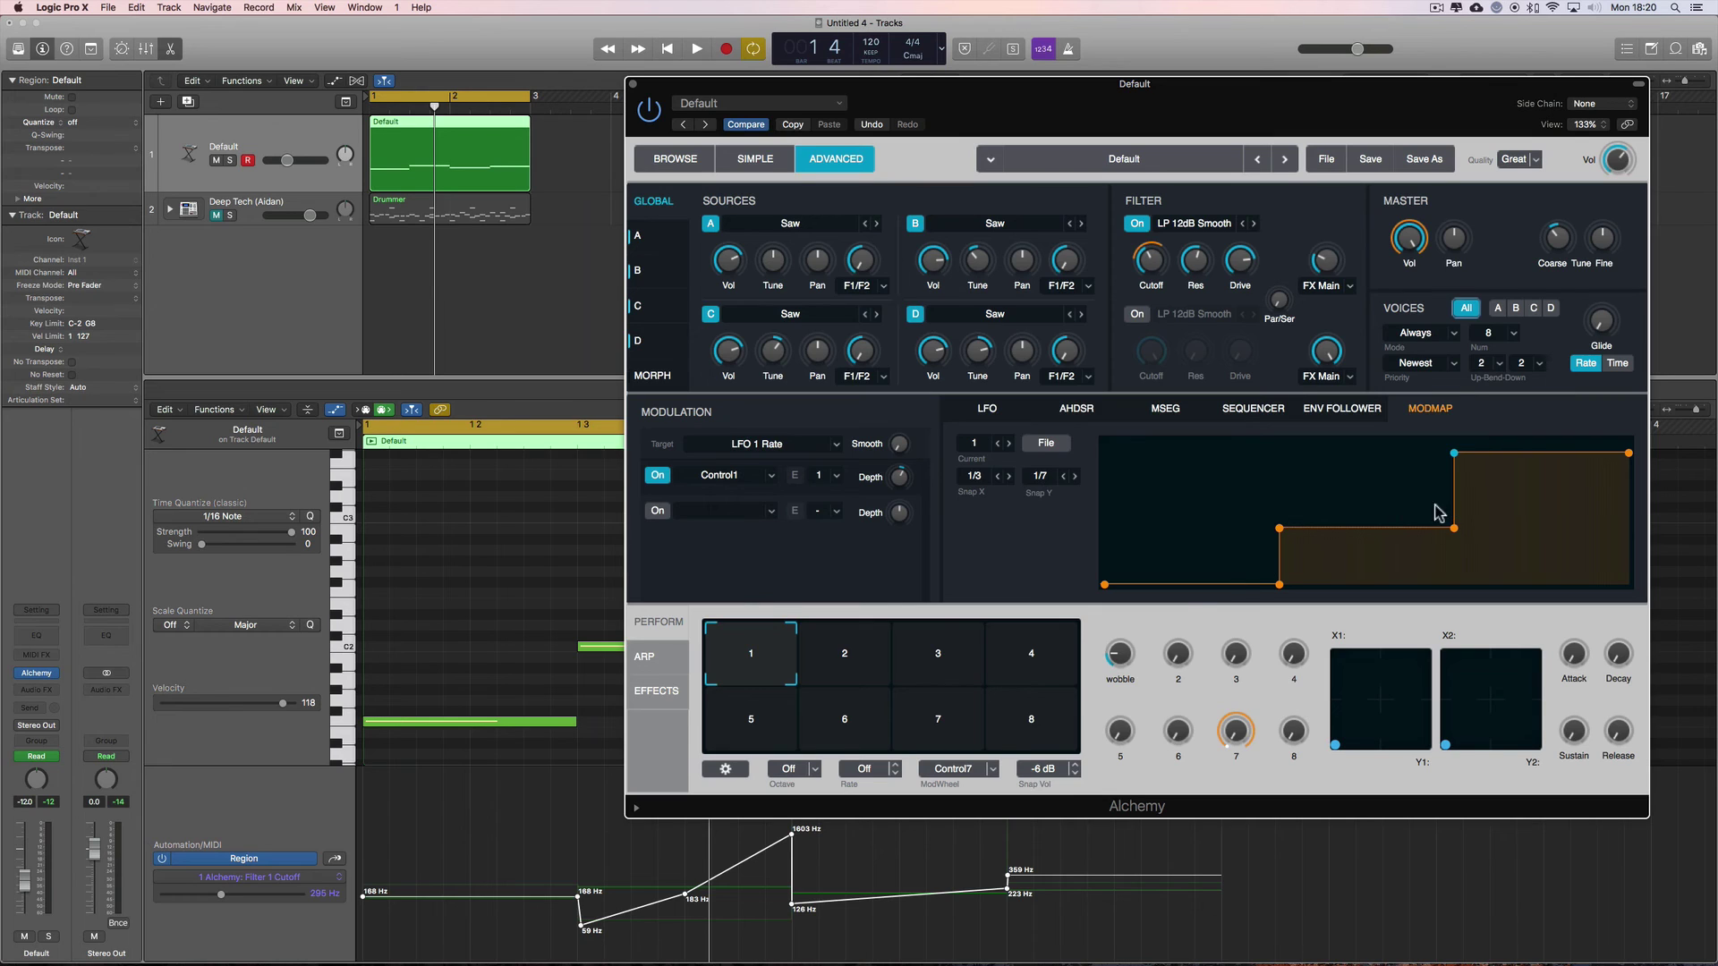
mouse_move(1123, 651)
left_click(632, 83)
left_click(120, 48)
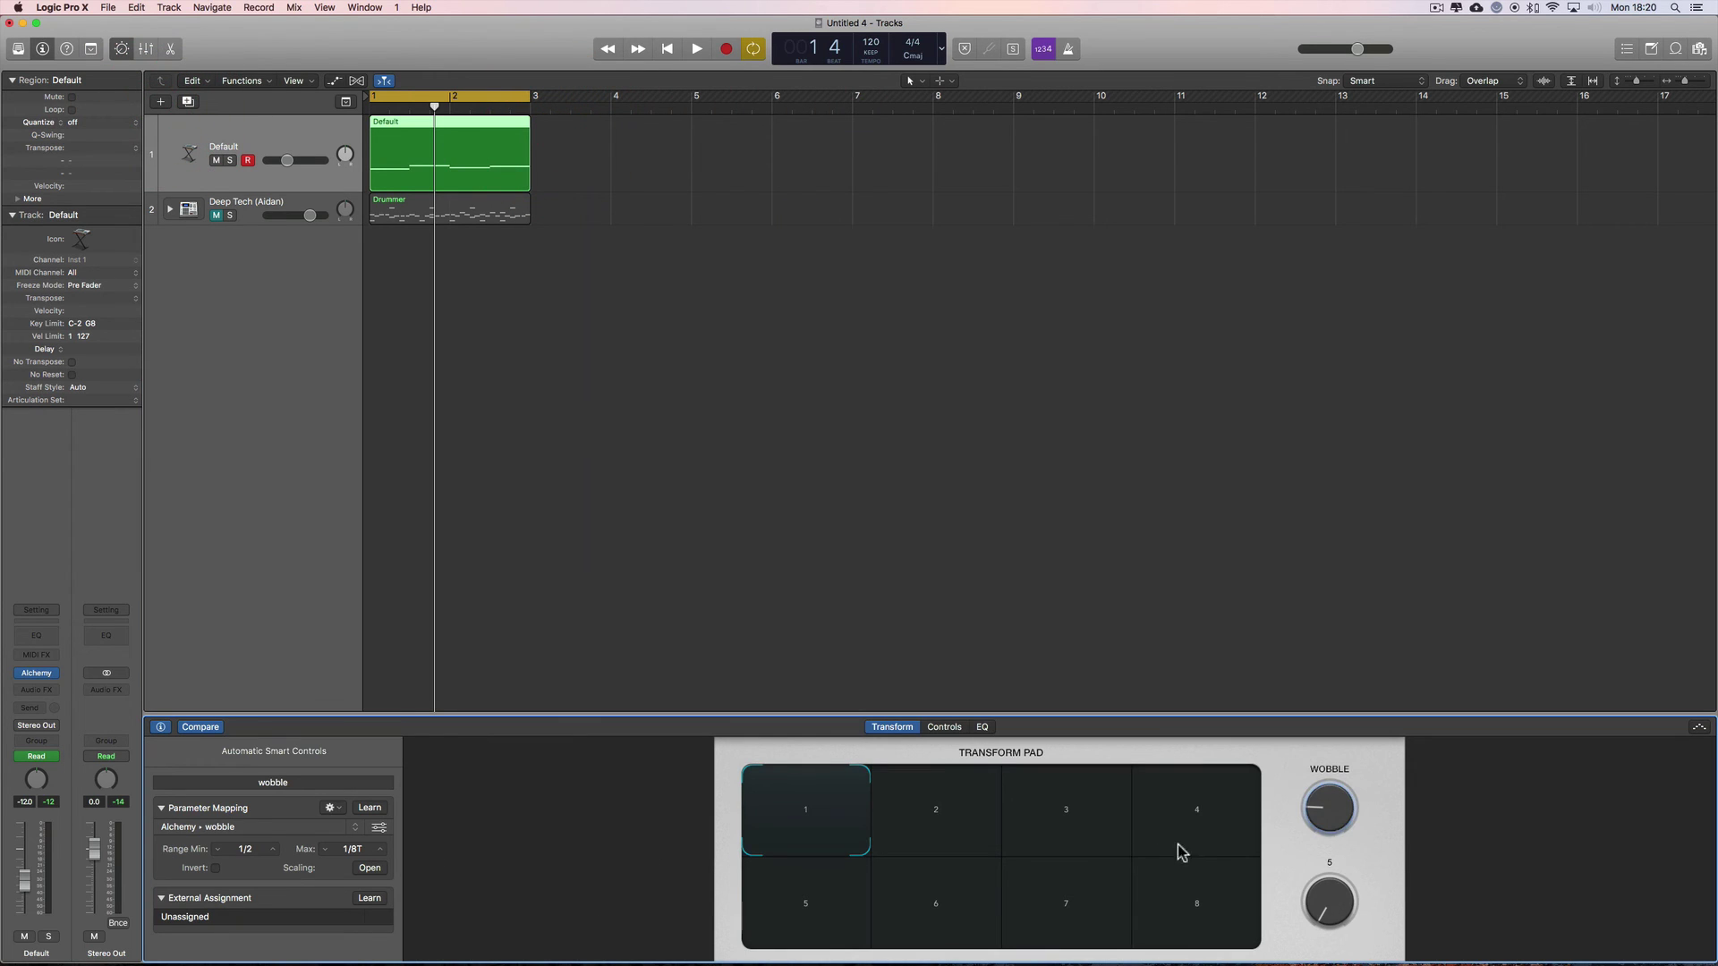
Review the Smart Controls' Controls and Transform views with the inspector hidden and shown, ending on Transform.
left_click(944, 728)
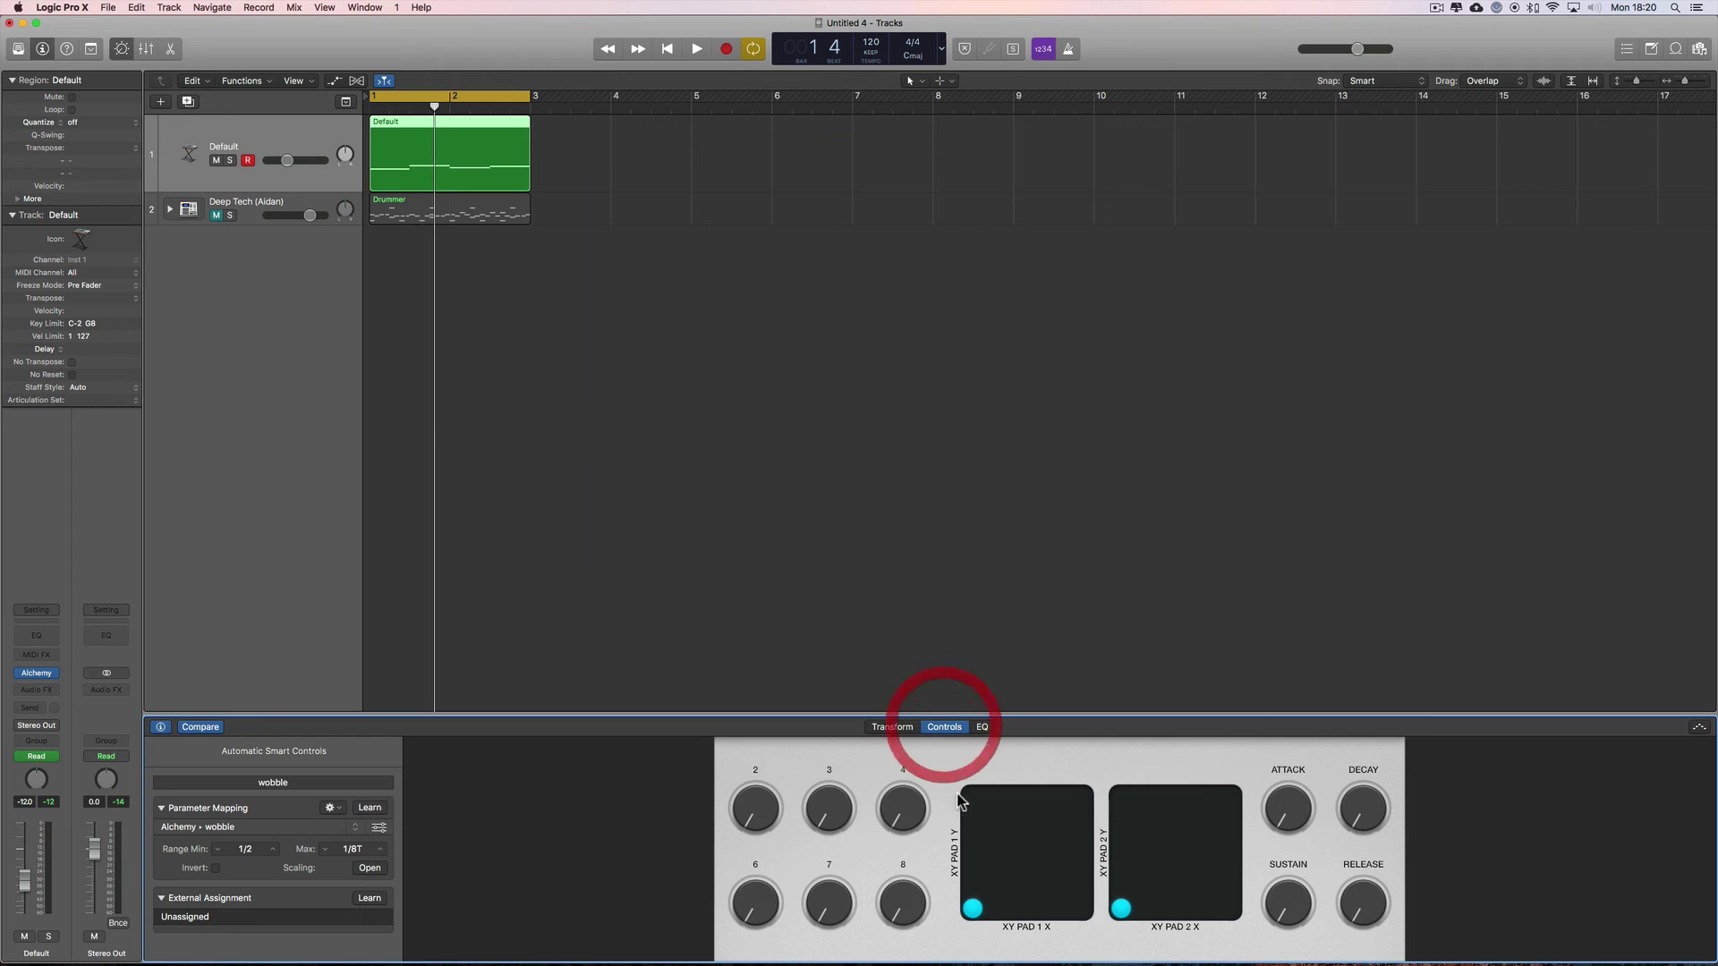
left_click(160, 726)
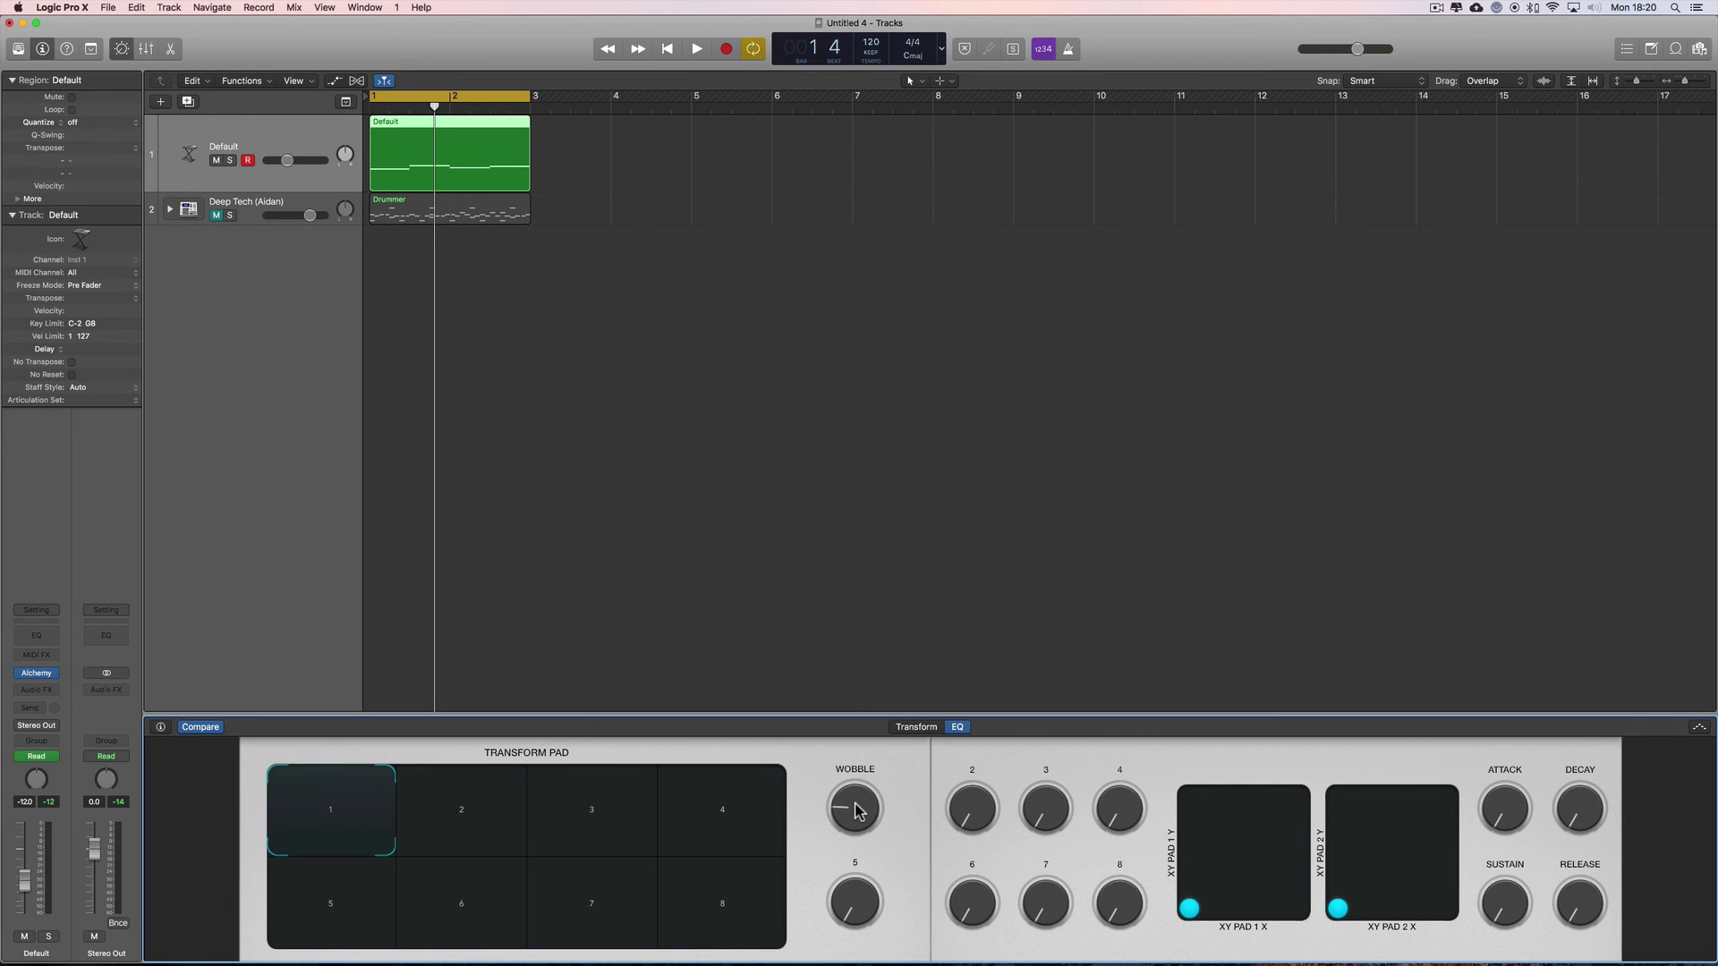
left_click(918, 728)
left_click(161, 728)
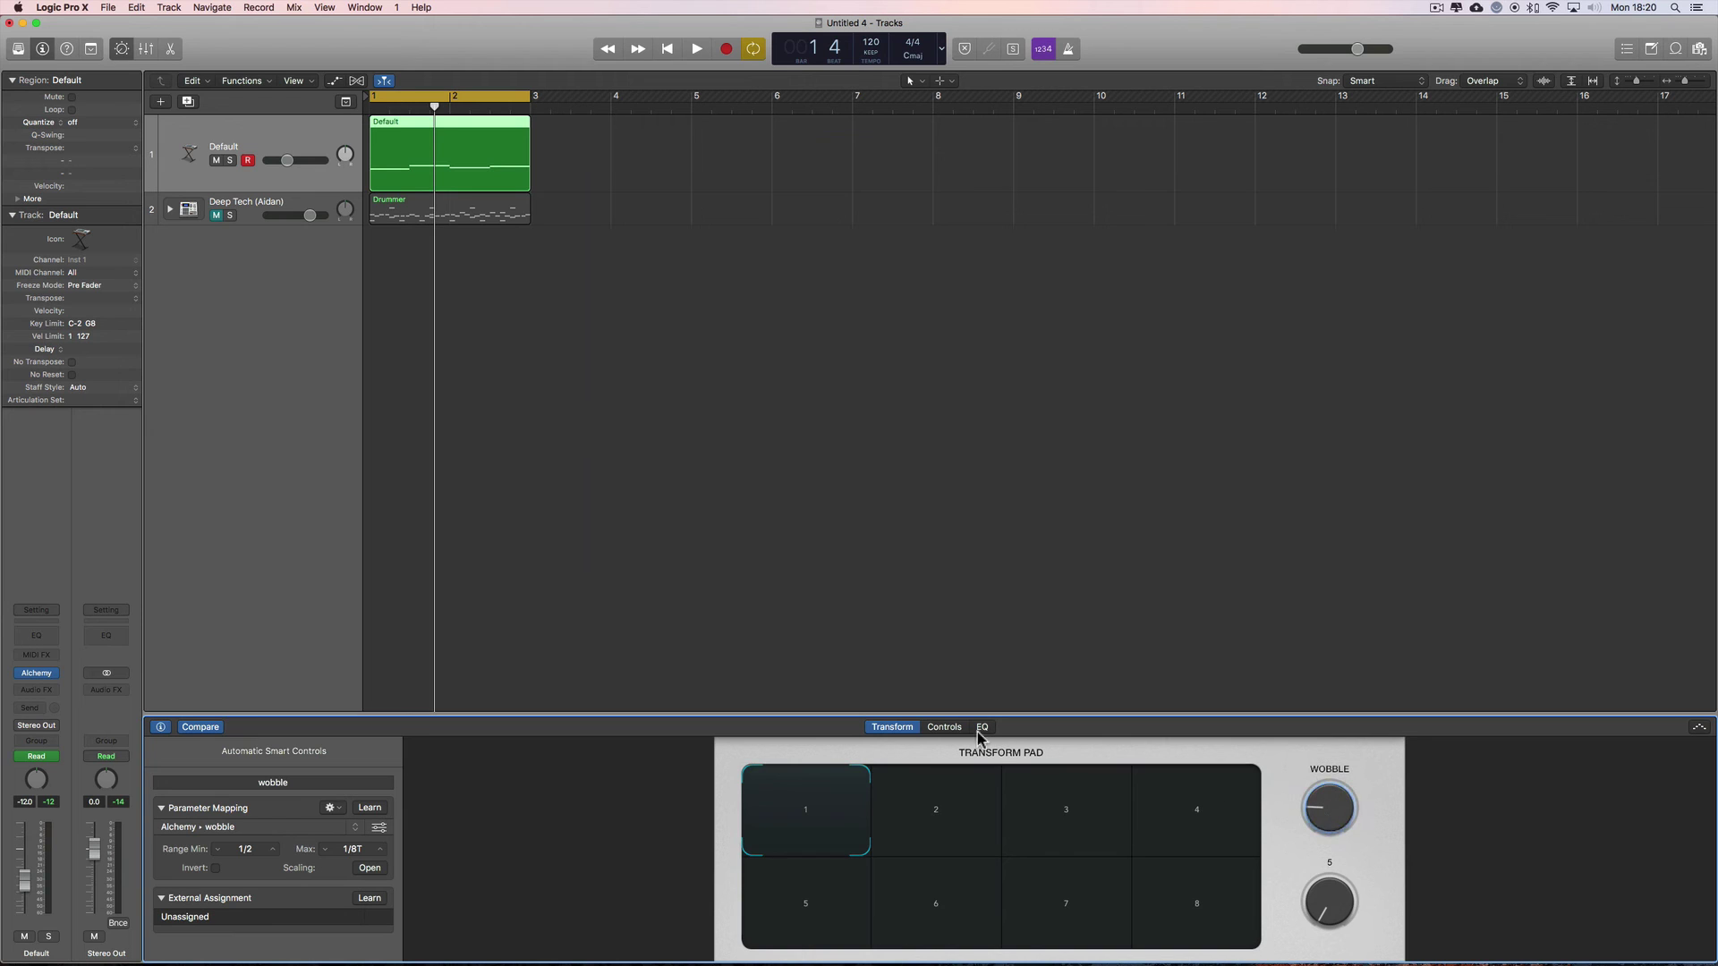
left_click(944, 728)
left_click(892, 727)
Select the wobble Smart Control and switch learning of its external assignment on and off again.
left_click_drag(1329, 810, 1331, 811)
left_click(367, 899)
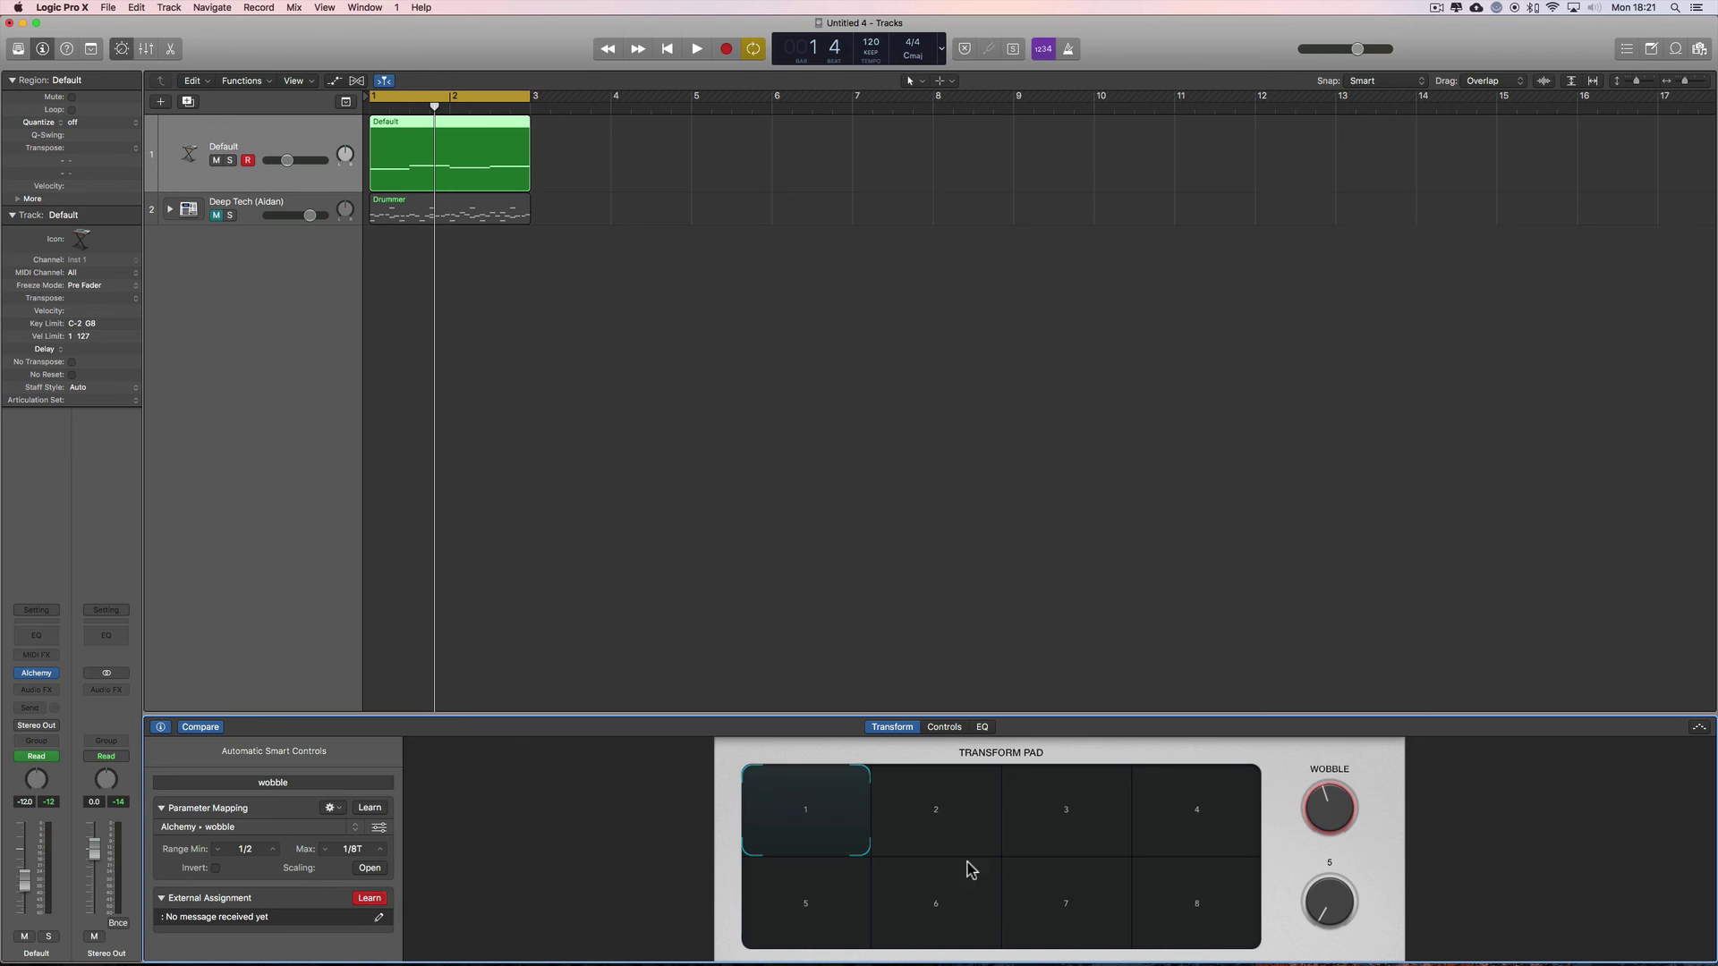
left_click(370, 899)
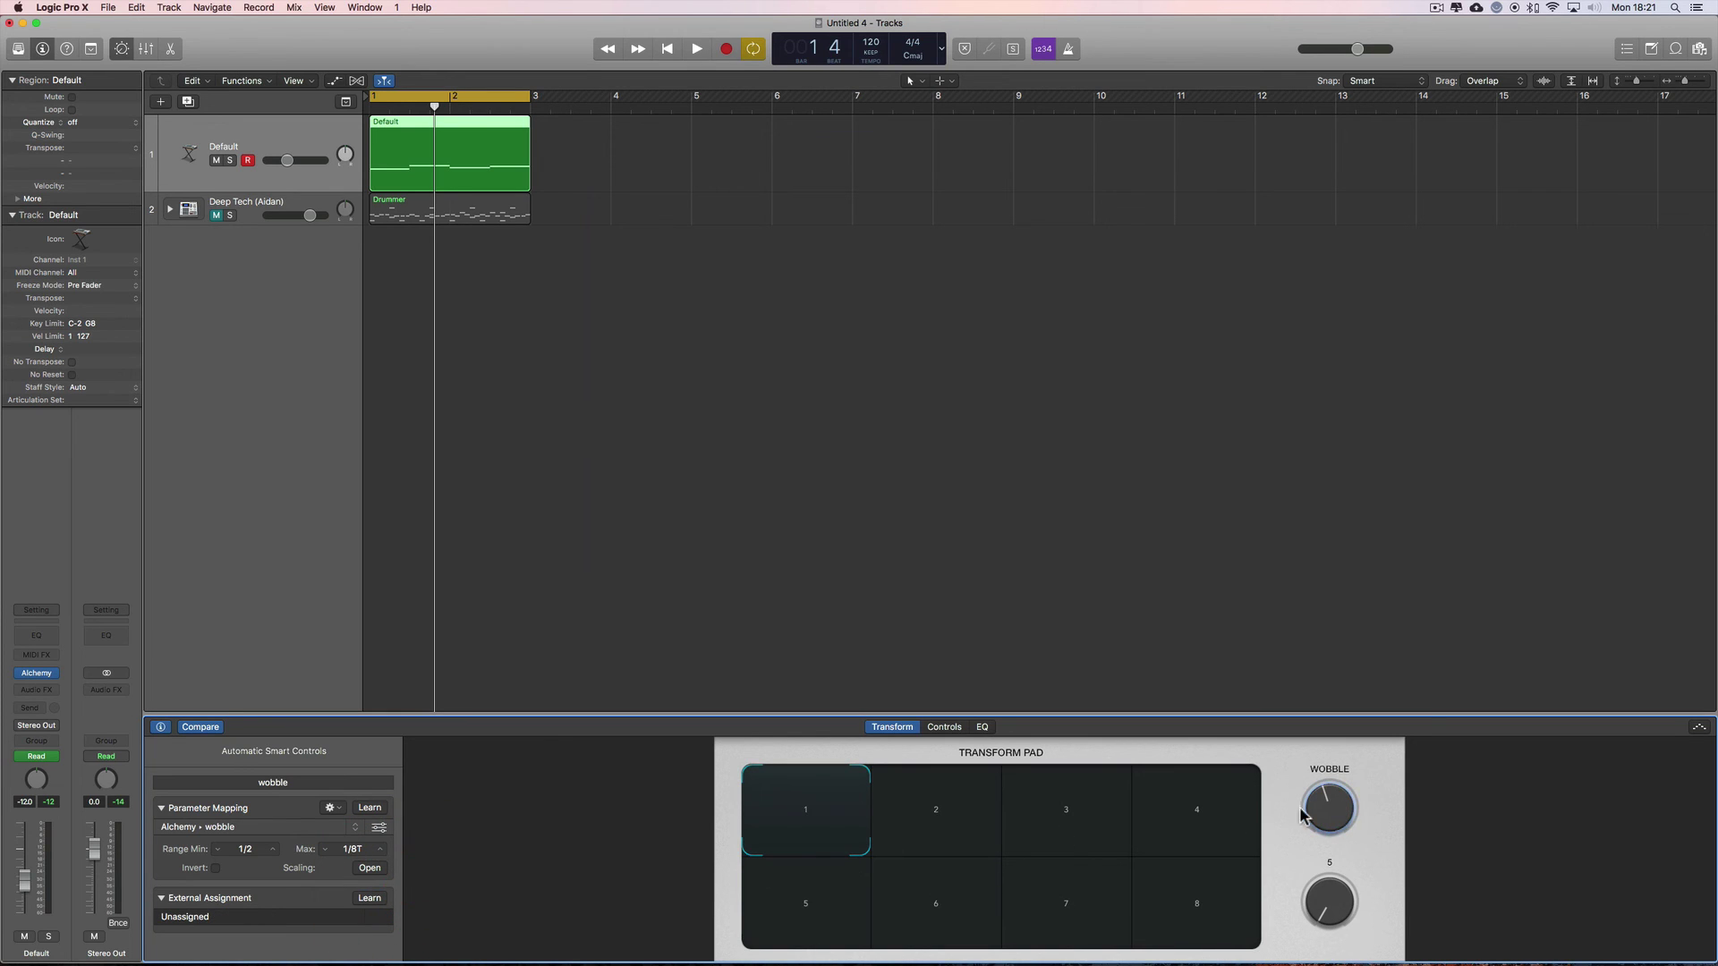
Turn the wobble Smart Control by hand, start playback, and close the Smart Controls.
left_click_drag(1302, 814, 1343, 795)
key("space")
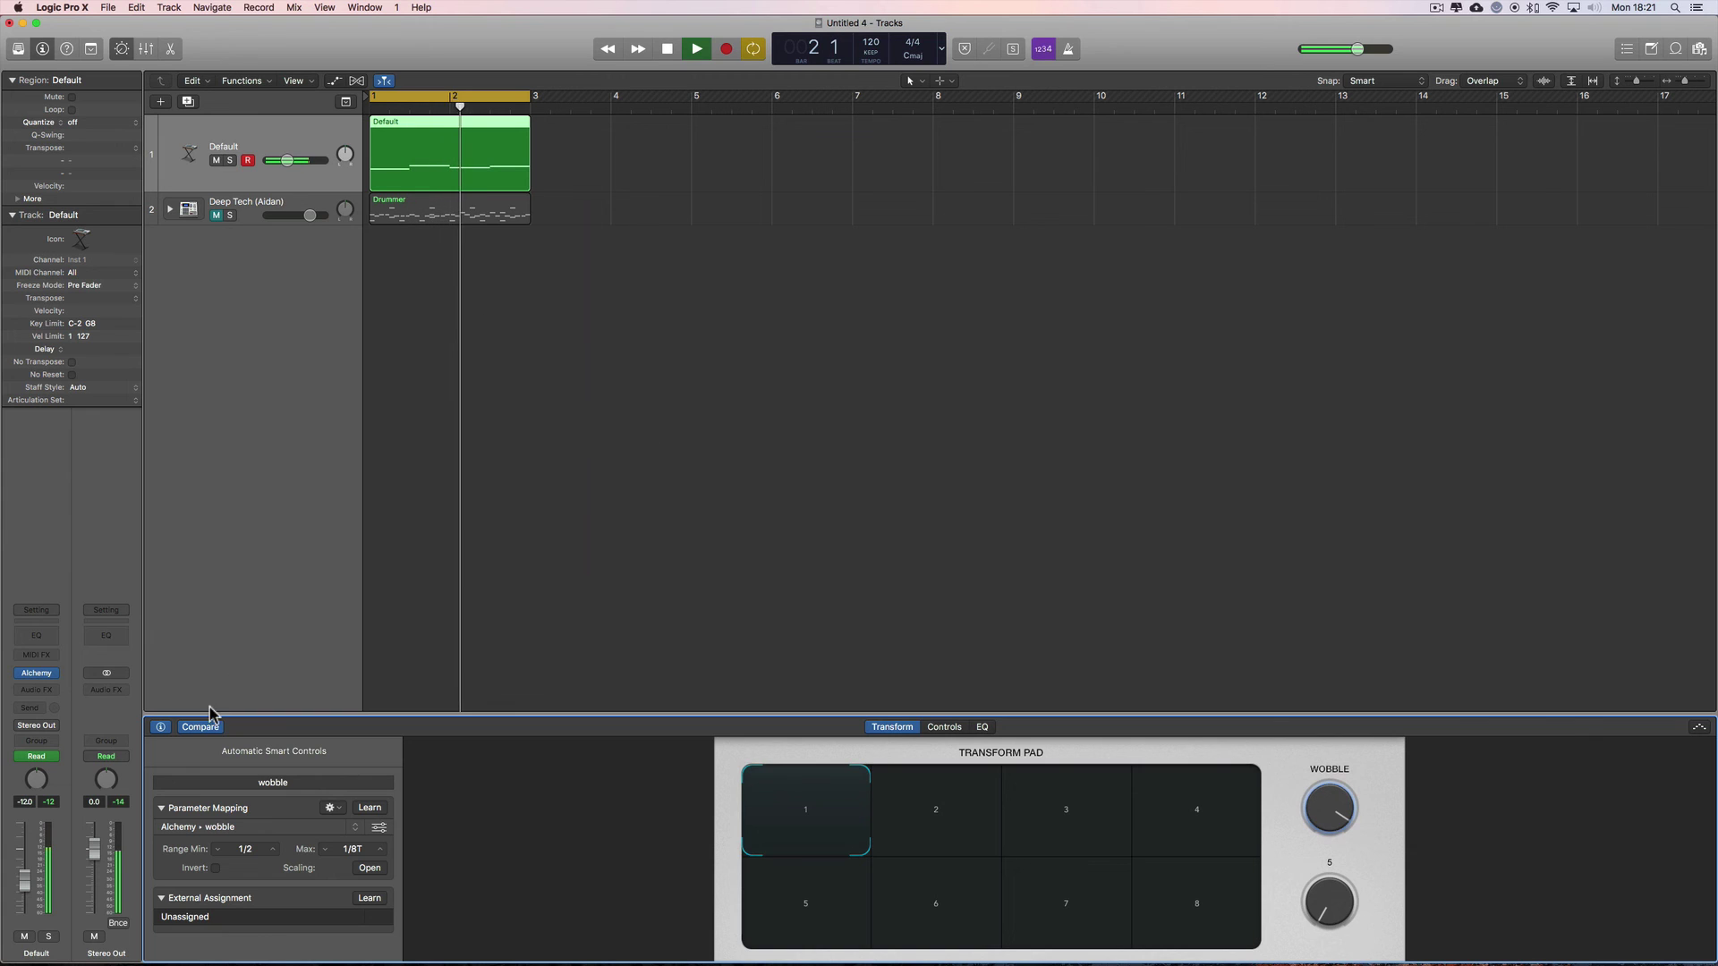
left_click(160, 726)
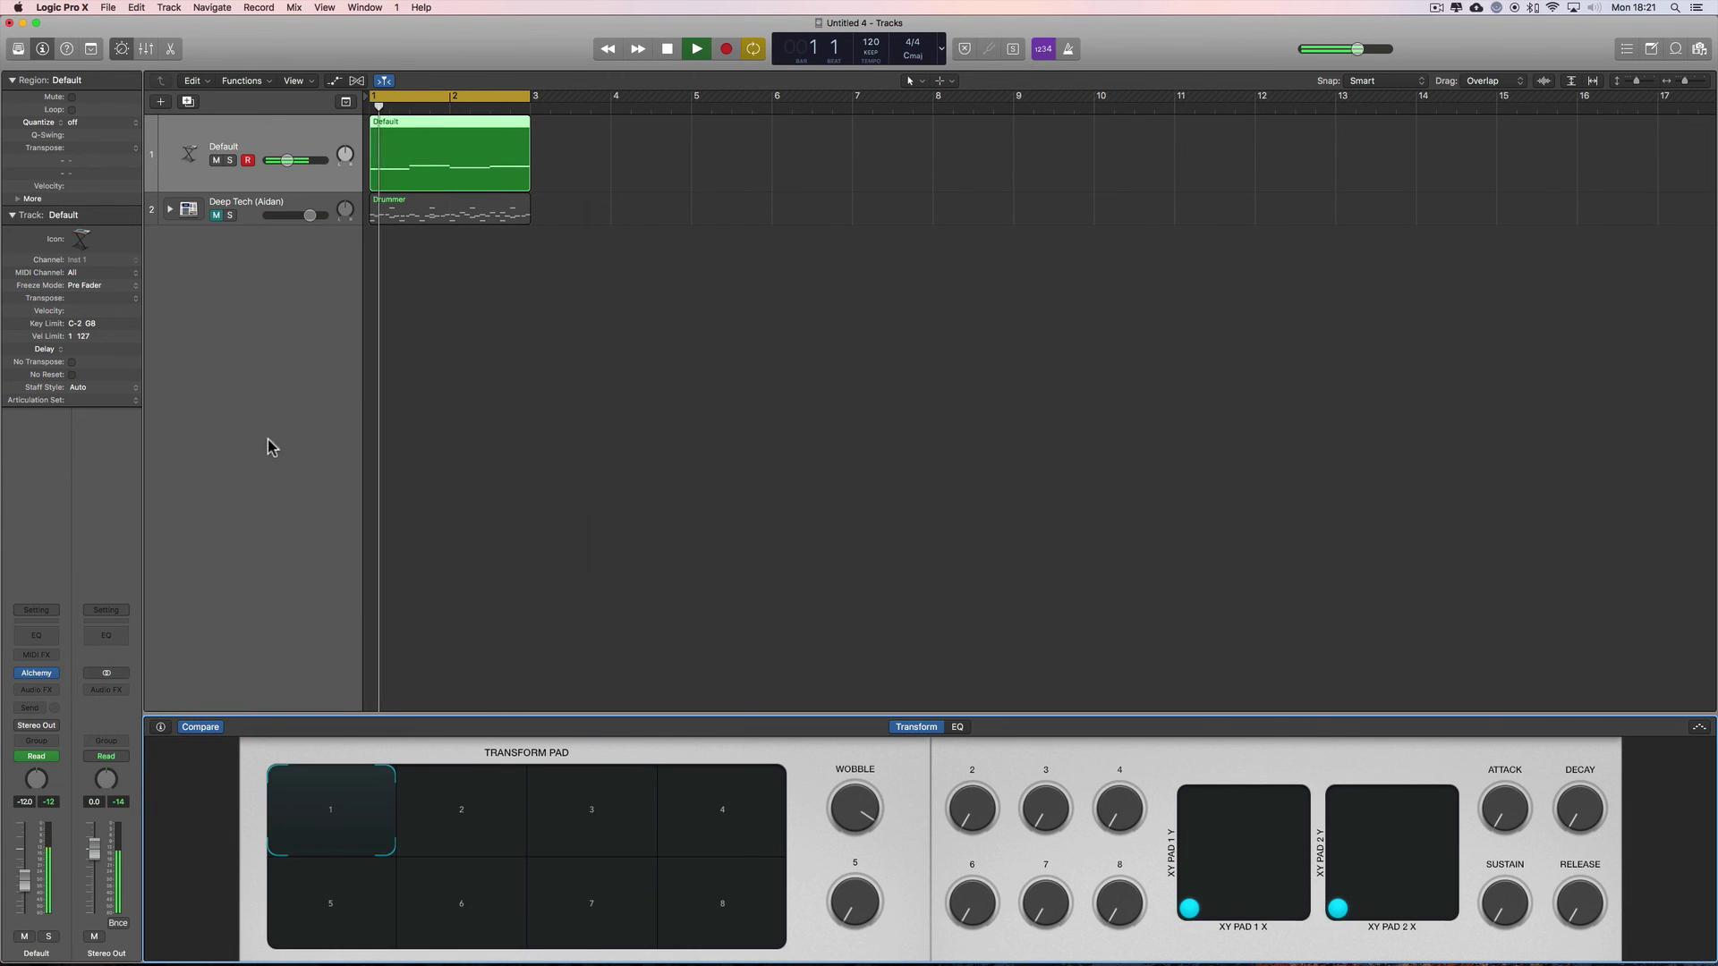
key("b")
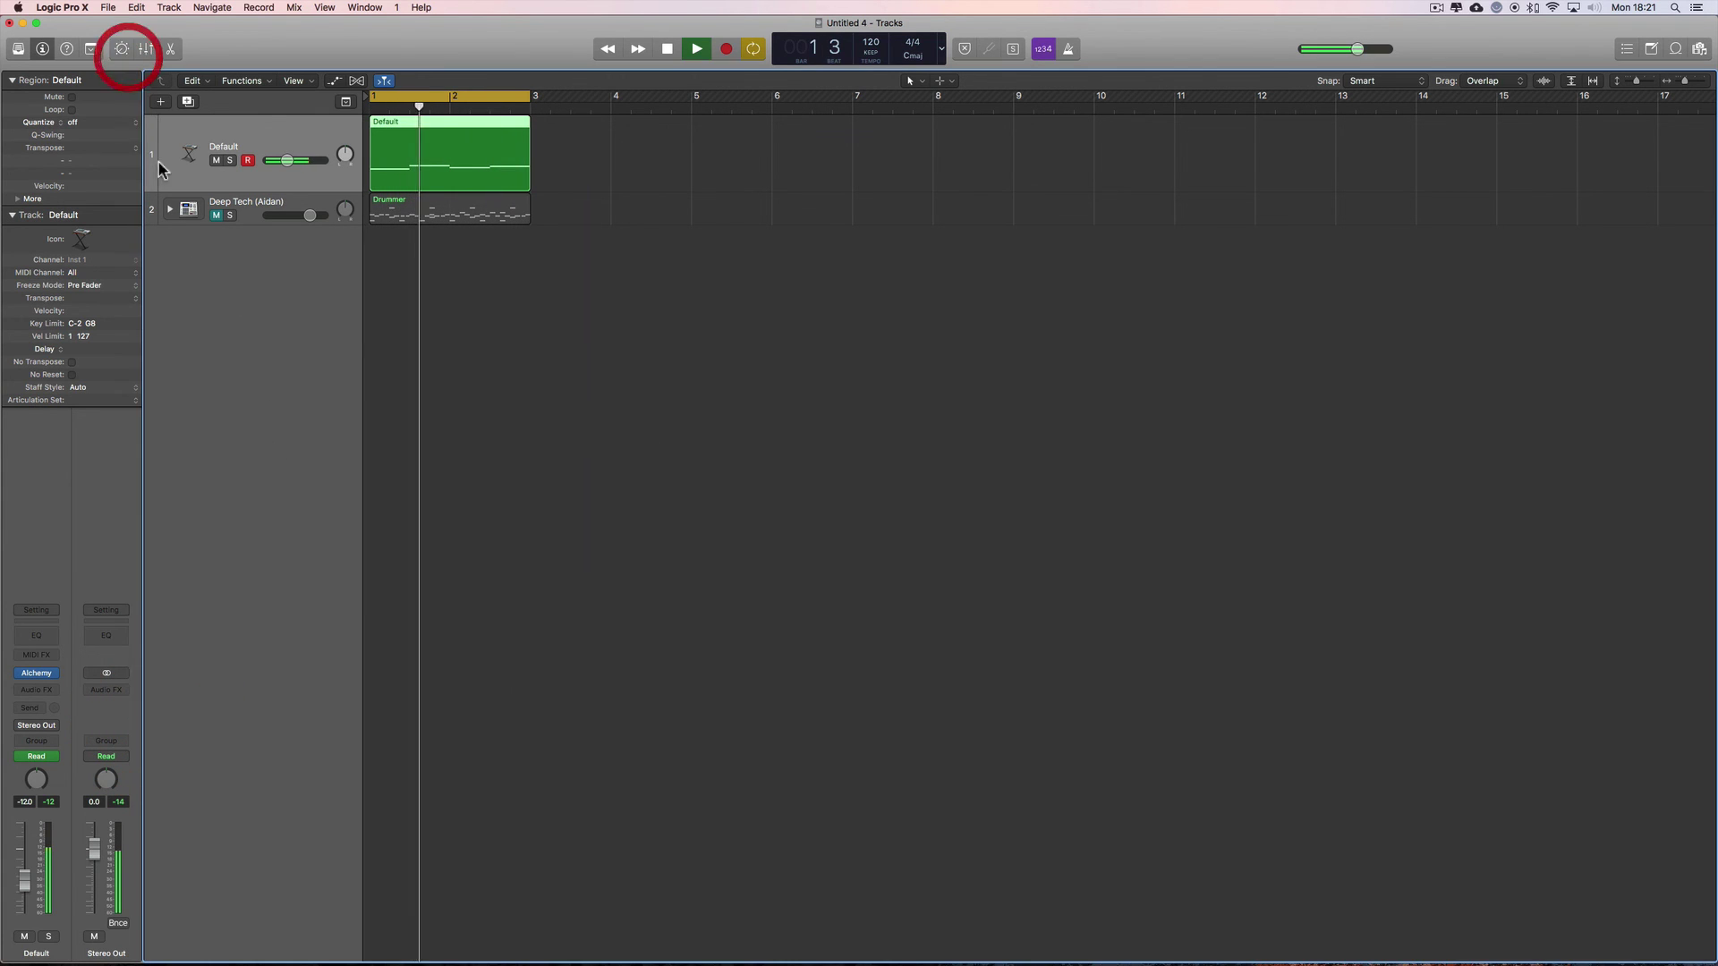
Reopen Alchemy and the Default region's Piano Roll, and display the wobble automation clear of the plug-in window.
left_click(36, 672)
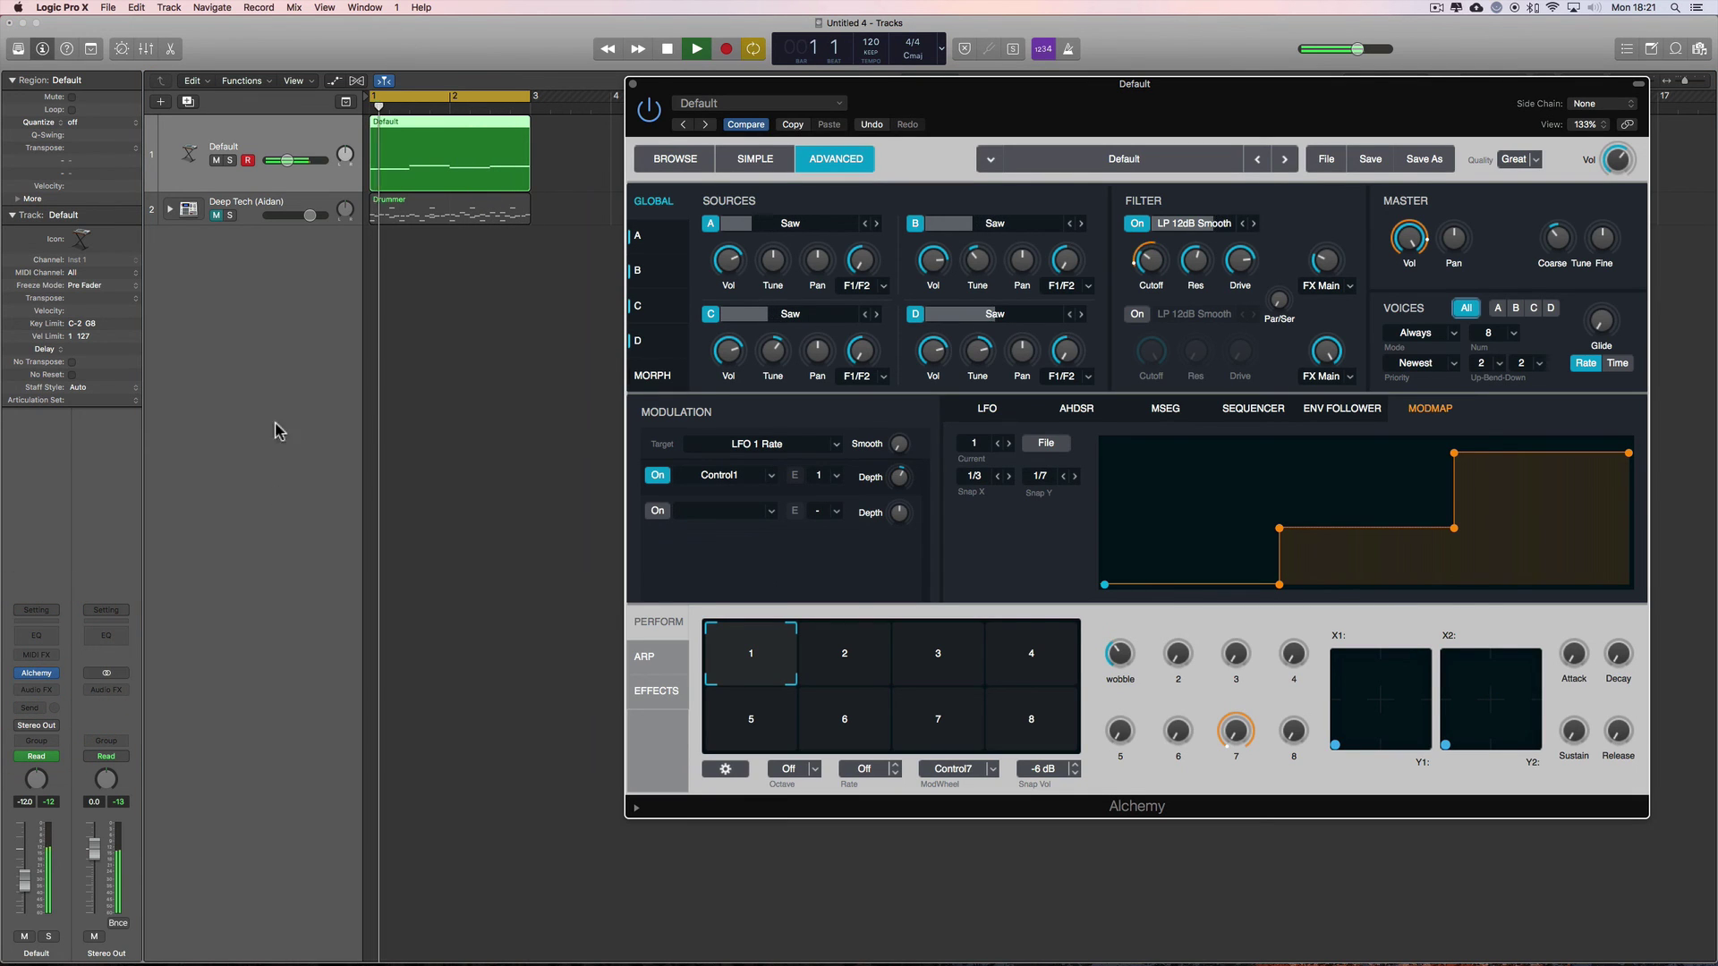
double_click(410, 161)
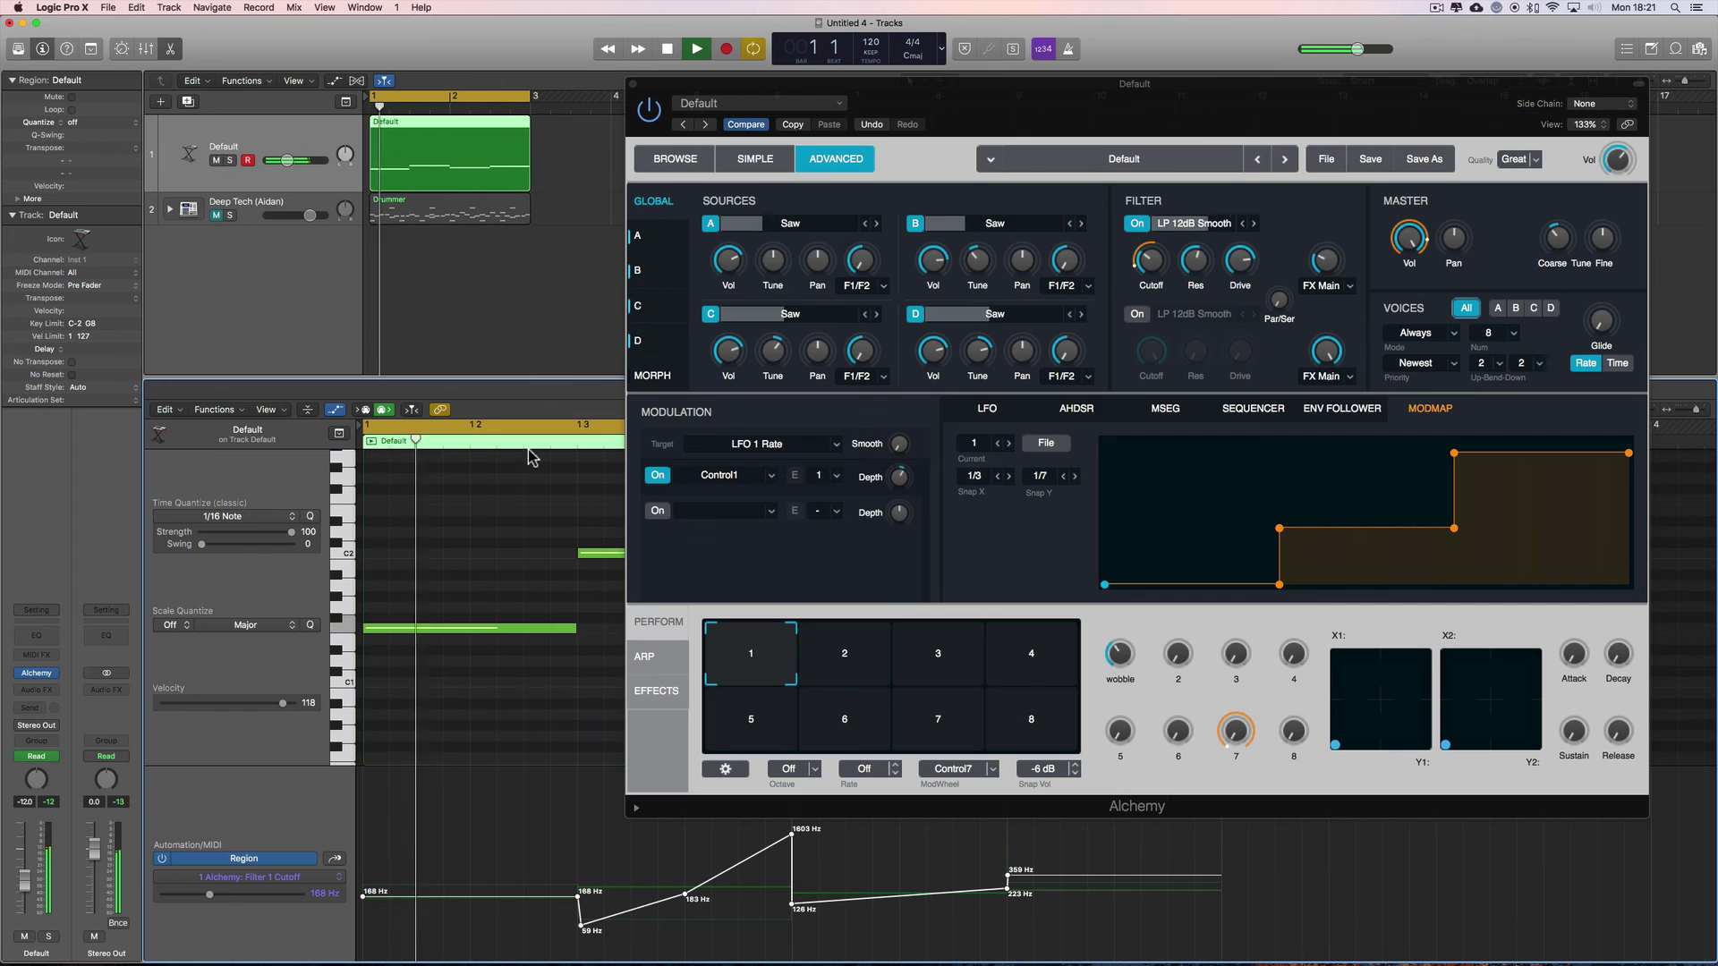
left_click(534, 400)
key("Down")
key("Down")
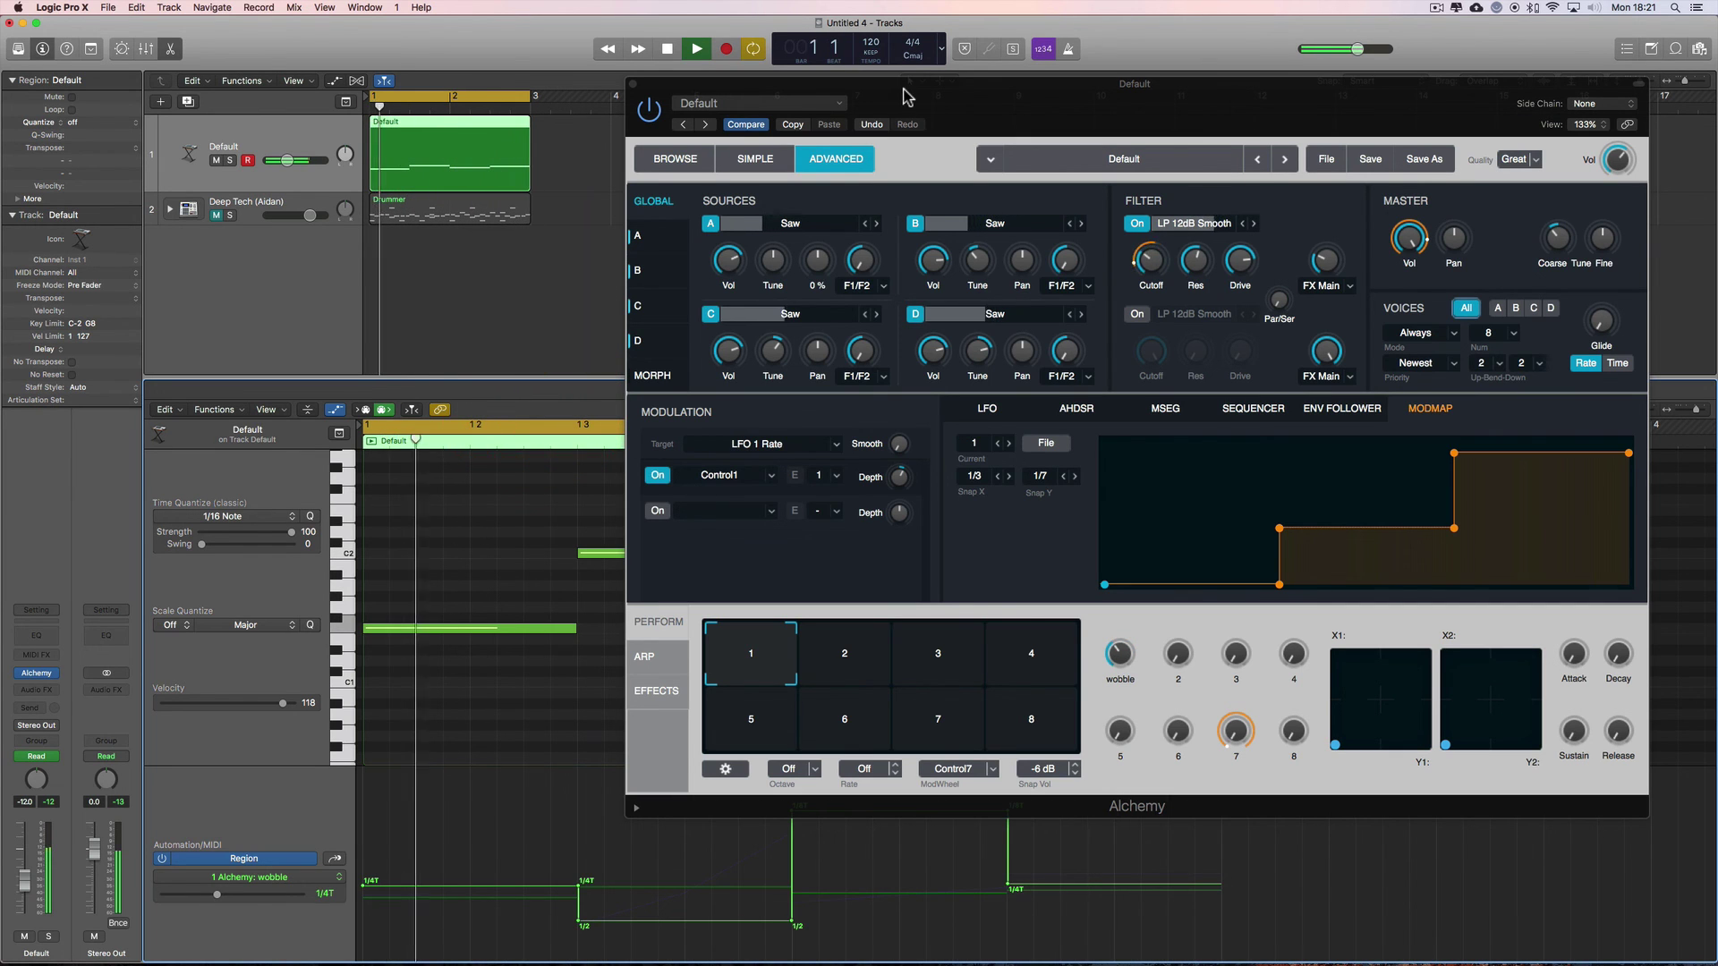
left_click_drag(908, 94, 915, 76)
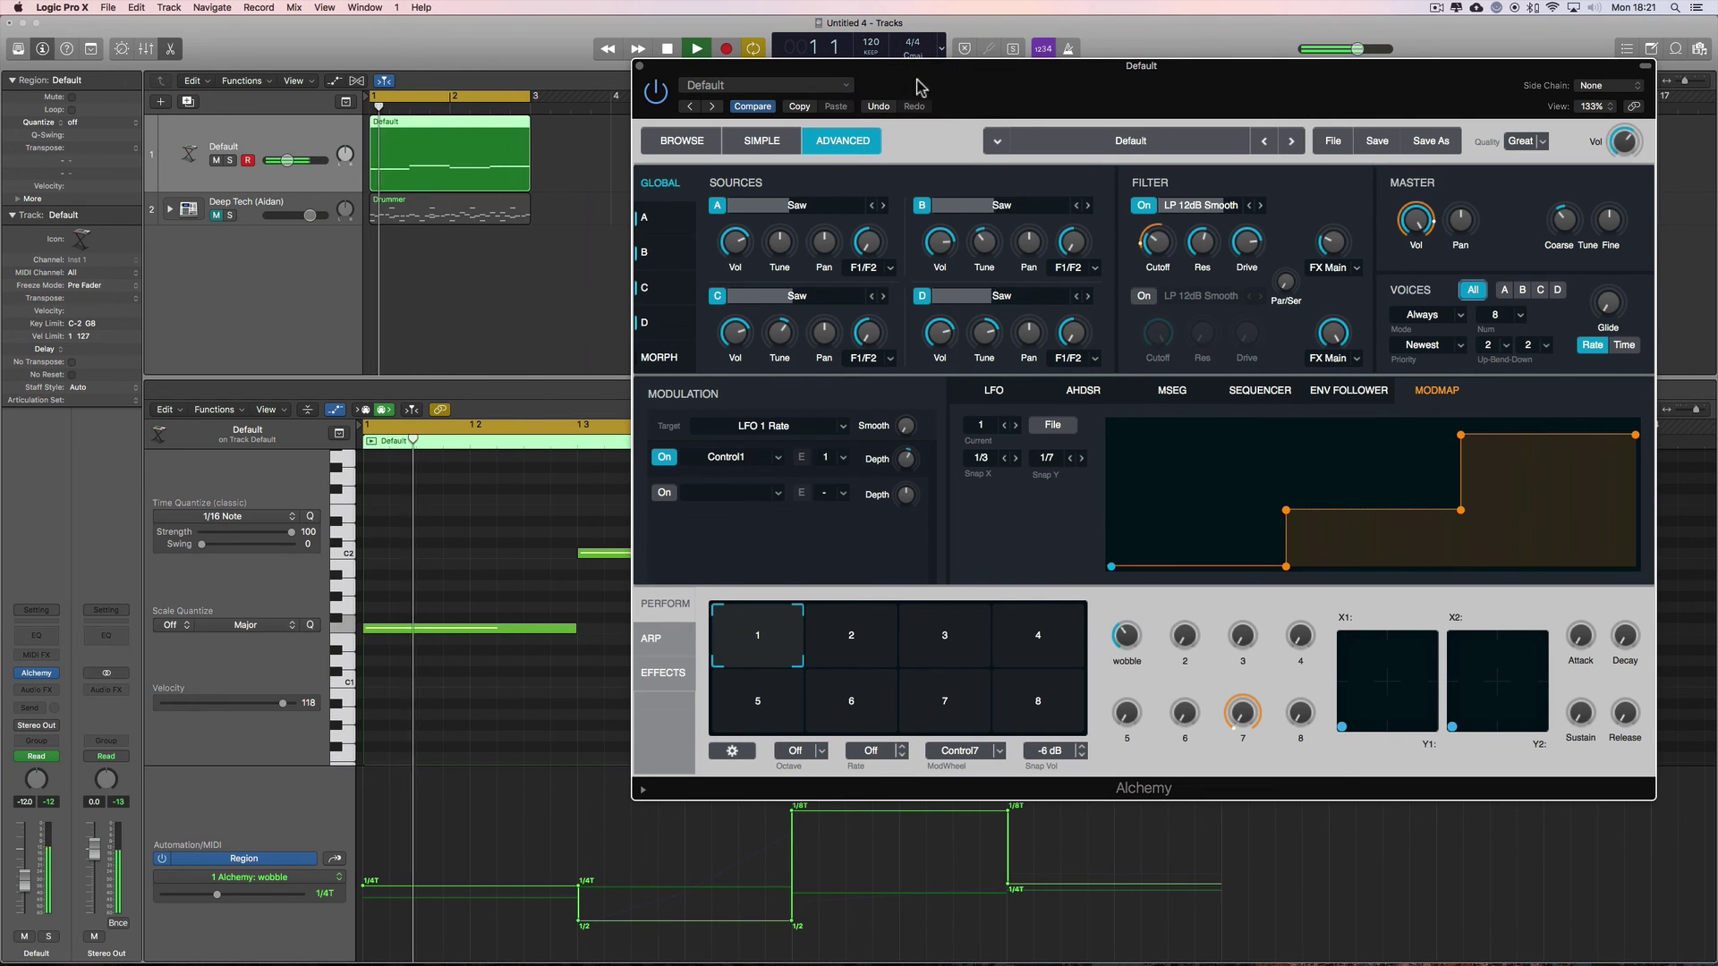
Raise Filter 1 resonance slightly to 57.8% and unmute the Deep Tech drummer track for looped playback.
mouse_move(1203, 248)
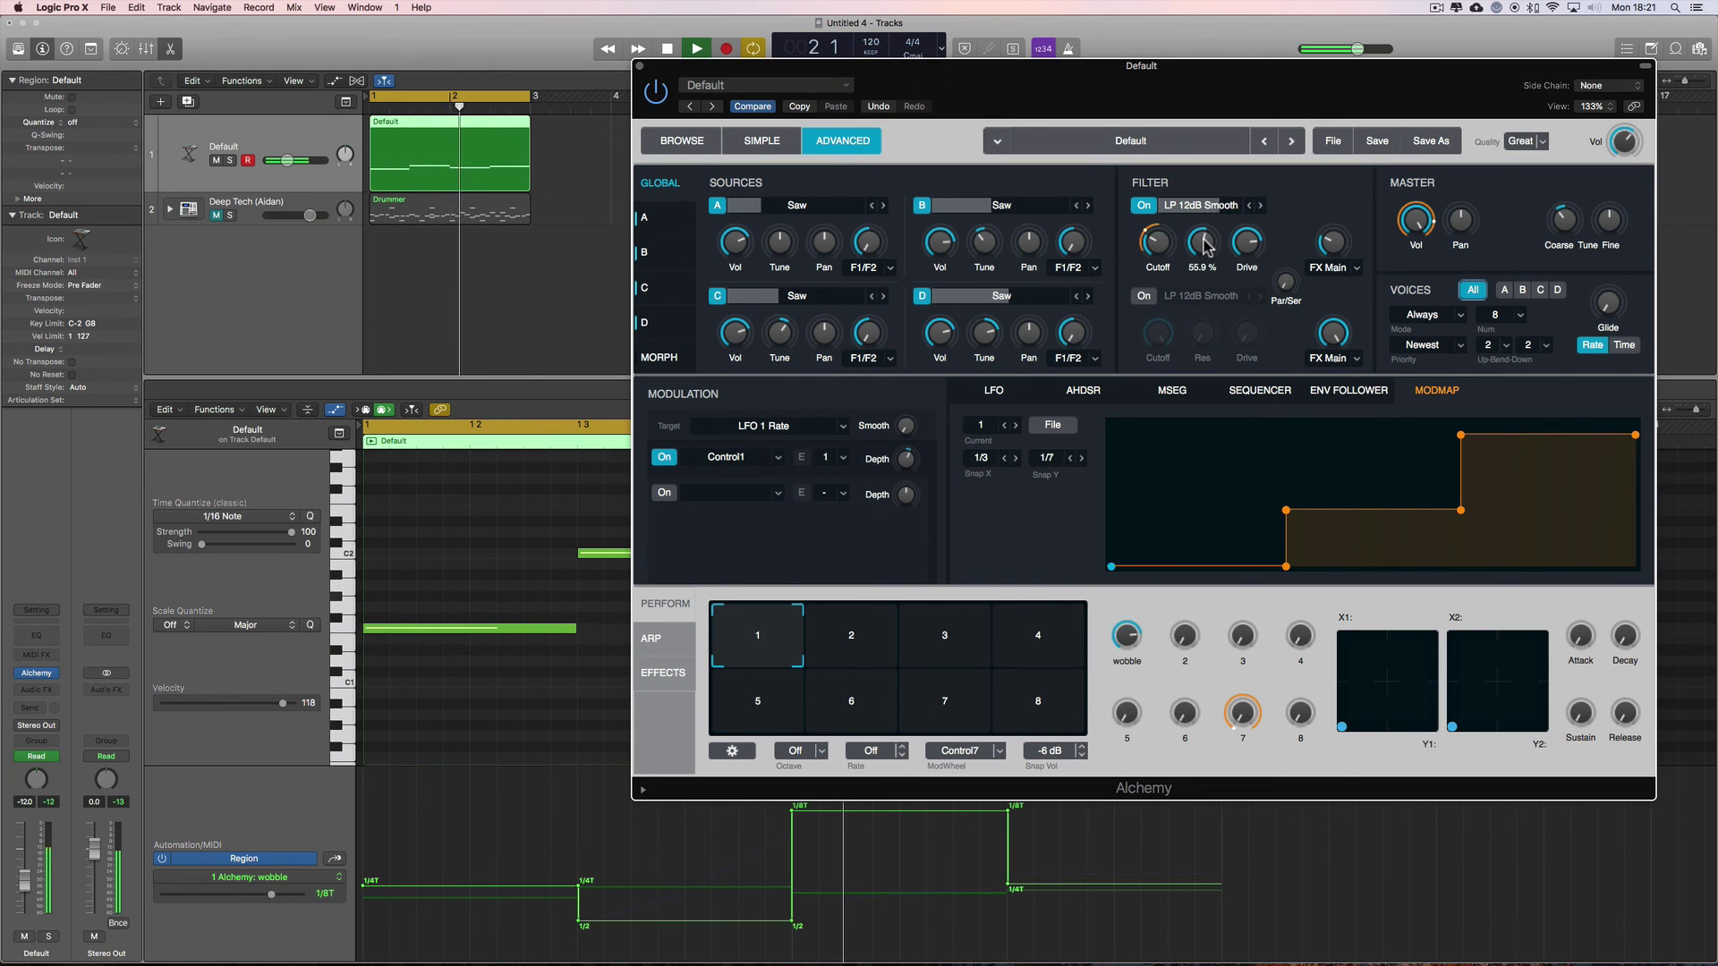
mouse_move(1204, 249)
left_mouse_down()
mouse_move(1203, 217)
mouse_move(1204, 235)
left_mouse_up()
key("space")
left_click(215, 215)
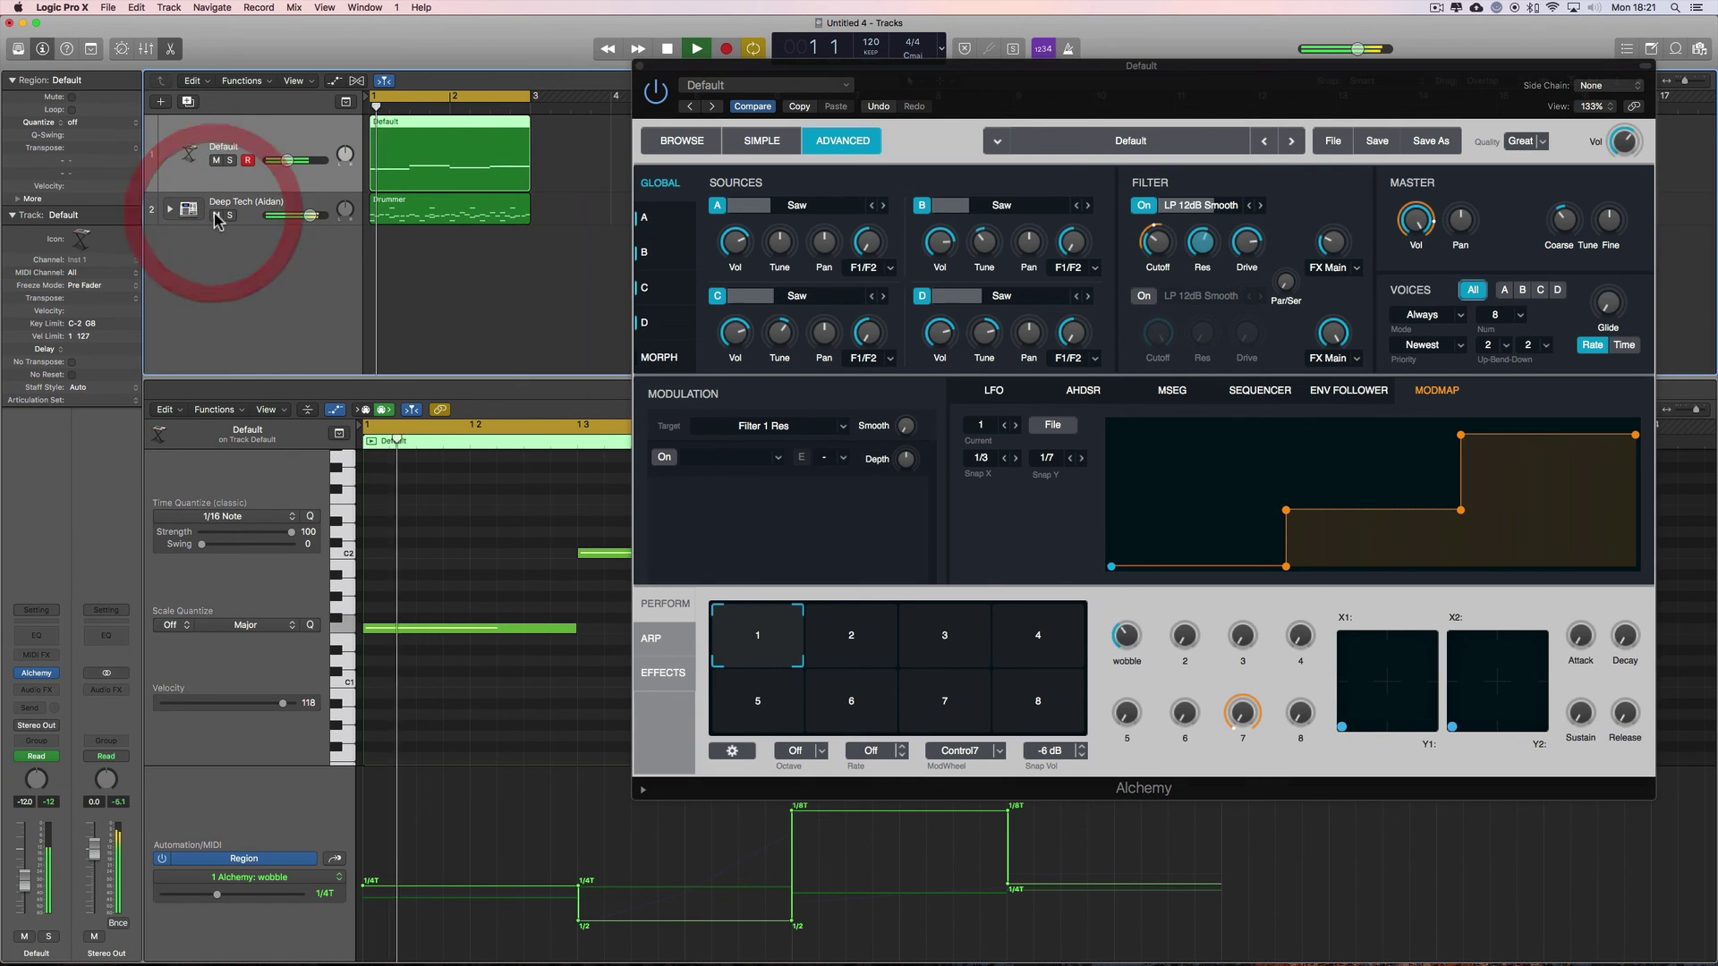
key("space")
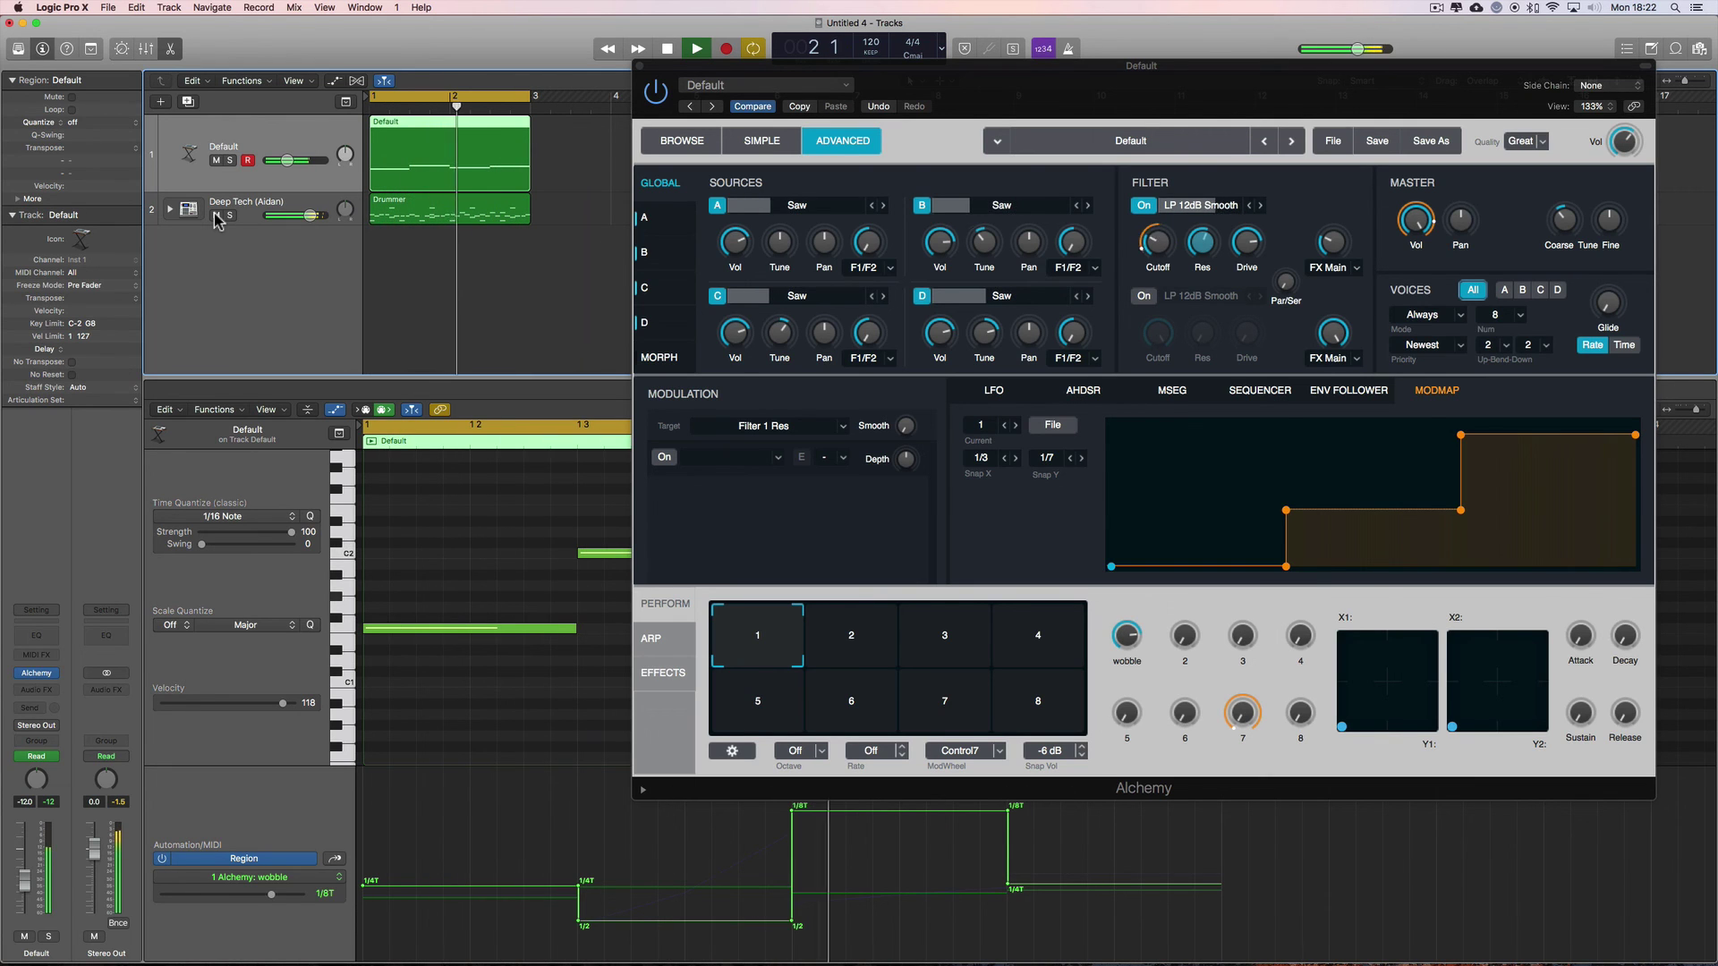
Set Filter 1 to LP 12dB Edgy and adjust its resonance while auditioning with the drums, then stop playback.
left_click(1202, 223)
mouse_move(1201, 223)
left_mouse_down()
mouse_move(1212, 269)
mouse_move(1207, 249)
left_mouse_up()
left_click(1261, 207)
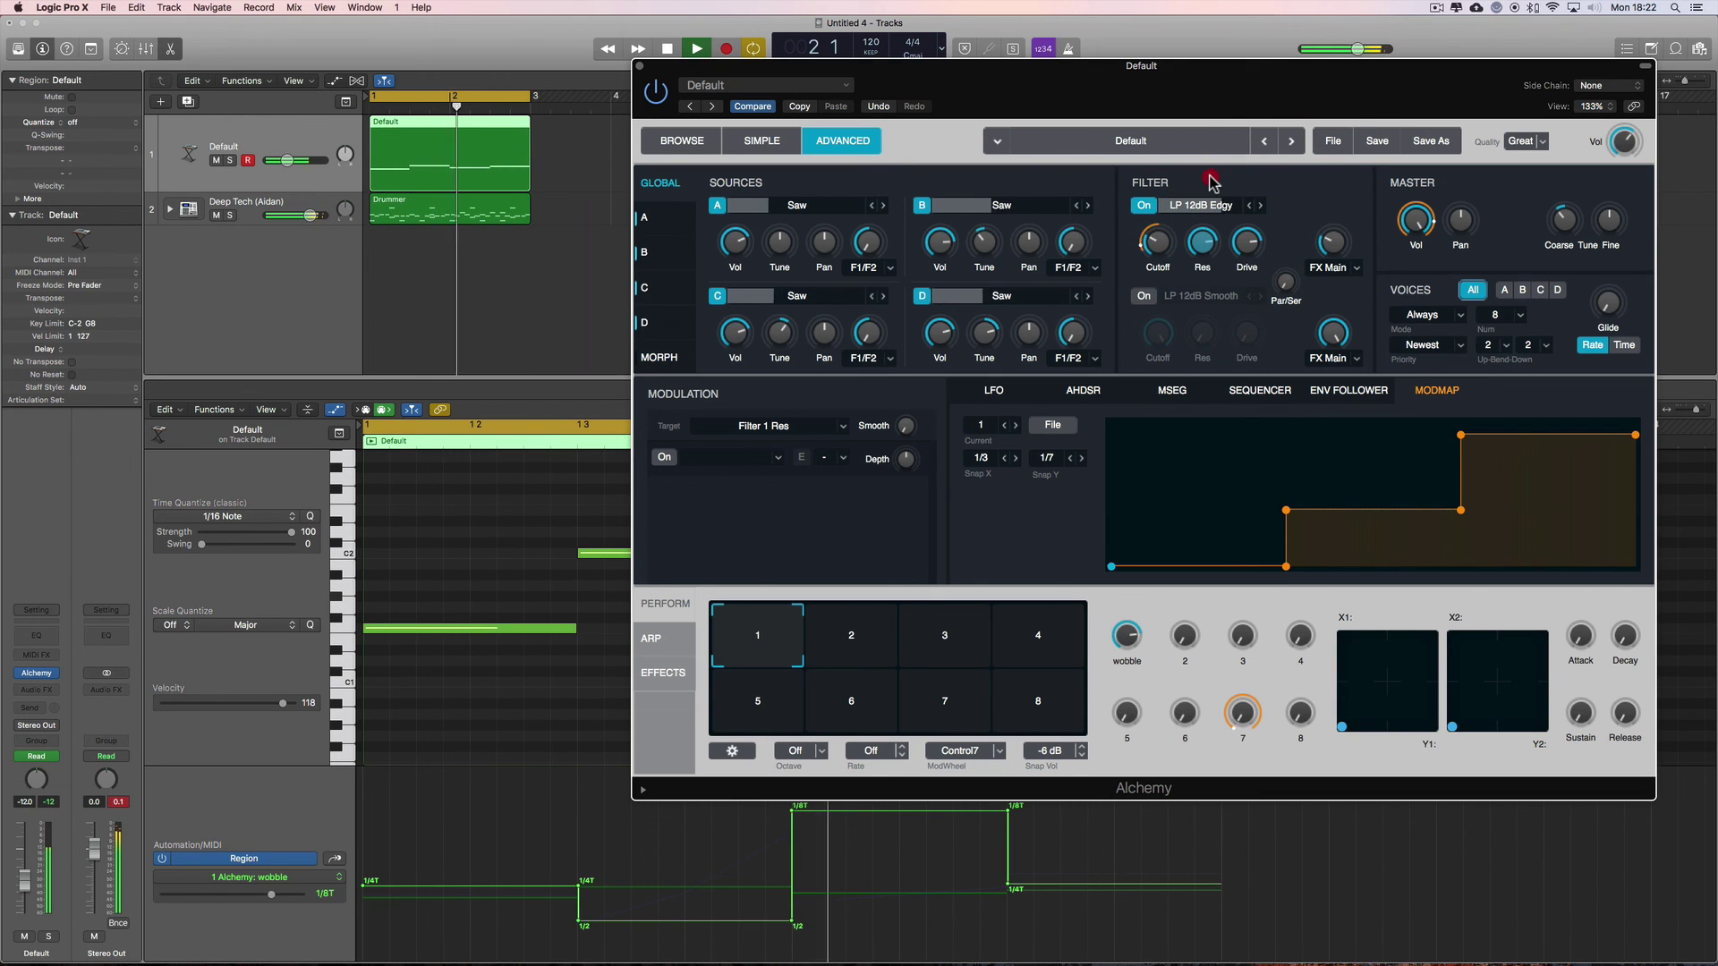
mouse_move(1210, 177)
left_mouse_down()
mouse_move(1220, 303)
mouse_move(1223, 198)
left_mouse_up()
key("space")
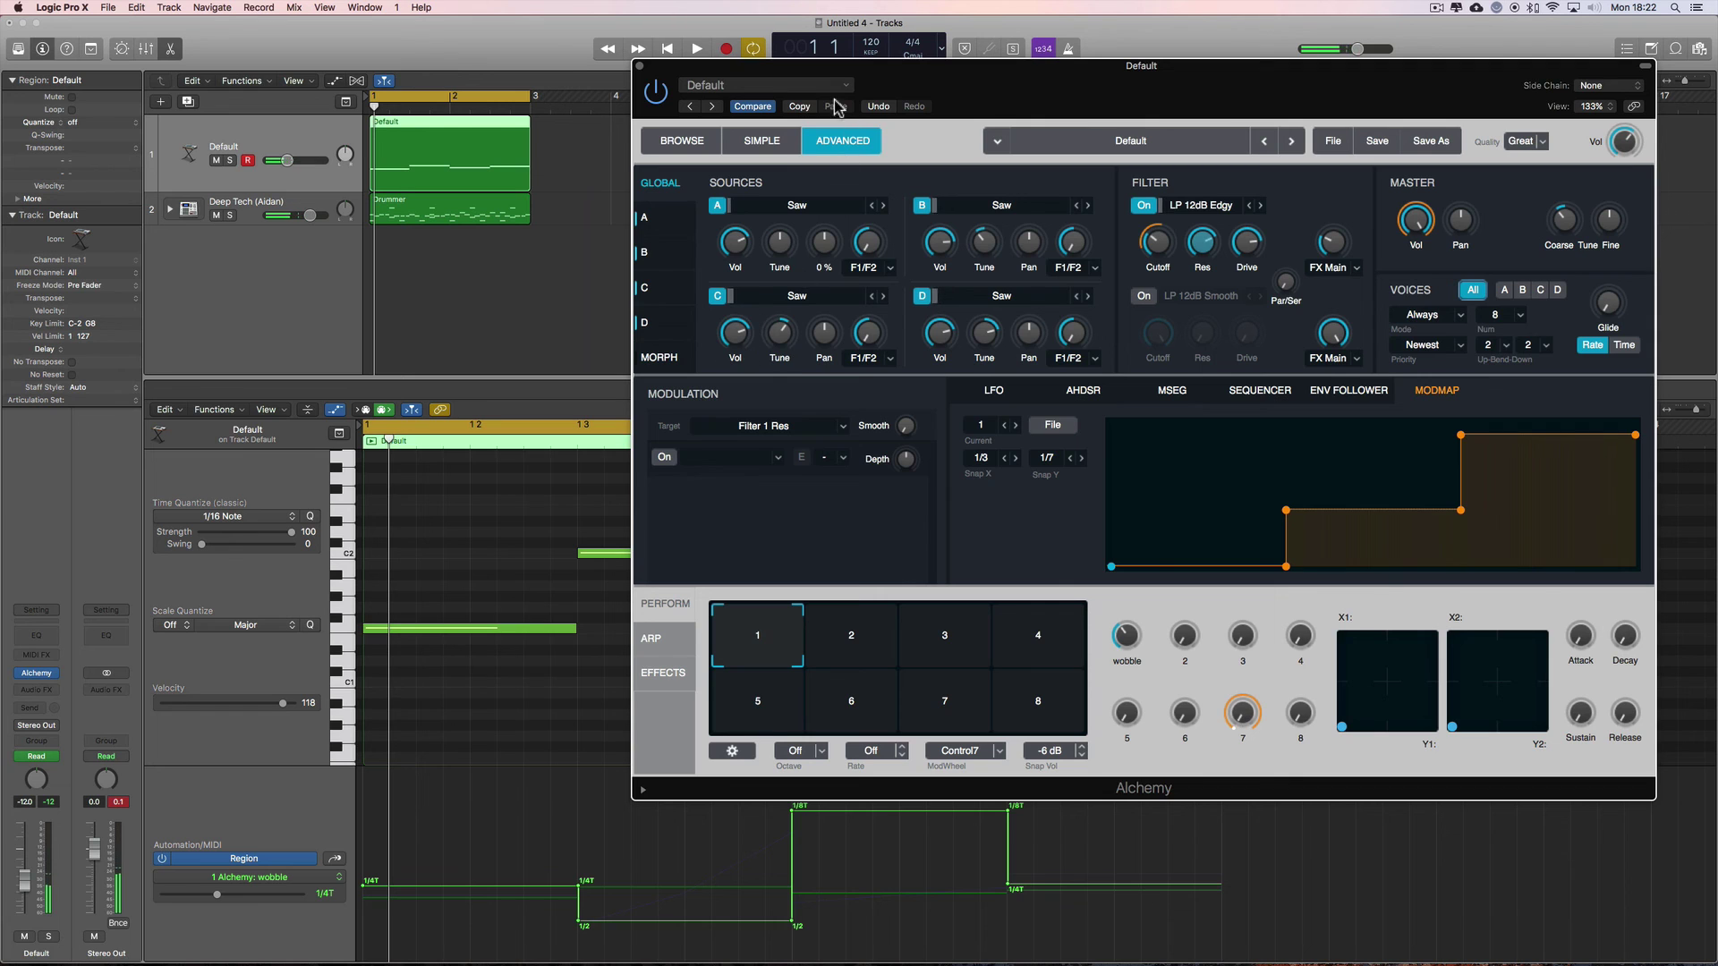
Move the Alchemy window lower and review the wobble performance knob and the Filter 1 Cutoff control.
left_click_drag(814, 76, 767, 169)
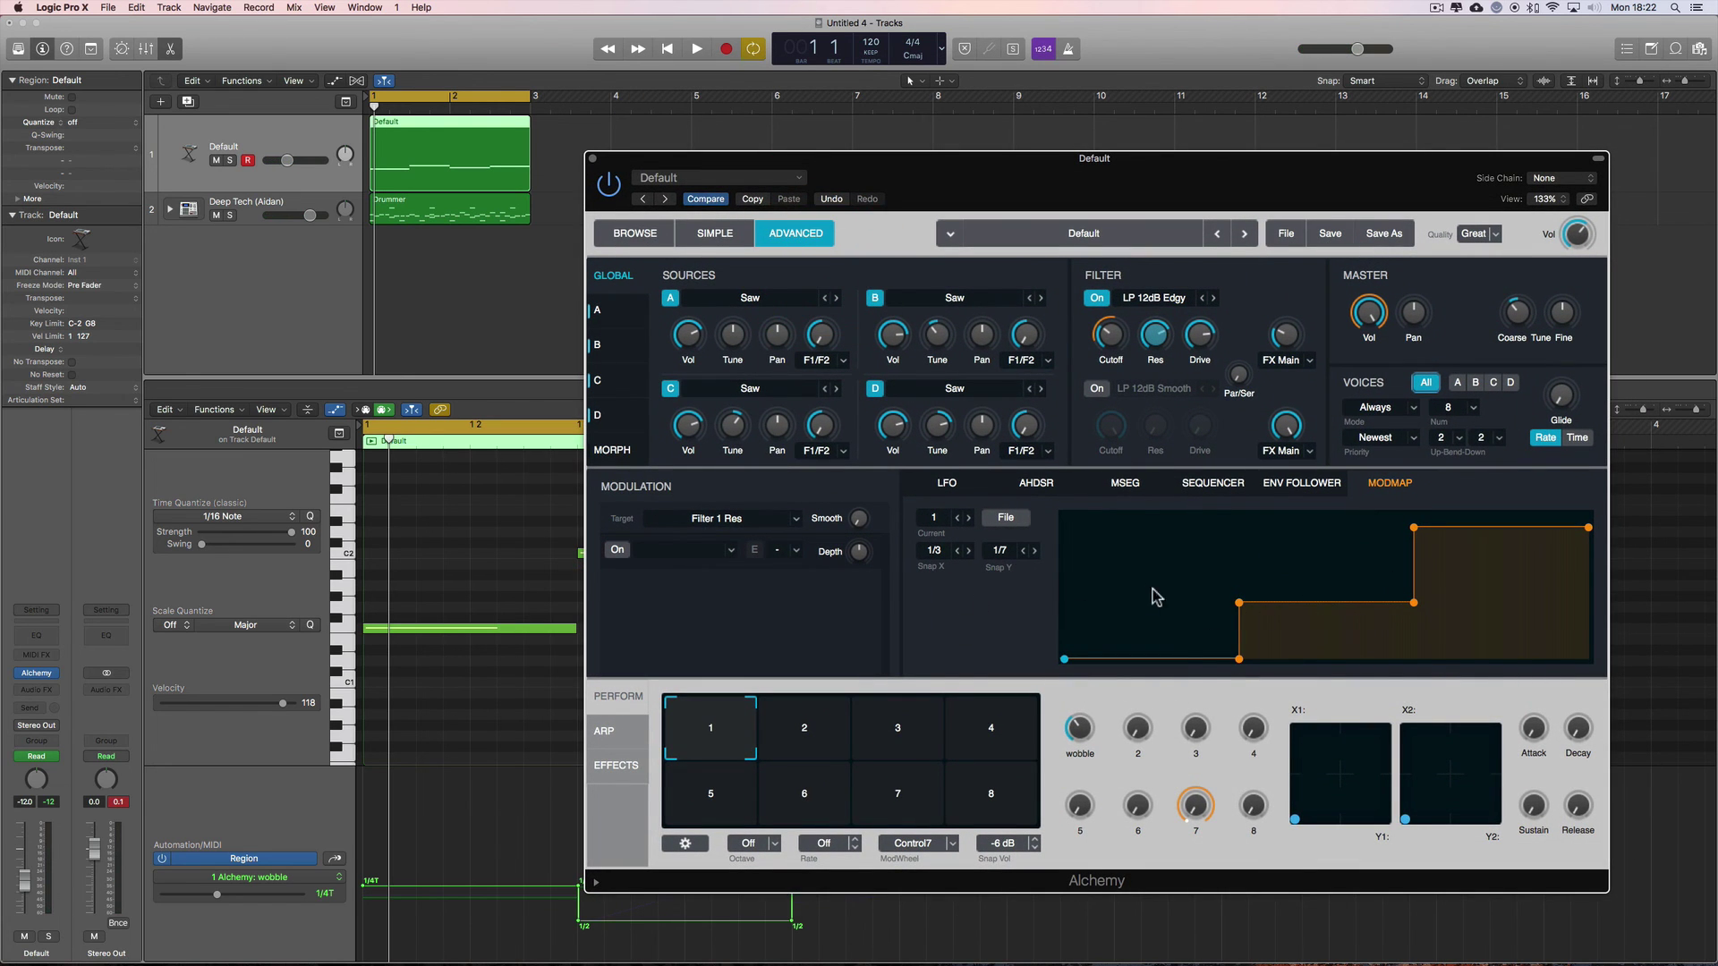
mouse_move(1072, 726)
mouse_move(1116, 348)
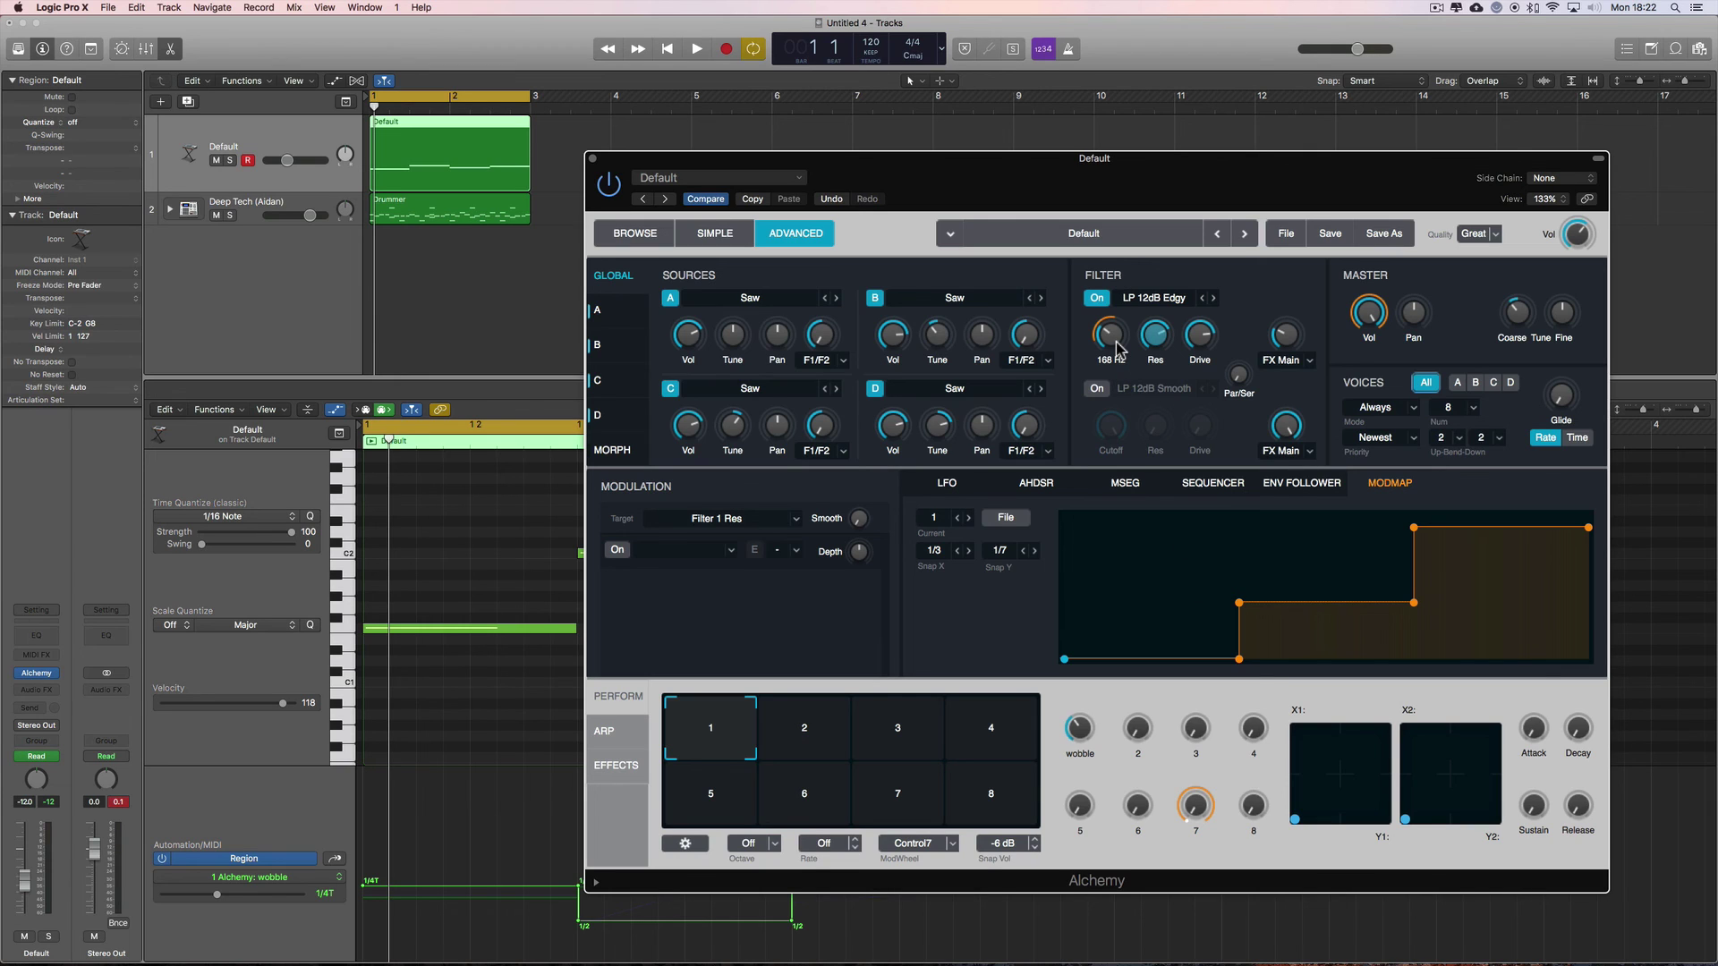